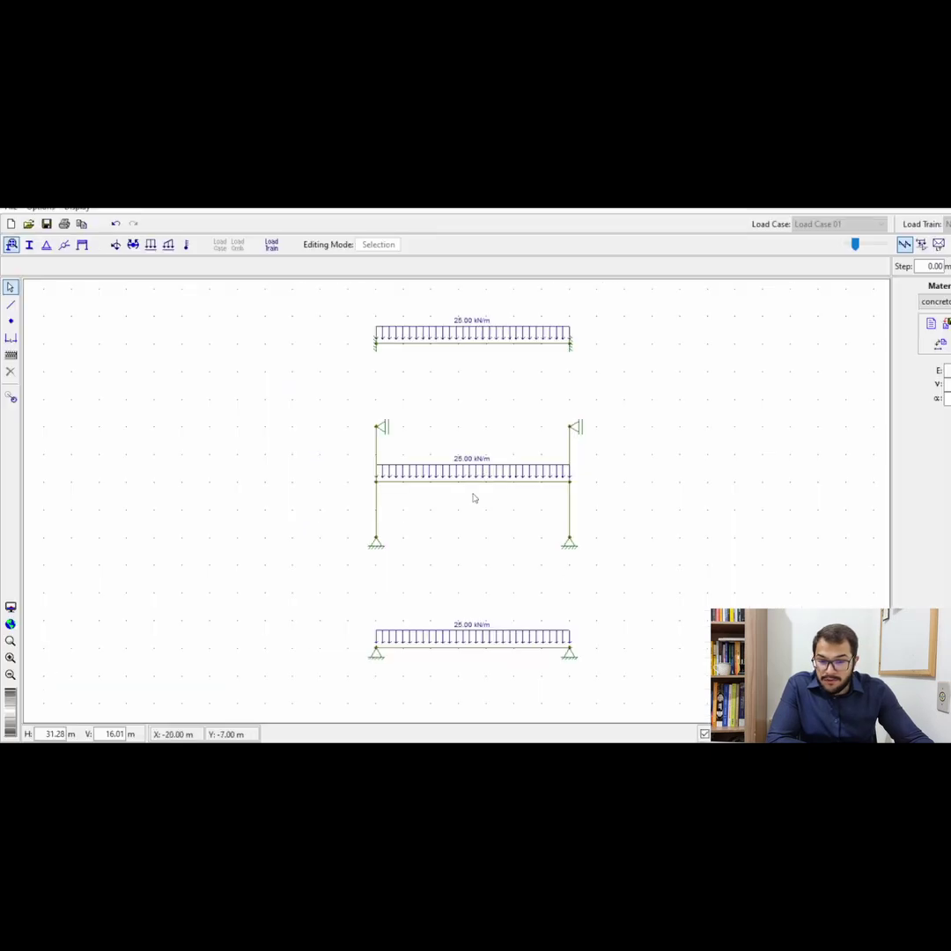
Examine the supports and 25 kN/m loads of the fixed-end beam, the beam framed into columns and the simply supported beam.
scroll(469, 336, "up", 3)
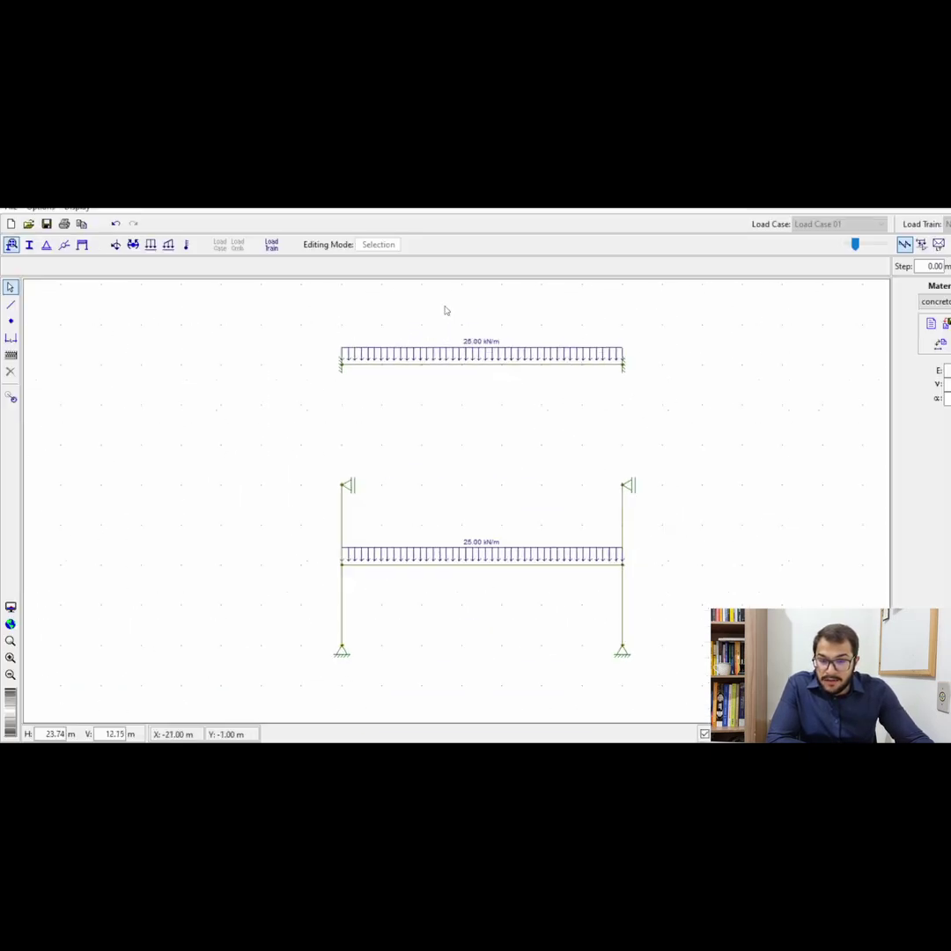
scroll(469, 335, "down", 3)
scroll(489, 336, "up", 4)
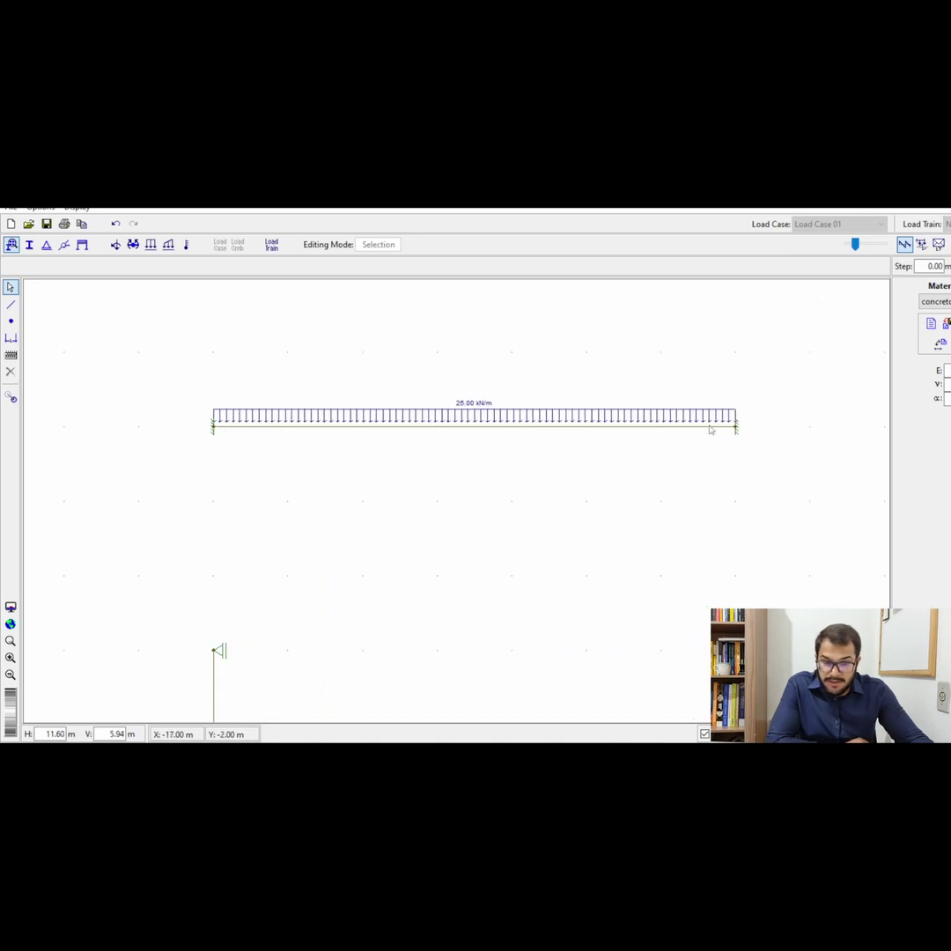
scroll(441, 340, "down", 4)
scroll(452, 319, "up", 1)
scroll(452, 319, "up", 5)
scroll(159, 432, "down", 1)
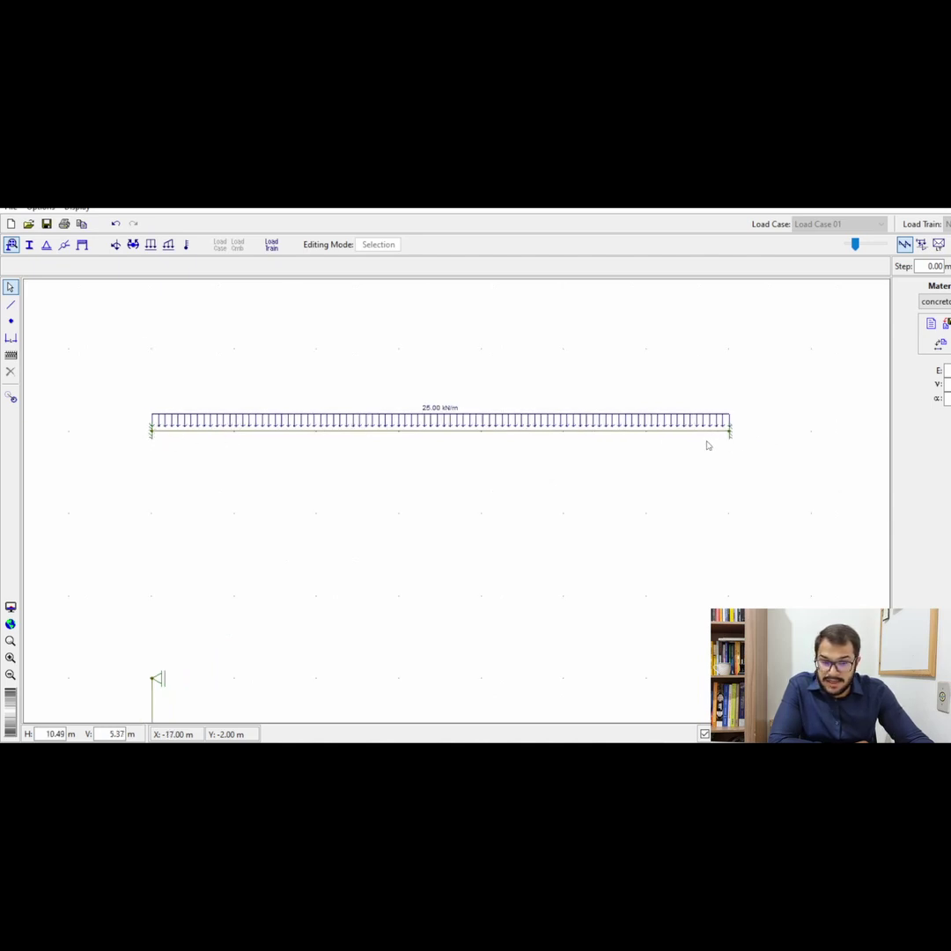
scroll(577, 338, "down", 4)
scroll(577, 709, "up", 1)
scroll(577, 709, "up", 5)
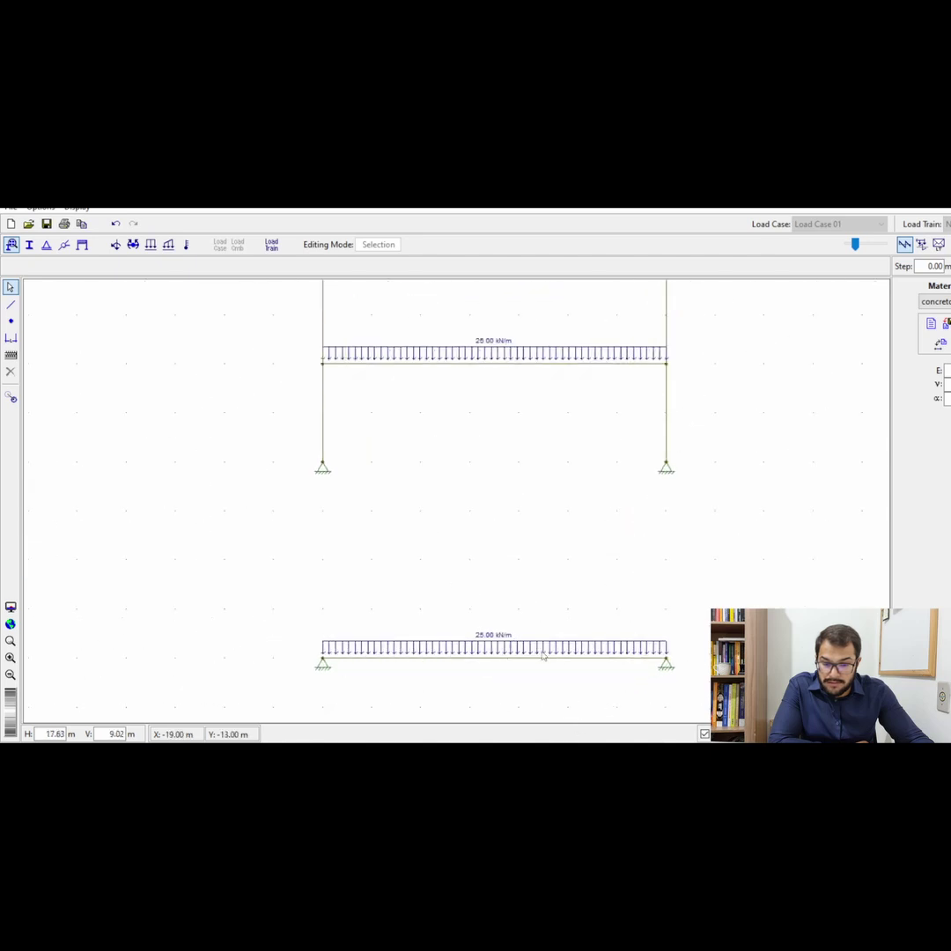
scroll(401, 659, "down", 1)
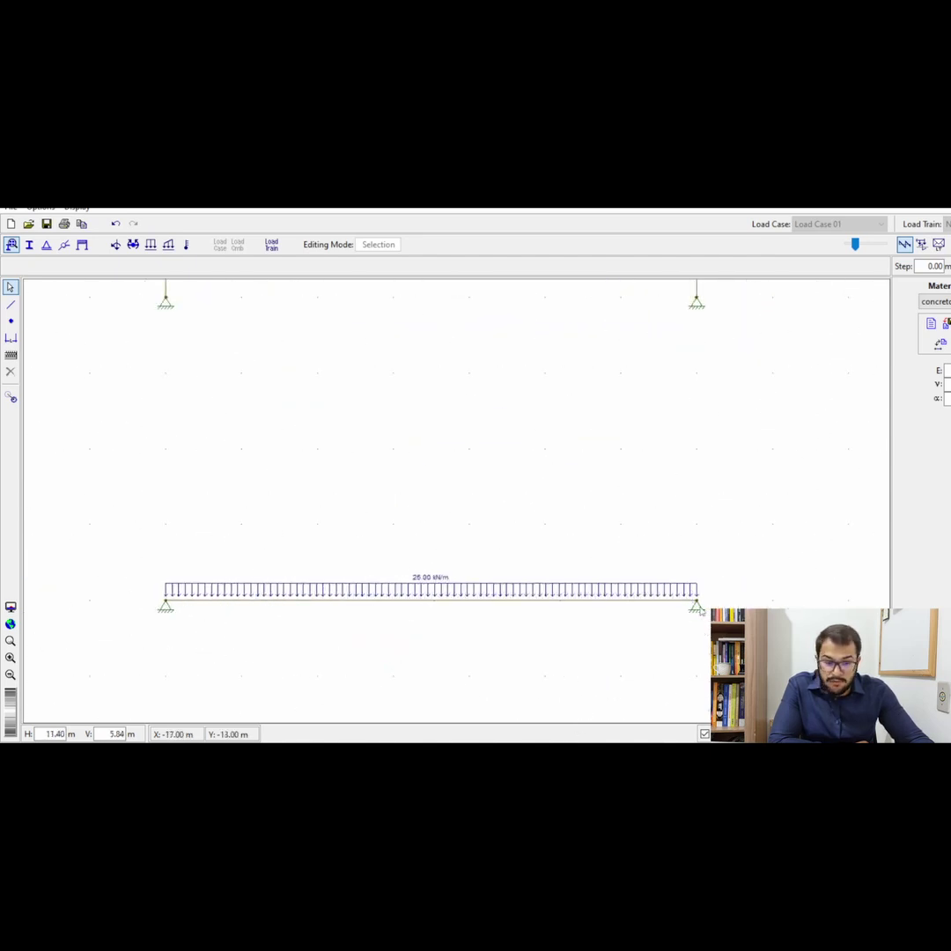
Display the simply supported beam's bending moment diagram at a reduced diagram scale, and return to the load model.
left_click_drag(856, 244, 849, 244)
scroll(455, 428, "down", 1)
scroll(412, 679, "up", 3)
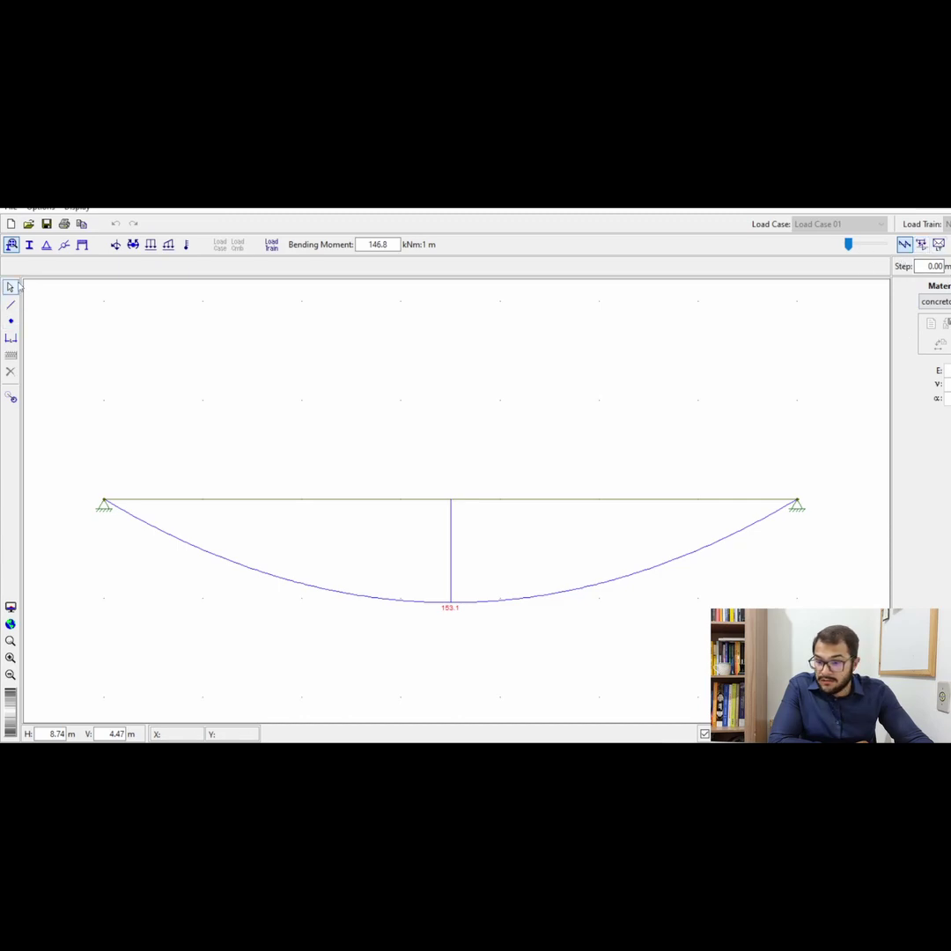
left_click(10, 287)
Display the bending moment diagram of the fixed-end beam, and return to the load model.
scroll(433, 592, "down", 12)
scroll(427, 446, "up", 6)
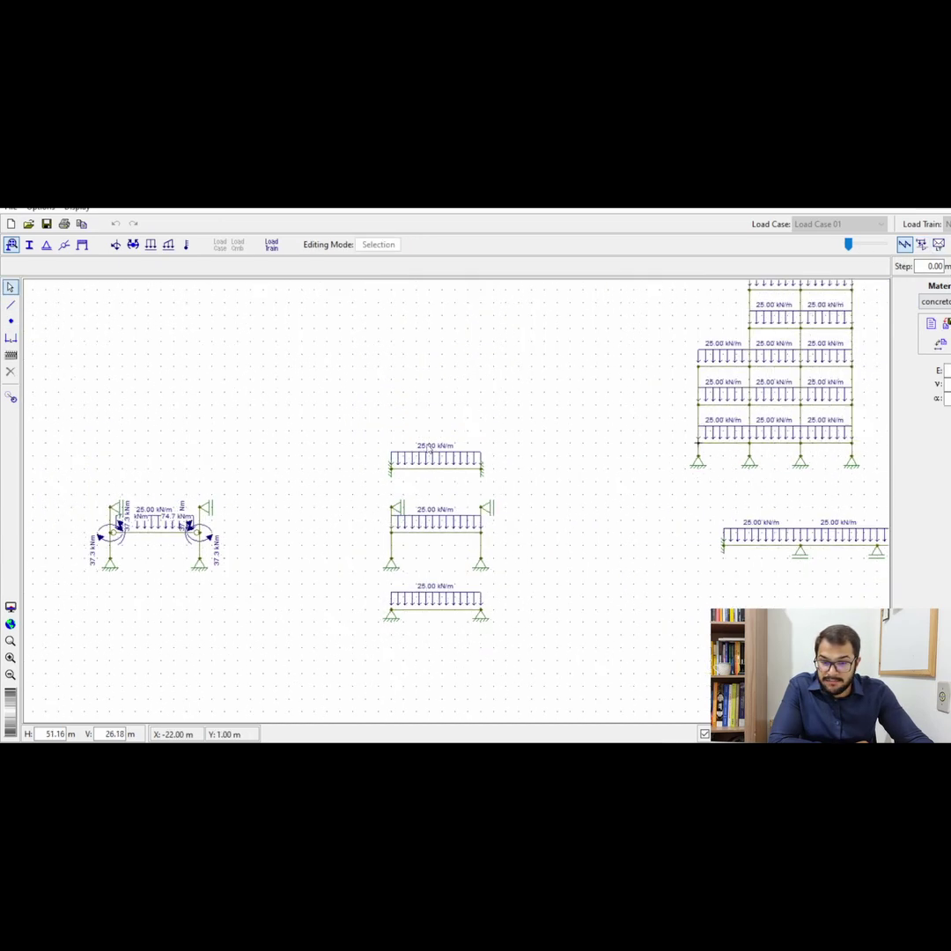
scroll(401, 475, "up", 4)
scroll(513, 484, "up", 1)
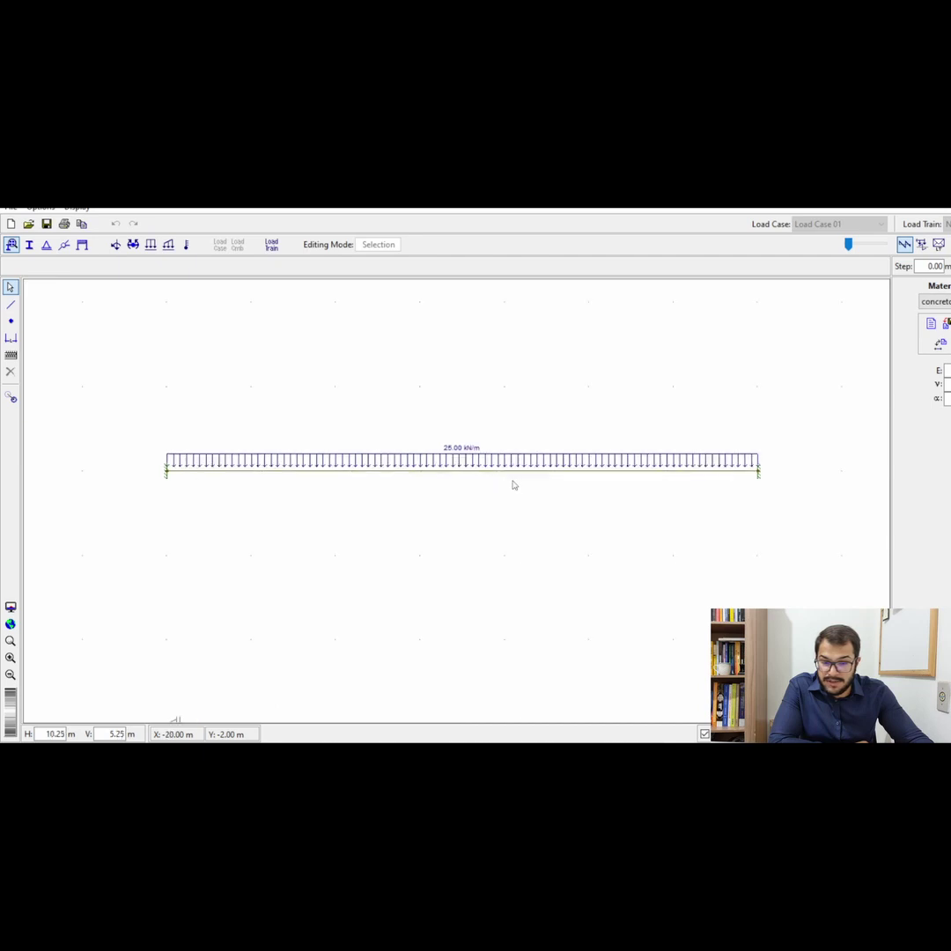
left_click_drag(856, 245, 850, 246)
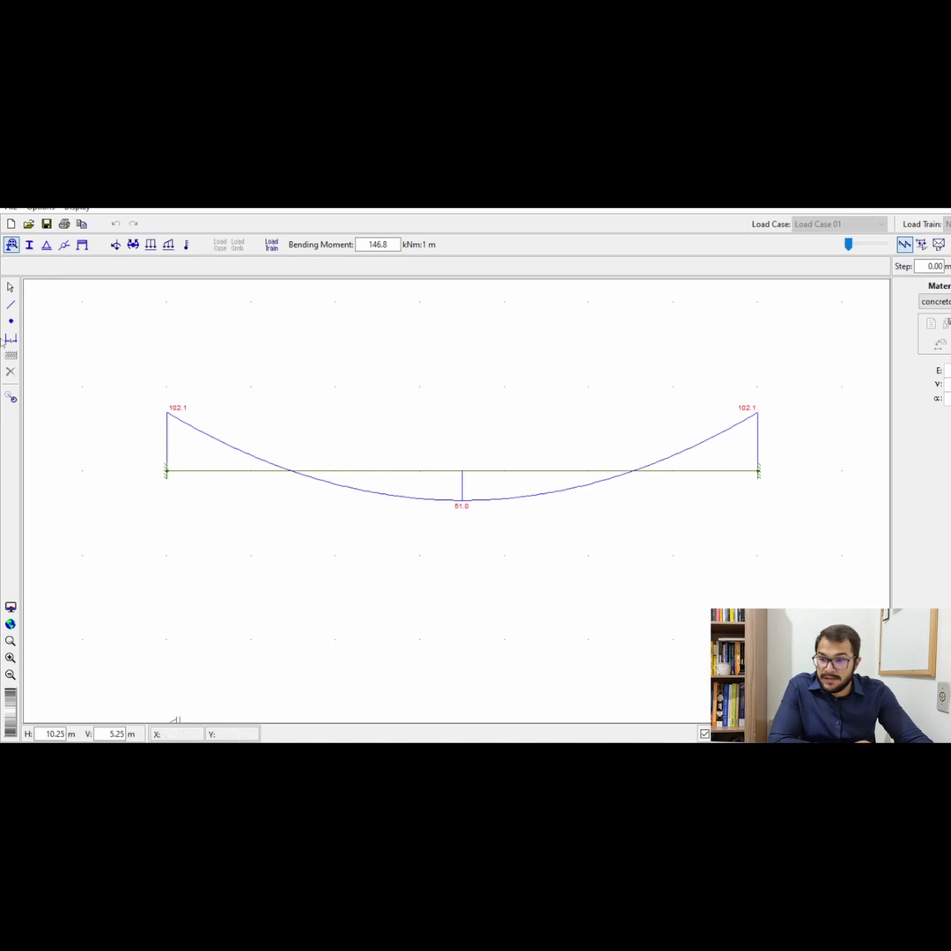
left_click(11, 287)
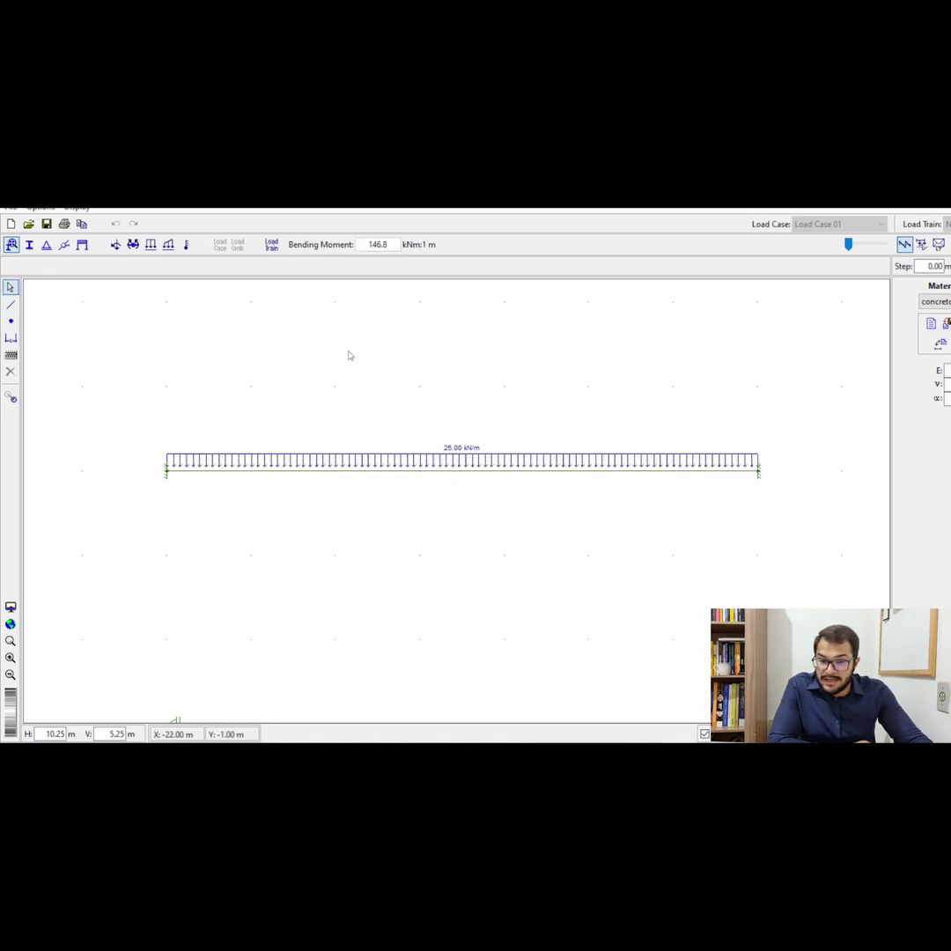
Select the horizontal beam of the middle frame, show its cross-section properties and deselect it.
scroll(401, 332, "down", 3)
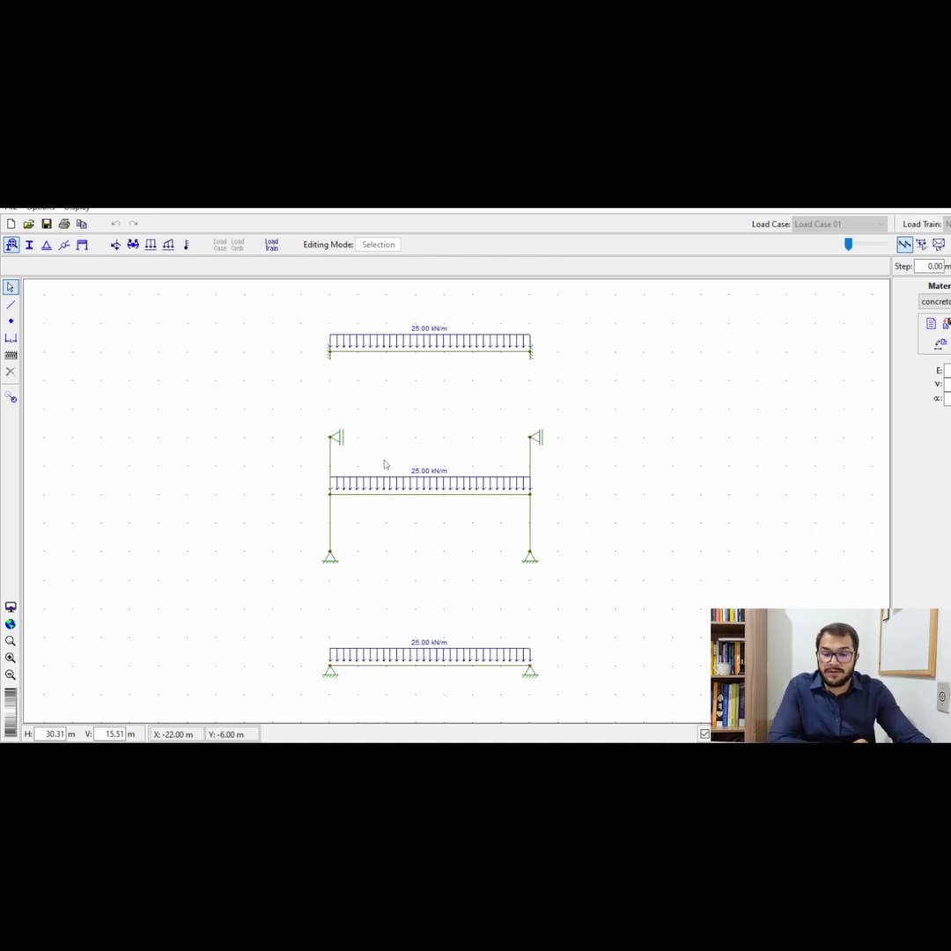
scroll(382, 498, "up", 4)
scroll(477, 493, "down", 4)
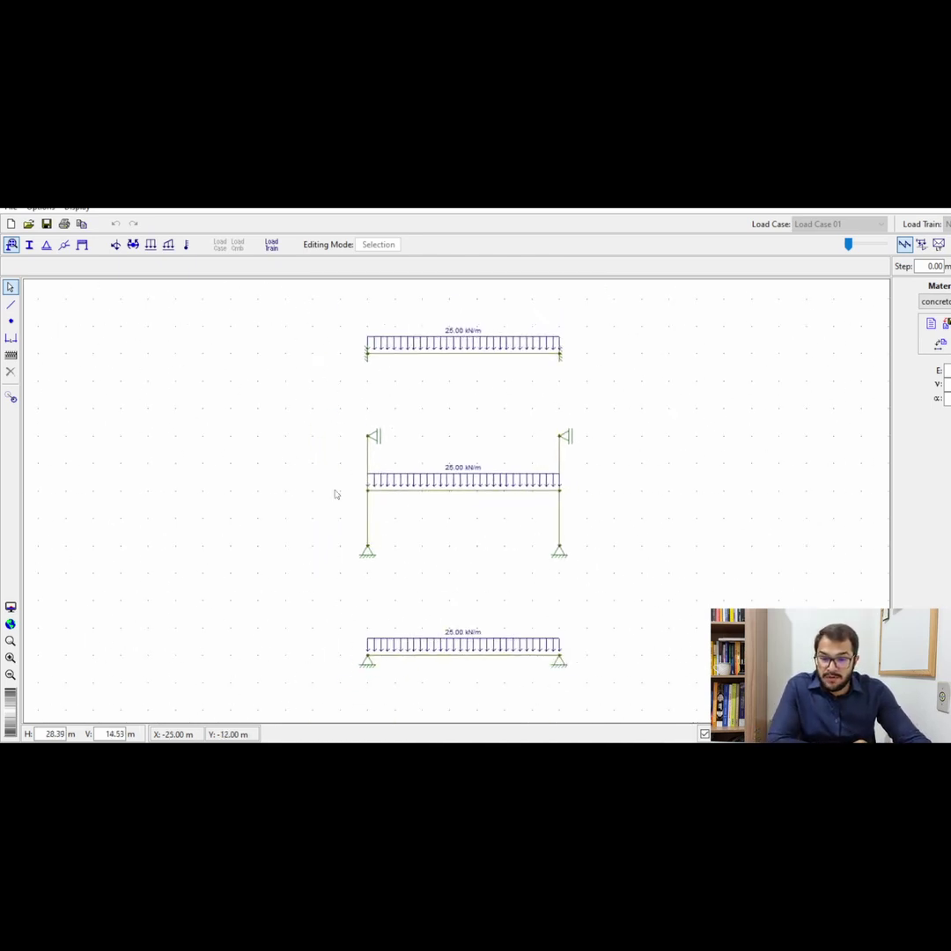
scroll(493, 498, "up", 3)
scroll(518, 505, "down", 2)
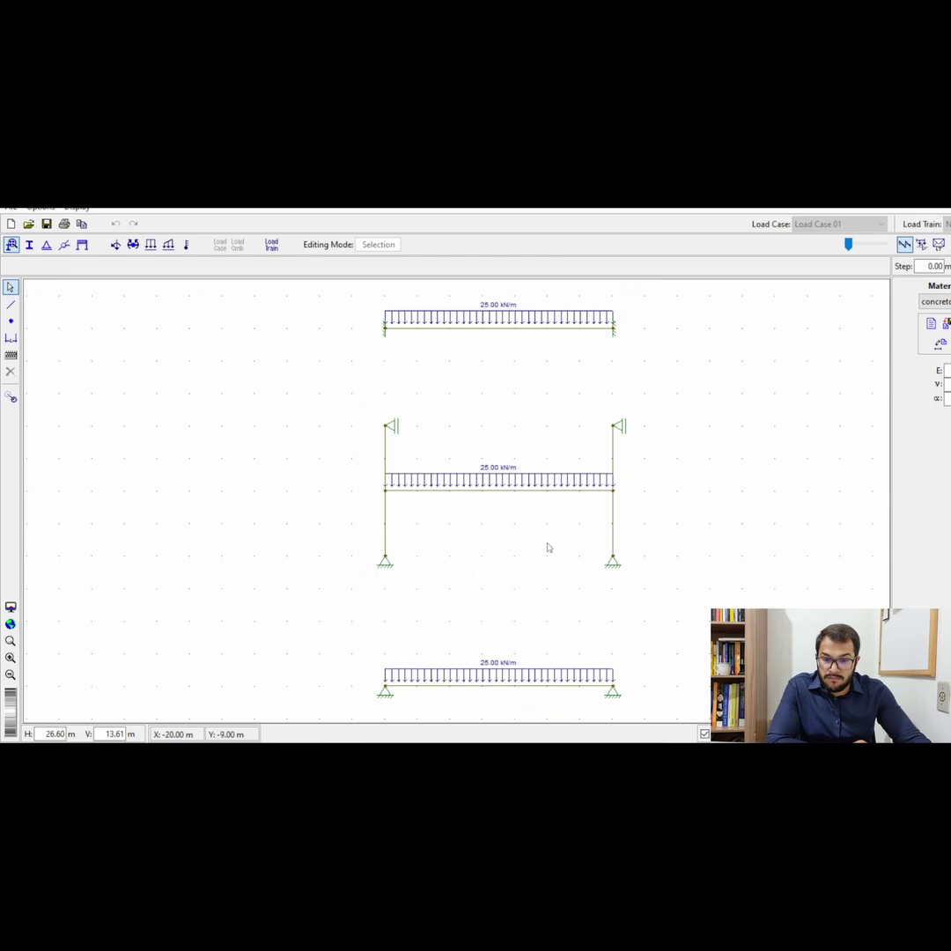
scroll(554, 546, "up", 1)
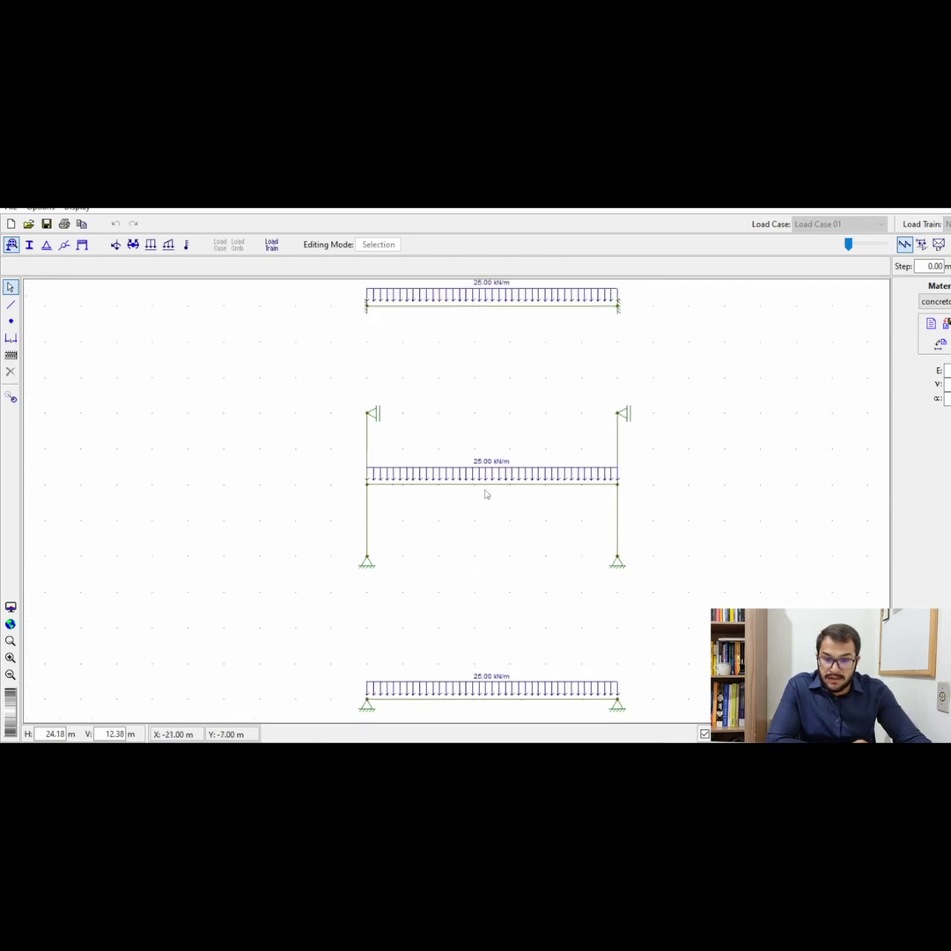
scroll(654, 493, "up", 3)
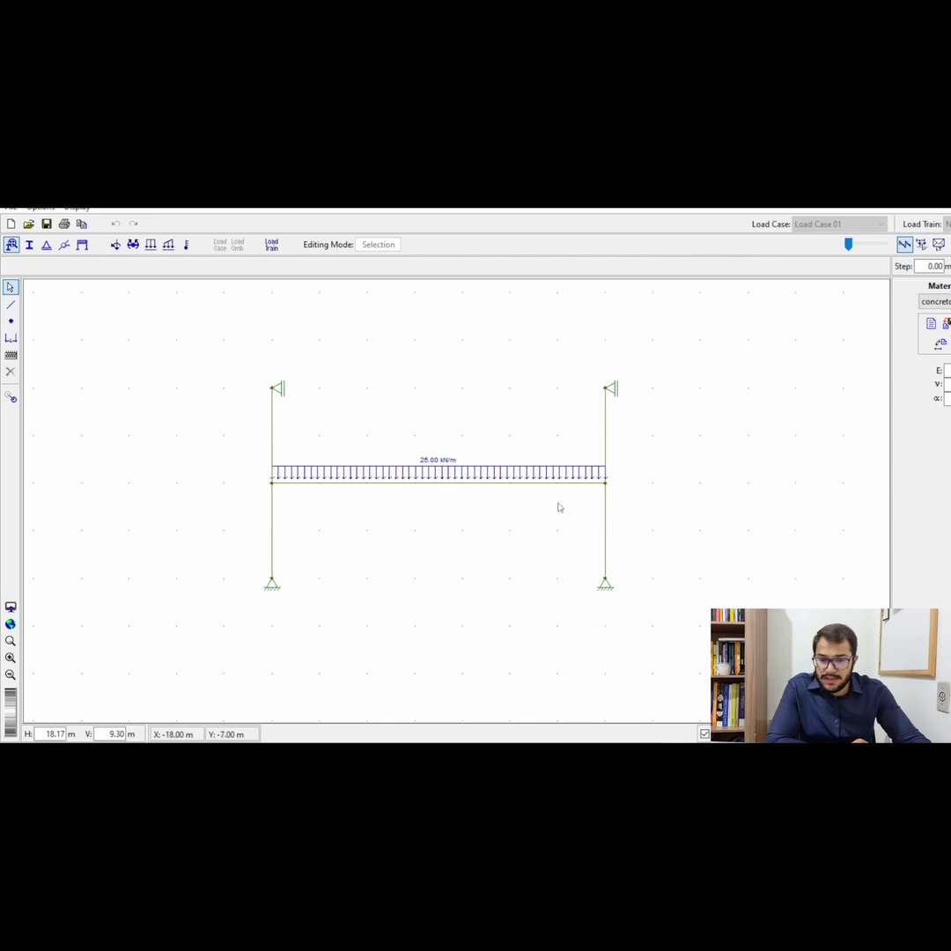
left_click(442, 484)
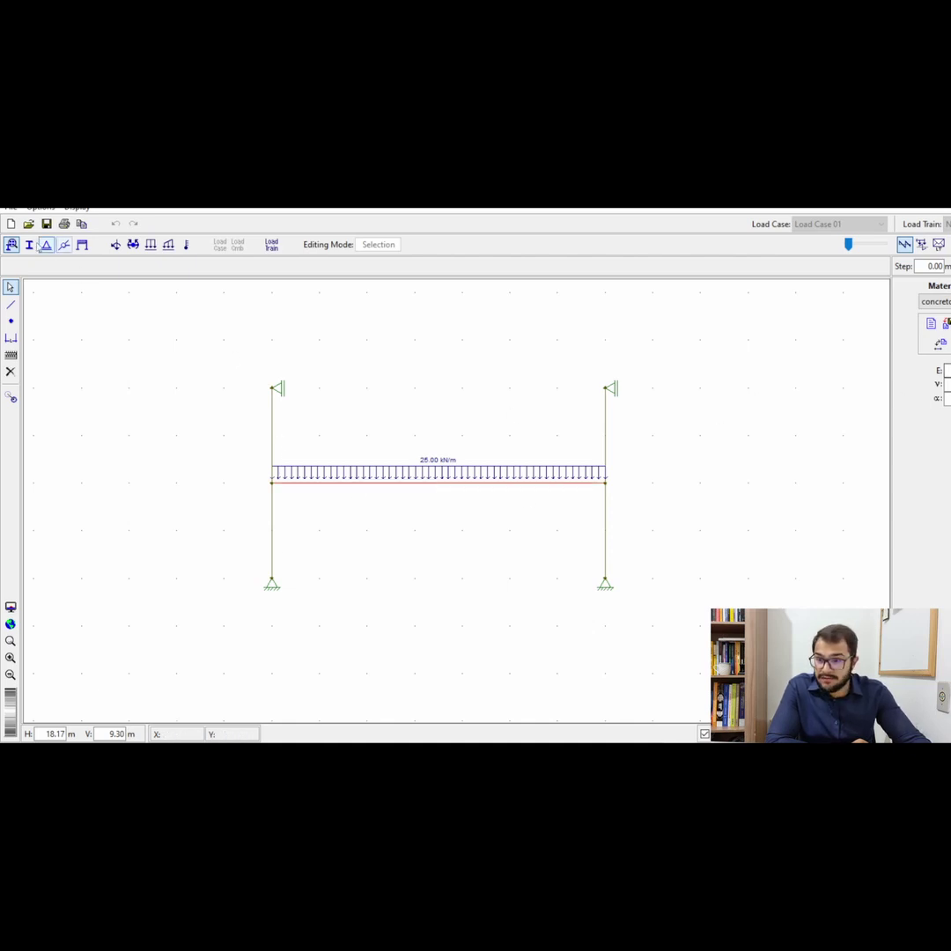
left_click(29, 244)
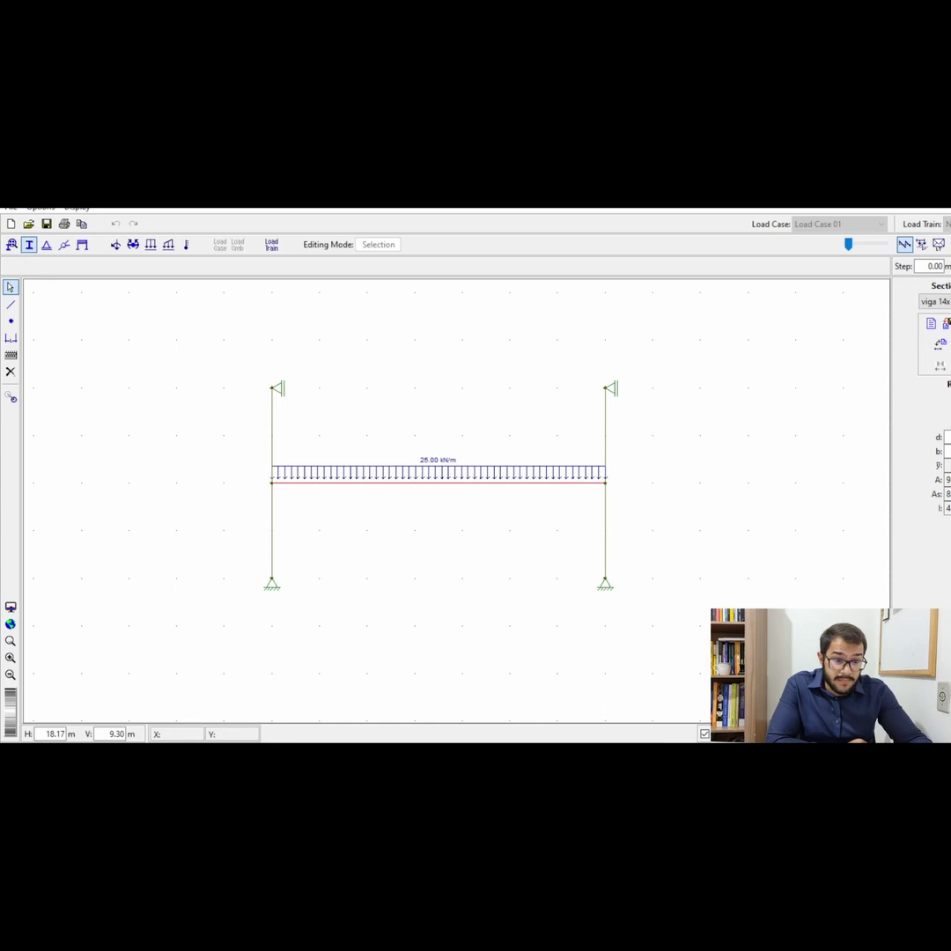
left_click(103, 432)
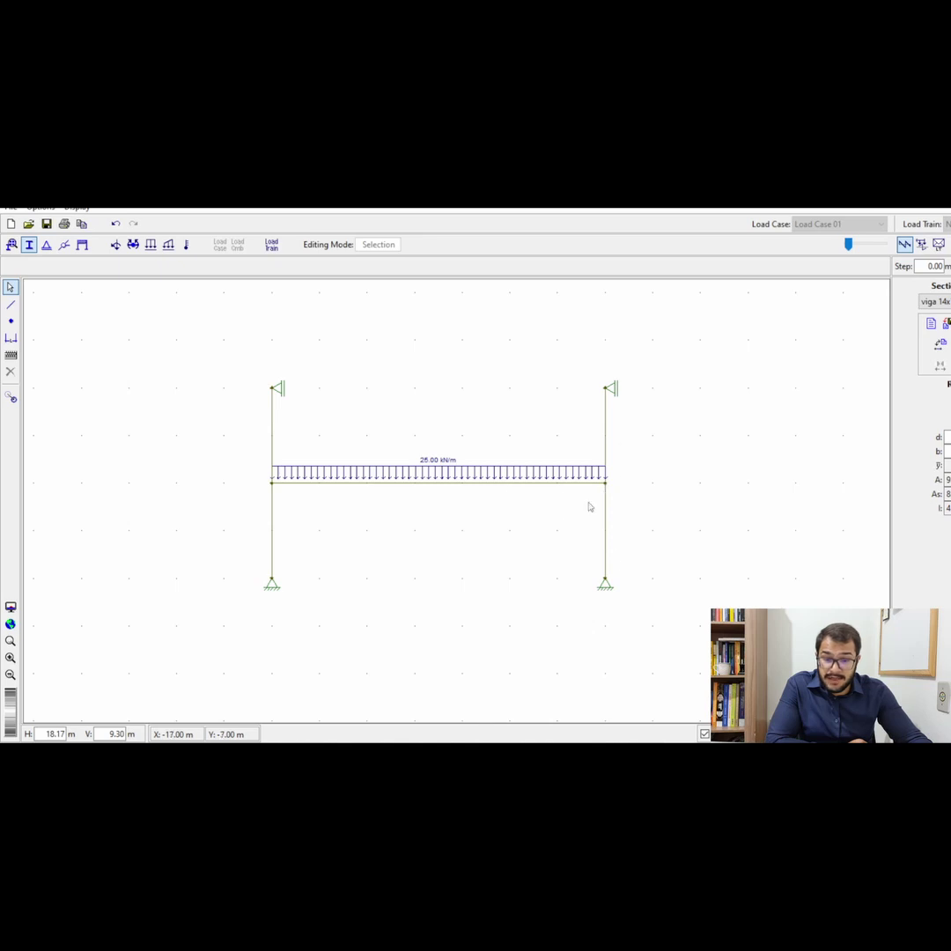
Display the bending moment diagram of the middle frame.
scroll(340, 487, "up", 1)
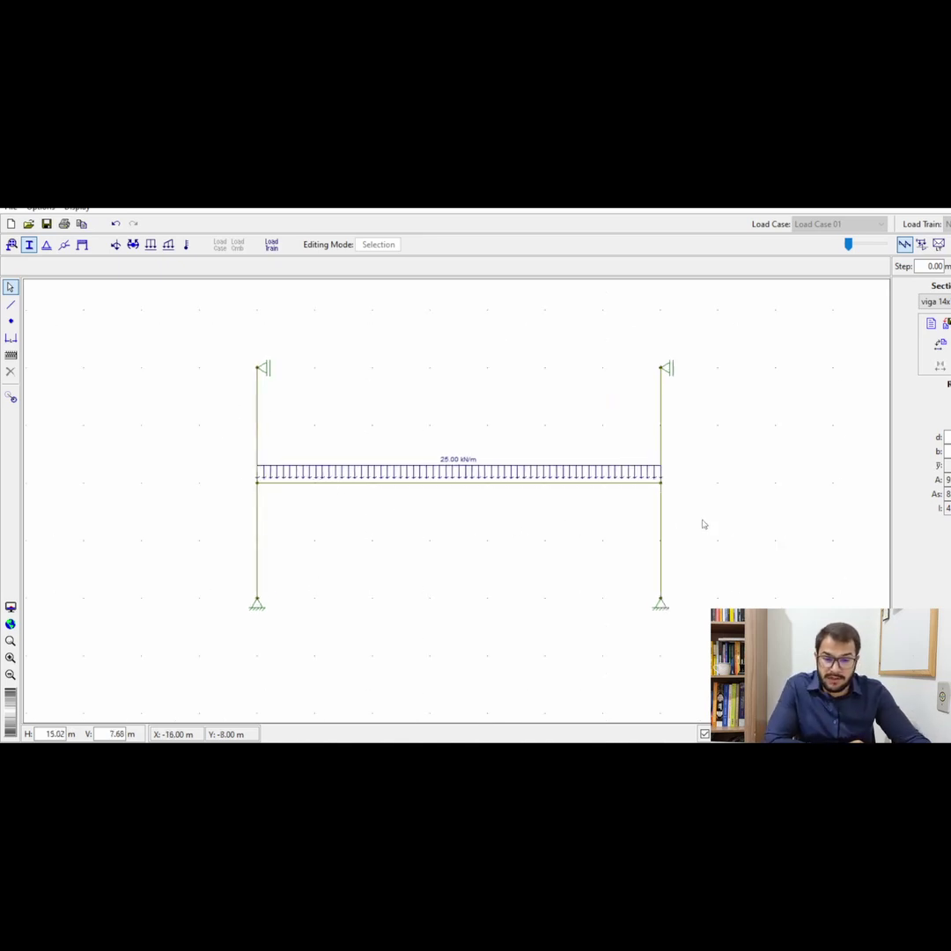
scroll(507, 430, "down", 2)
scroll(480, 462, "up", 2)
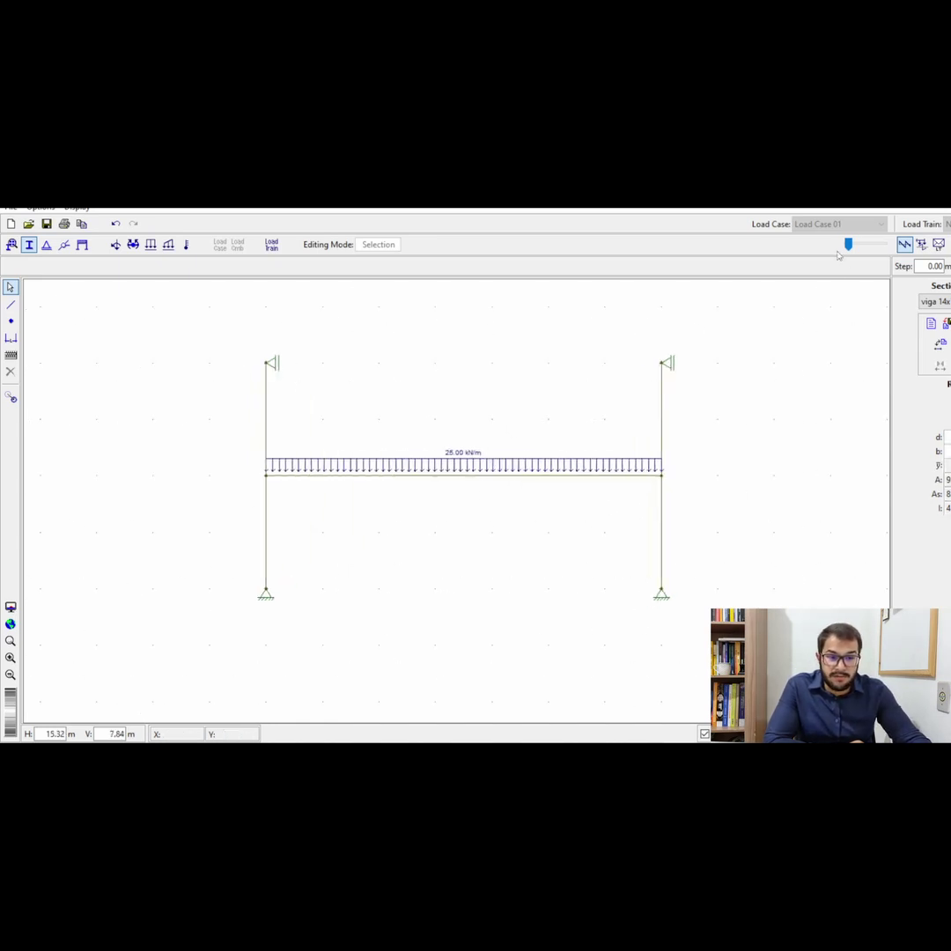
left_click_drag(856, 245, 849, 246)
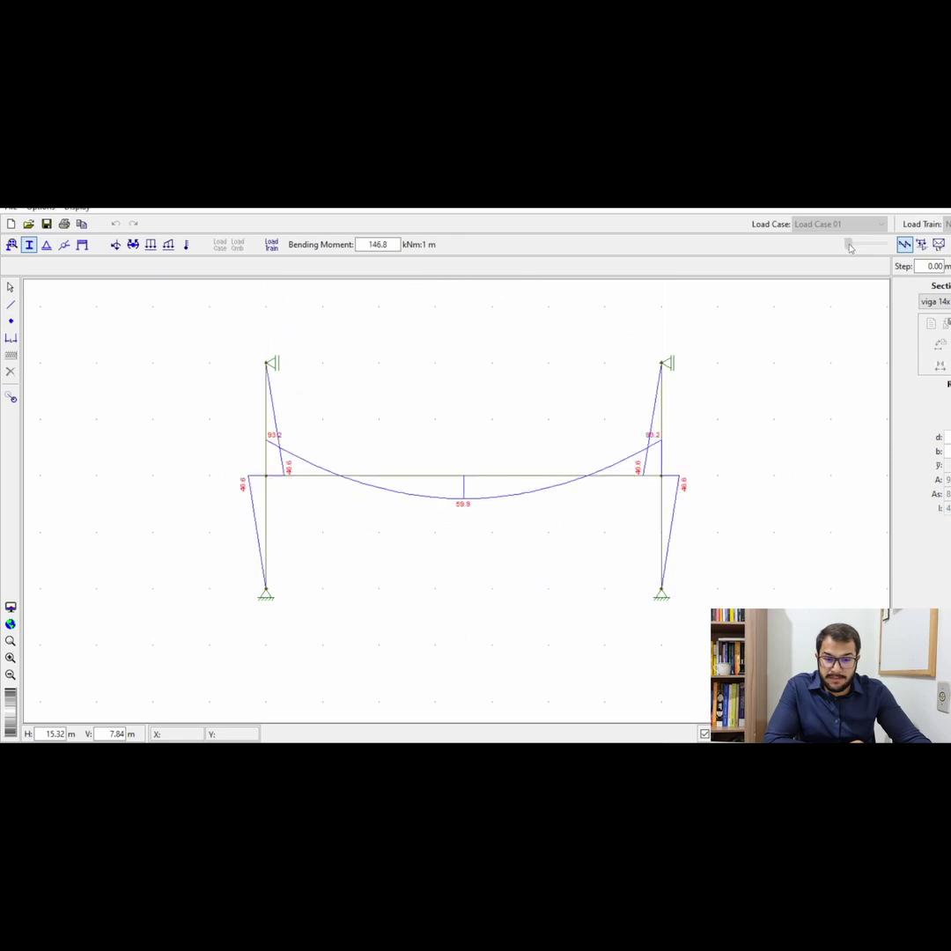
Compare the support and midspan bending moments of the fixed-end beam, the middle frame and the simply supported beam.
scroll(434, 499, "down", 11)
scroll(455, 542, "up", 5)
scroll(476, 589, "down", 2)
scroll(493, 481, "up", 2)
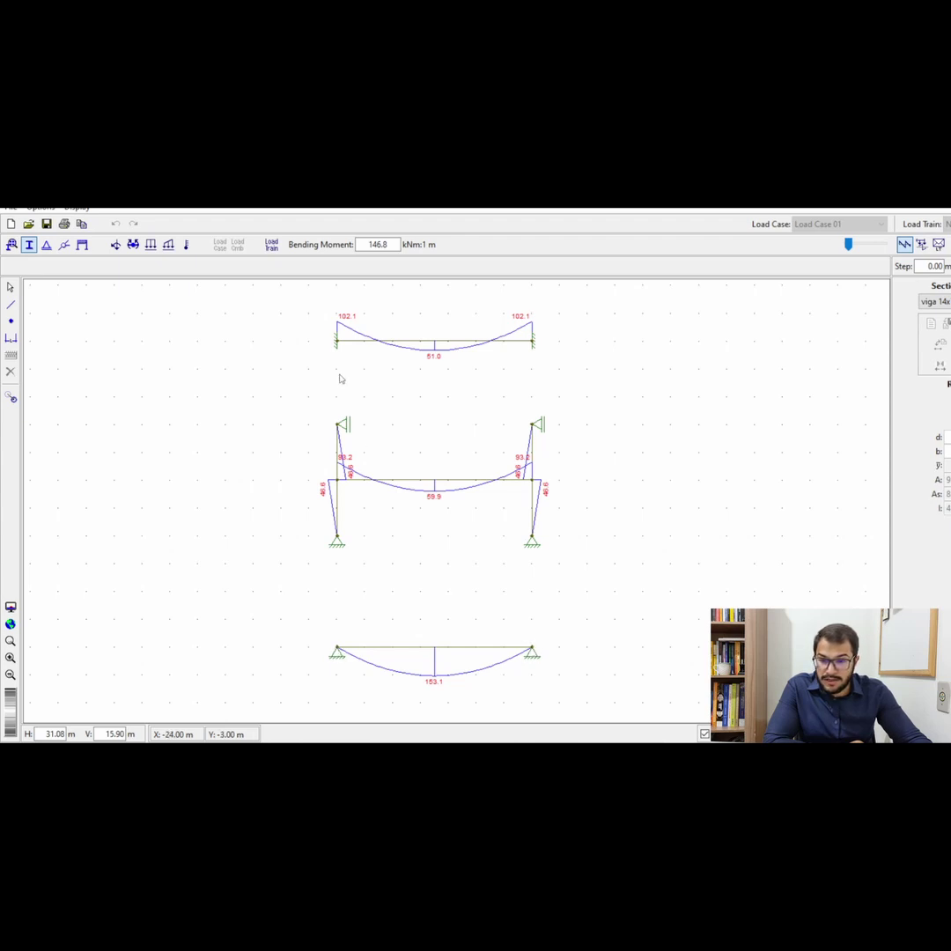
scroll(396, 308, "up", 1)
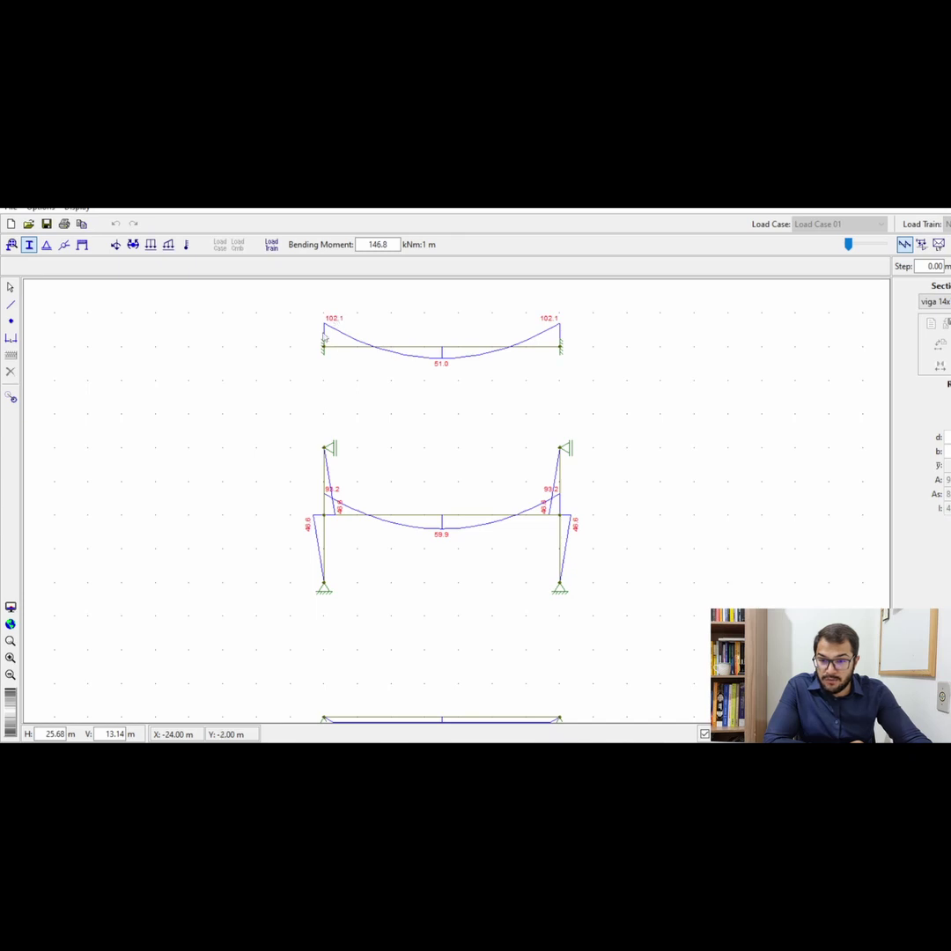
scroll(301, 516, "up", 8)
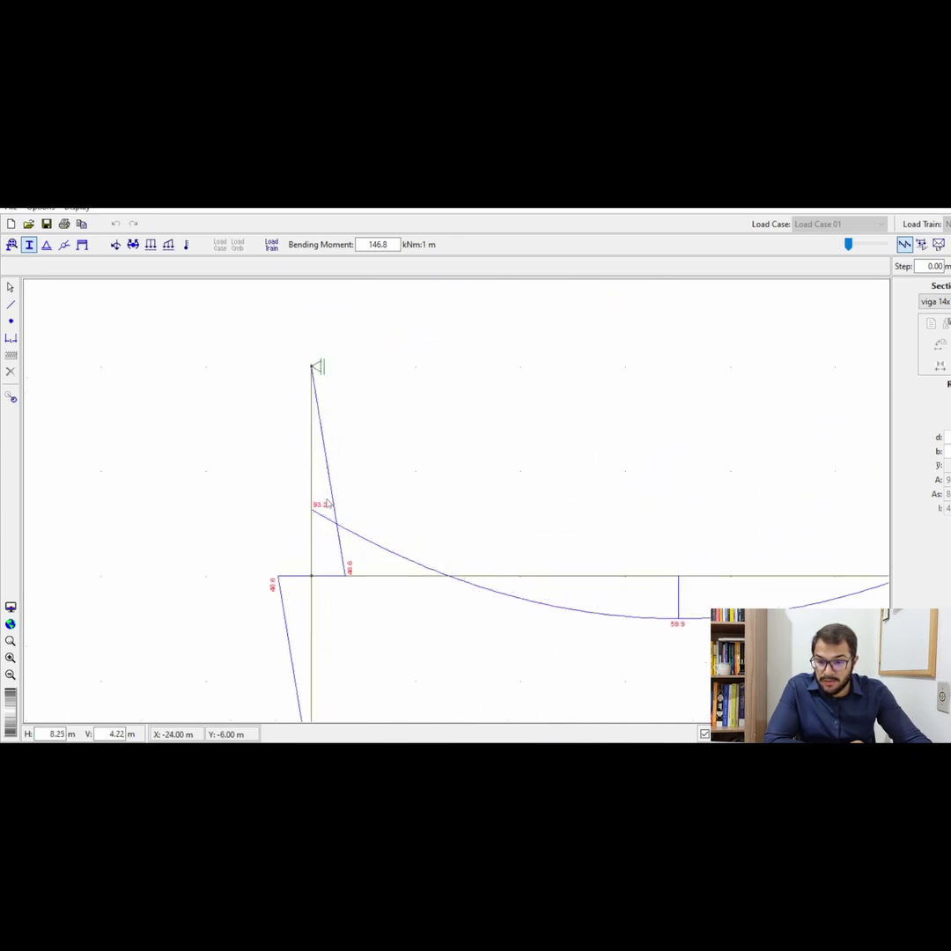
scroll(376, 543, "down", 7)
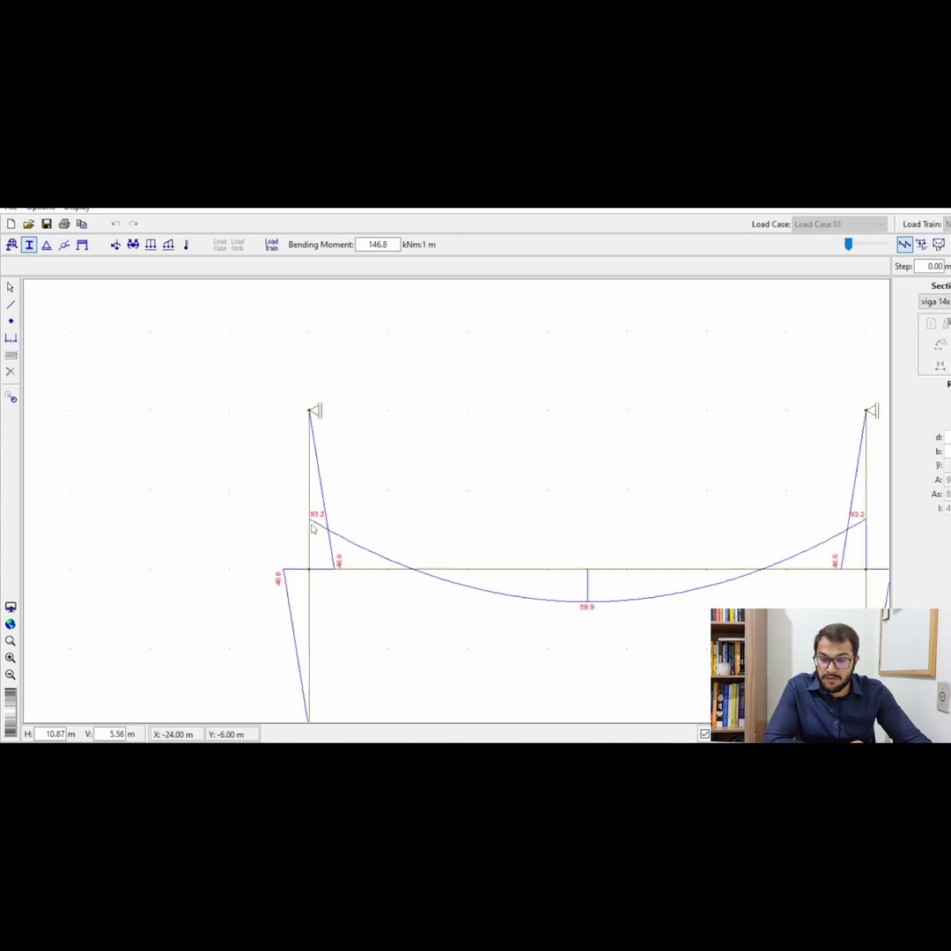
scroll(423, 521, "down", 1)
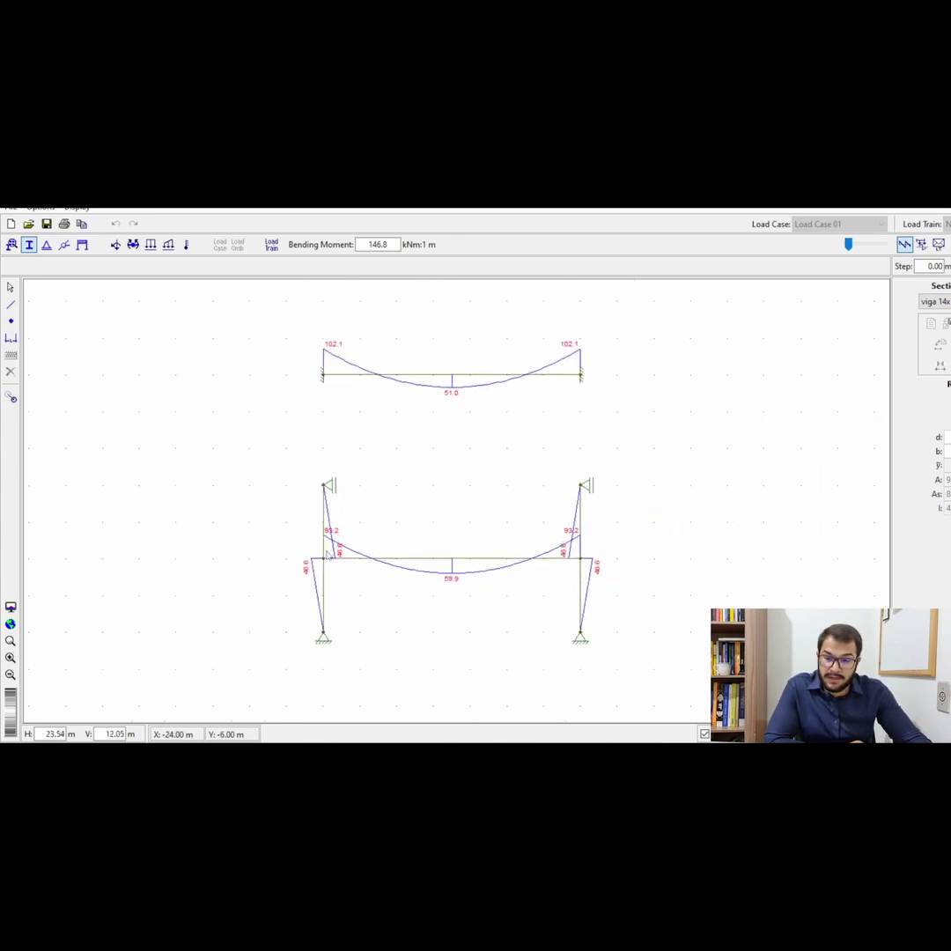
Examine how the beam's end moment divides between the upper and lower columns at the middle frame's left joint.
scroll(317, 577, "up", 1)
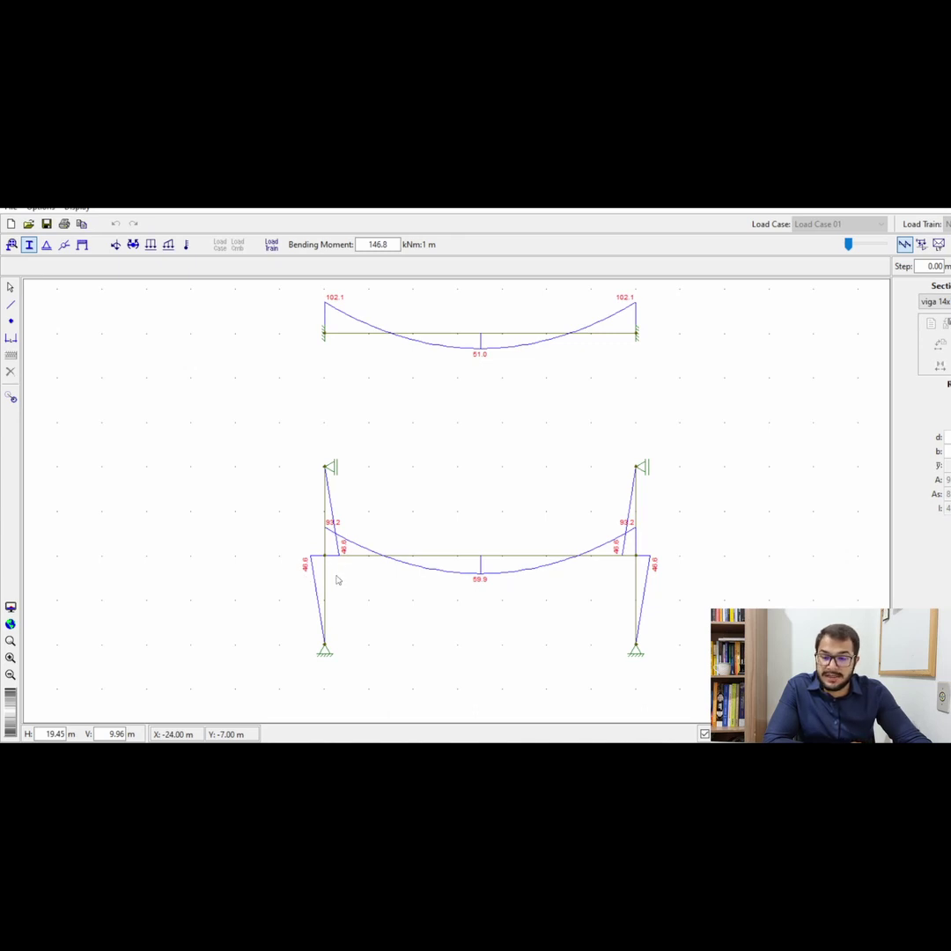
scroll(337, 580, "up", 1)
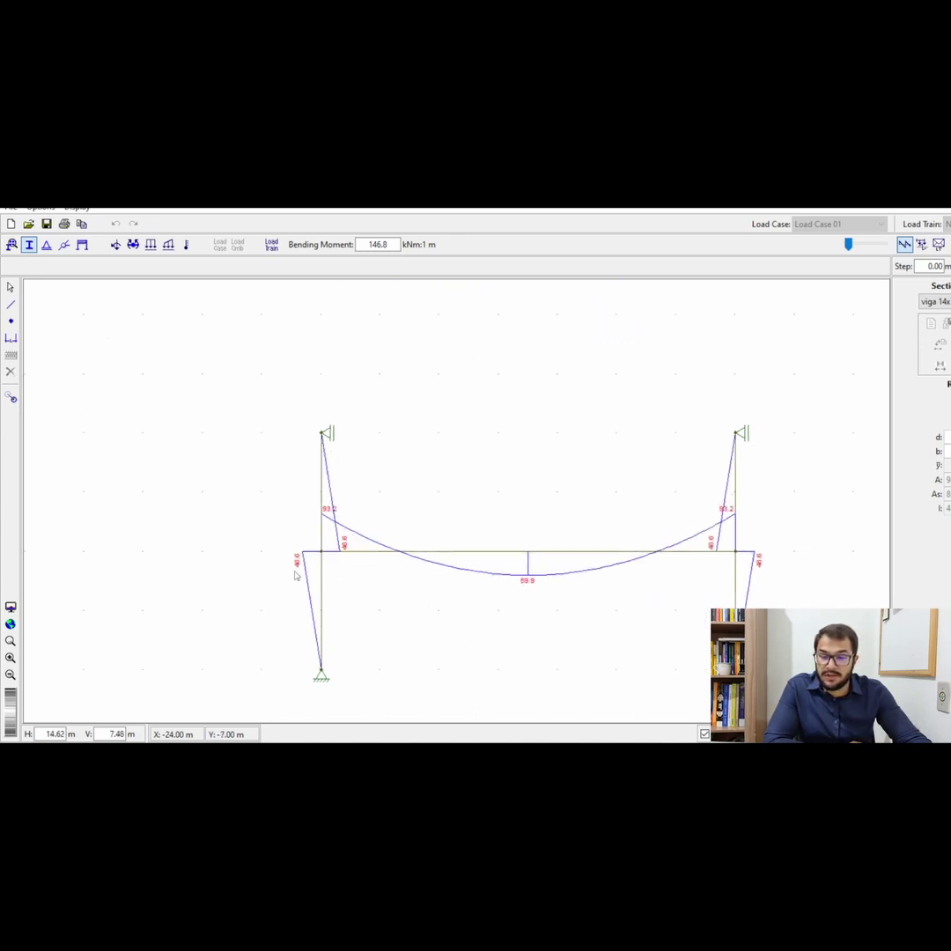
scroll(336, 523, "up", 2)
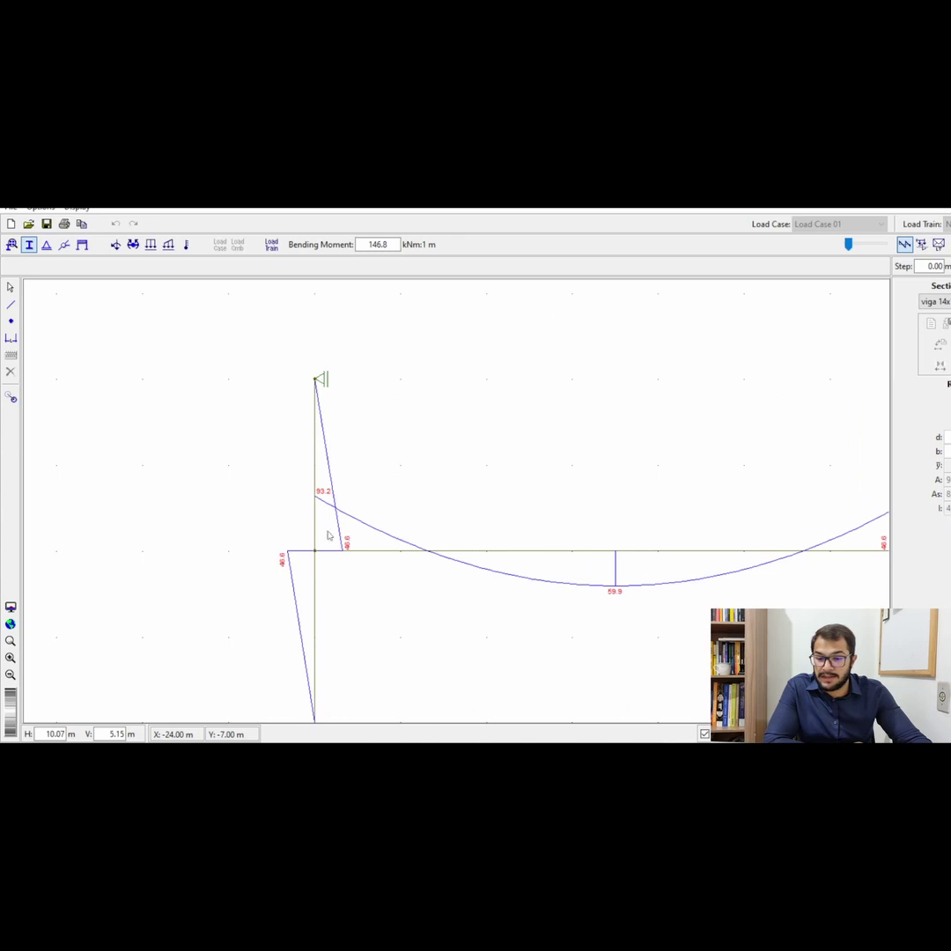
scroll(296, 526, "down", 1)
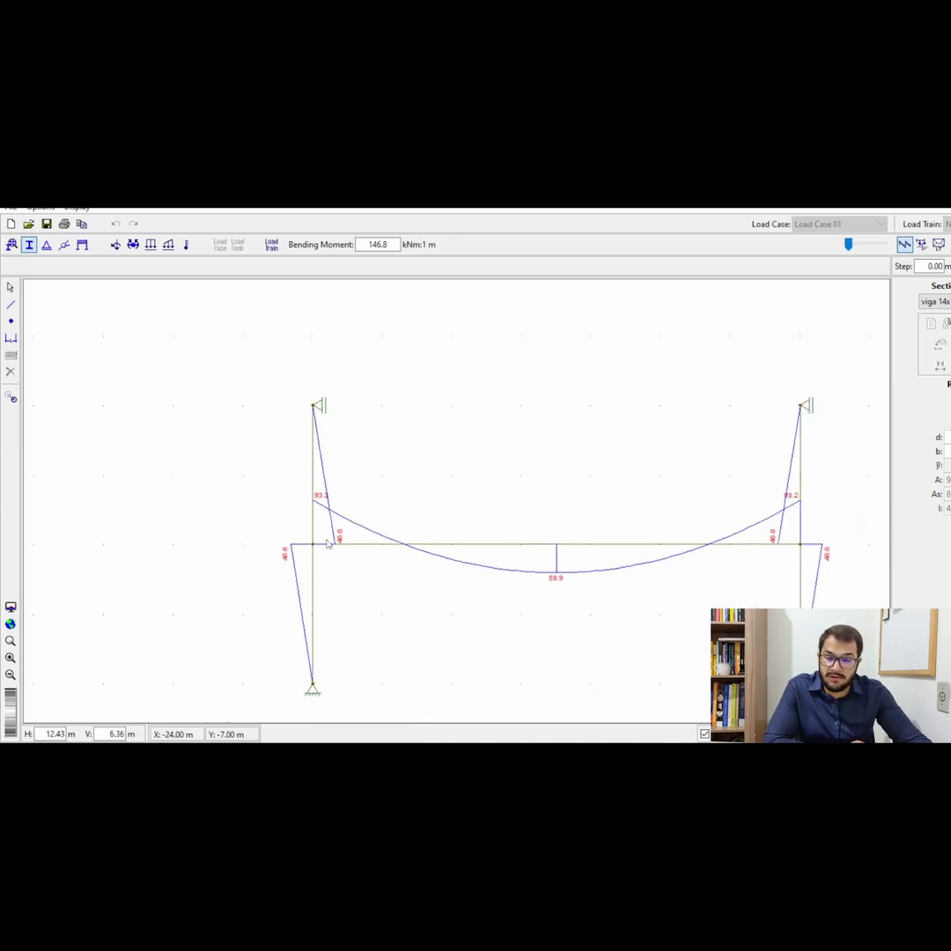
scroll(313, 562, "up", 1)
scroll(317, 572, "down", 1)
scroll(319, 576, "up", 1)
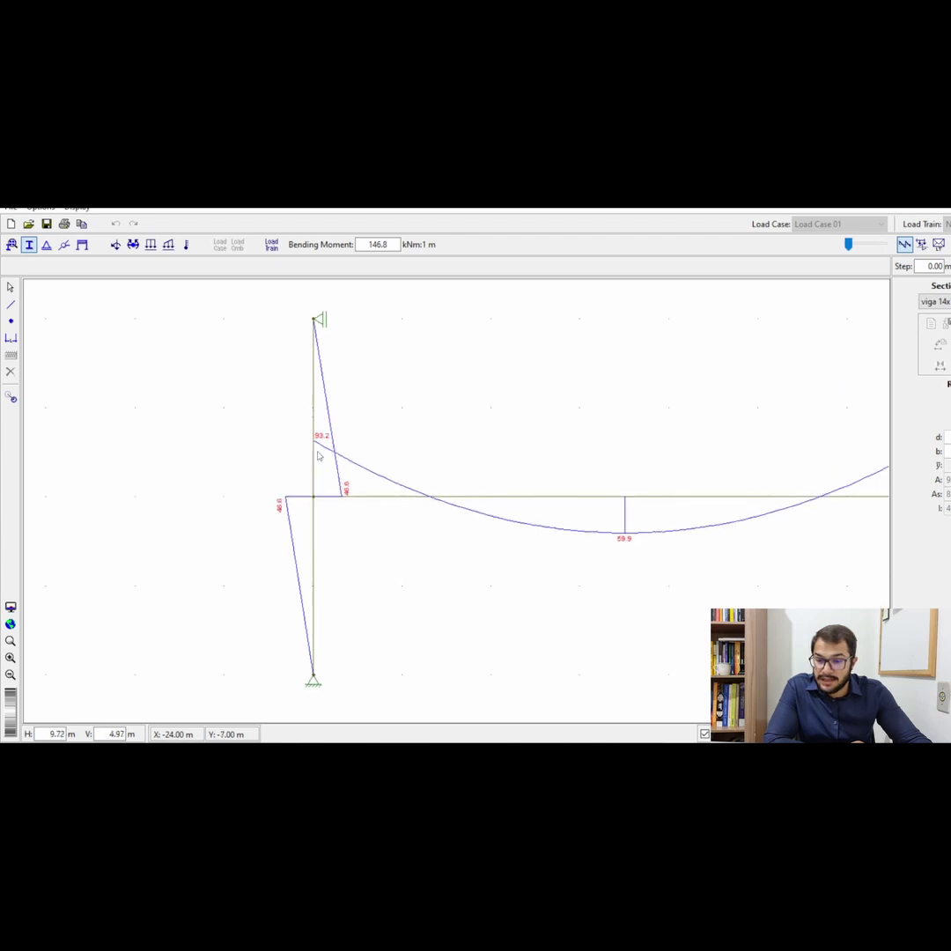
Return from the moment diagrams to the load model and review the middle frame's columns, supports and load.
scroll(296, 535, "down", 5)
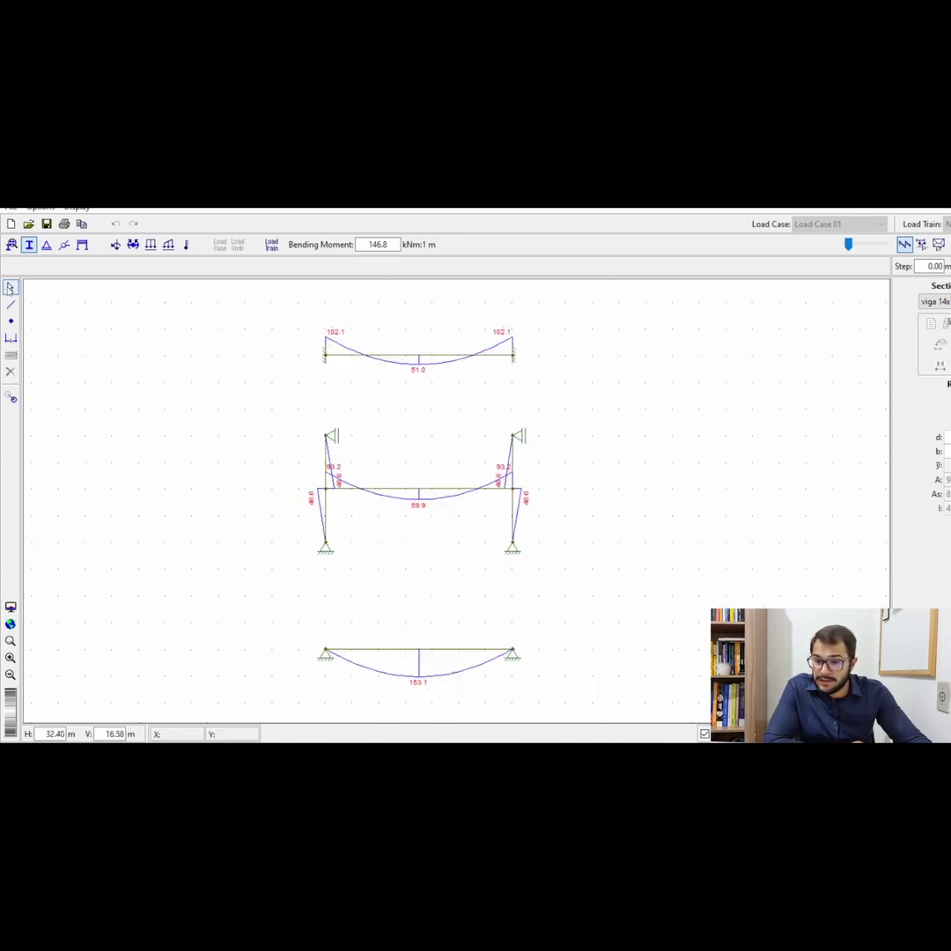
left_click(11, 287)
scroll(532, 450, "down", 3)
scroll(524, 475, "up", 4)
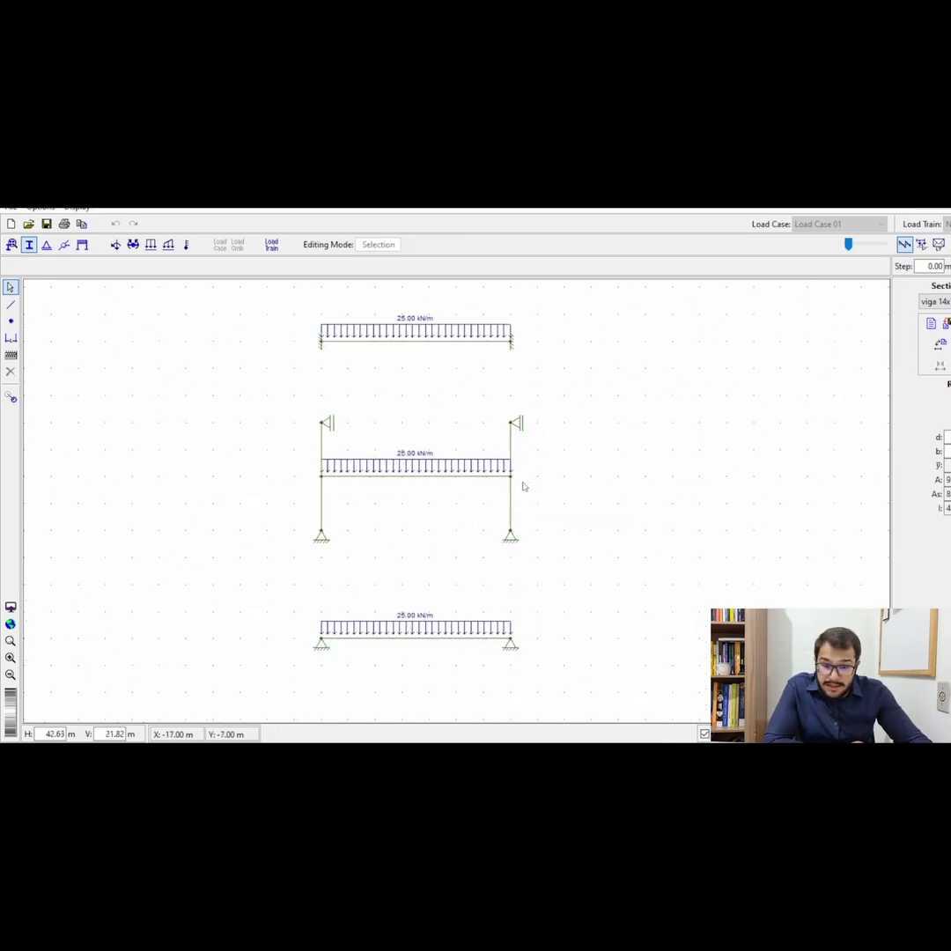
scroll(404, 521, "down", 1)
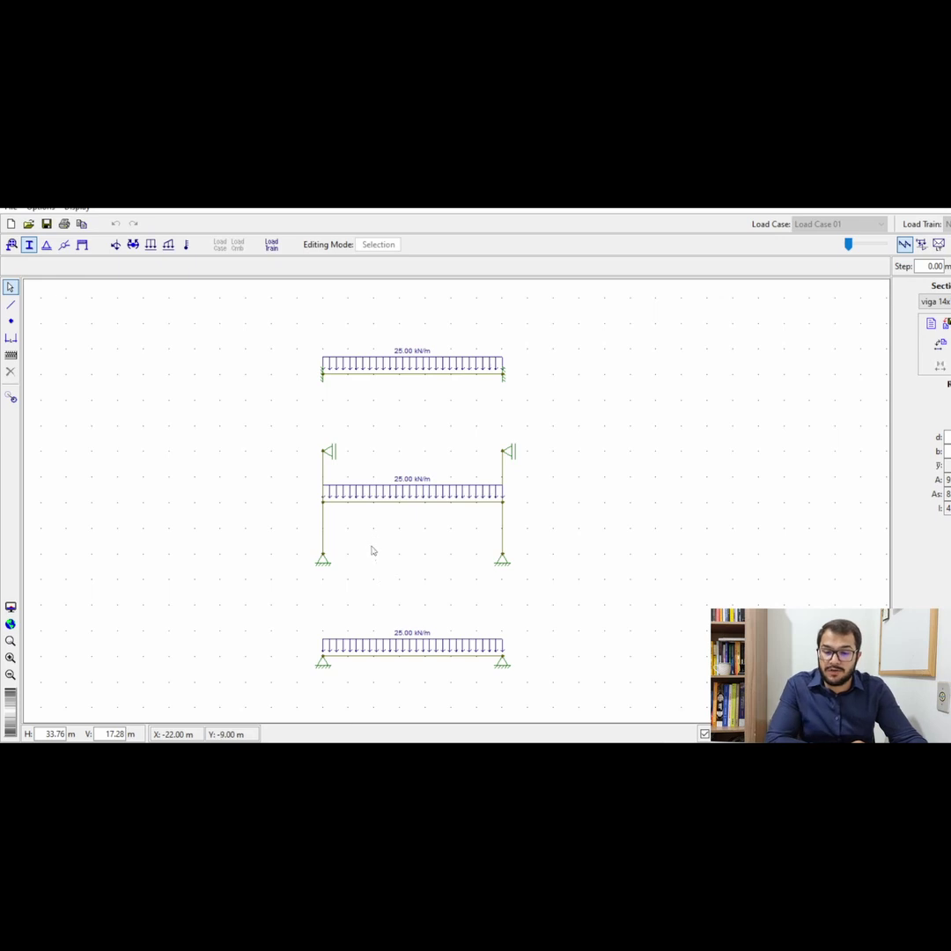
scroll(388, 550, "up", 2)
scroll(384, 522, "up", 2)
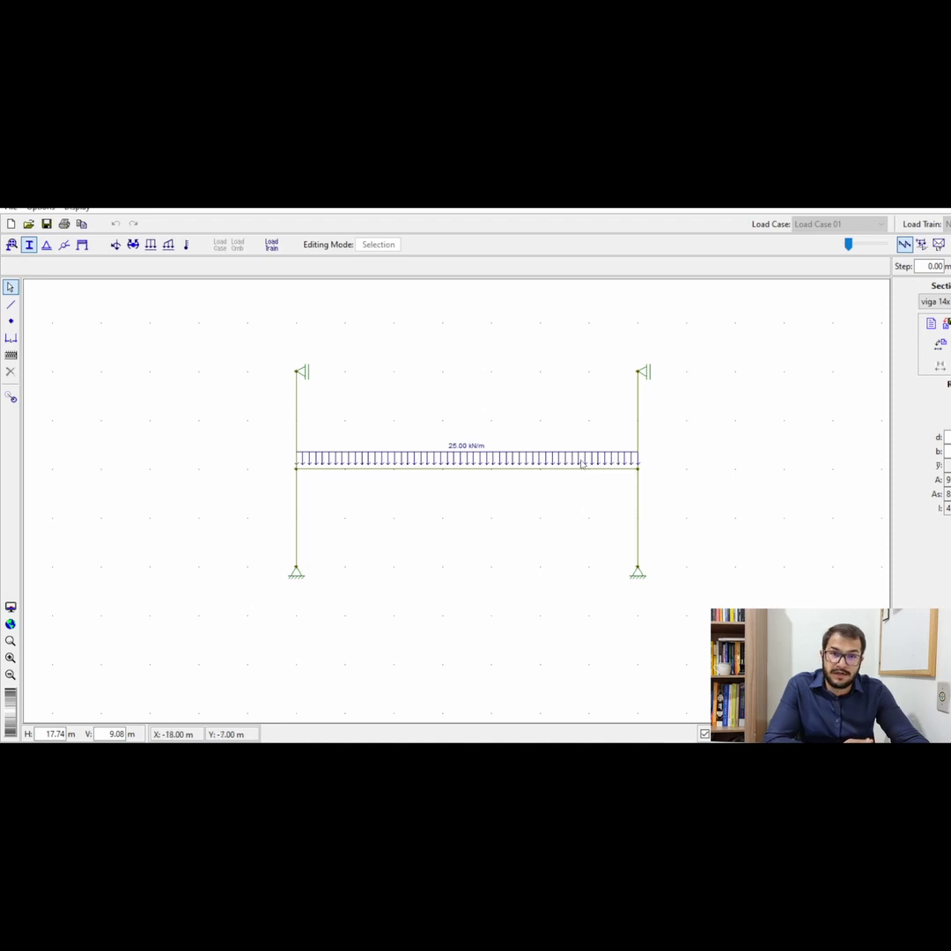
Assign the pilar 10x section to the upper and lower columns on both sides of the middle frame.
scroll(631, 417, "up", 1)
scroll(621, 422, "up", 2)
scroll(489, 438, "down", 8)
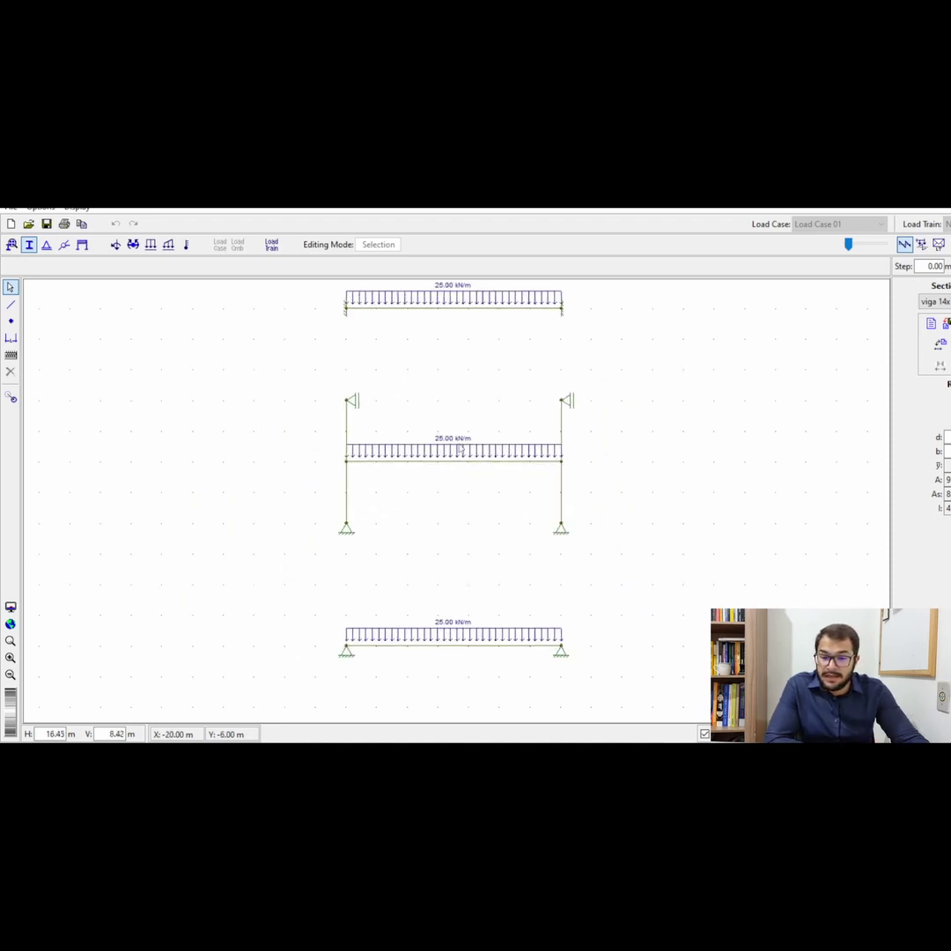
scroll(465, 440, "up", 5)
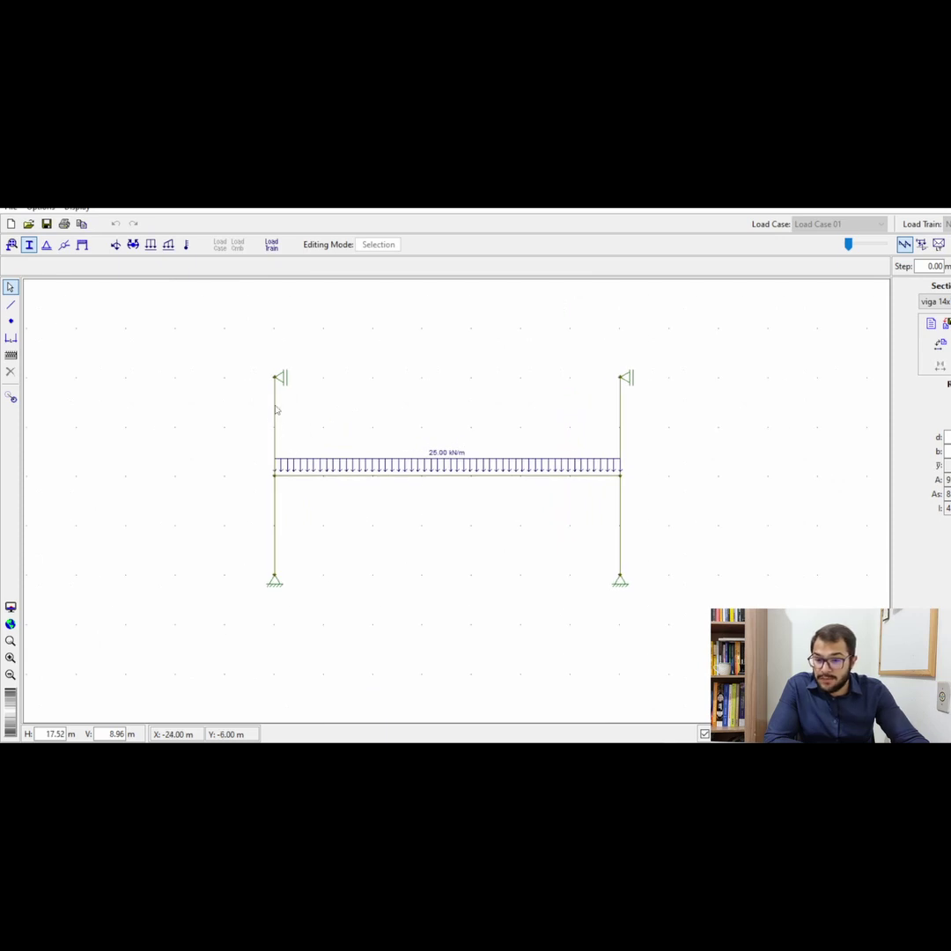
left_click_drag(234, 342, 293, 616)
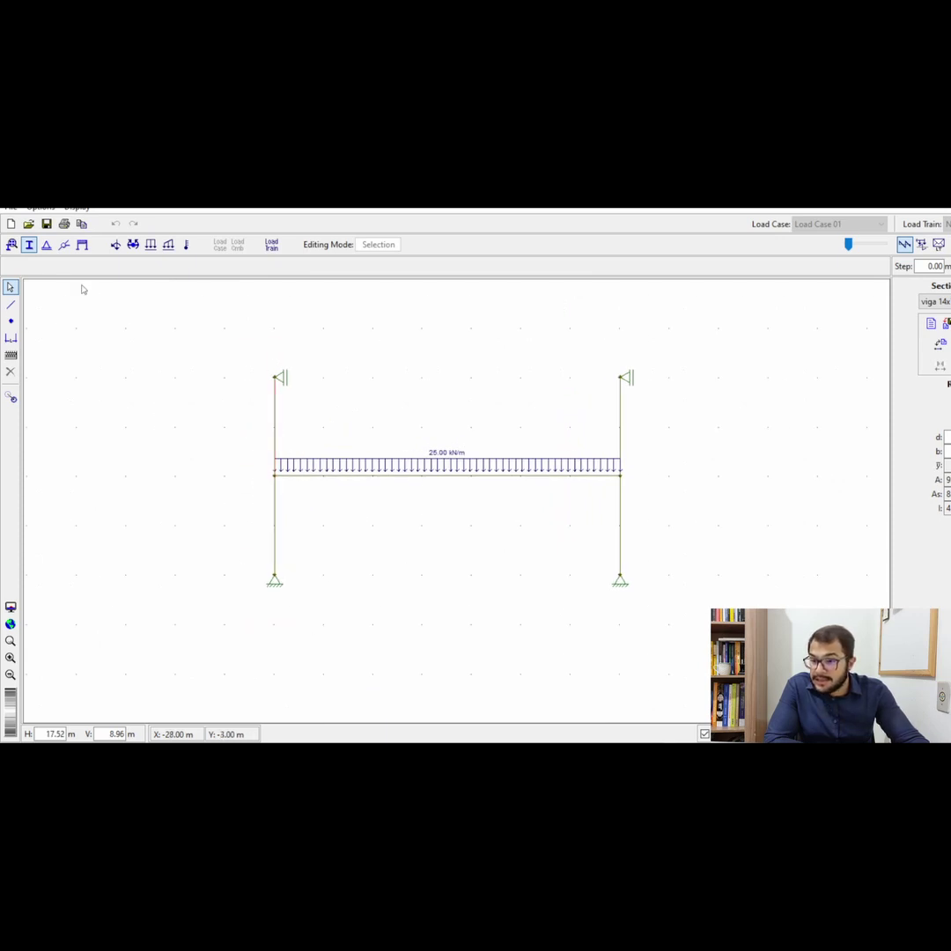
left_click_drag(234, 341, 355, 630)
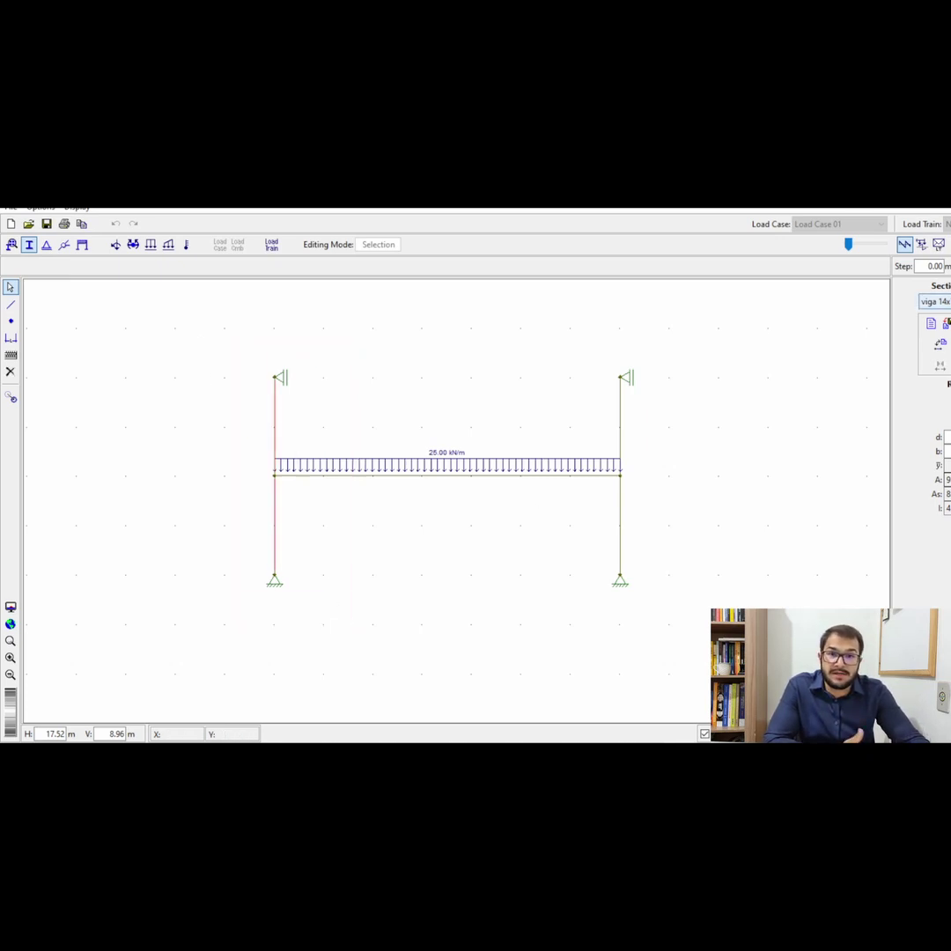
left_click(941, 302)
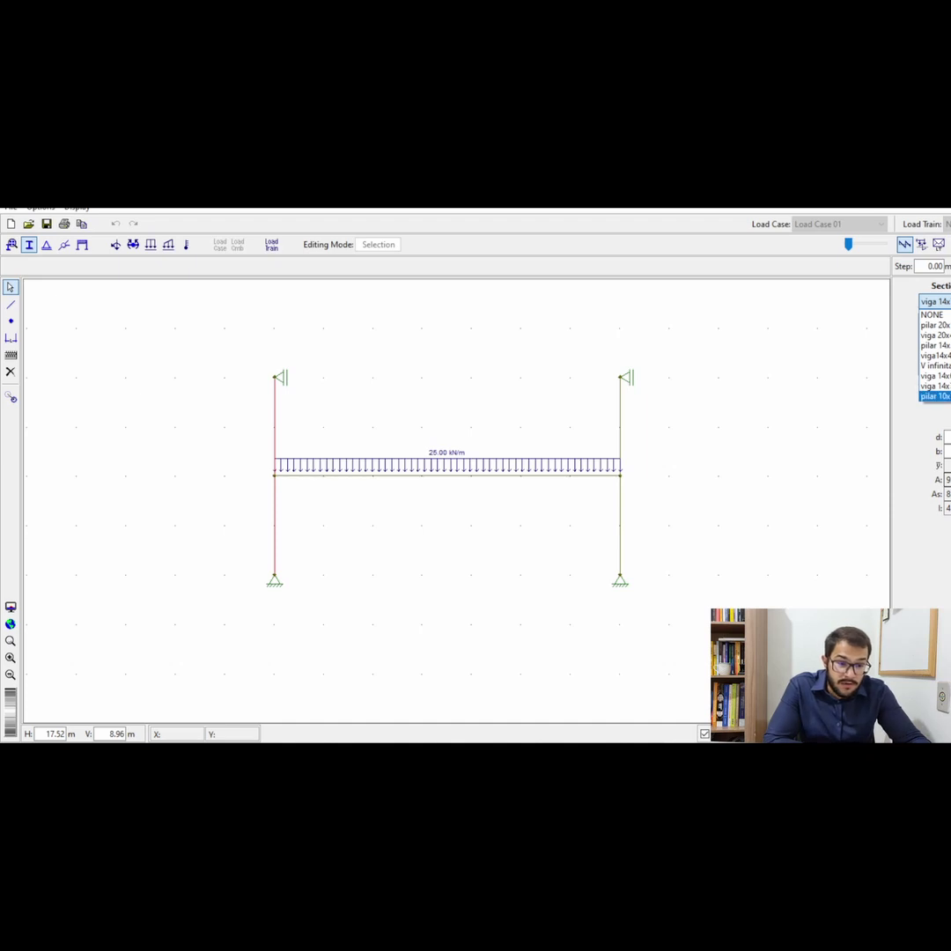
left_click(935, 396)
left_click_drag(573, 340, 659, 621)
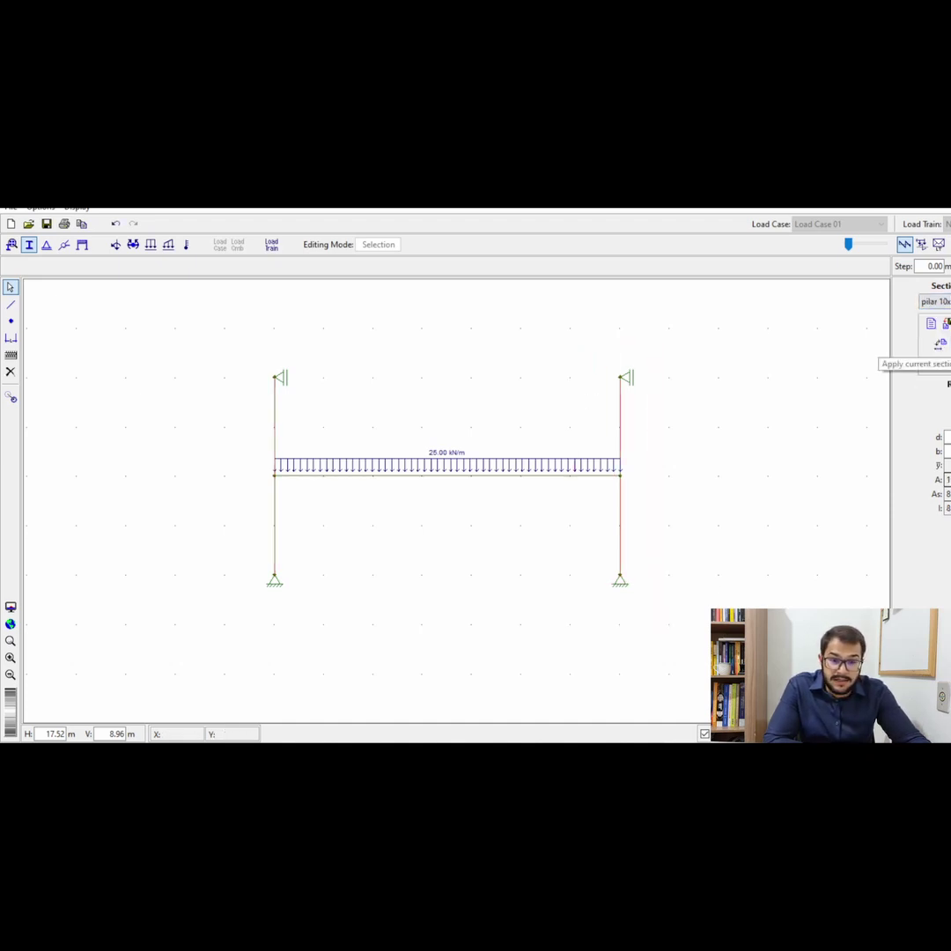
left_click(547, 439)
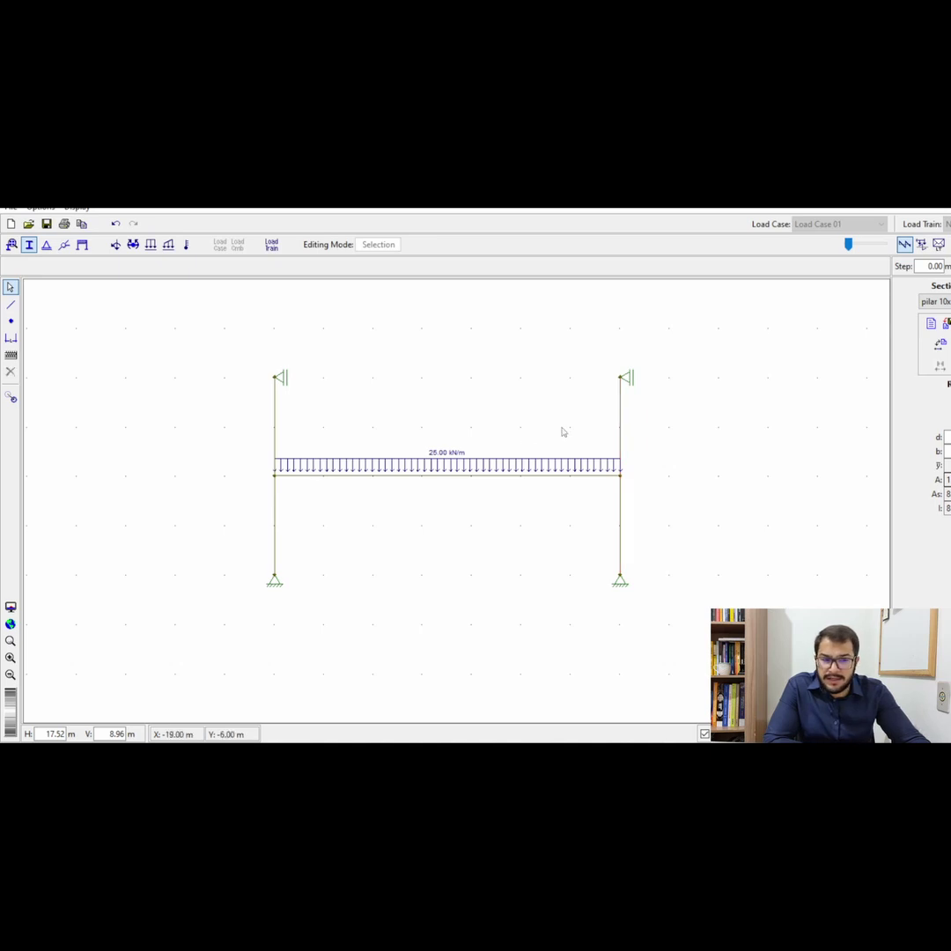
Display the middle frame's bending moment diagram at a reduced drawing scale and examine the moments at its right joint.
left_click(849, 245)
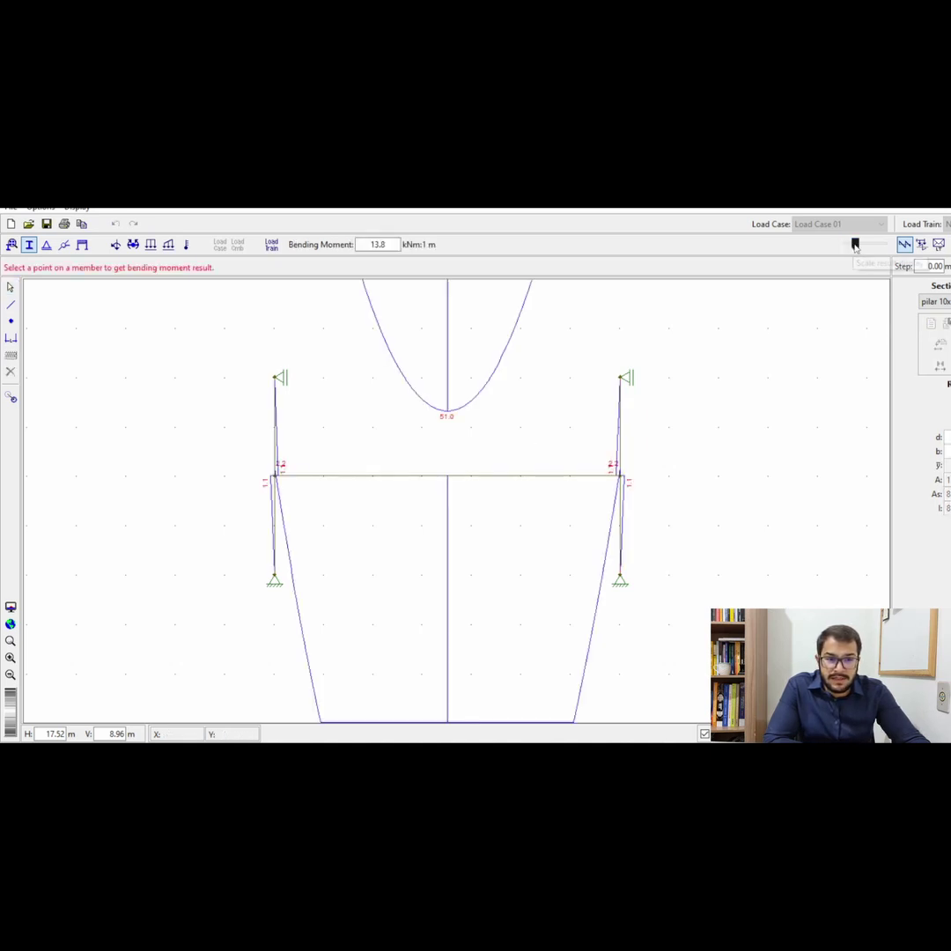
mouse_move(851, 247)
left_mouse_down()
mouse_move(859, 245)
mouse_move(847, 244)
left_mouse_up()
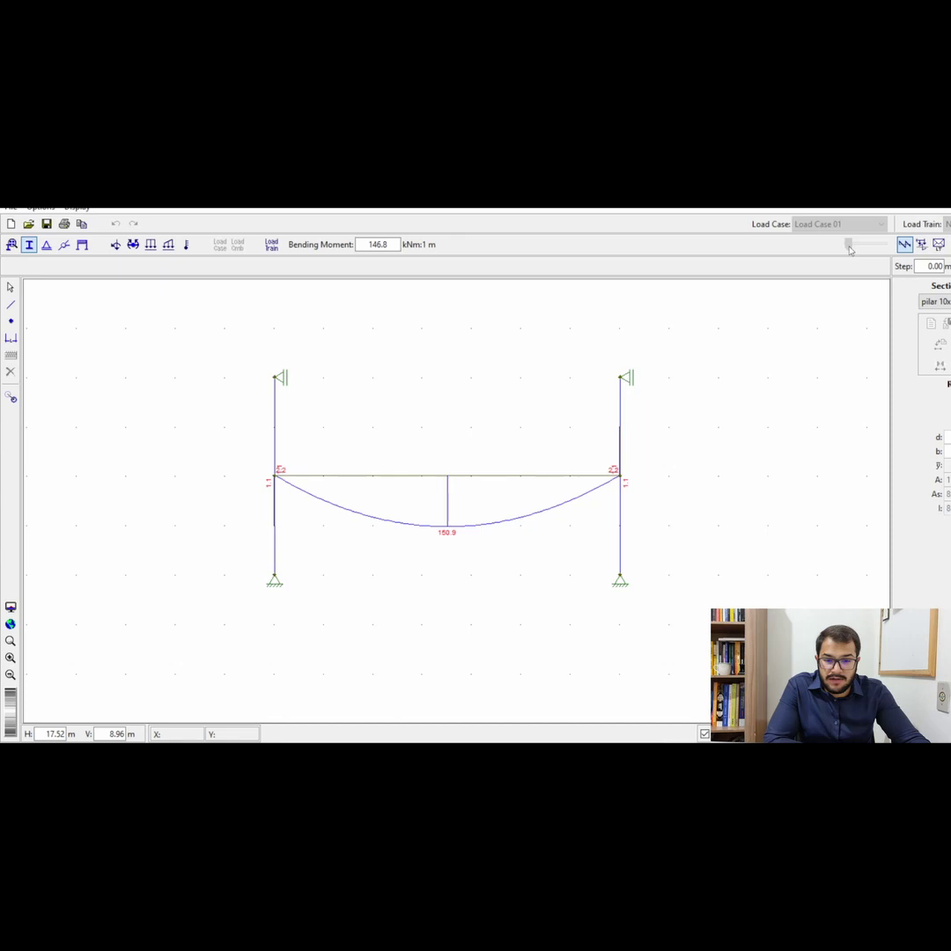
scroll(627, 480, "up", 8)
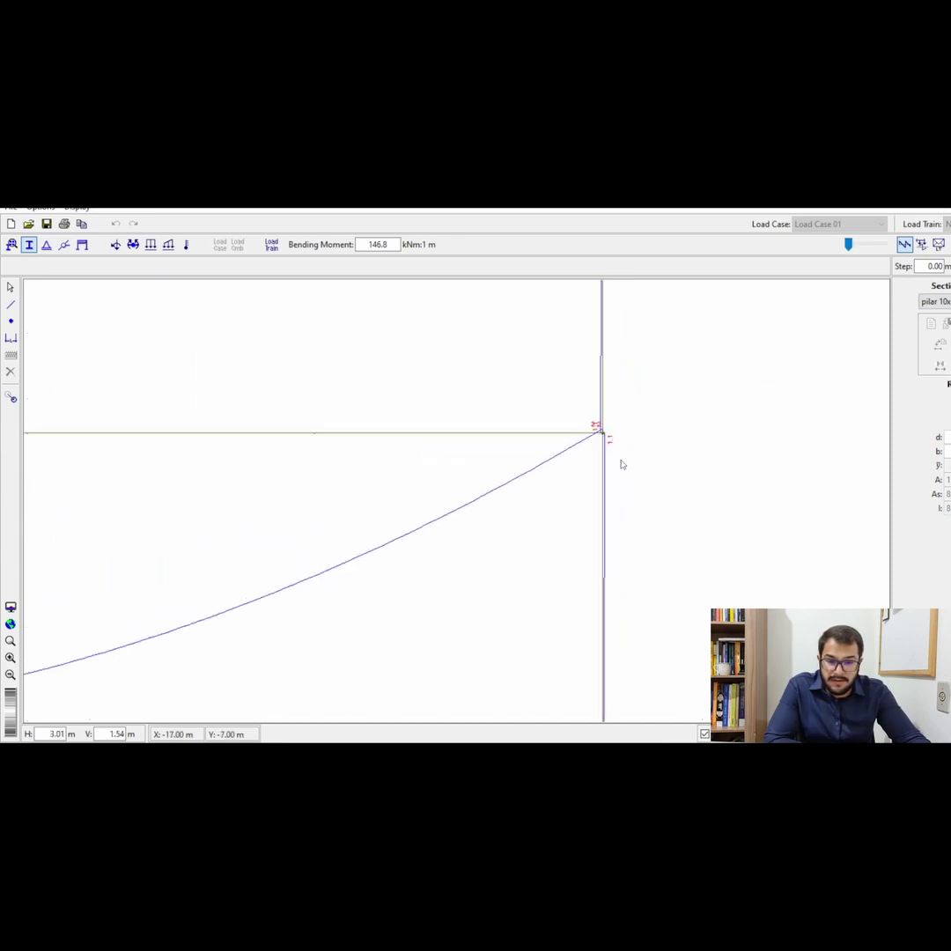
scroll(590, 427, "up", 3)
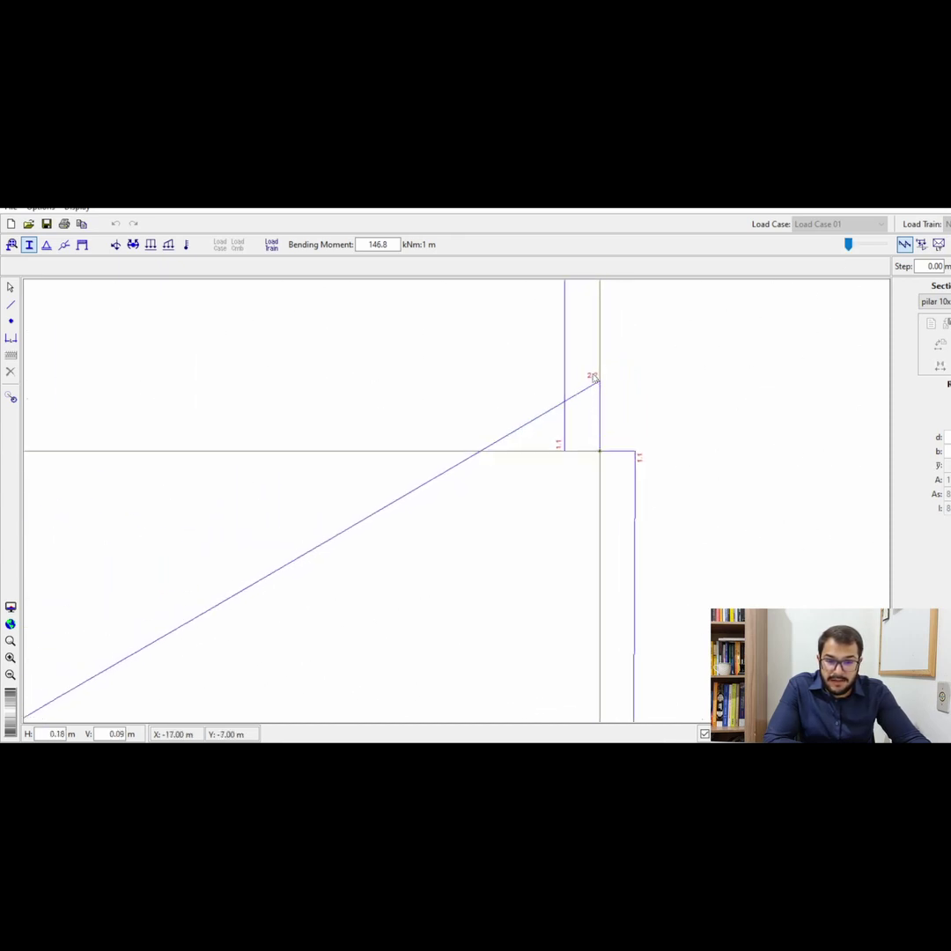
scroll(596, 389, "down", 12)
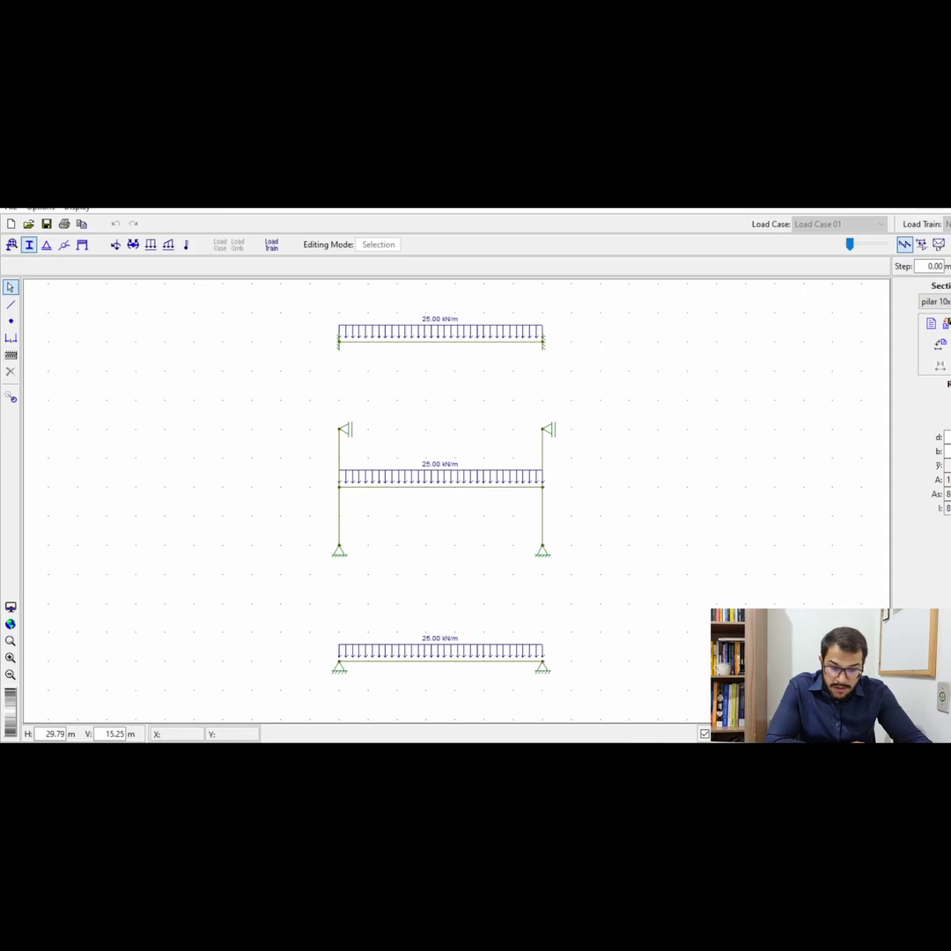
Switch to Excel and read the moment redistribution limits in section 14.6.4.3, referring back to the Ftool load model.
left_click(468, 748)
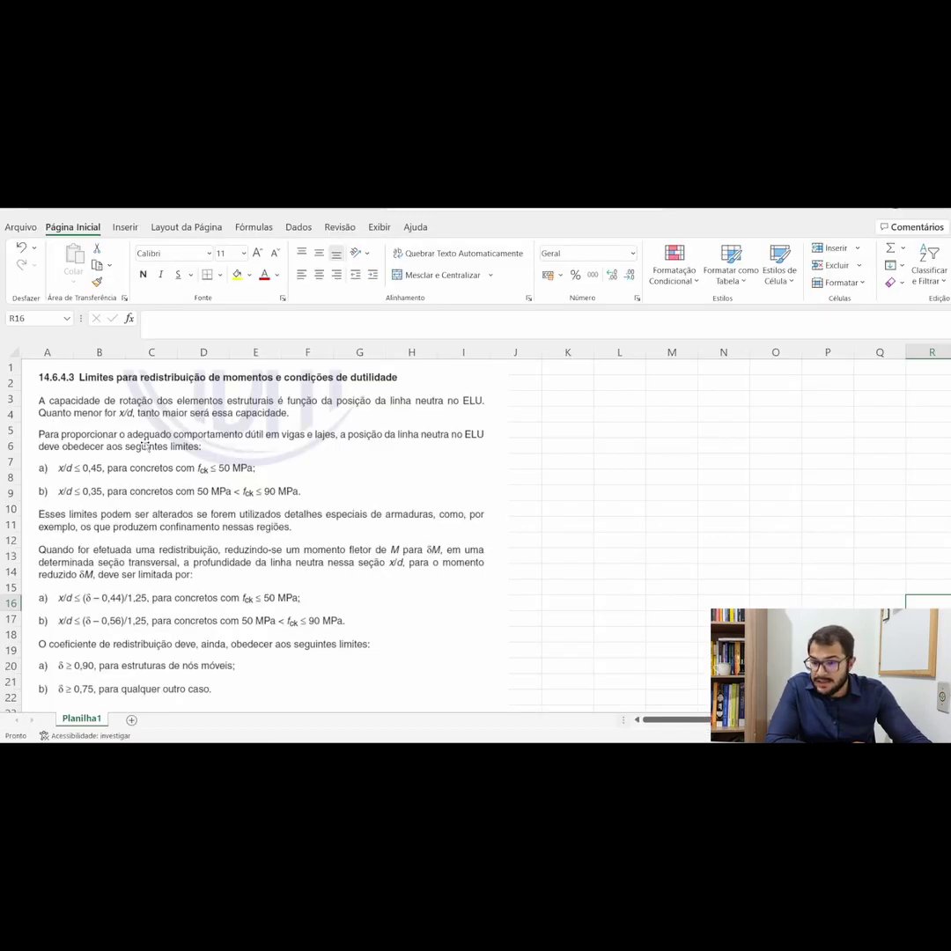
scroll(147, 445, "down", 1)
scroll(148, 445, "up", 1)
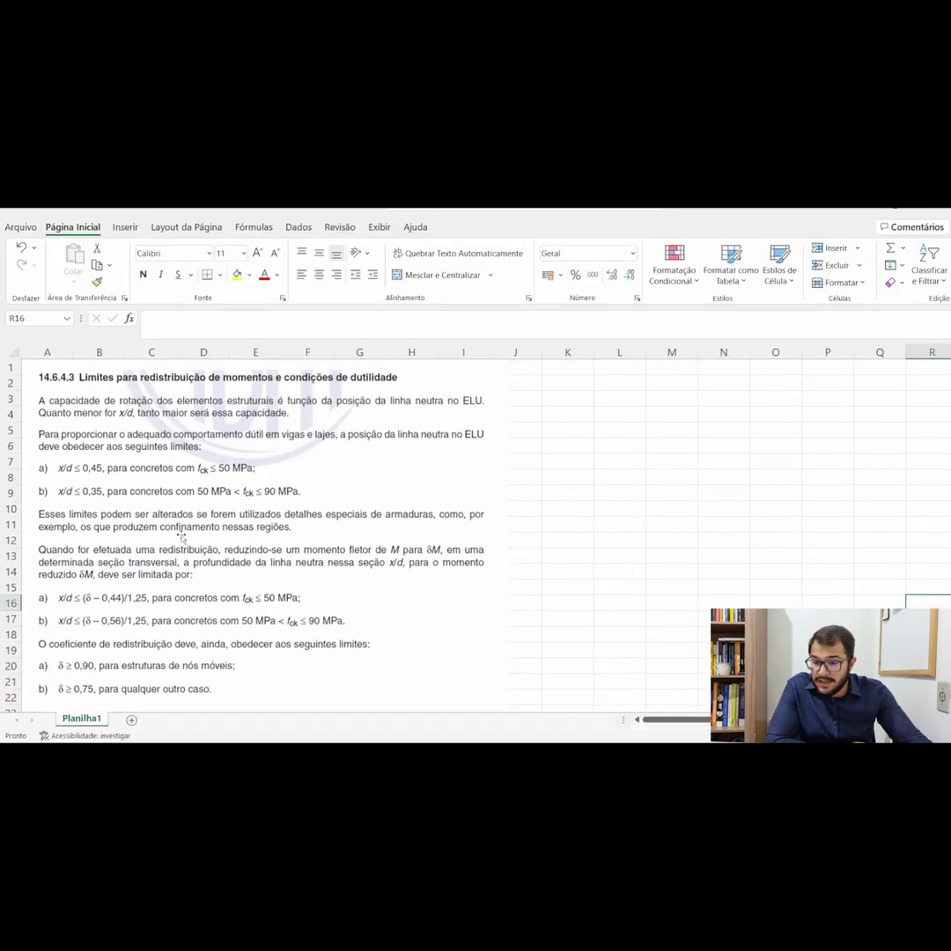
left_click(671, 751)
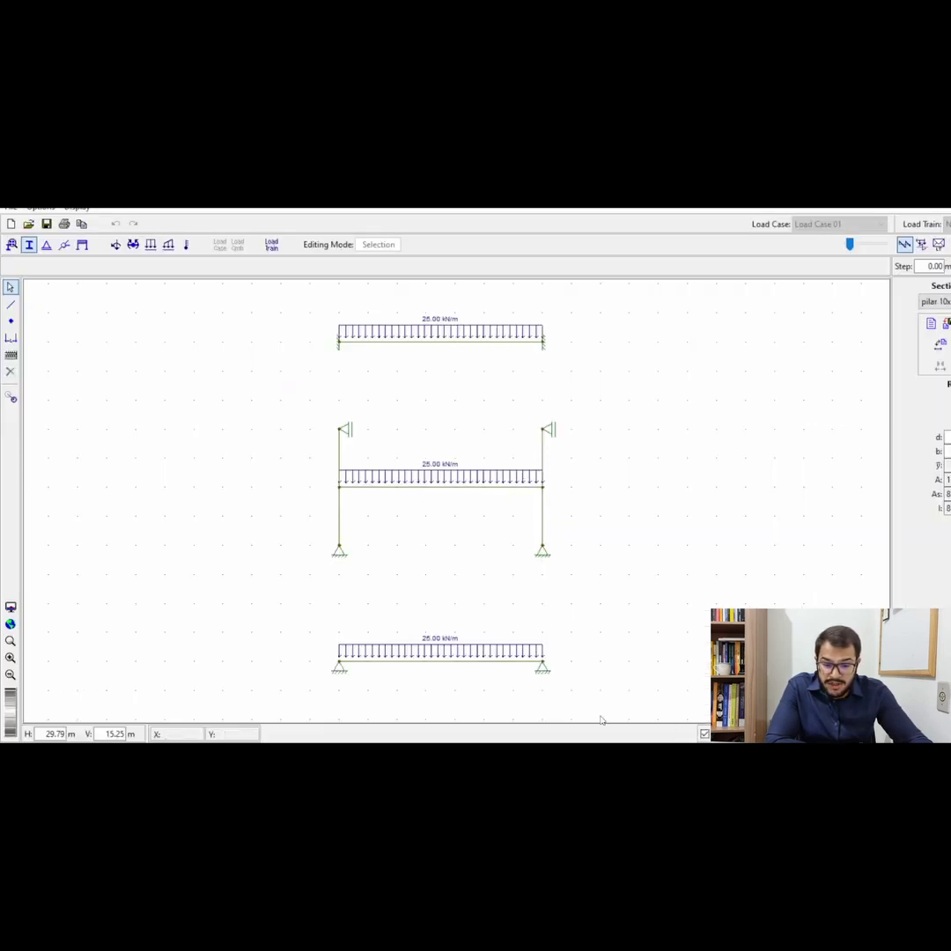
key("alt+Tab")
scroll(248, 528, "down", 1)
scroll(247, 529, "up", 1)
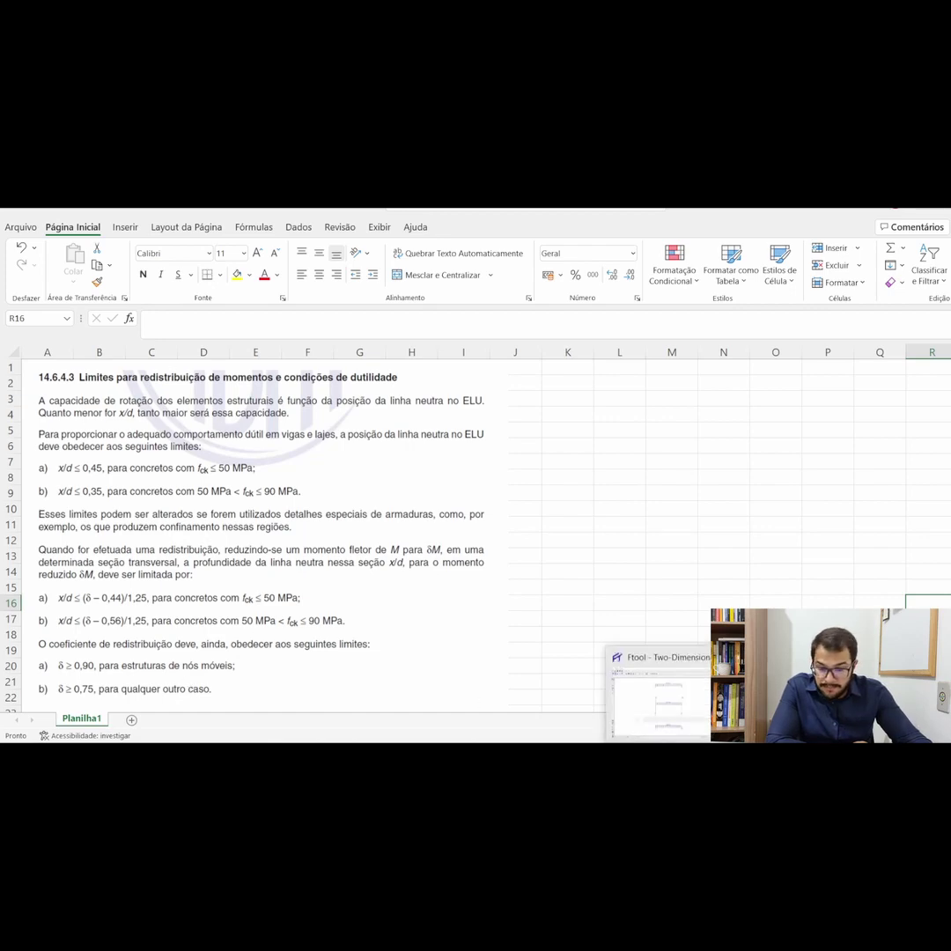
Switch to the structural design program with the Superior floor plan and open the building's linear static analysis results.
left_click(445, 755)
scroll(419, 491, "down", 2)
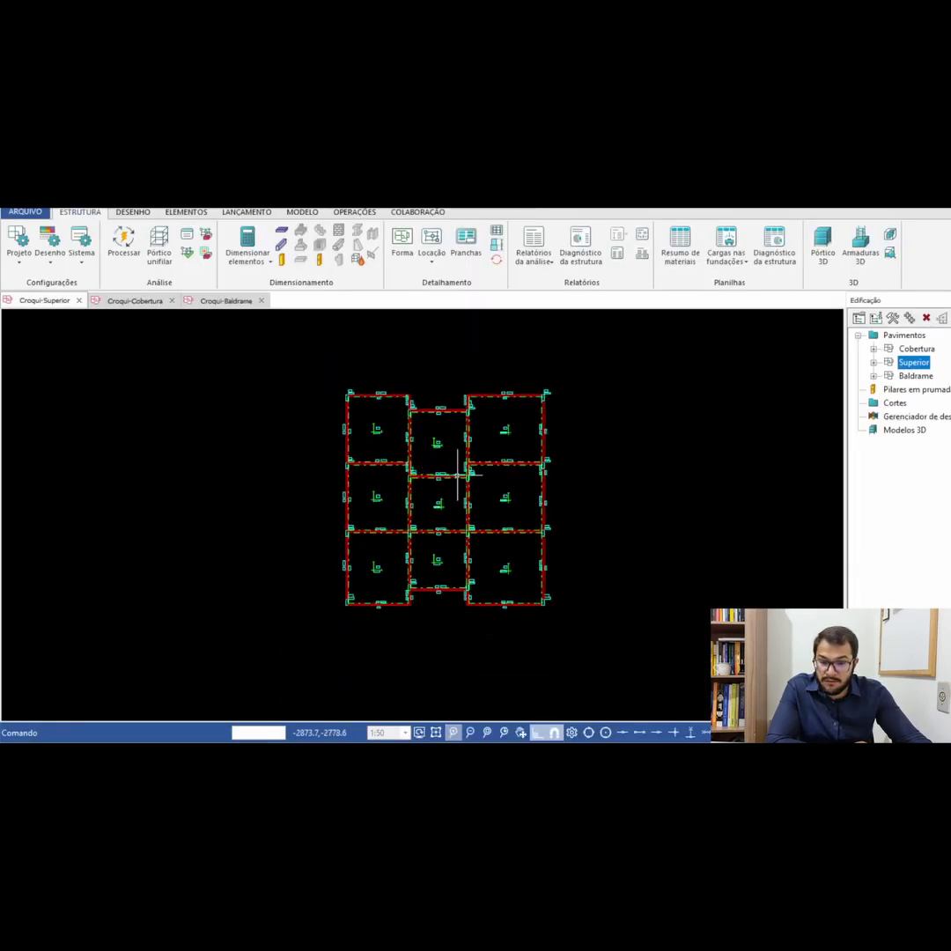
scroll(467, 467, "up", 2)
left_click(123, 245)
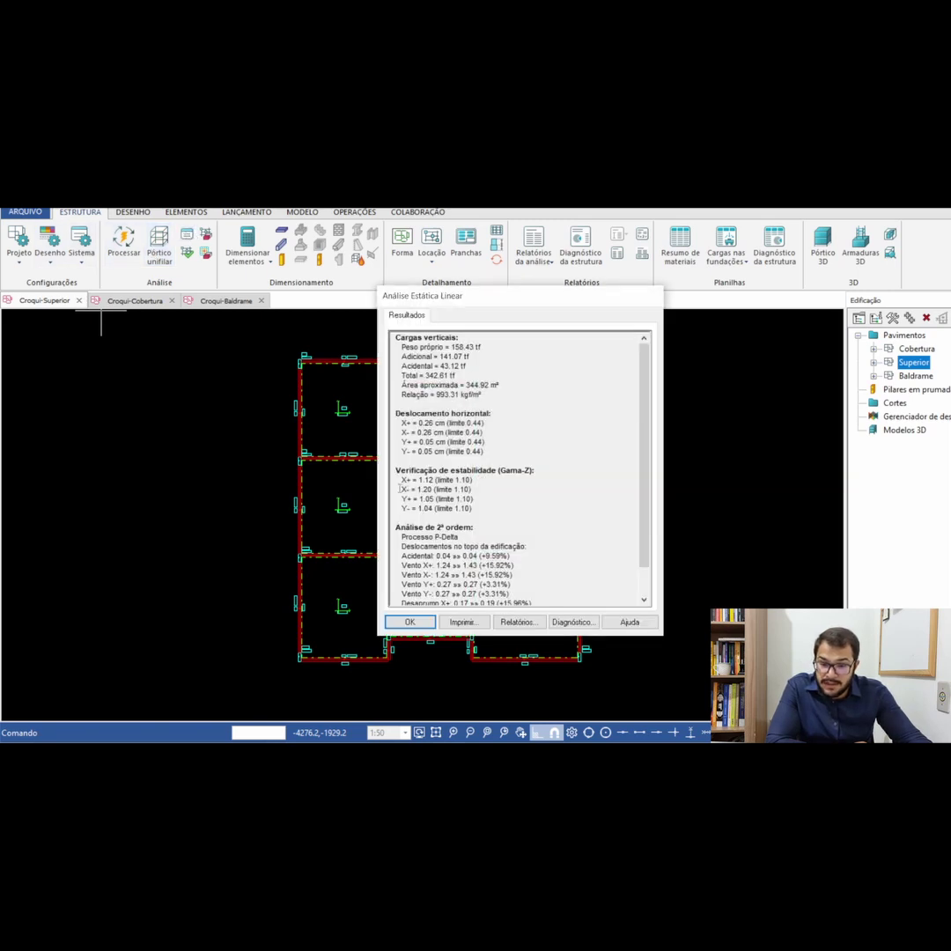
Examine the Gama-Z stability values in the X and Y directions against their limit, and close the analysis results.
left_click_drag(401, 489, 452, 489)
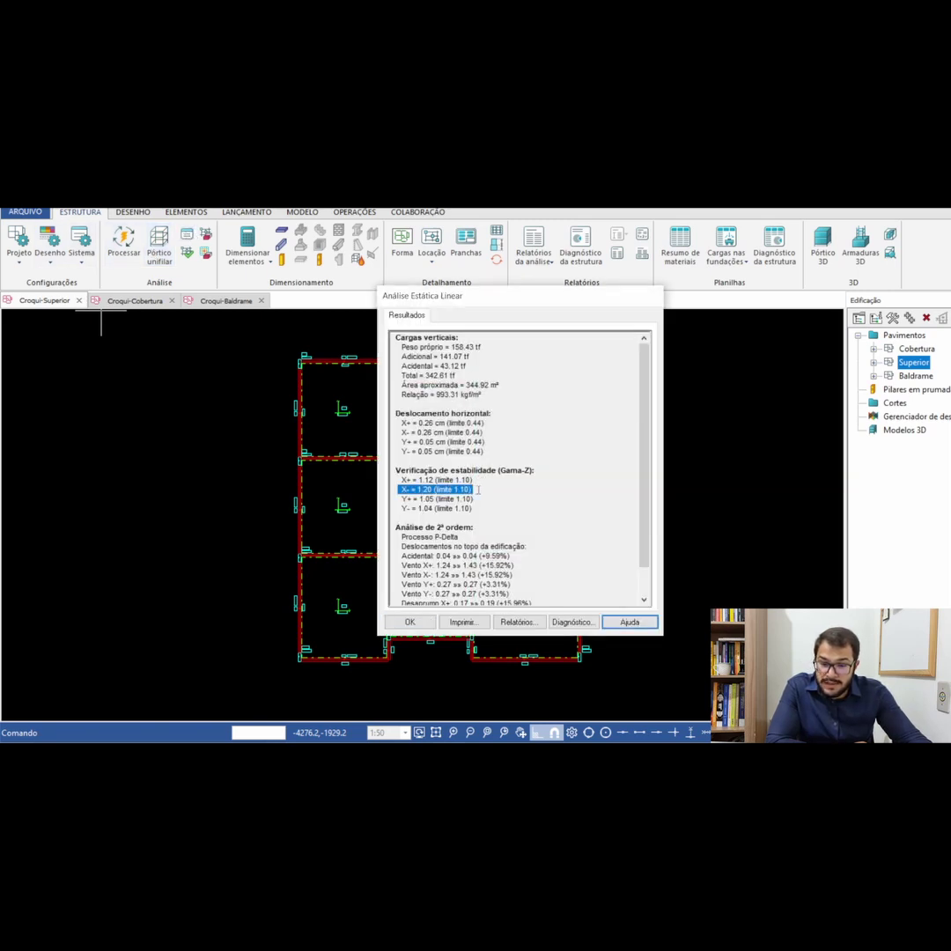
left_click(432, 488)
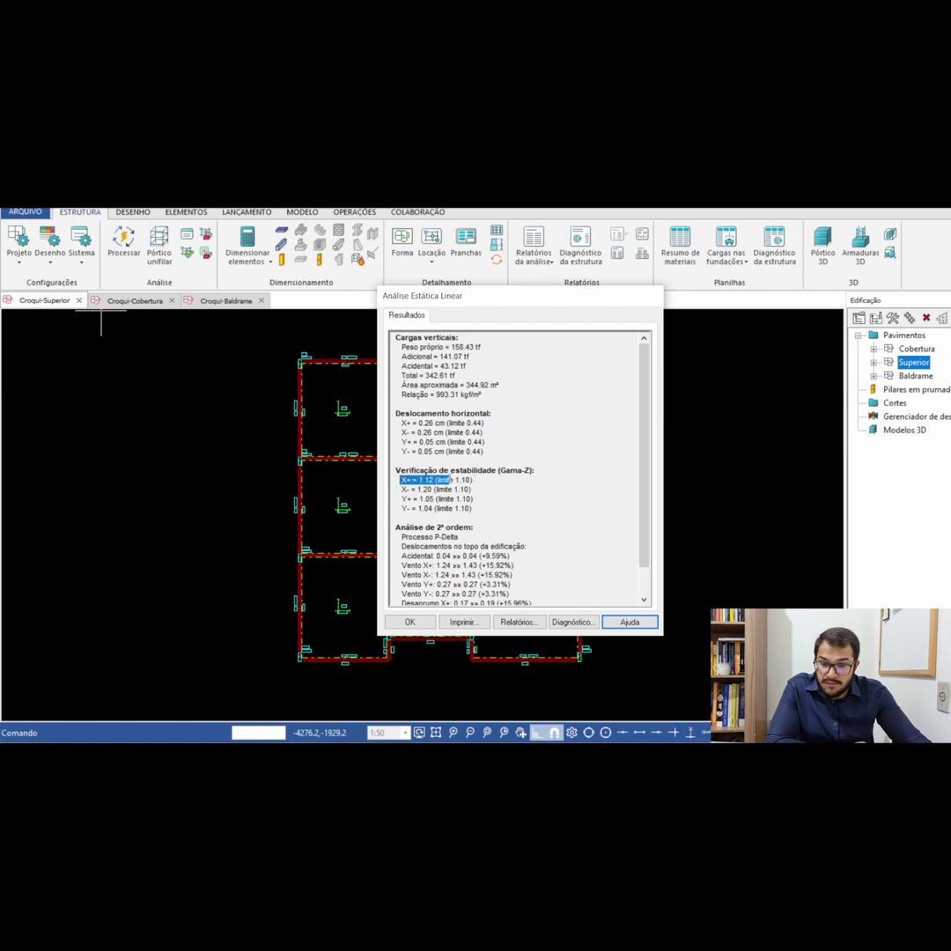
left_click_drag(474, 490, 401, 479)
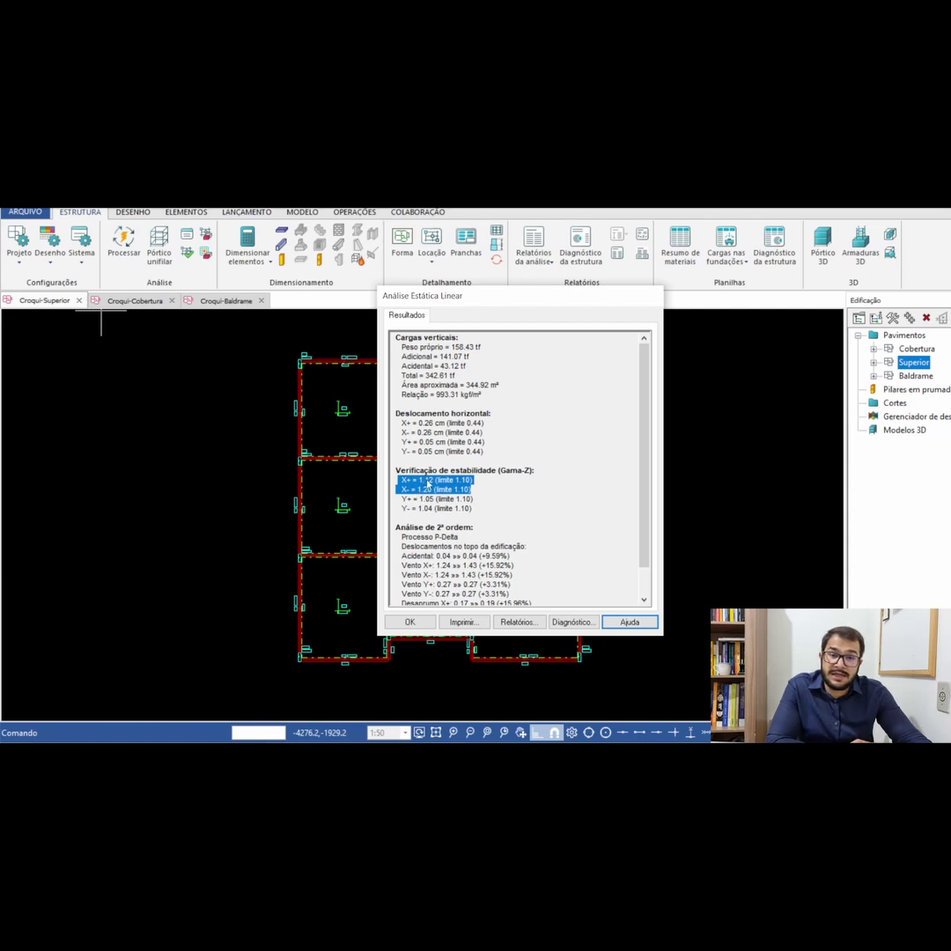
left_click(478, 509)
left_click_drag(478, 509, 397, 498)
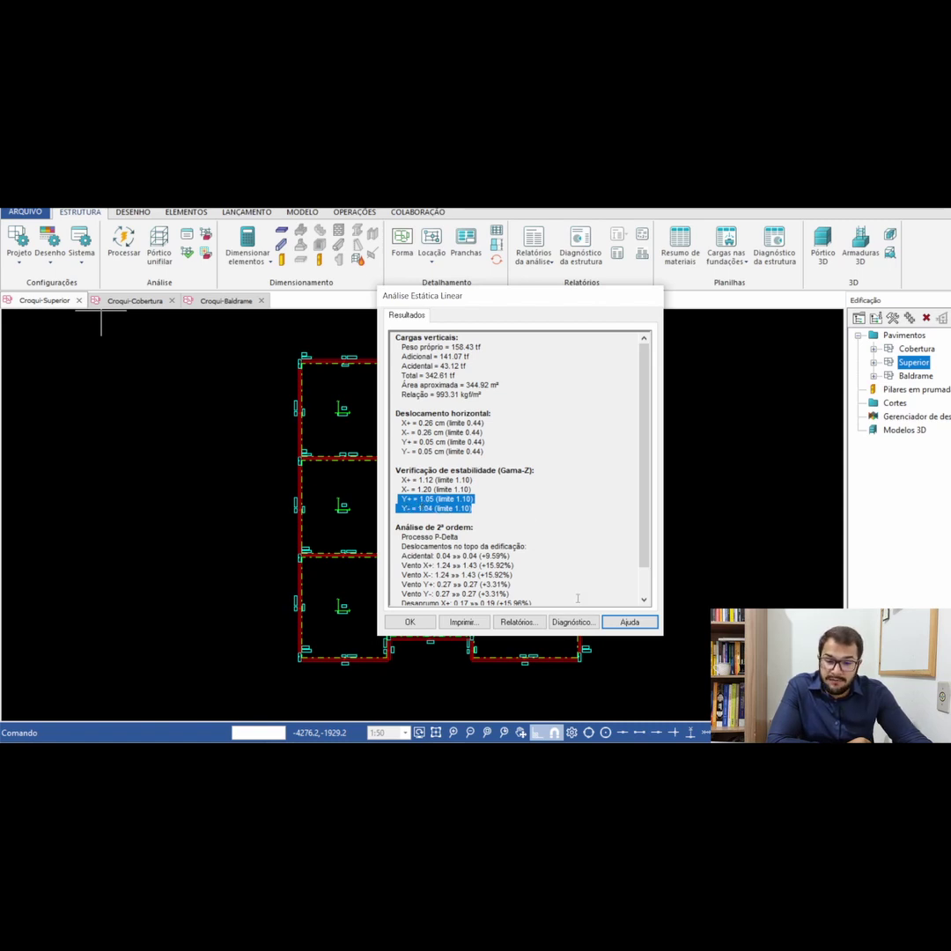
left_click(407, 622)
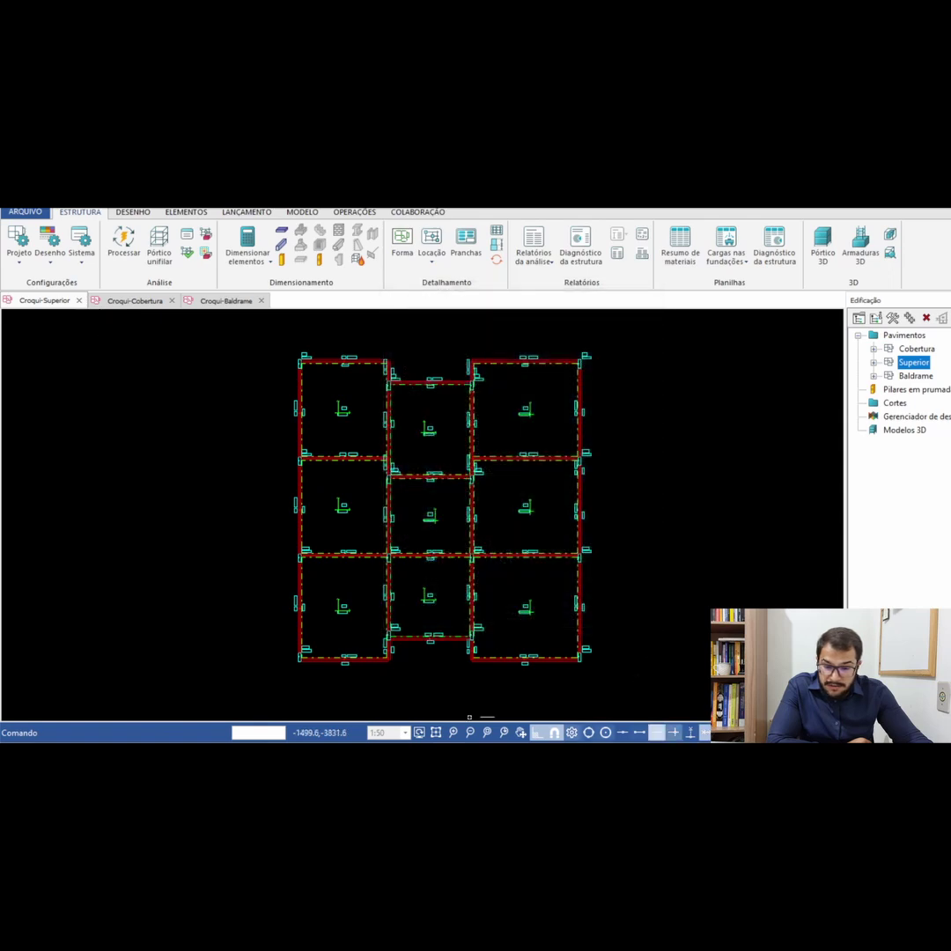
Consult the redistribution limits in Excel and examine how beam V8 meets columns P13 and P14 on the Superior floor plan.
left_click(387, 754)
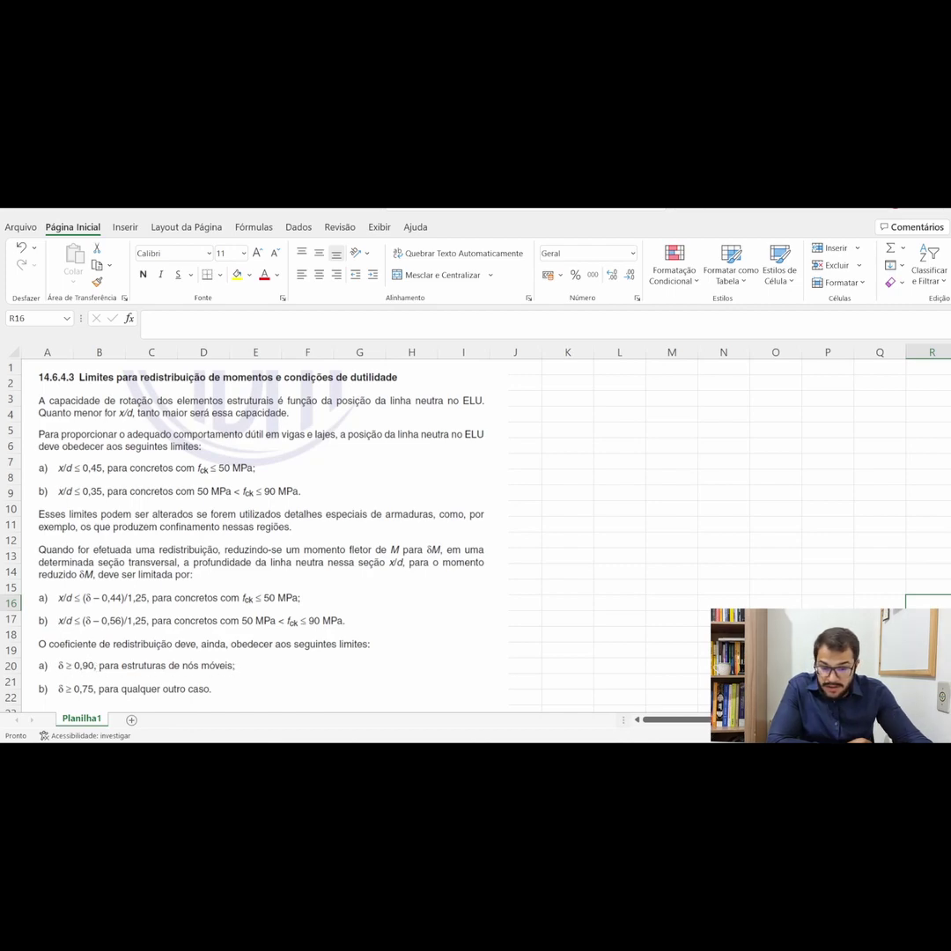
key("alt+Tab")
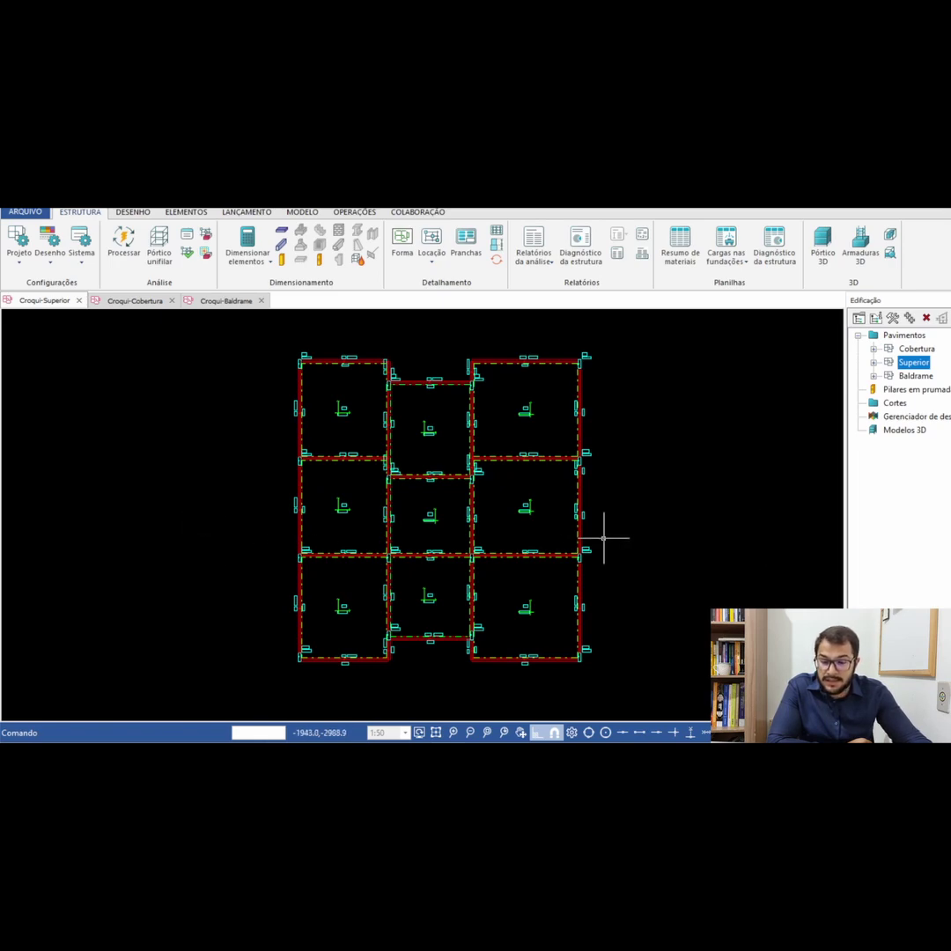
scroll(376, 563, "up", 5)
scroll(372, 524, "down", 2)
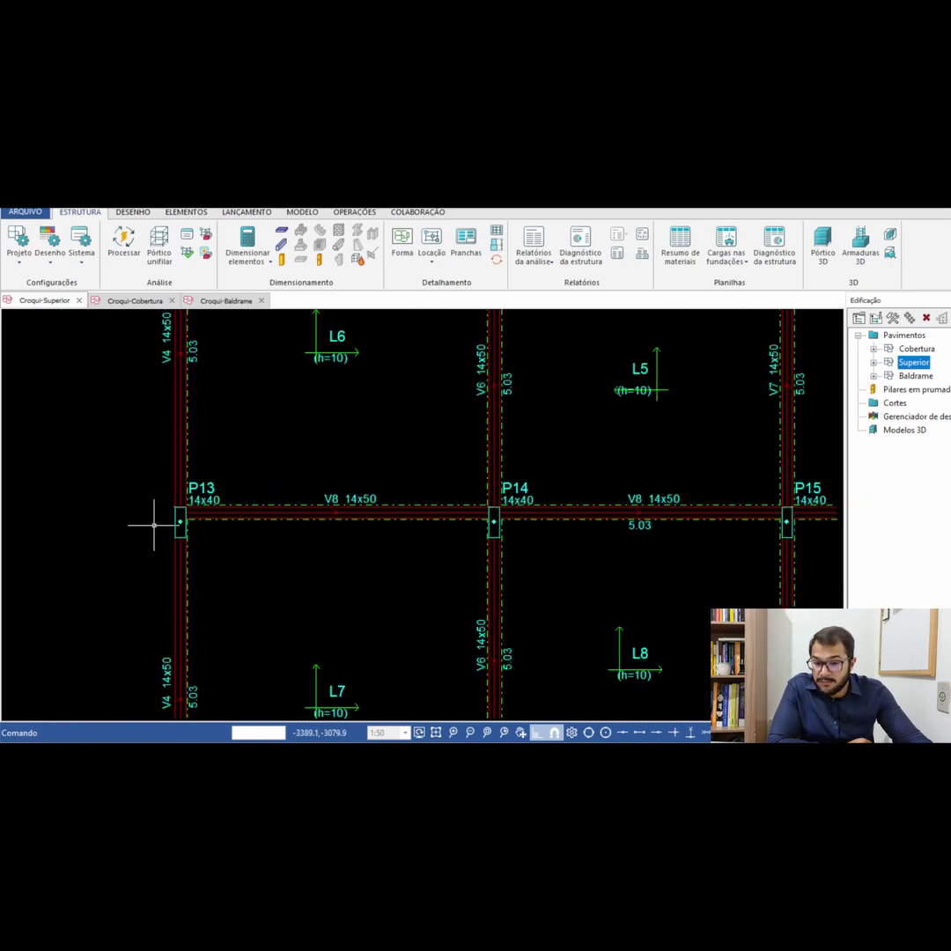
scroll(154, 525, "up", 2)
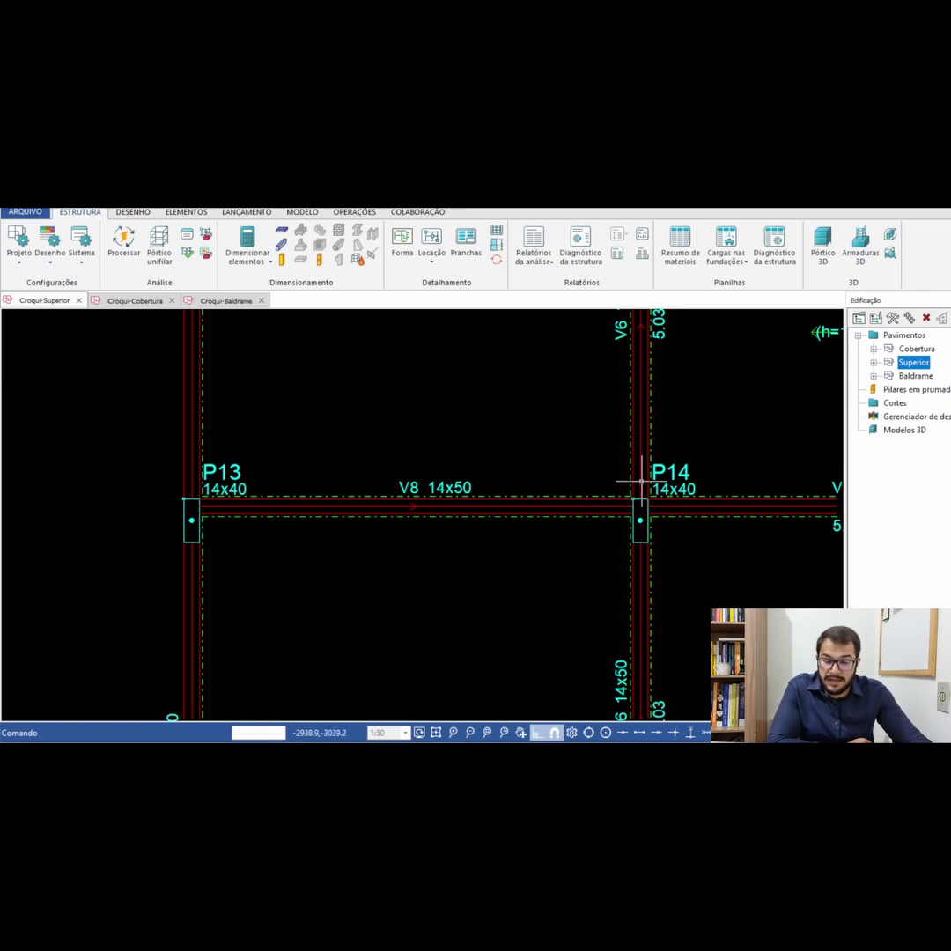
scroll(581, 493, "down", 2)
scroll(653, 491, "up", 1)
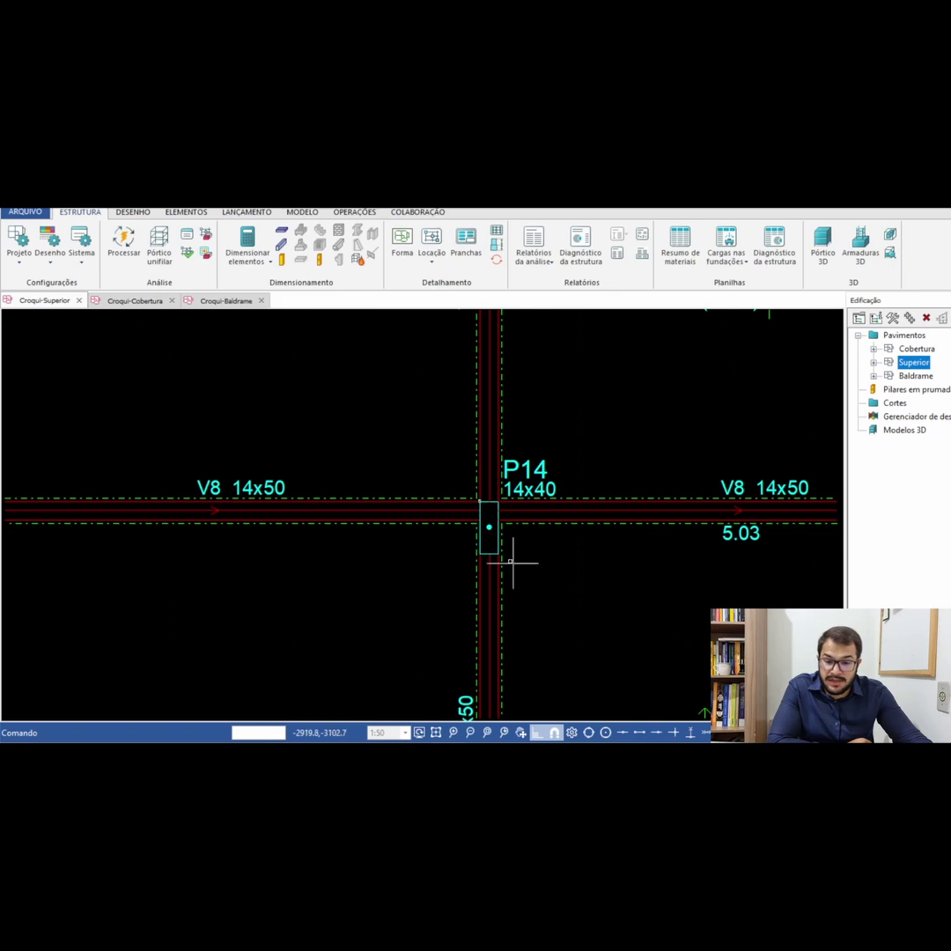
Examine the overall column layout of the Superior floor and the spans of beam V8 between P13 and P15.
scroll(393, 480, "down", 3)
scroll(394, 480, "down", 5)
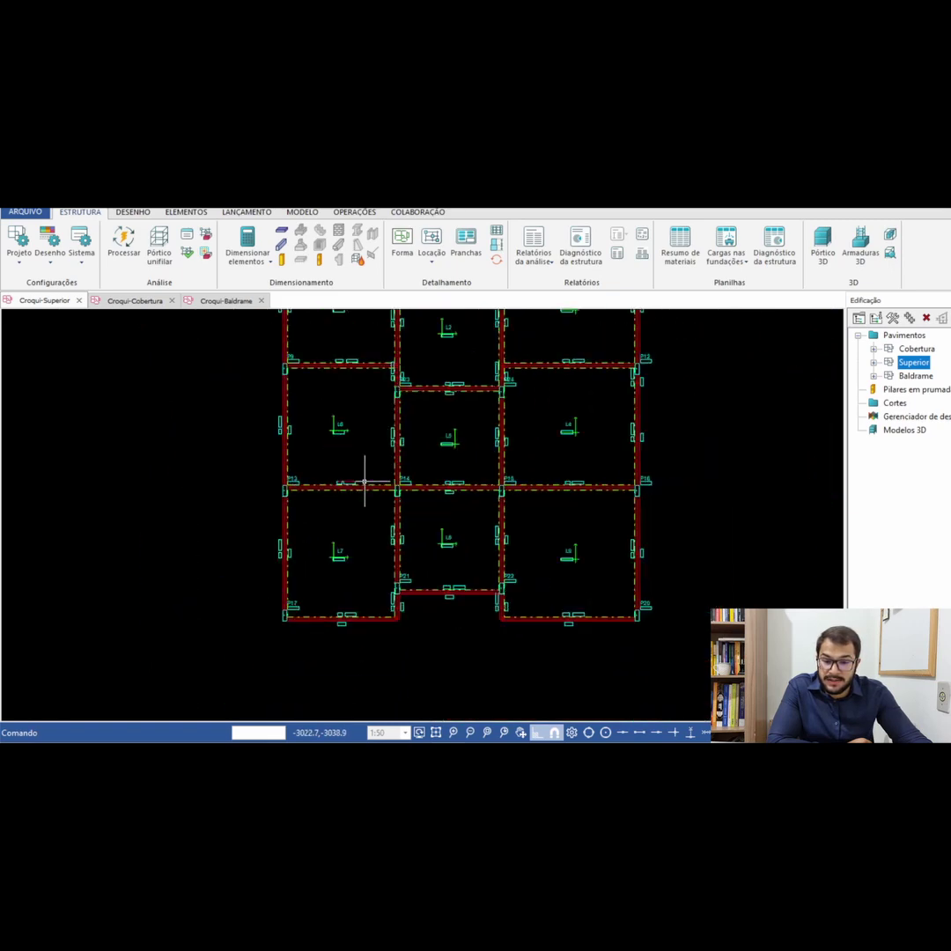
scroll(286, 577, "up", 2)
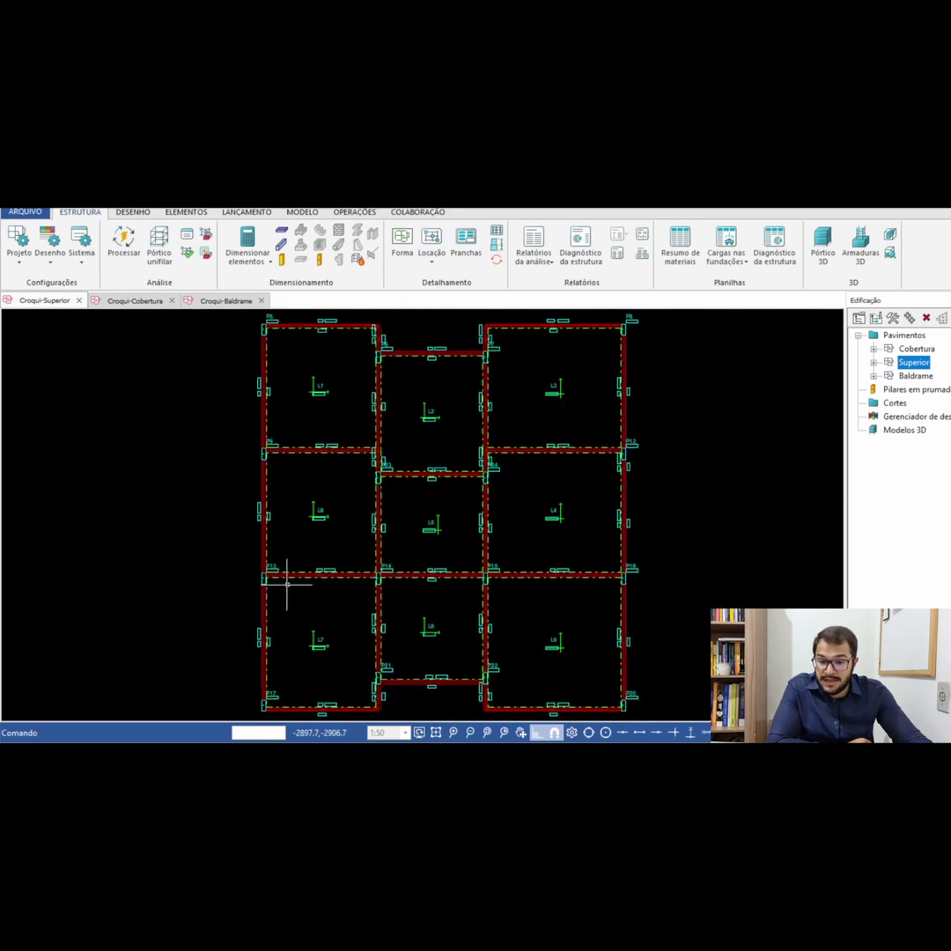
scroll(267, 573, "up", 2)
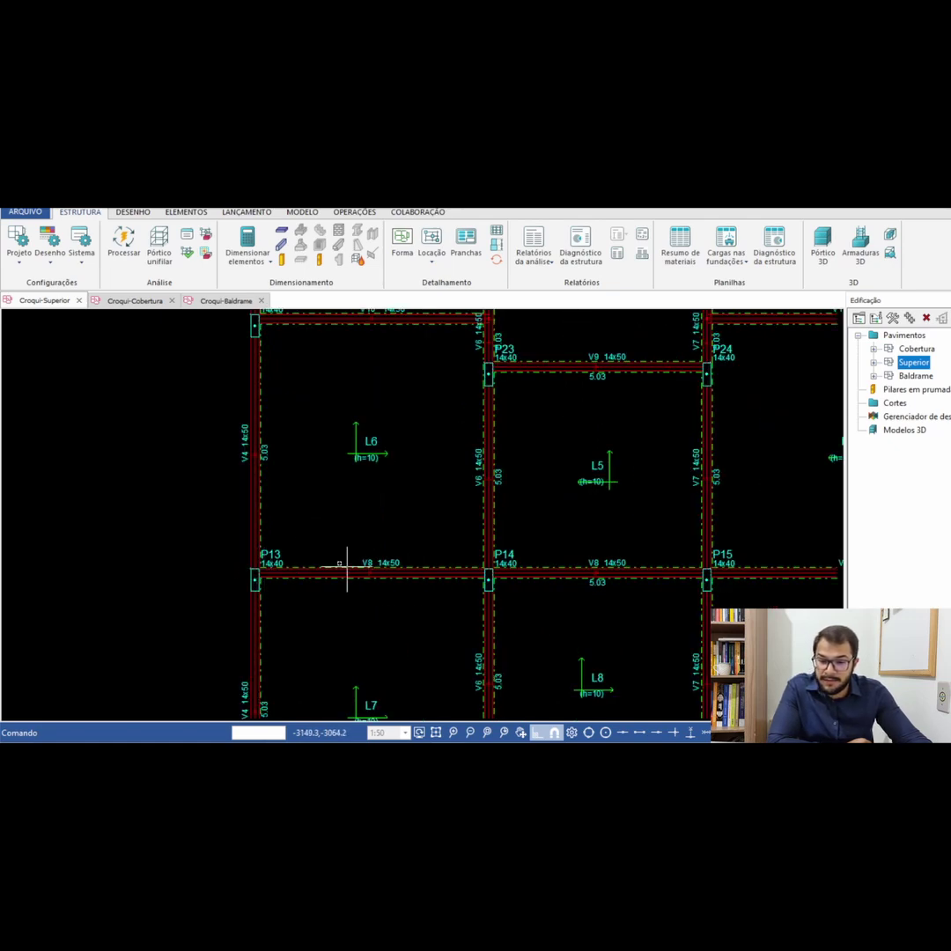
scroll(273, 554, "down", 5)
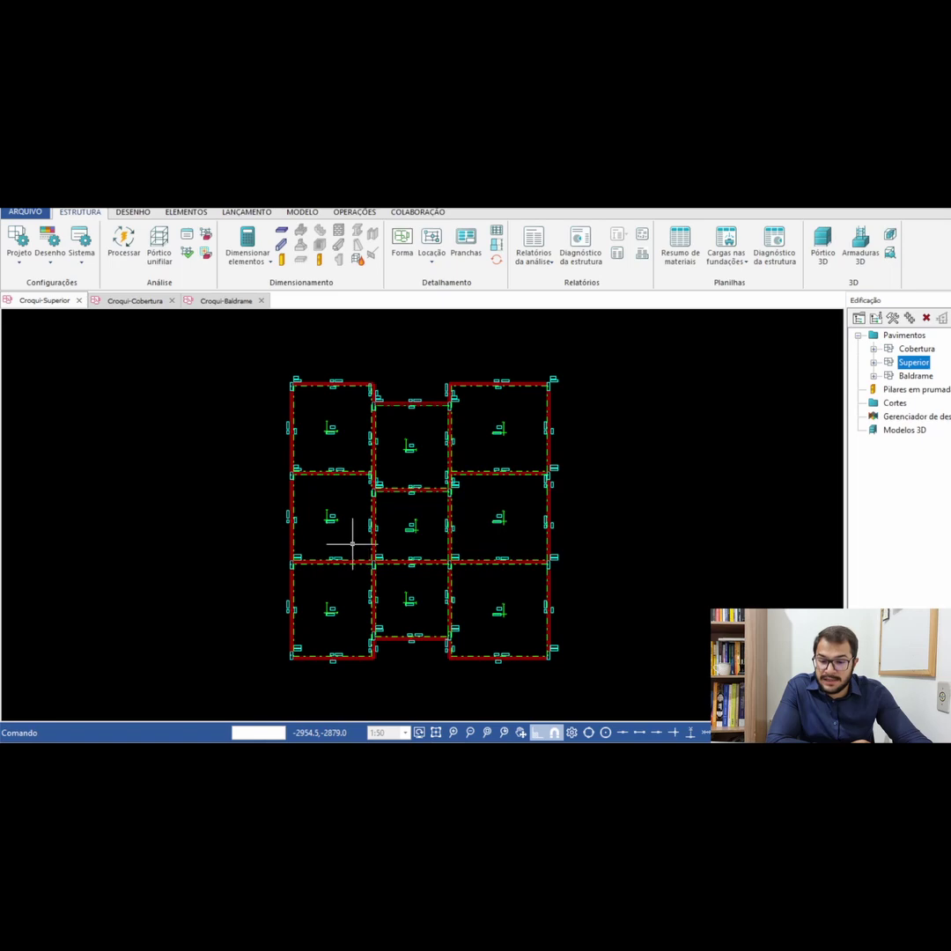
scroll(352, 547, "up", 2)
Return to Excel and review the limits for the redistribution coefficient δ in section 14.6.4.3.
key("alt+Tab")
scroll(210, 608, "down", 1)
scroll(209, 607, "up", 1)
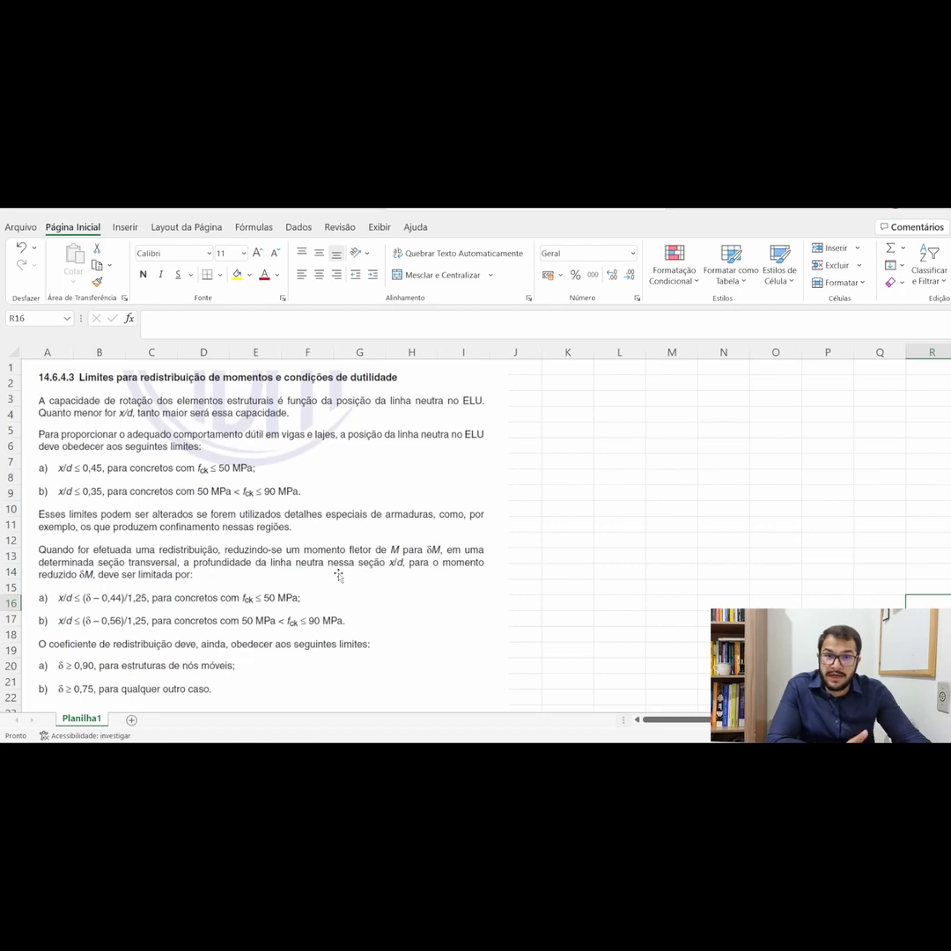
Switch to Ftool and display the bending moment diagram of the 25 kN/m frame at a scale of 146.8 kNm:1 m.
scroll(97, 636, "down", 1)
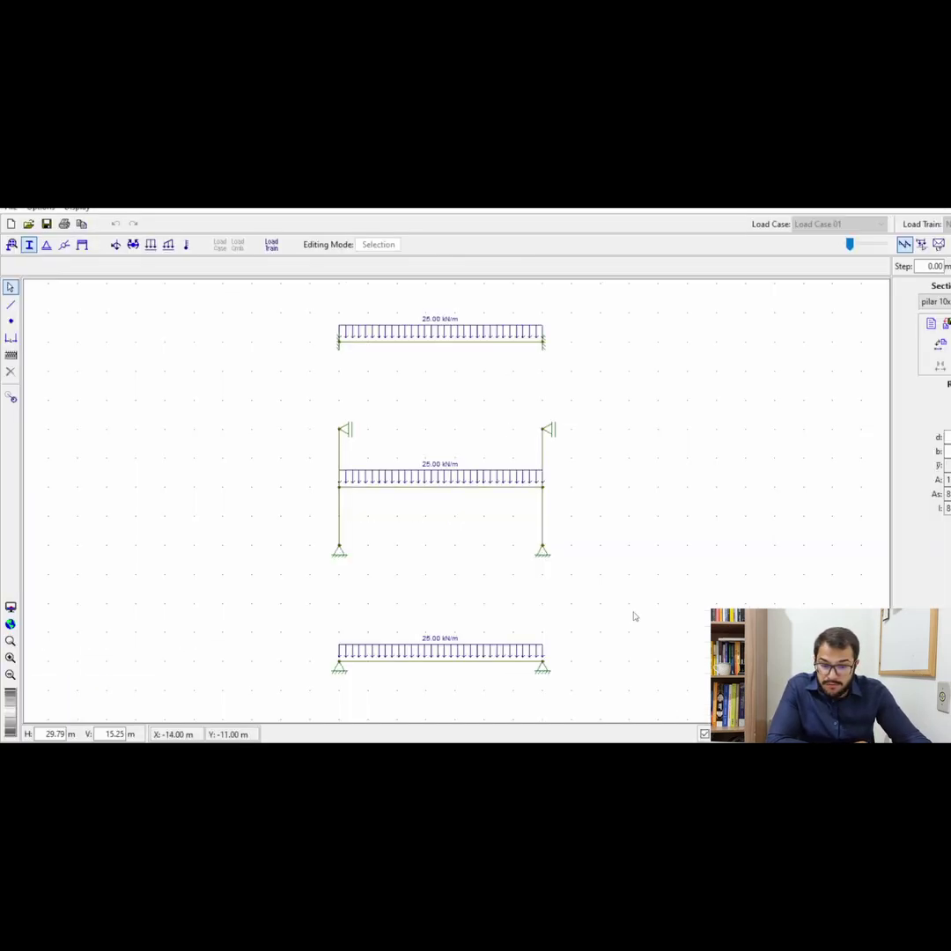
scroll(147, 516, "down", 3)
scroll(146, 516, "up", 3)
scroll(147, 516, "up", 3)
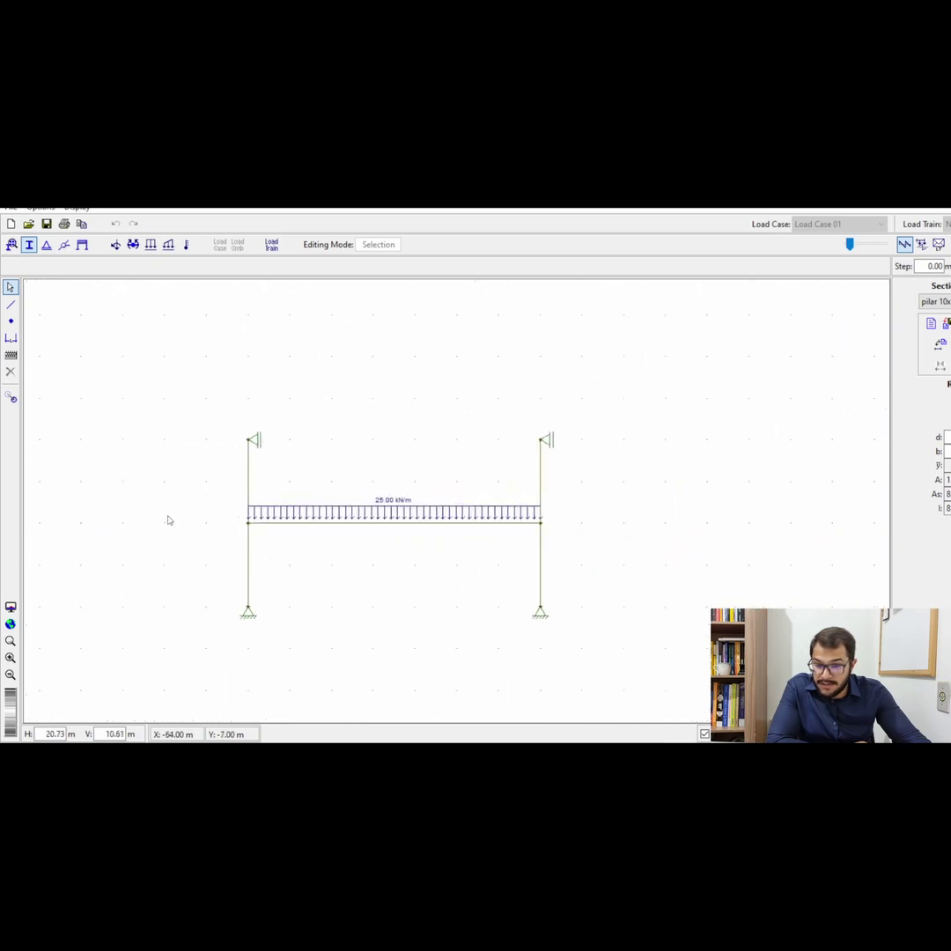
scroll(331, 530, "up", 1)
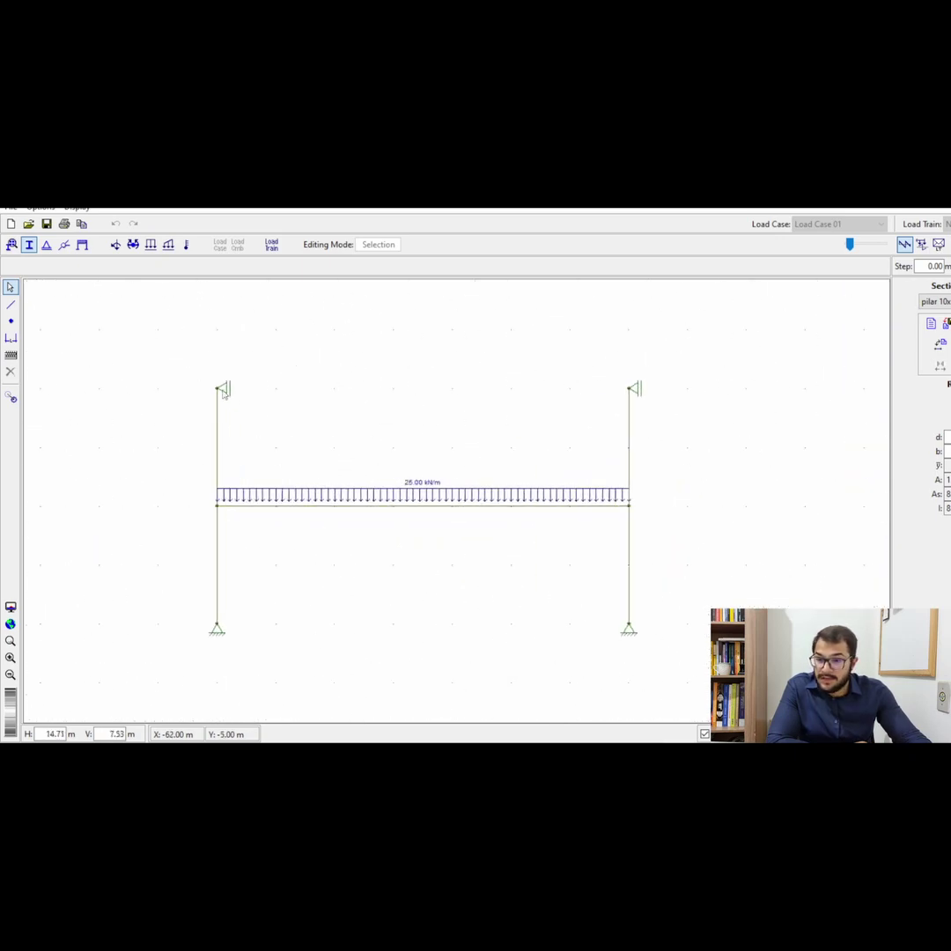
left_click(921, 244)
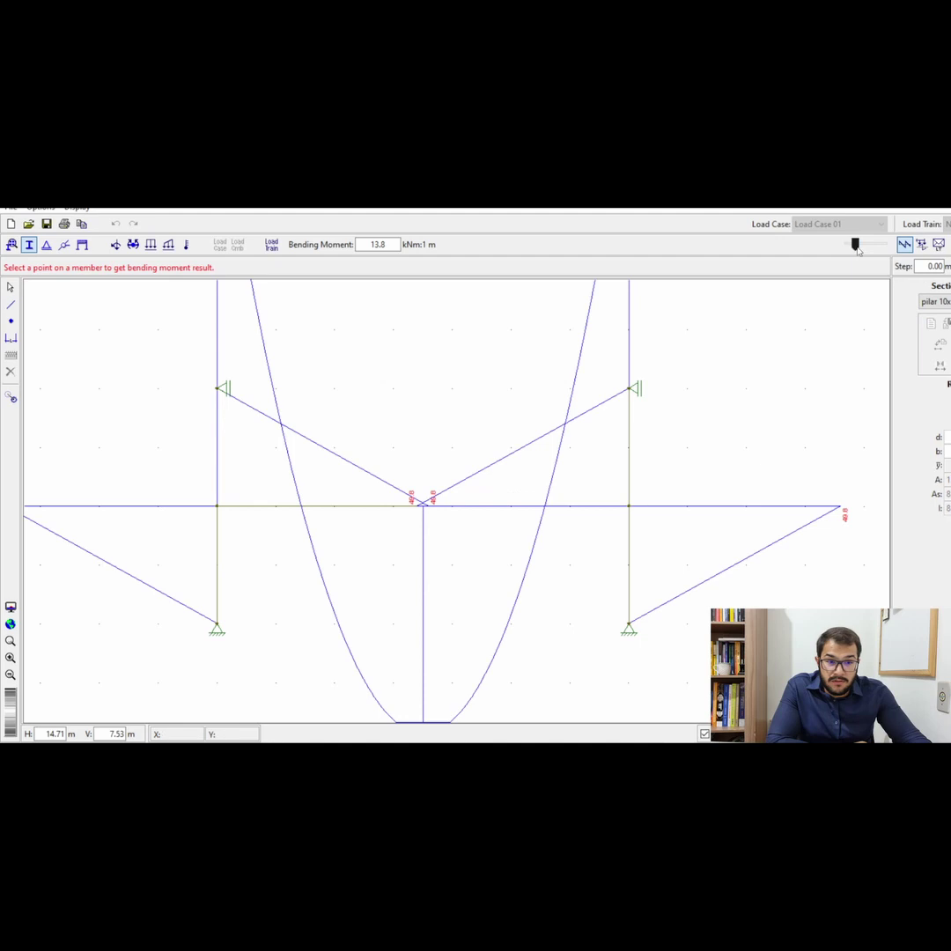
left_click_drag(855, 244, 850, 246)
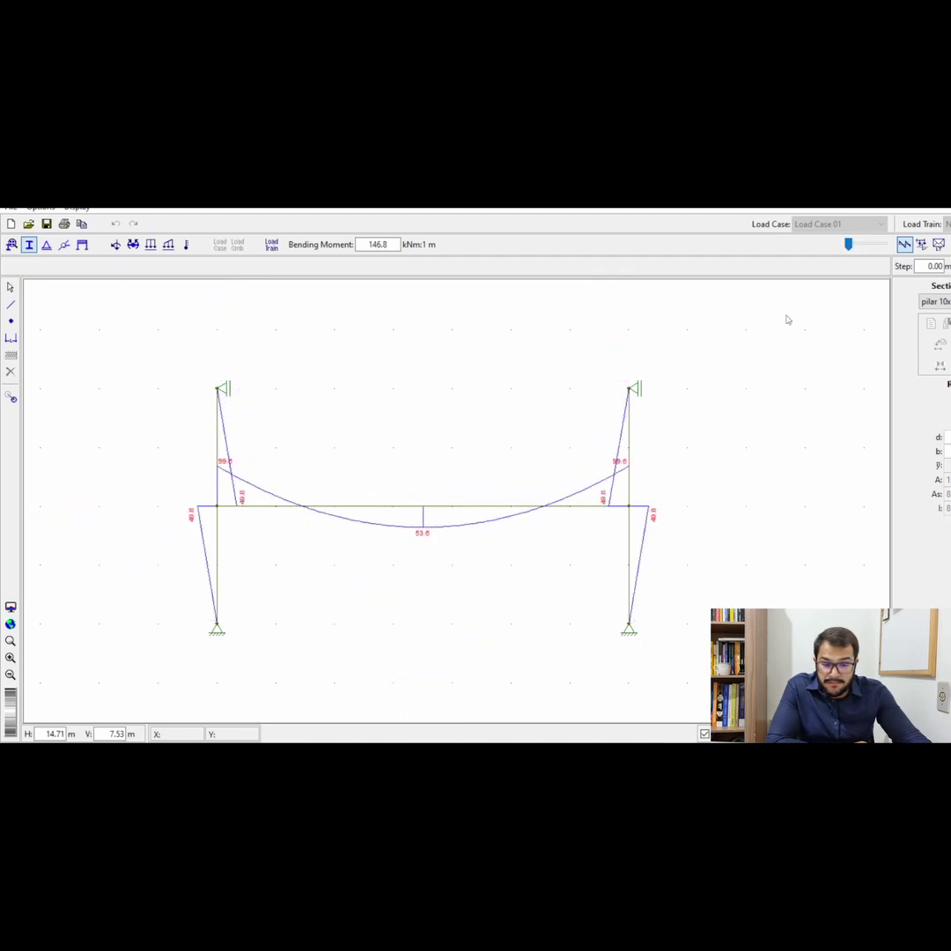
Examine the end and midspan bending moments of the beam in the frame with rigid beam-column joints.
scroll(671, 471, "up", 3)
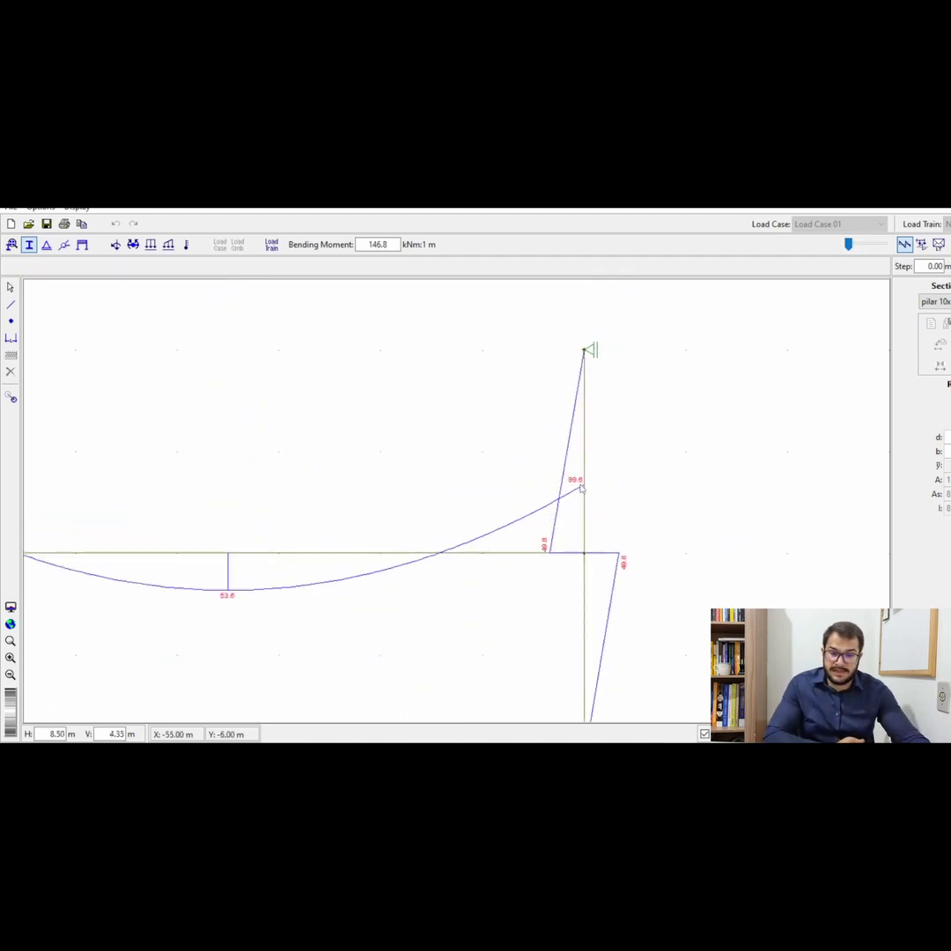
scroll(600, 477, "down", 3)
scroll(221, 559, "up", 2)
scroll(361, 539, "down", 2)
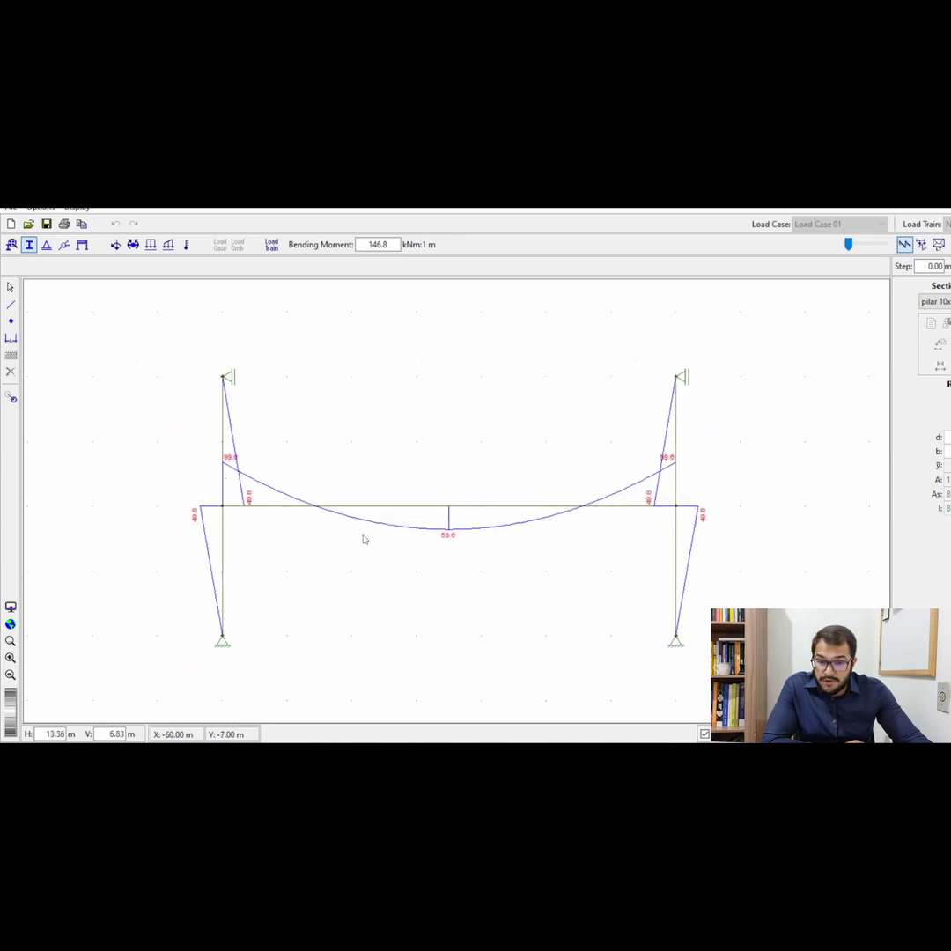
scroll(366, 544, "up", 3)
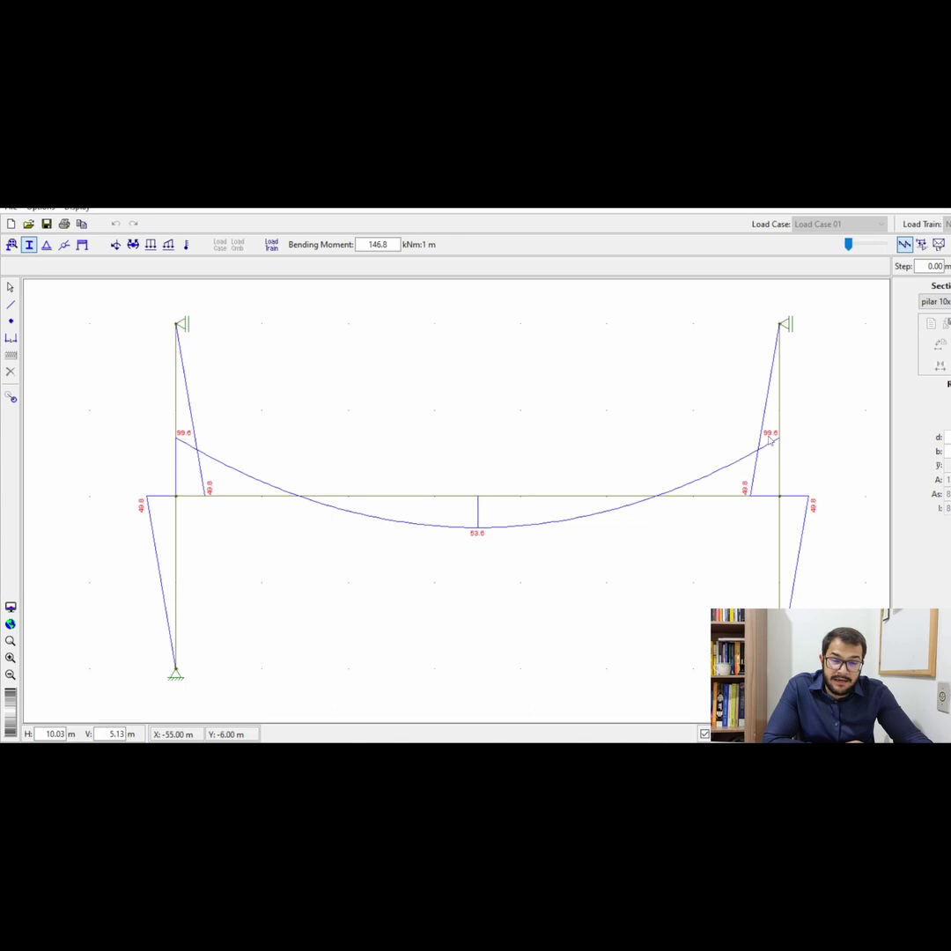
scroll(858, 455, "up", 2)
scroll(452, 480, "down", 5)
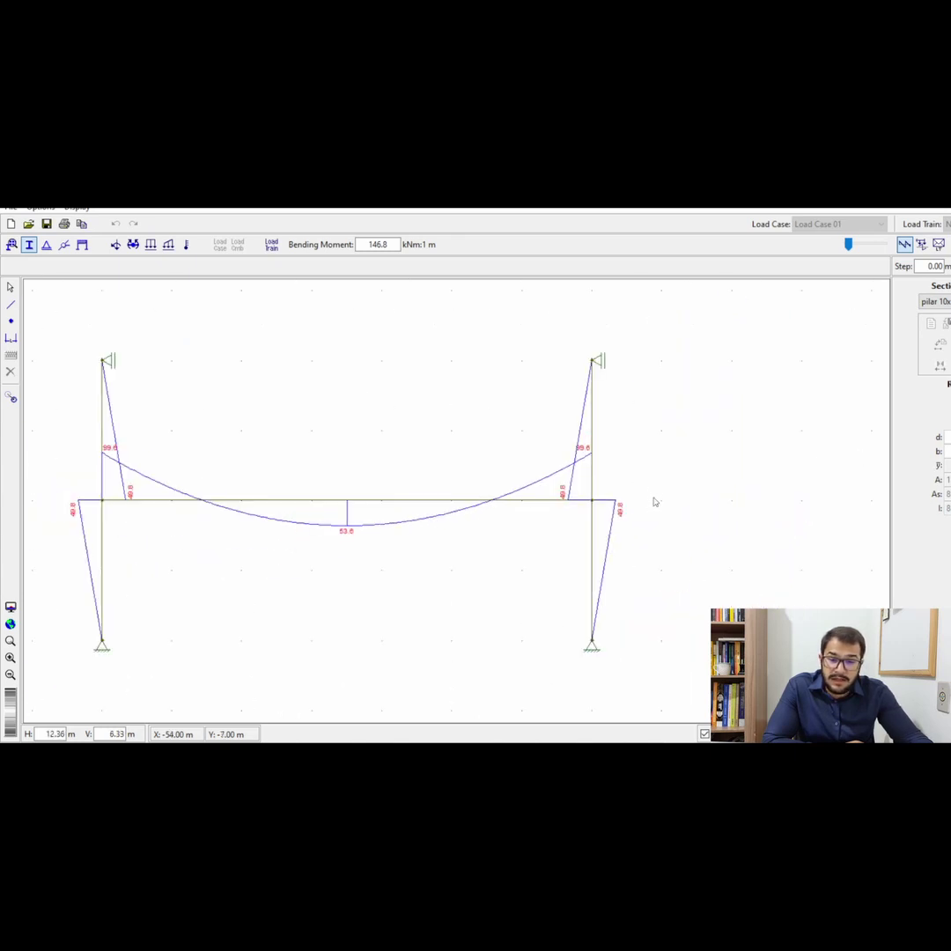
Examine how the rigid frame's beam end moment splits between the upper and lower columns at the joint.
scroll(616, 488, "up", 5)
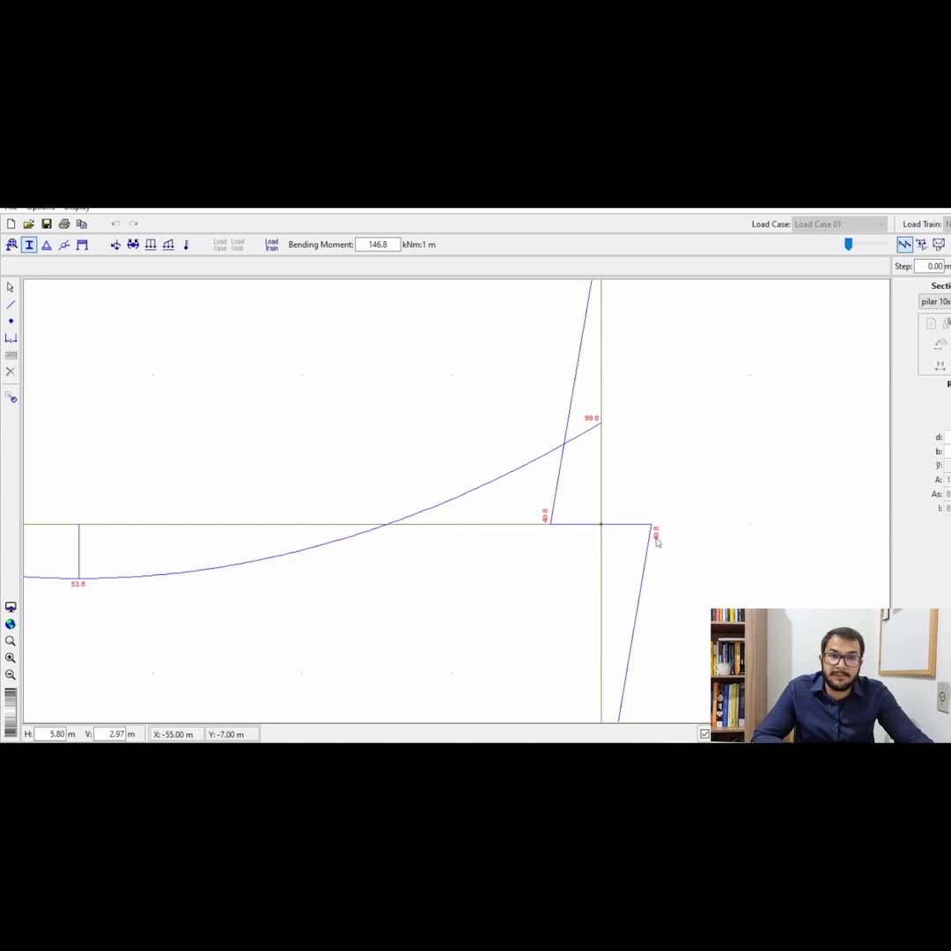
scroll(662, 544, "down", 1)
scroll(665, 555, "down", 2)
scroll(643, 557, "up", 1)
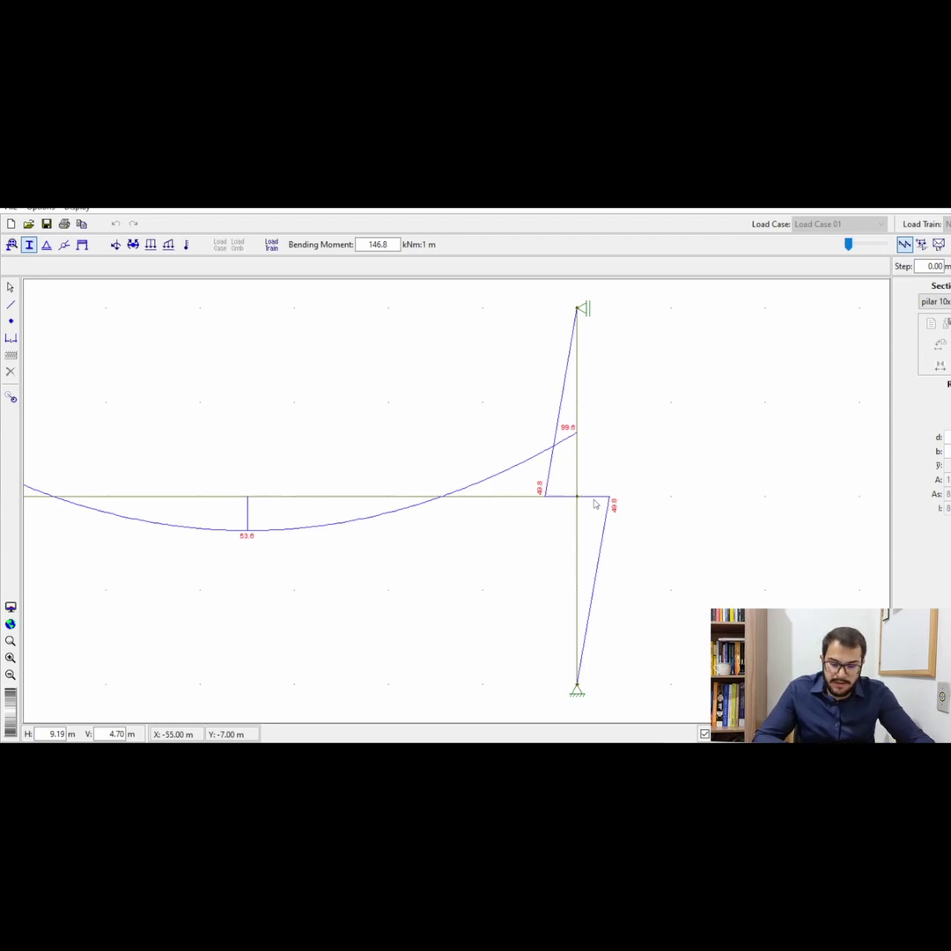
scroll(603, 503, "up", 2)
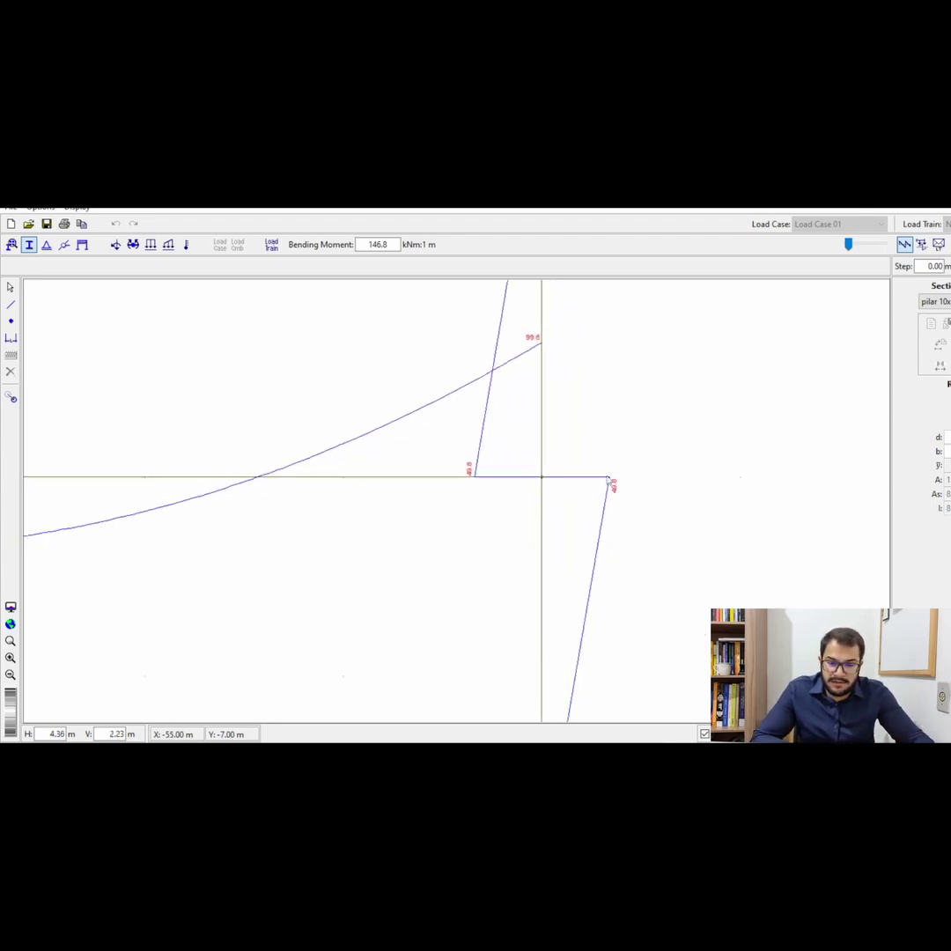
scroll(451, 475, "down", 1)
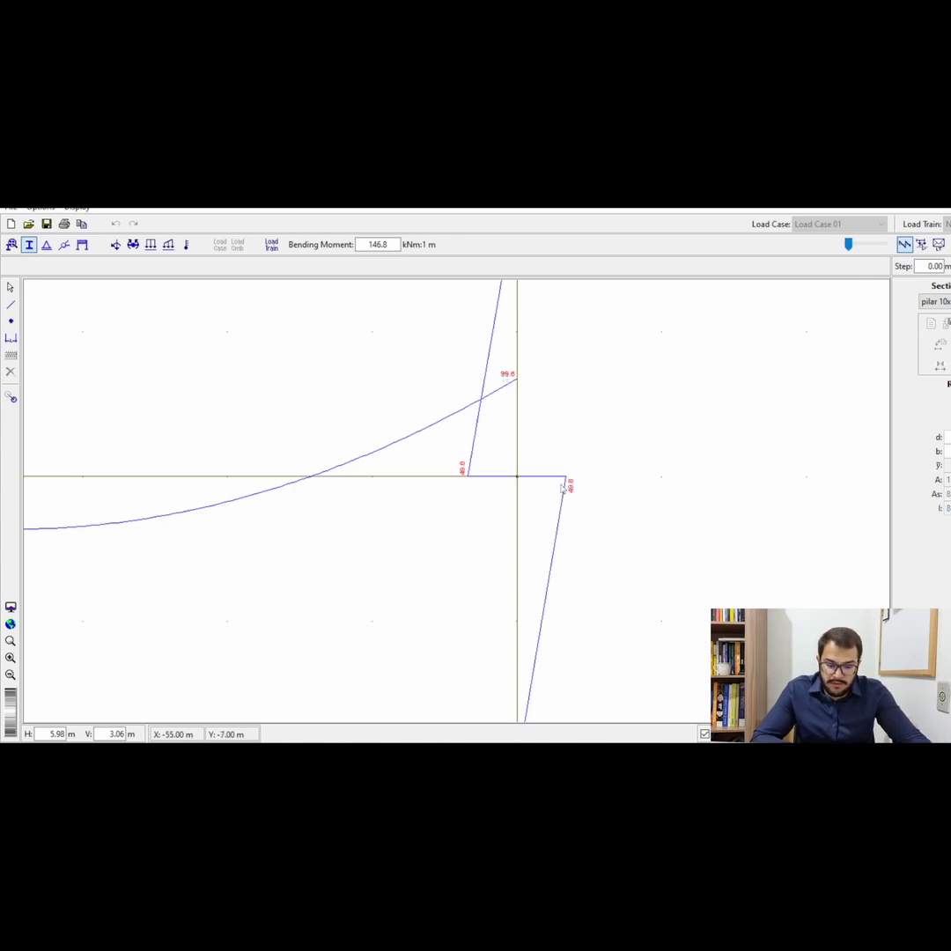
scroll(563, 485, "down", 5)
scroll(66, 433, "up", 3)
scroll(686, 465, "down", 3)
scroll(313, 504, "up", 1)
scroll(758, 470, "up", 1)
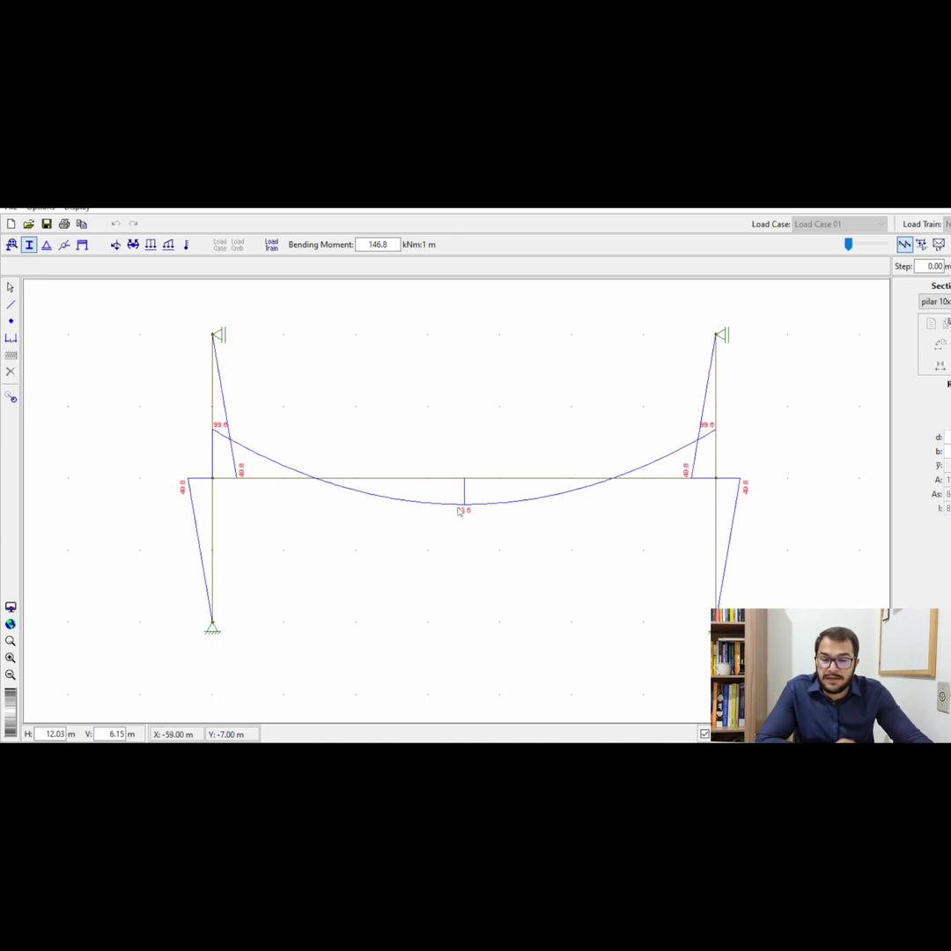
Examine the beam and column moments of the second frame, whose beam has hinged ends with reduced end moments.
scroll(273, 483, "down", 1)
scroll(273, 482, "down", 3)
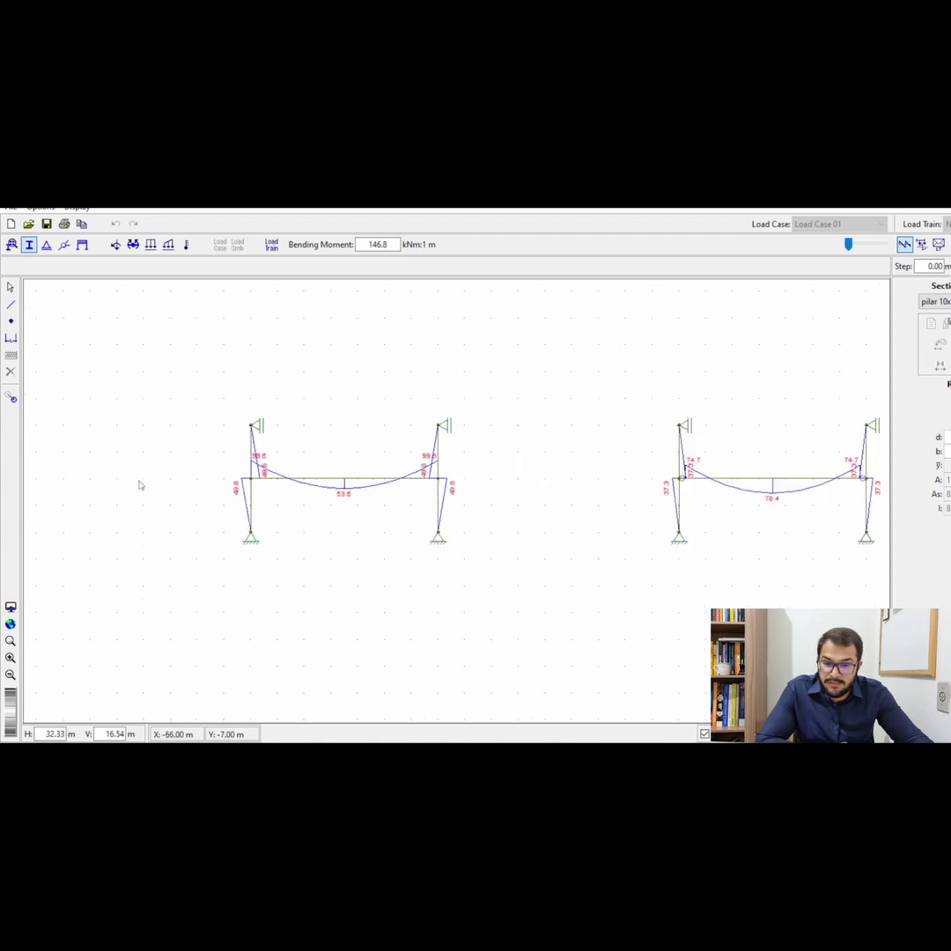
scroll(140, 485, "down", 1)
scroll(710, 489, "up", 2)
scroll(746, 492, "up", 4)
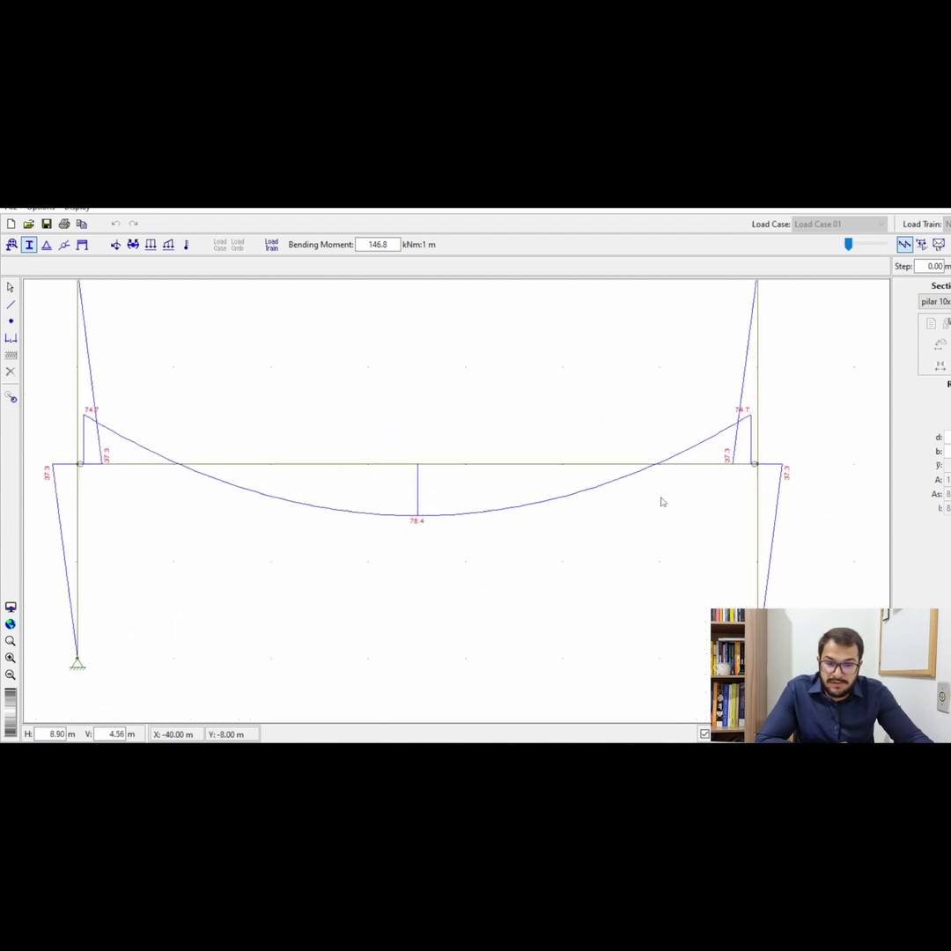
scroll(798, 419, "up", 1)
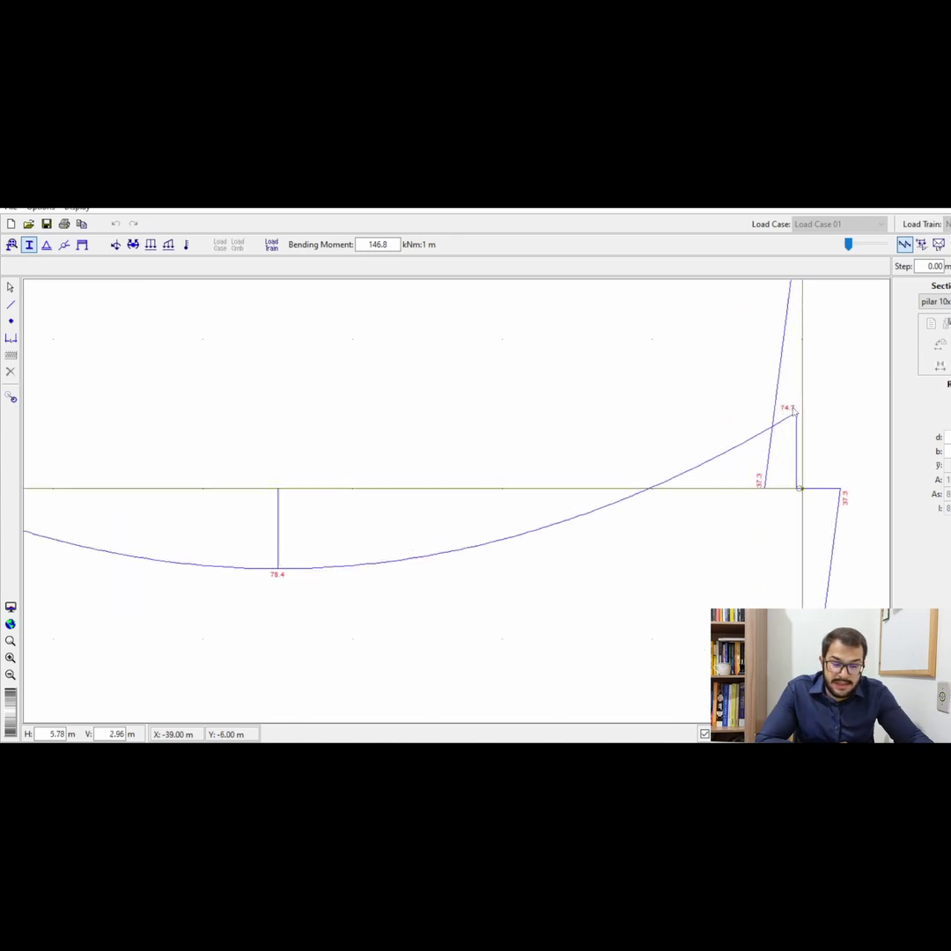
scroll(795, 412, "down", 3)
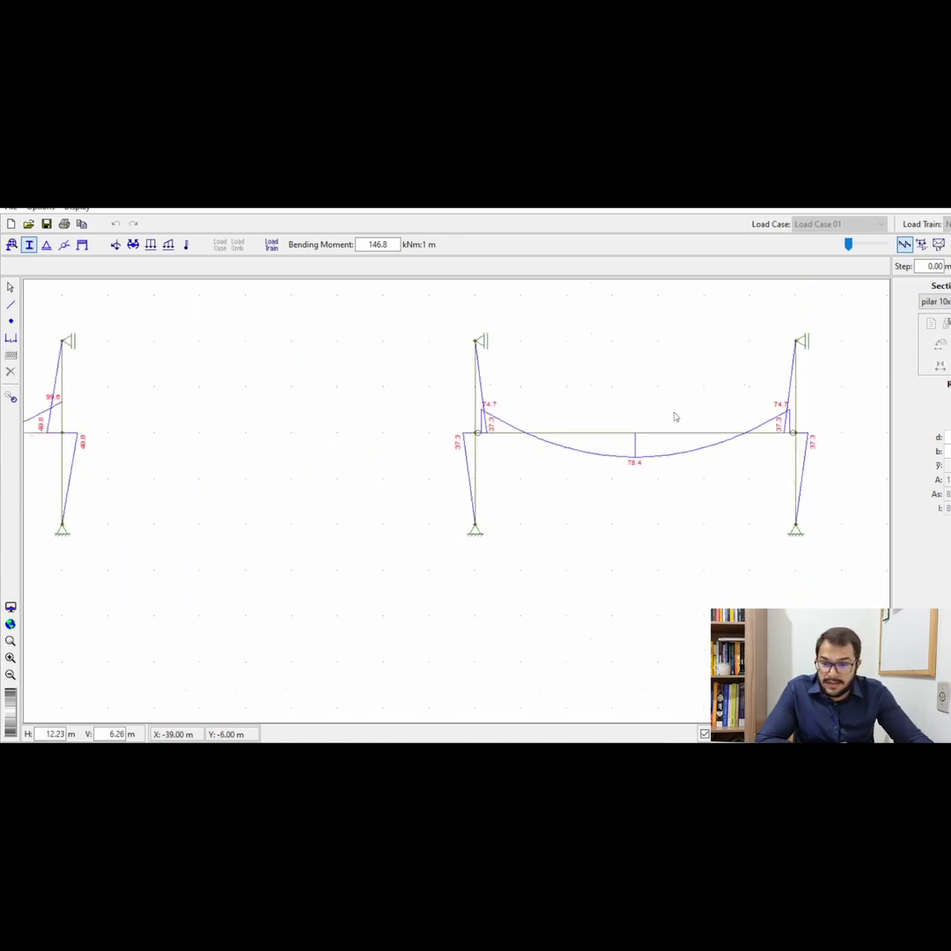
scroll(60, 419, "up", 3)
scroll(61, 412, "down", 2)
scroll(388, 438, "down", 3)
scroll(756, 423, "up", 1)
scroll(719, 425, "up", 2)
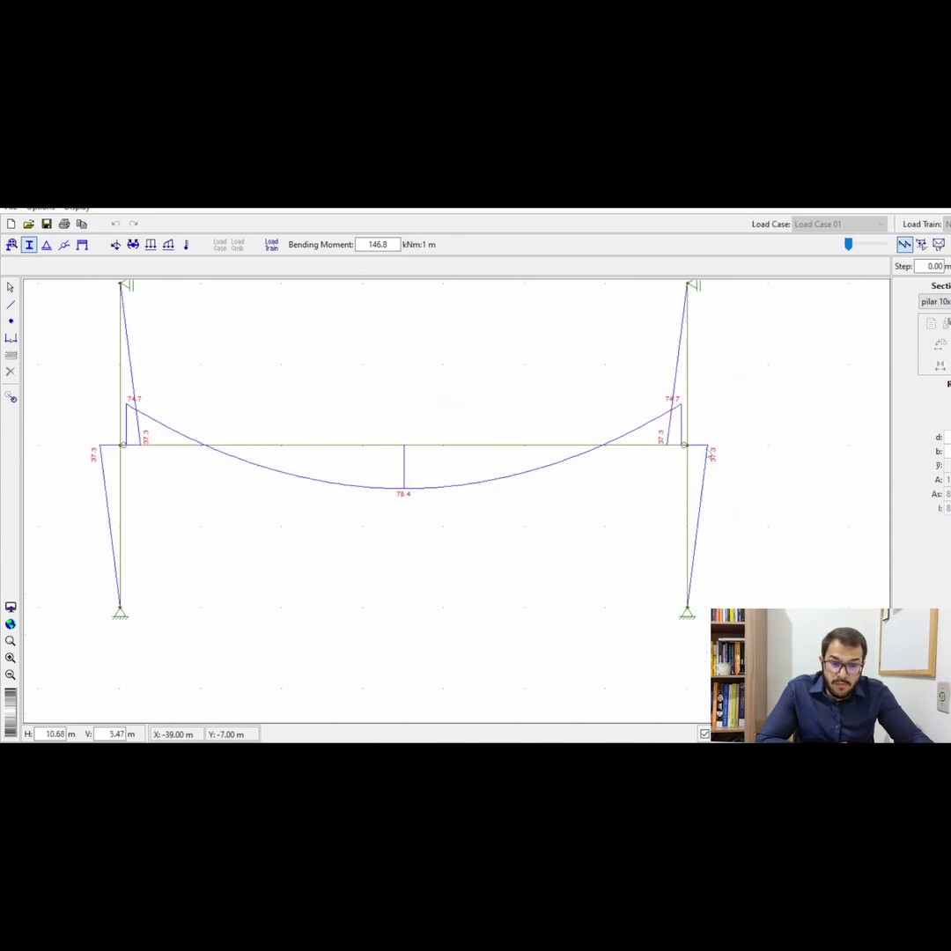
scroll(694, 446, "up", 1)
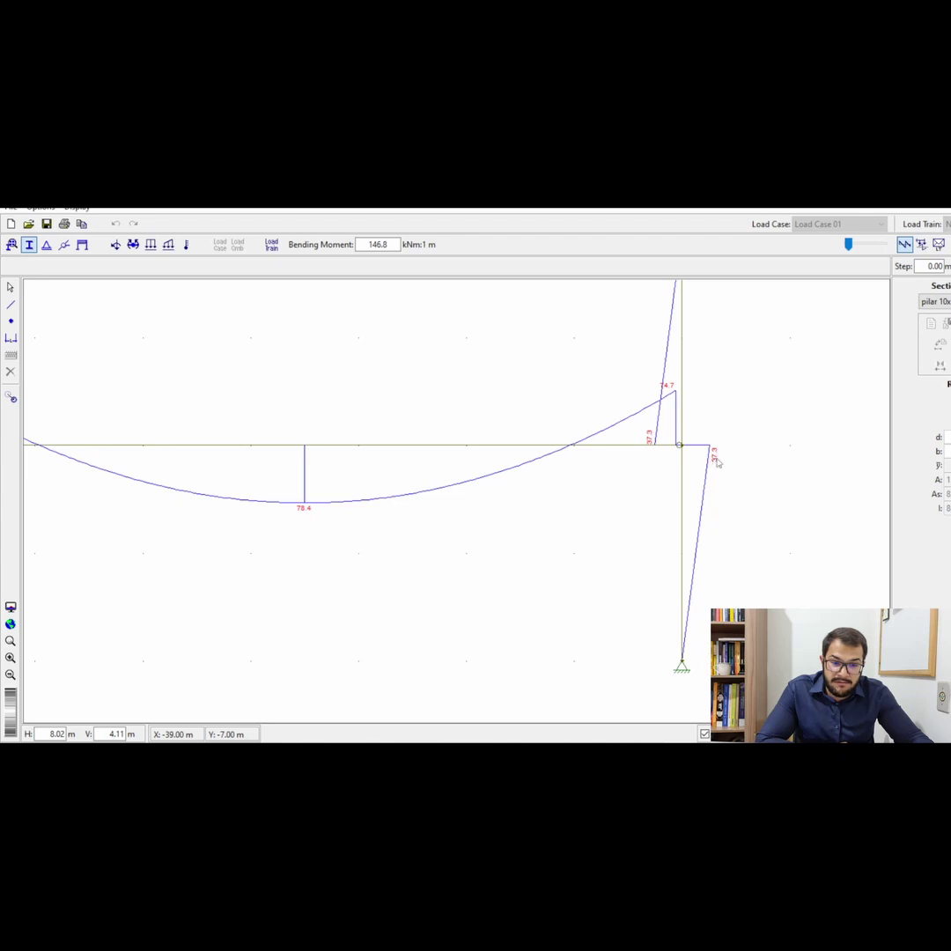
Compare the column moments at the beam joints of the rigid frame and the hinged-end frame.
scroll(718, 462, "down", 2)
scroll(80, 477, "up", 1)
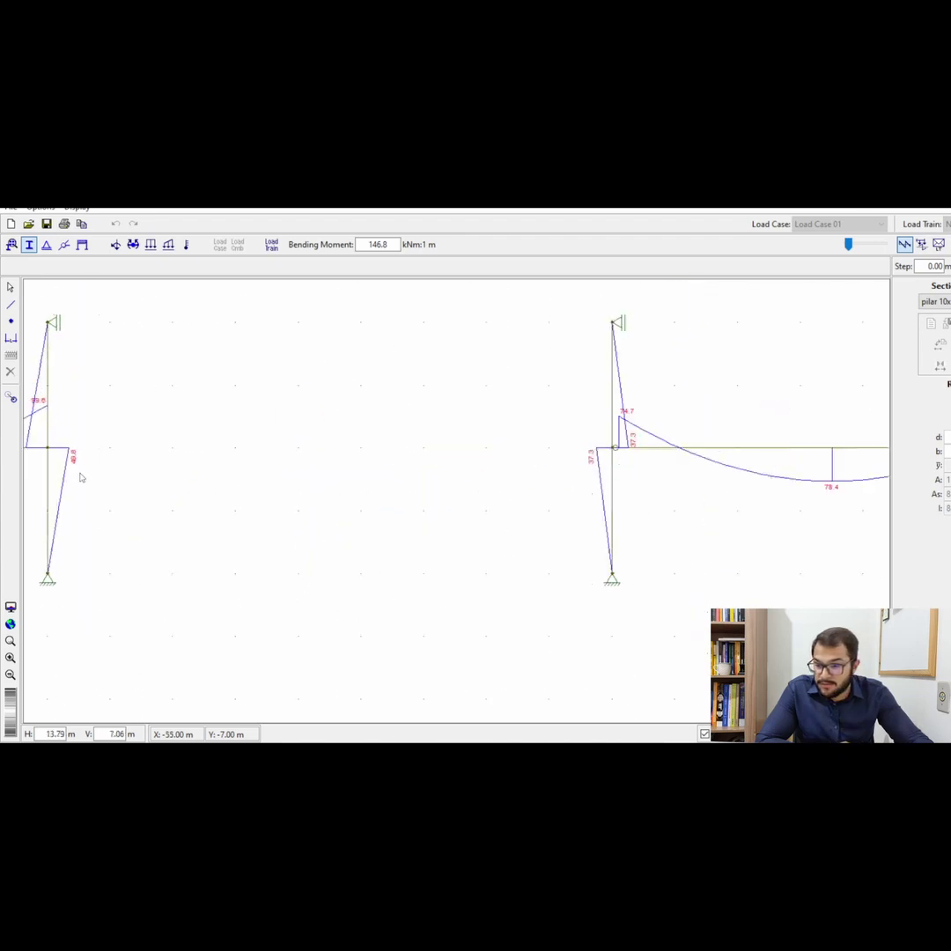
scroll(80, 467, "down", 1)
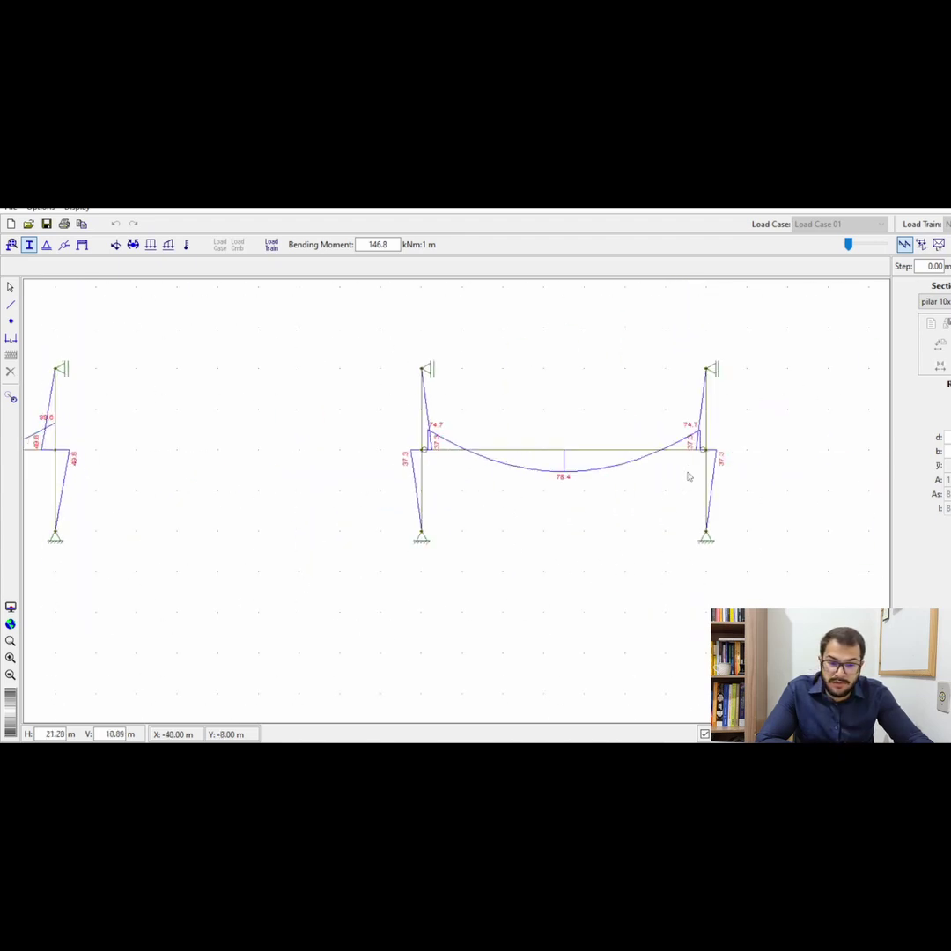
scroll(691, 472, "up", 2)
scroll(744, 440, "down", 1)
scroll(738, 453, "up", 1)
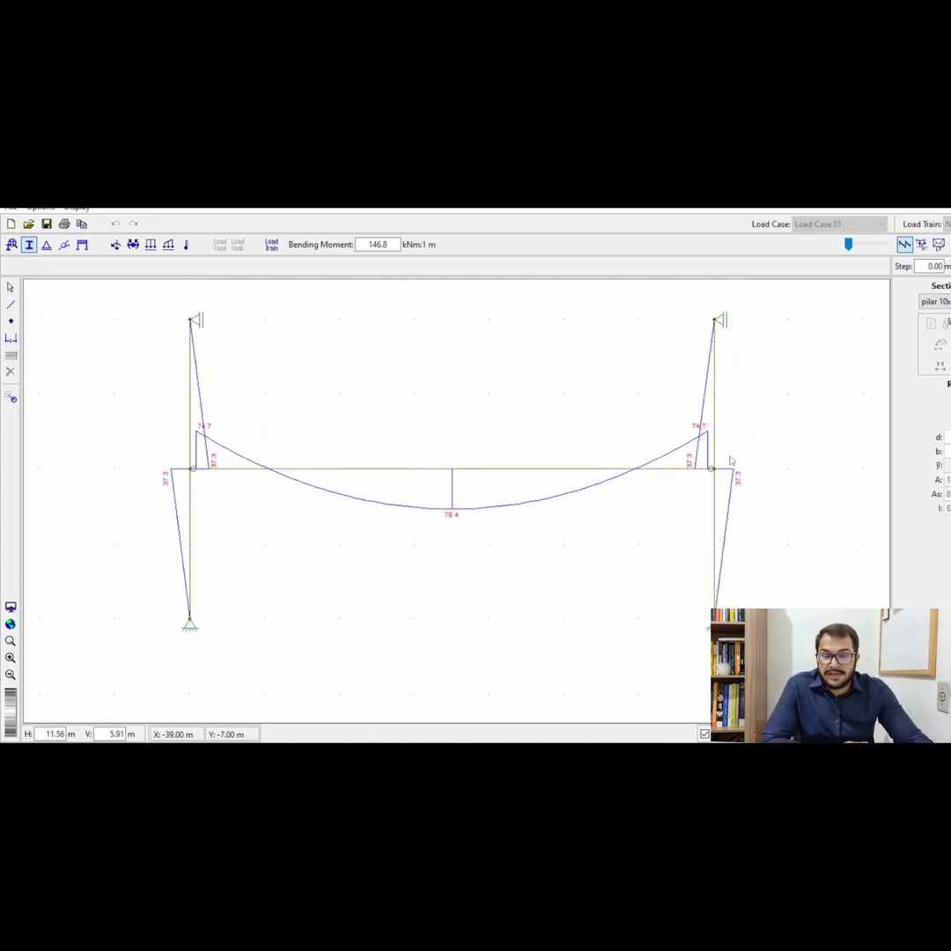
scroll(735, 453, "up", 2)
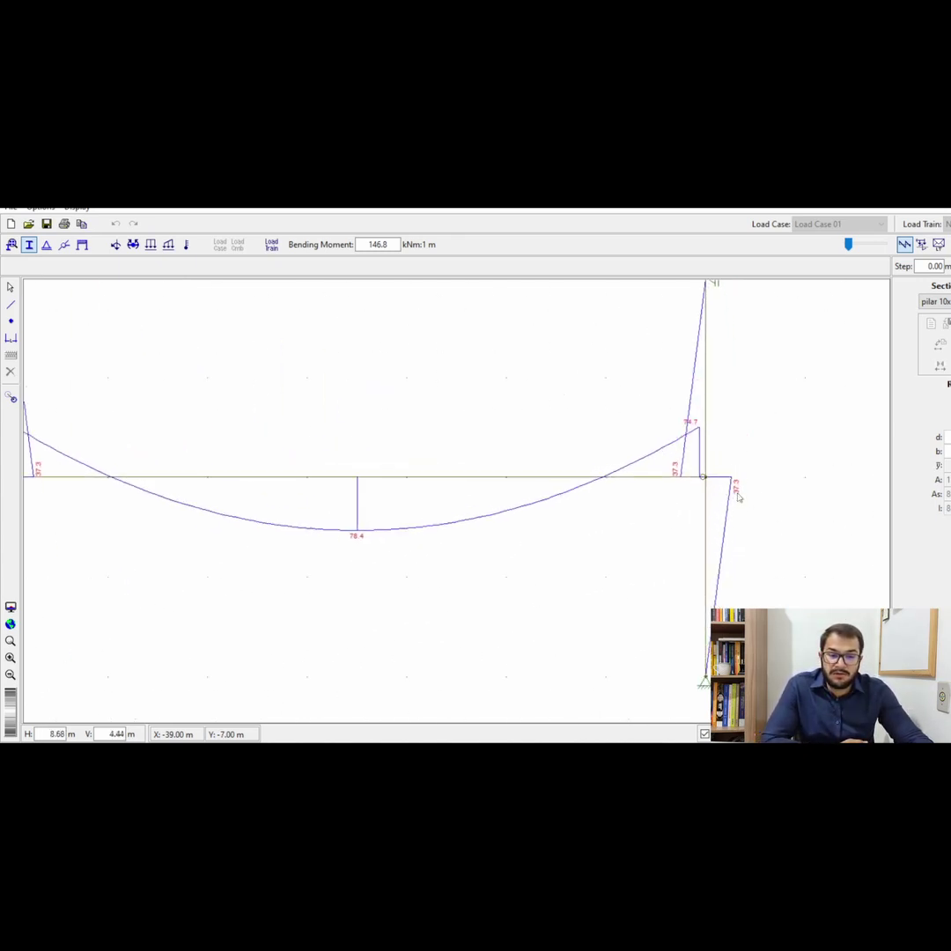
Compare the beam's midspan moments in both frames and bring the two diagrams side by side.
scroll(709, 571, "down", 8)
scroll(401, 480, "up", 3)
scroll(322, 501, "up", 2)
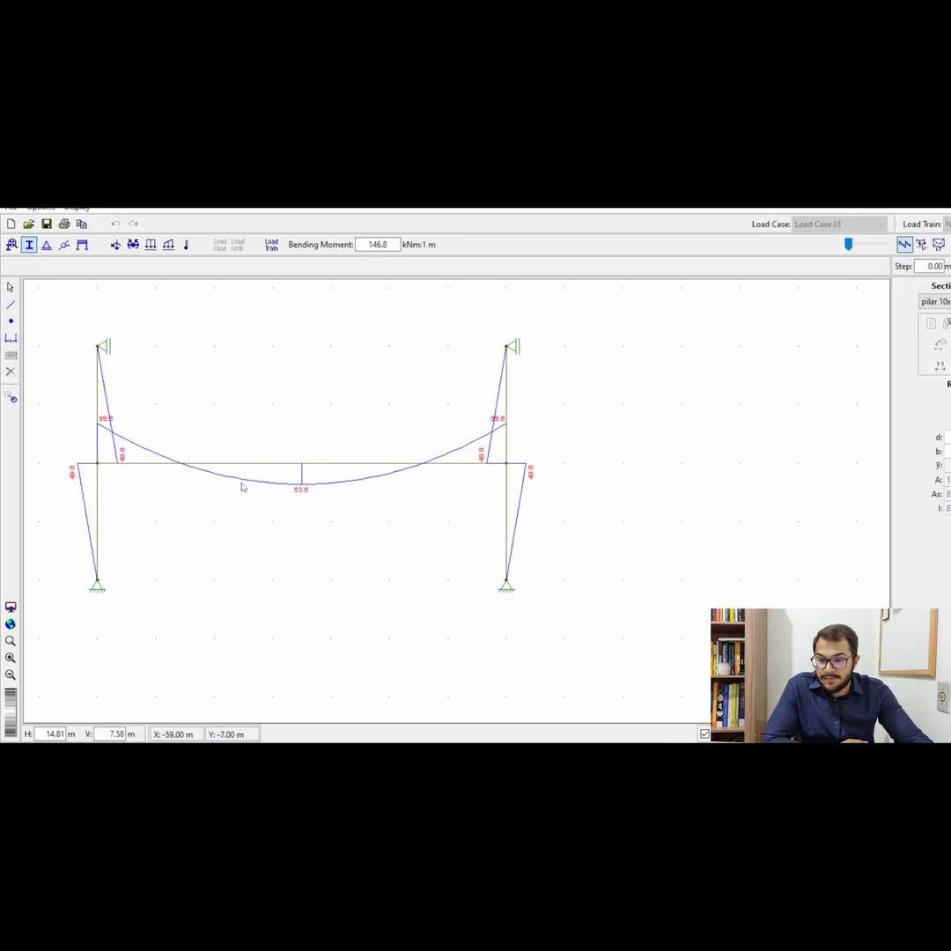
scroll(242, 487, "down", 4)
scroll(445, 489, "up", 4)
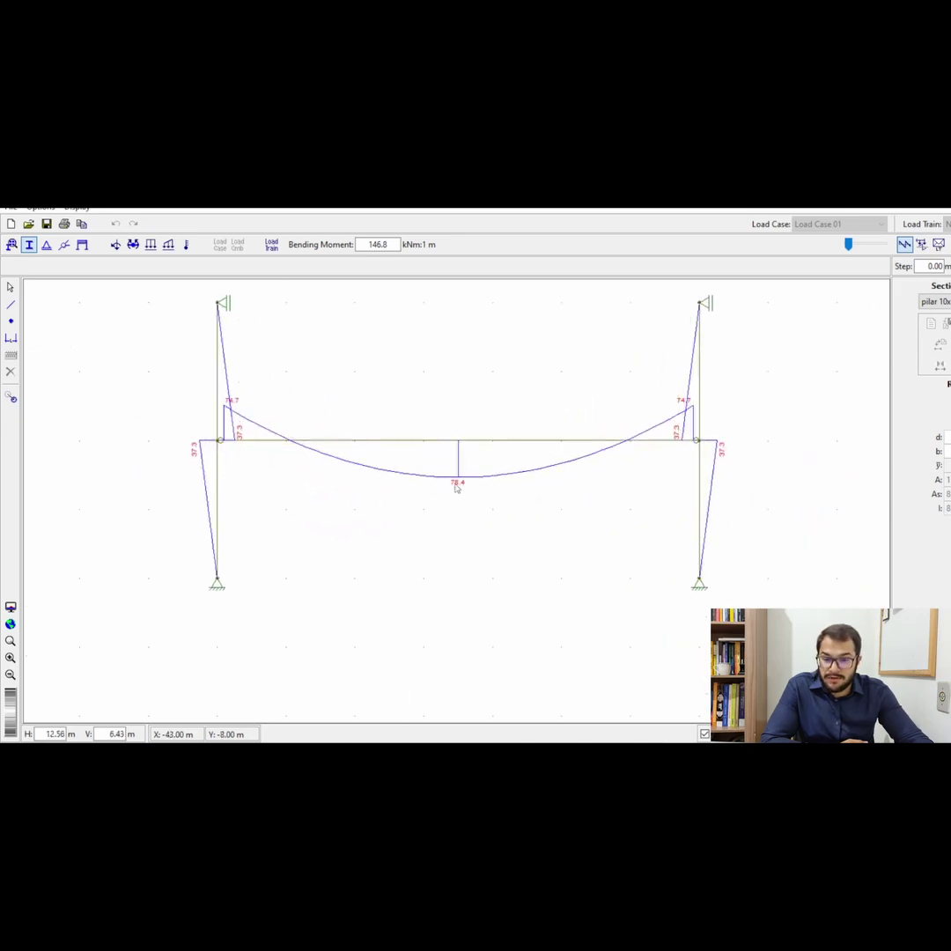
scroll(588, 492, "down", 1)
scroll(603, 490, "down", 9)
scroll(334, 495, "up", 5)
scroll(722, 463, "up", 2)
scroll(406, 475, "down", 3)
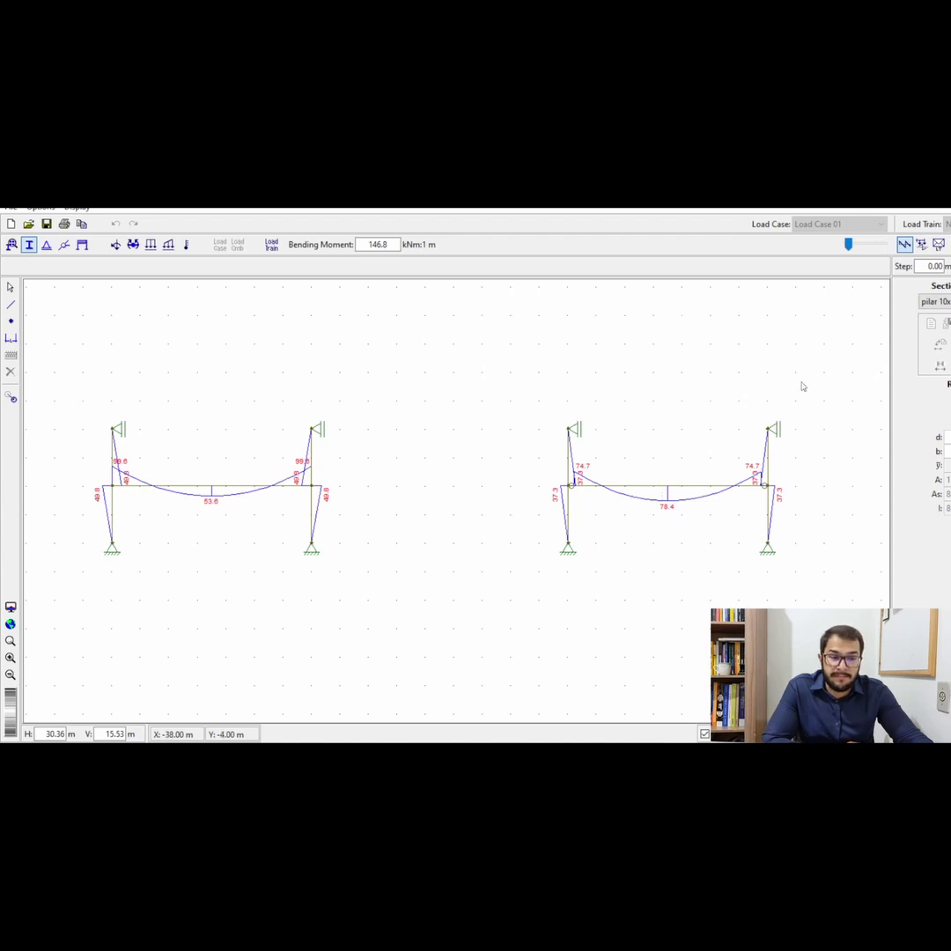
Display the deformed shape of both frames with a deformed factor of 79.1 and query each beam's midspan deflection.
left_click(905, 244)
left_click_drag(848, 244, 881, 251)
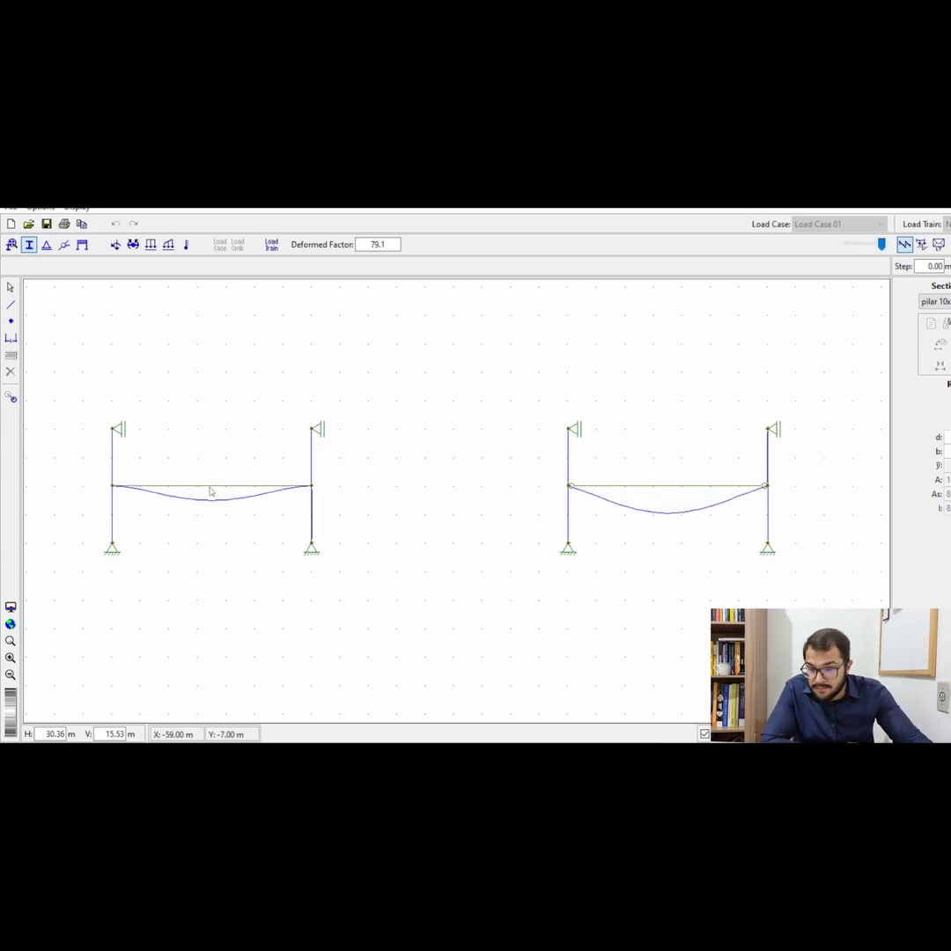
left_click(210, 491)
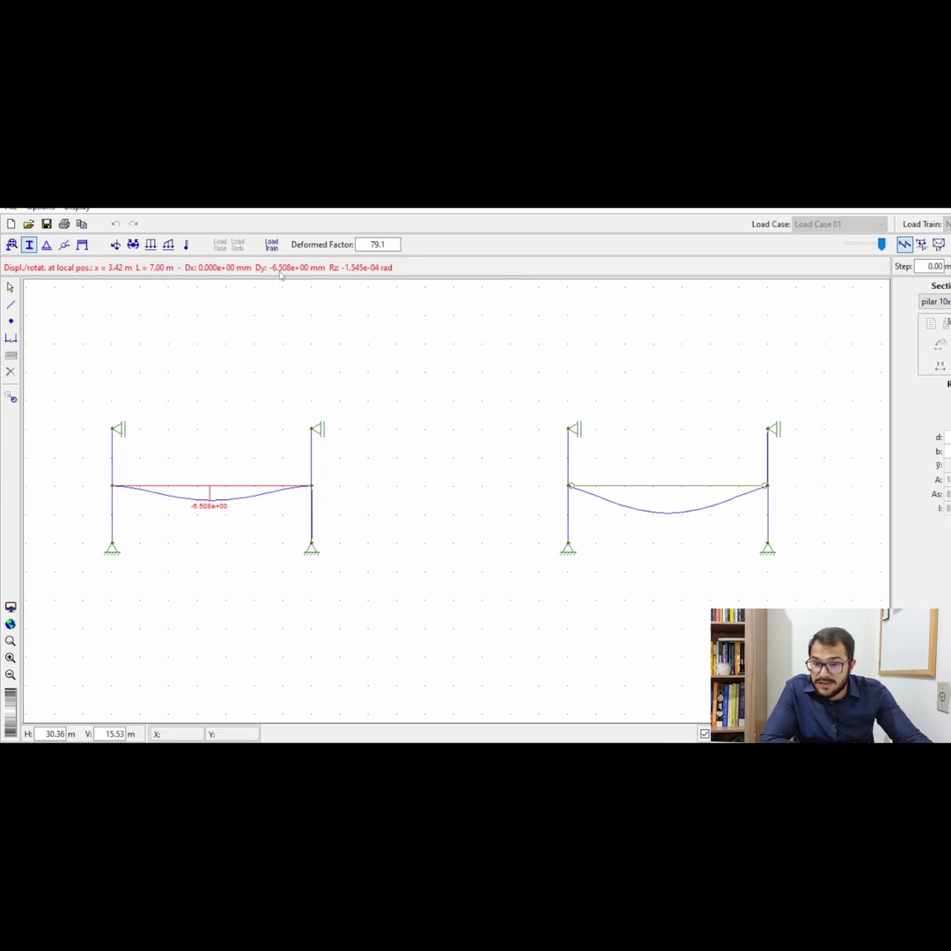
left_click(671, 490)
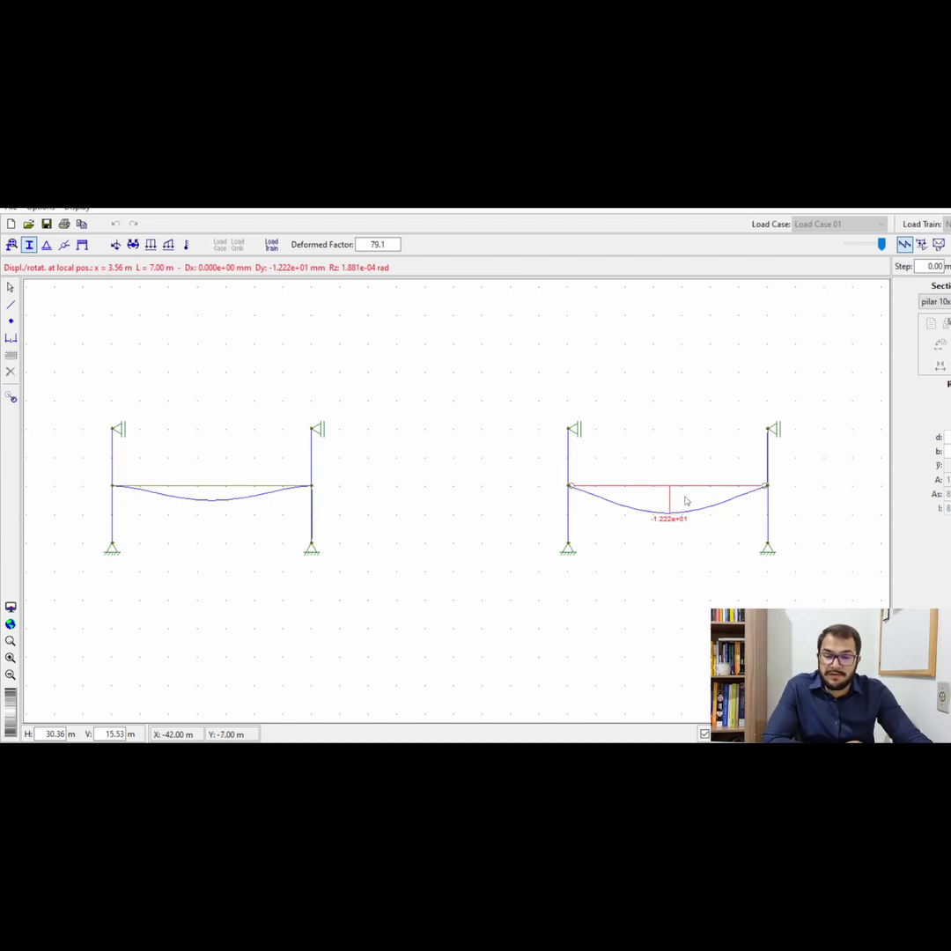
scroll(407, 491, "down", 1)
scroll(405, 490, "up", 2)
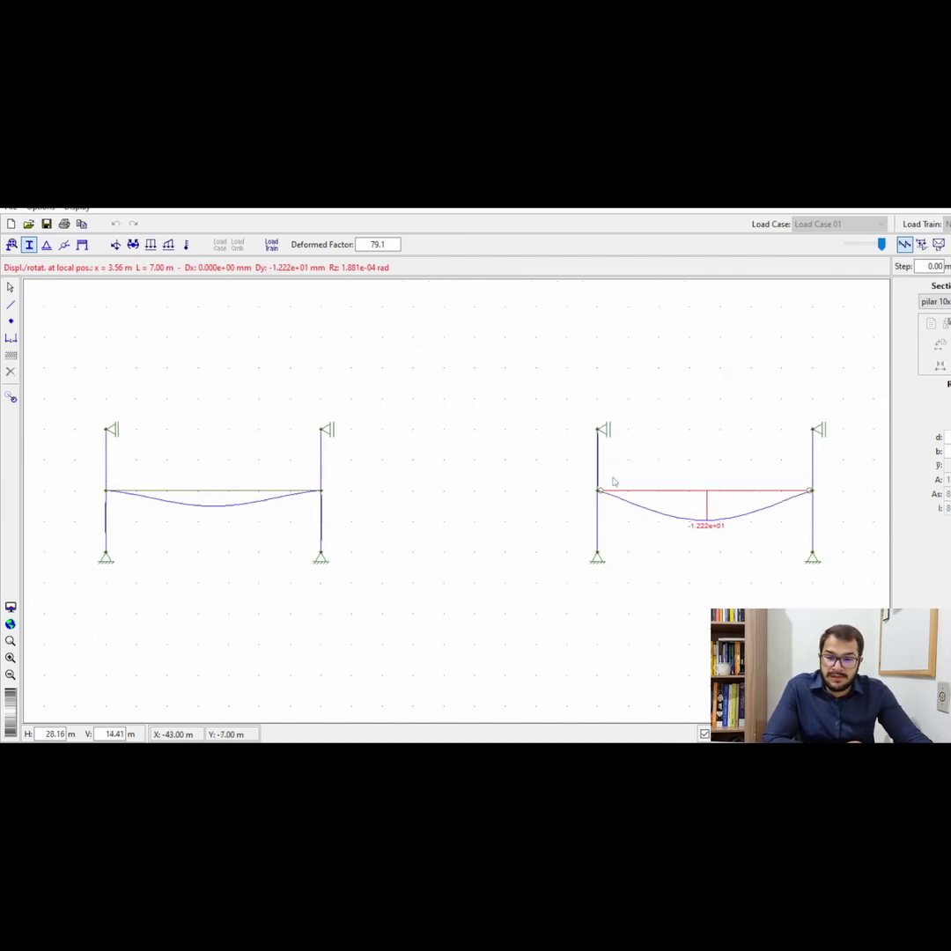
Leave the result display, switch to AltoQi Eberick and examine beam V13 between columns P21 and P22 on the Superior floor.
left_click(10, 243)
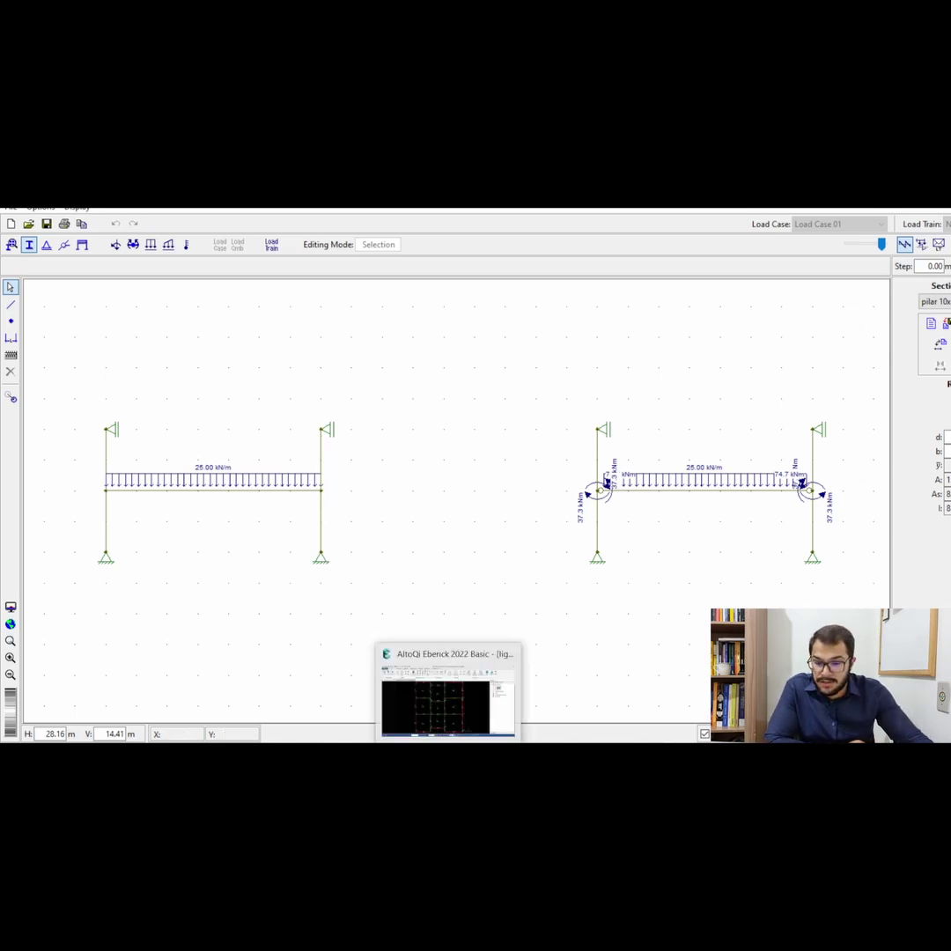
left_click(449, 703)
scroll(487, 572, "up", 5)
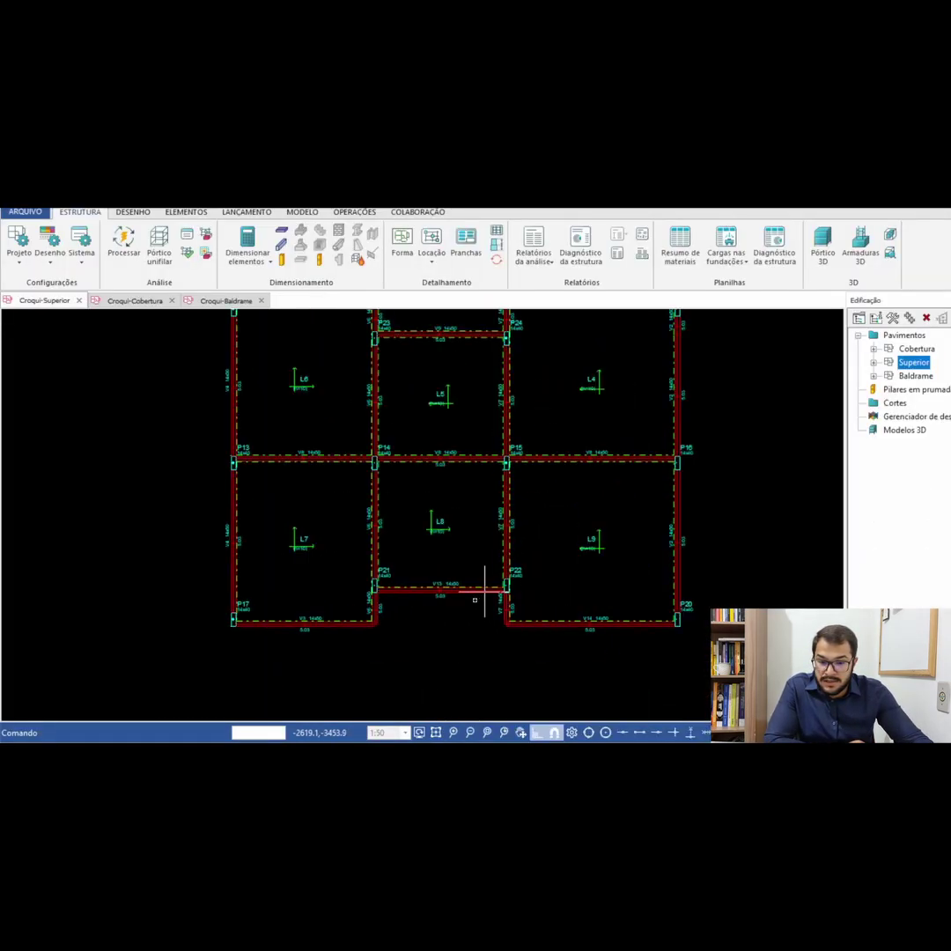
scroll(388, 616, "down", 4)
scroll(458, 608, "down", 2)
scroll(460, 609, "up", 5)
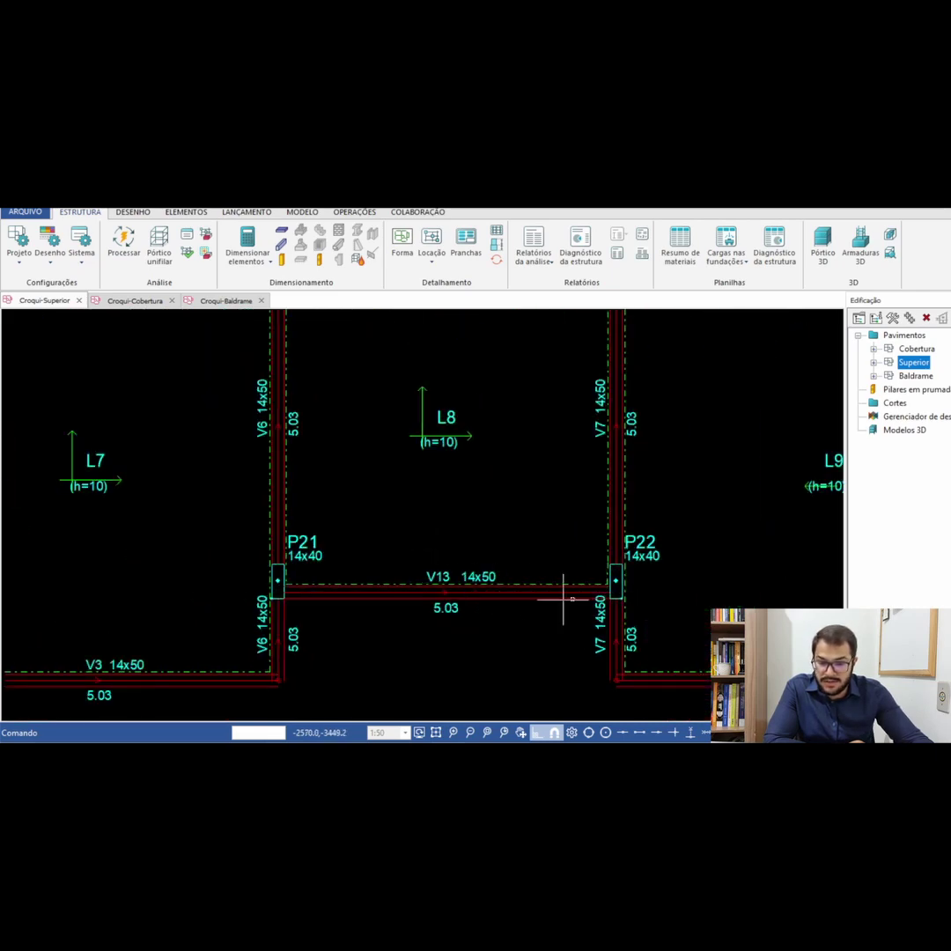
Display the design bending moment diagram of beam V13 in the beam design window of the Superior floor.
scroll(463, 573, "down", 3)
scroll(466, 581, "up", 4)
left_click(281, 244)
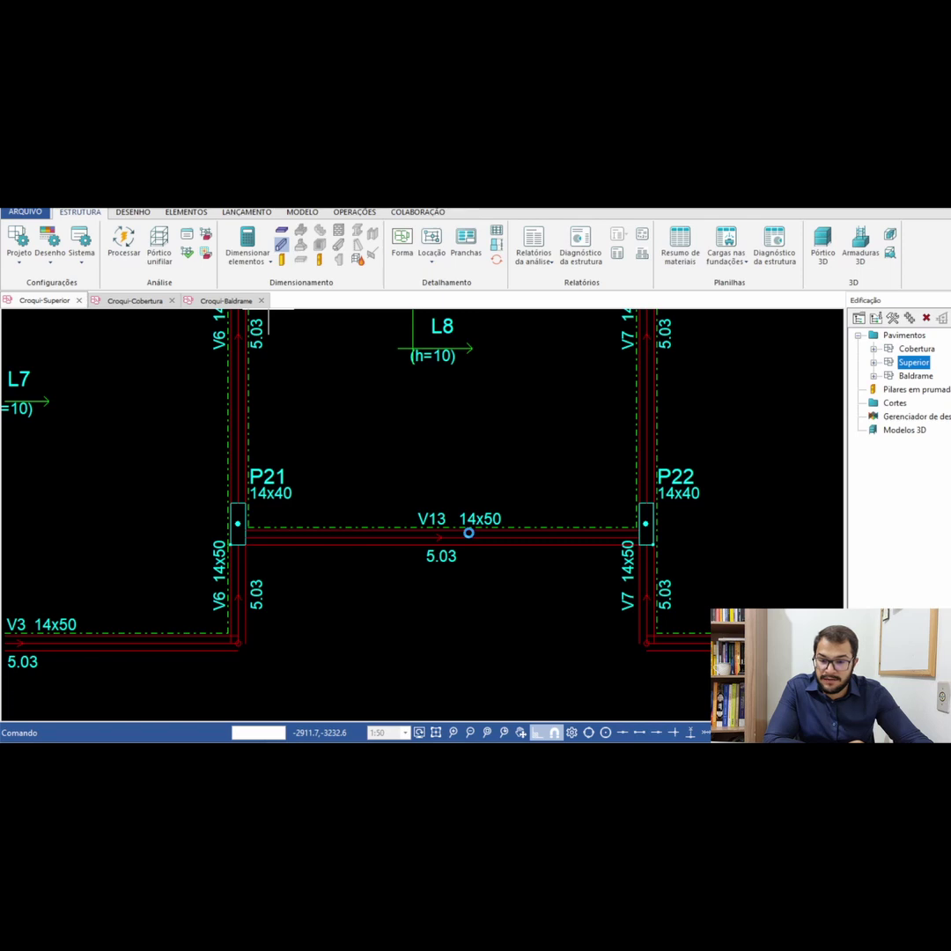
left_click(468, 532)
left_click(683, 685)
left_click(519, 584)
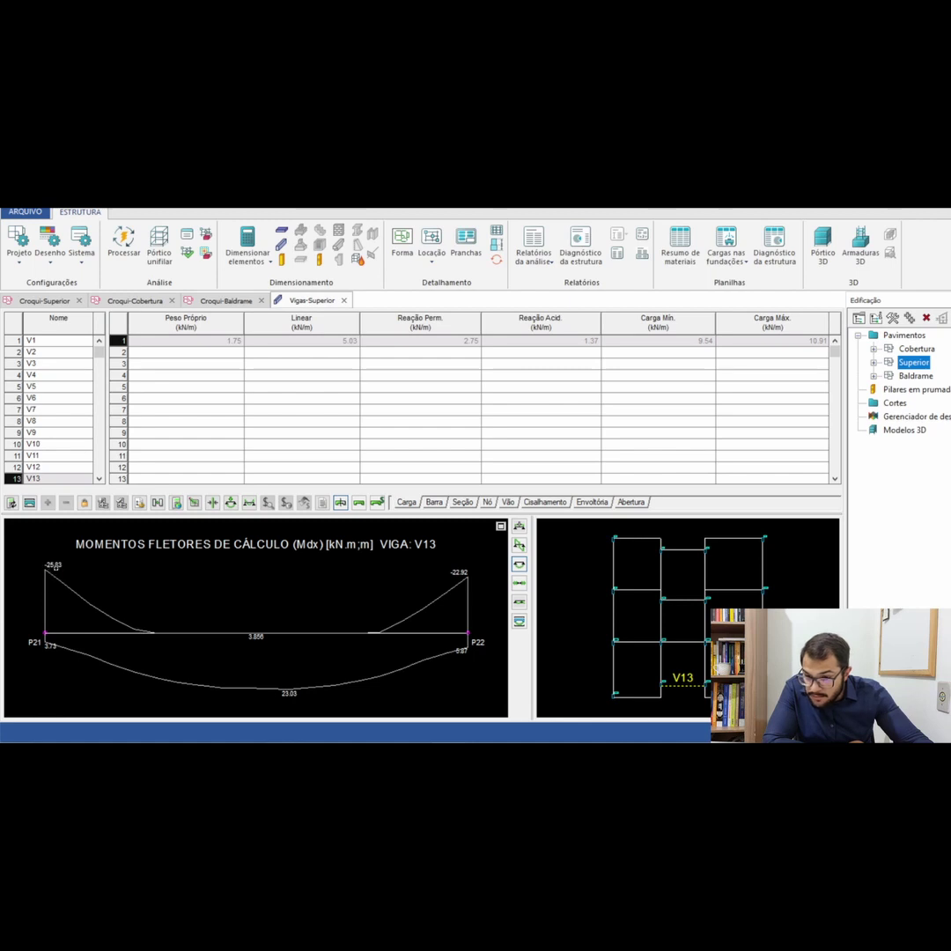
mouse_move(49, 568)
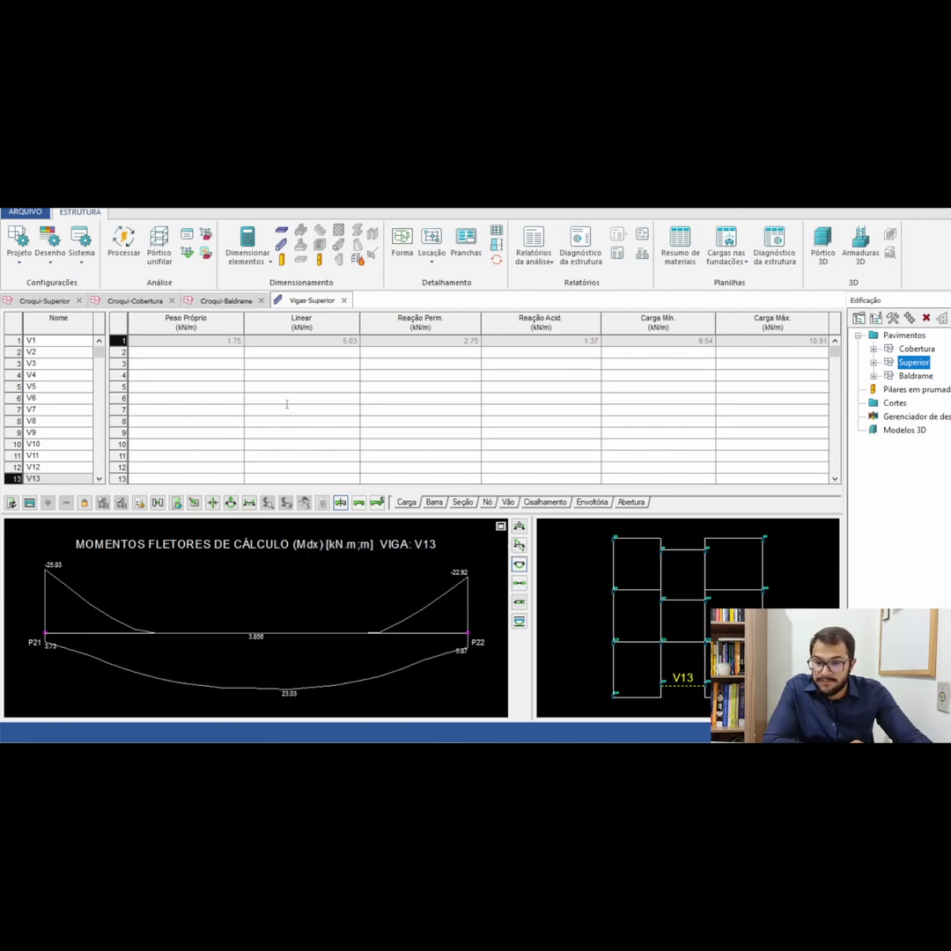
Return to the Superior sketch and make both ends of beam V13, at columns P21 and P22, semi-rigid.
left_click(44, 300)
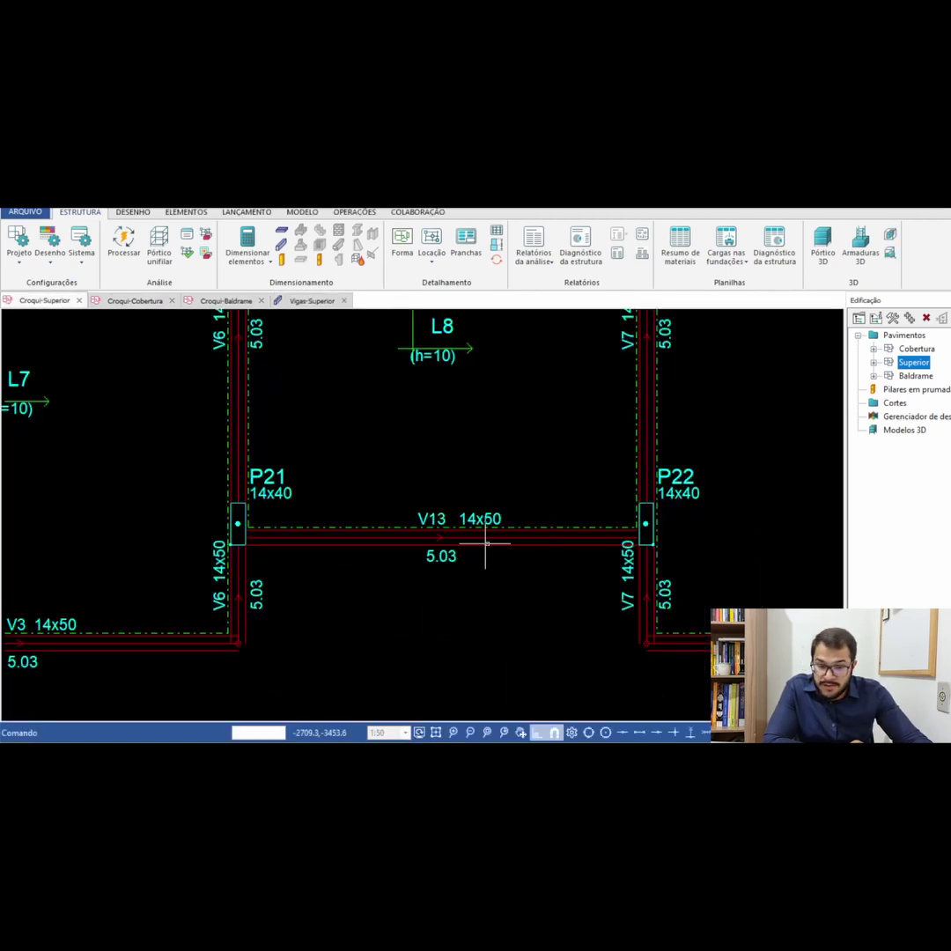
left_click(303, 212)
left_click(181, 258)
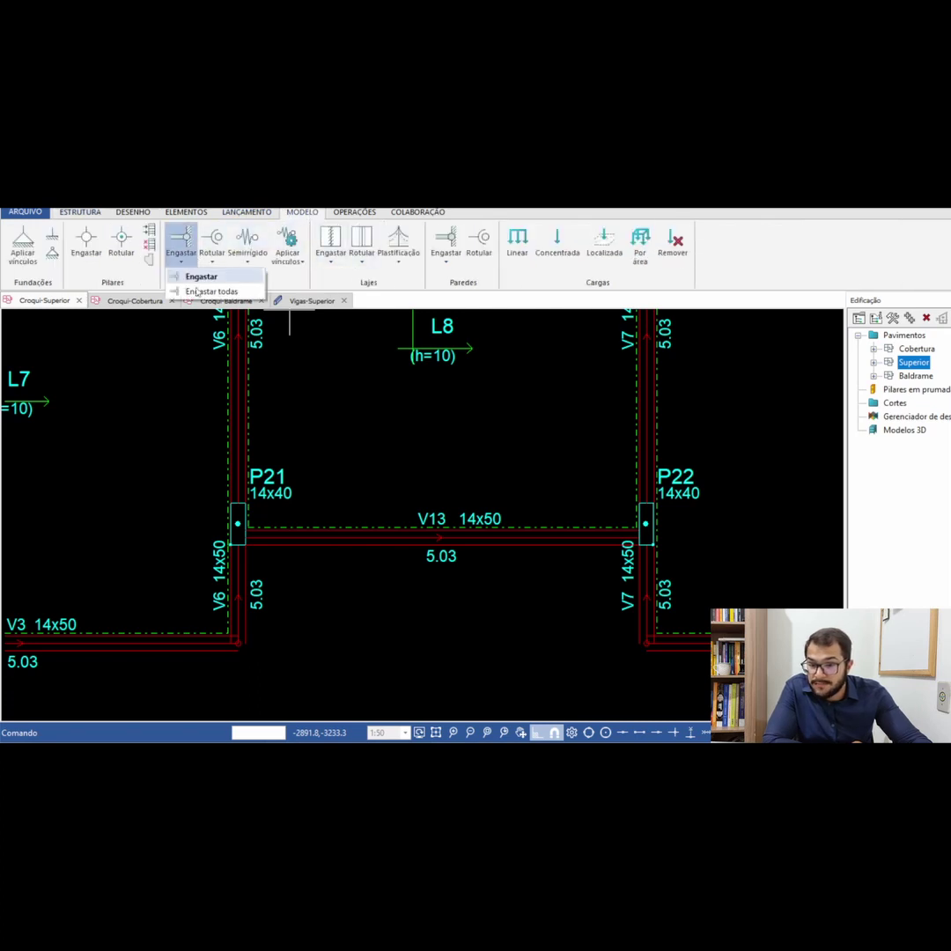
left_click(247, 240)
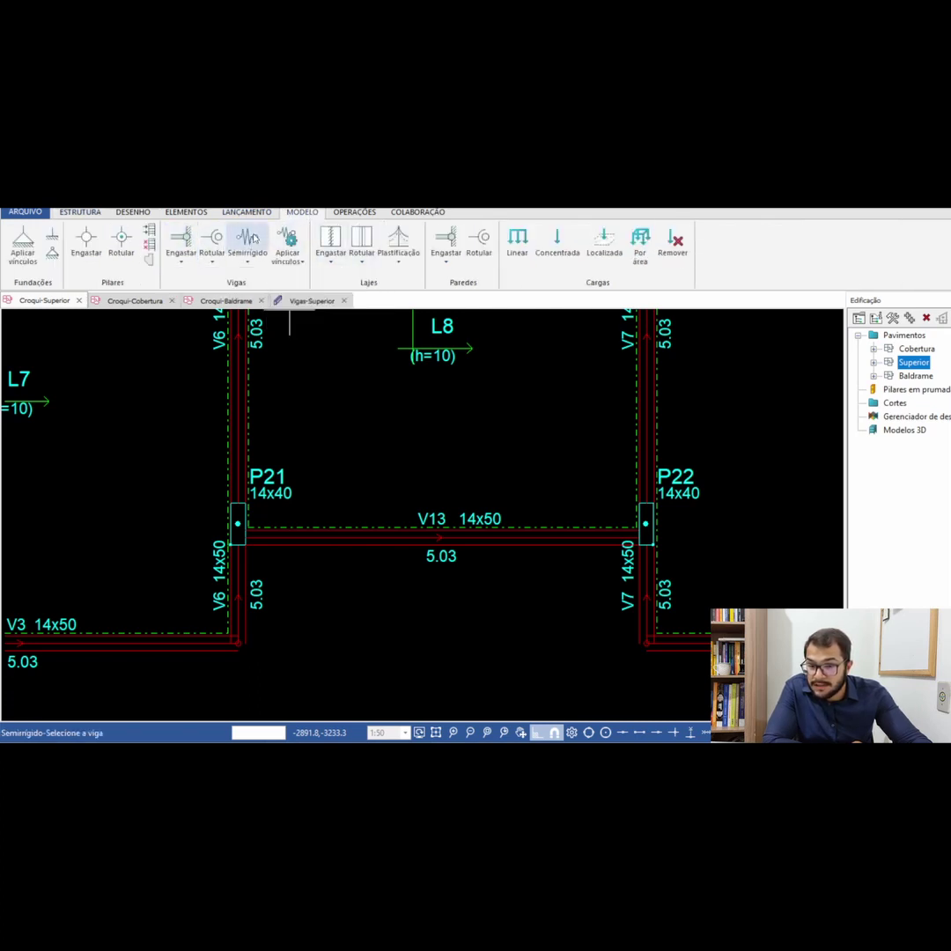
left_click(636, 537)
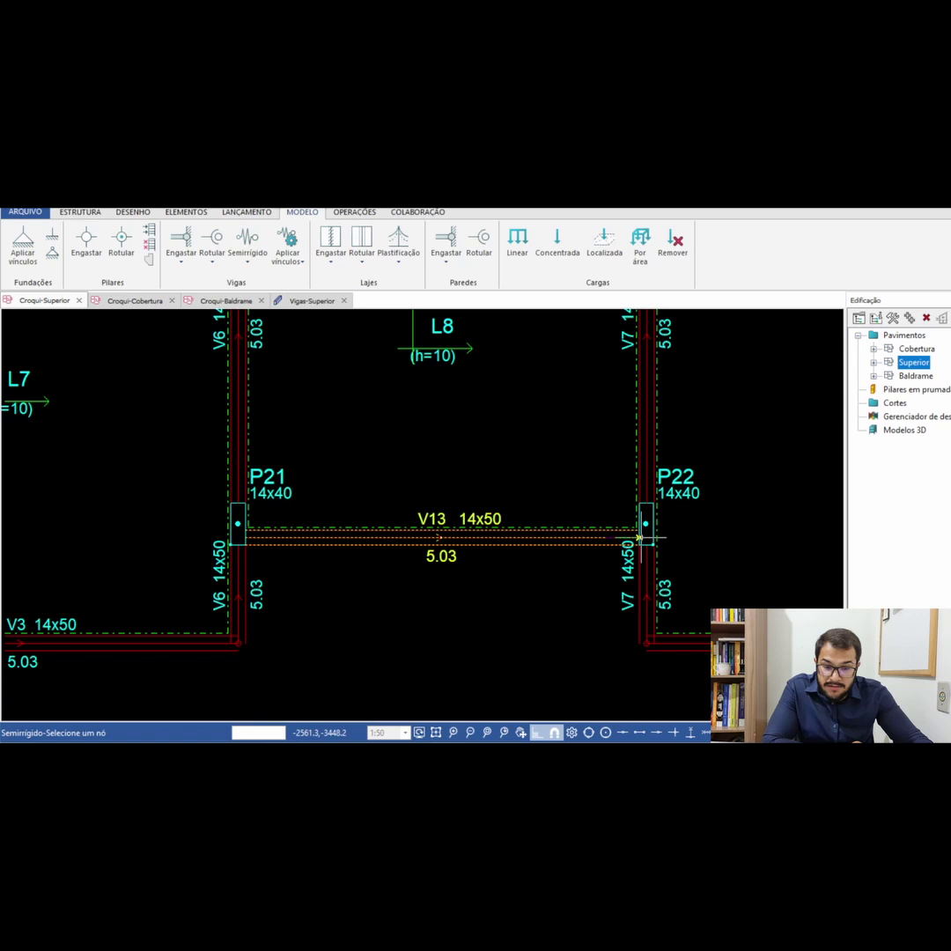
left_click(255, 539)
key("Escape")
scroll(272, 541, "up", 2)
scroll(476, 530, "down", 1)
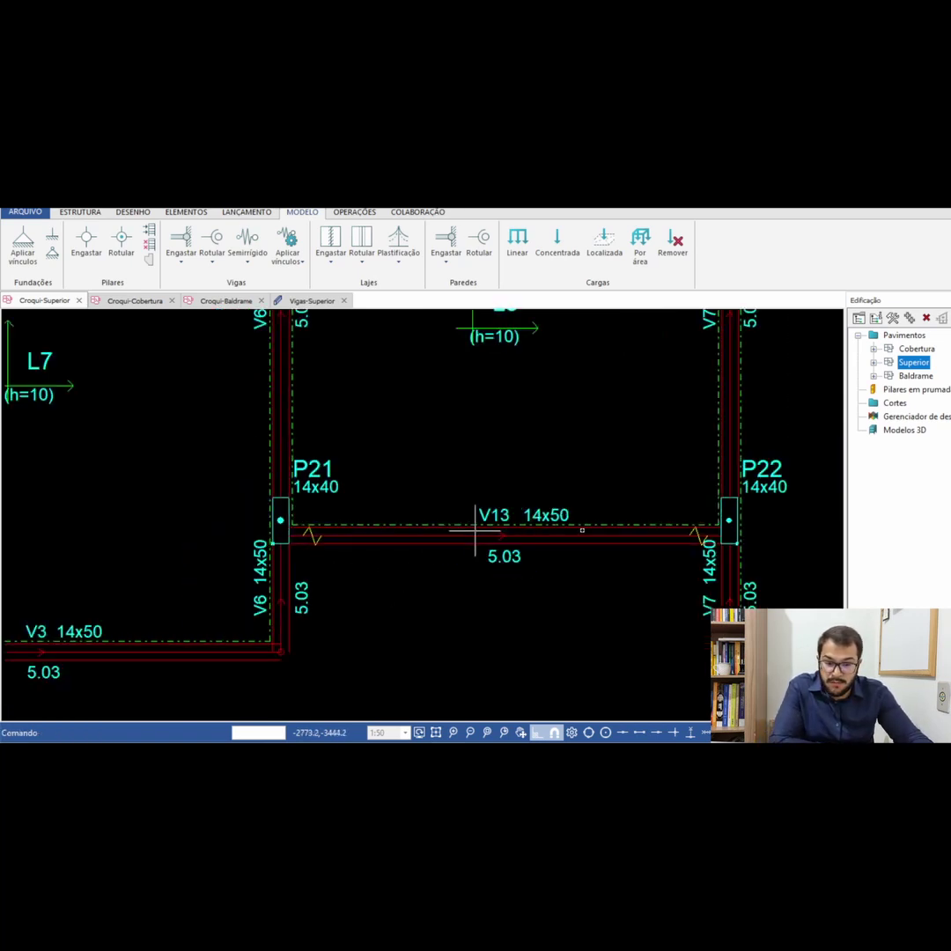
Set the stiffness reduction of beam V13's initial and final semi-rigid links to 10%.
scroll(476, 530, "up", 2)
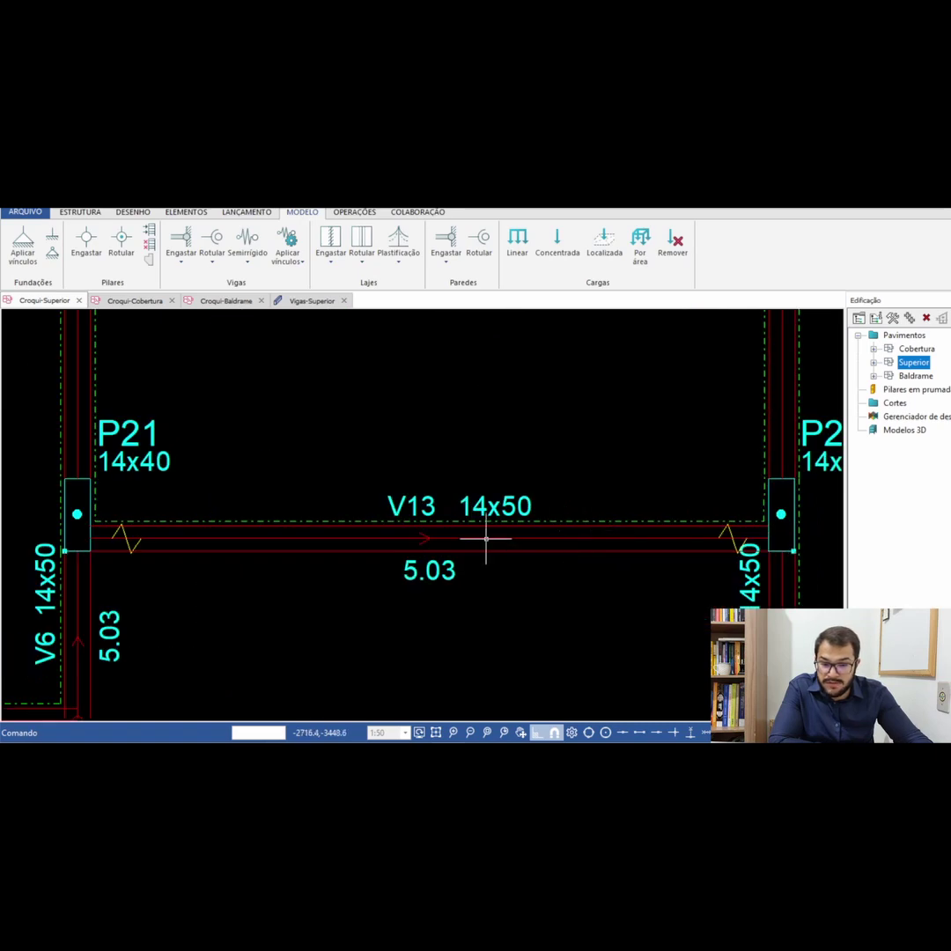
double_click(486, 541)
left_click(605, 366)
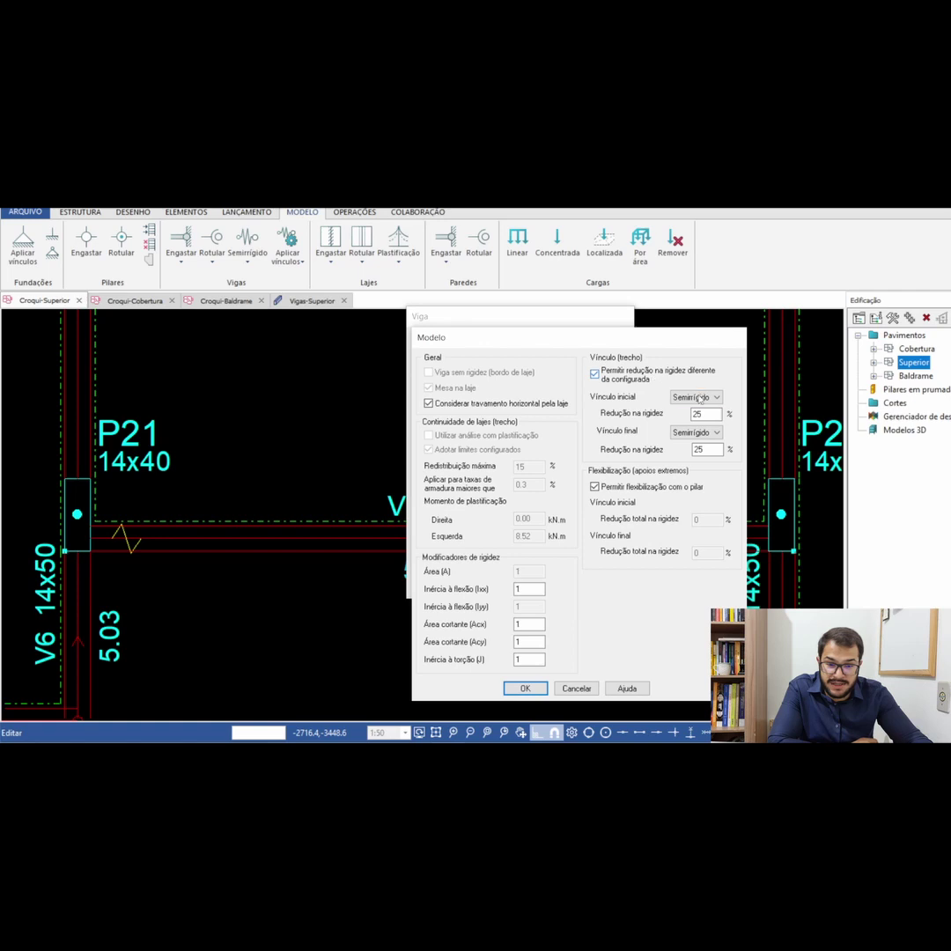
double_click(700, 414)
type("10")
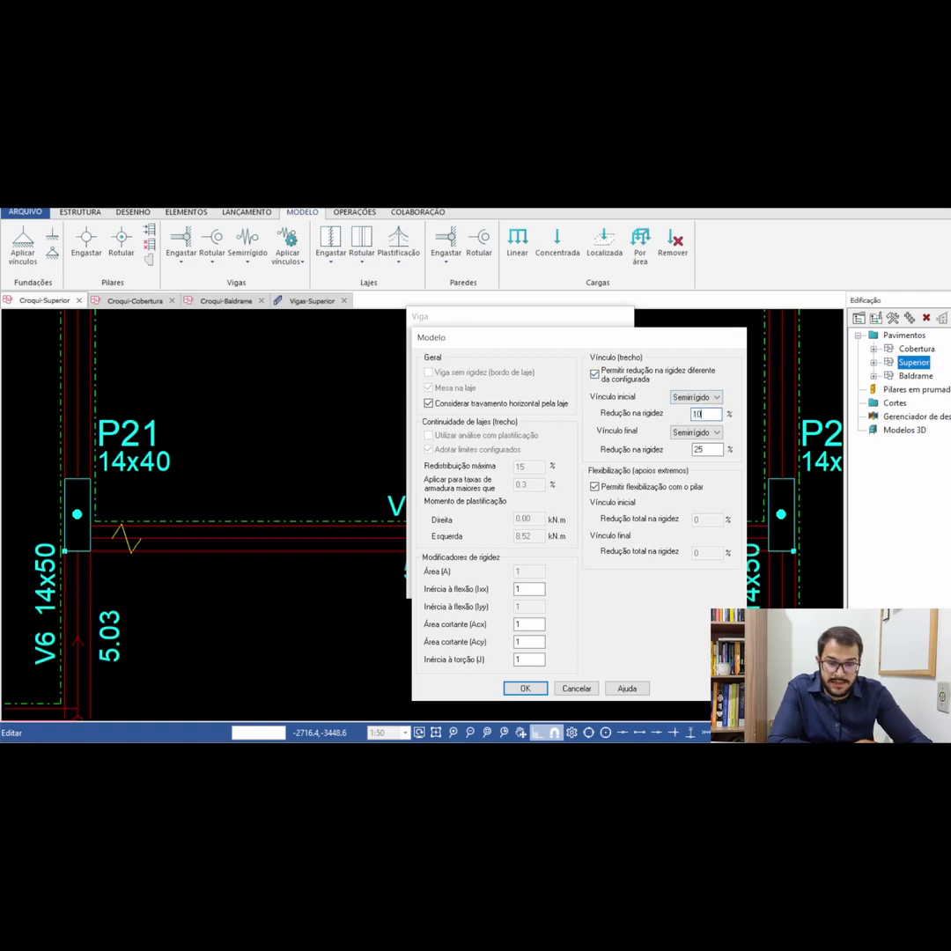
double_click(707, 449)
type("10")
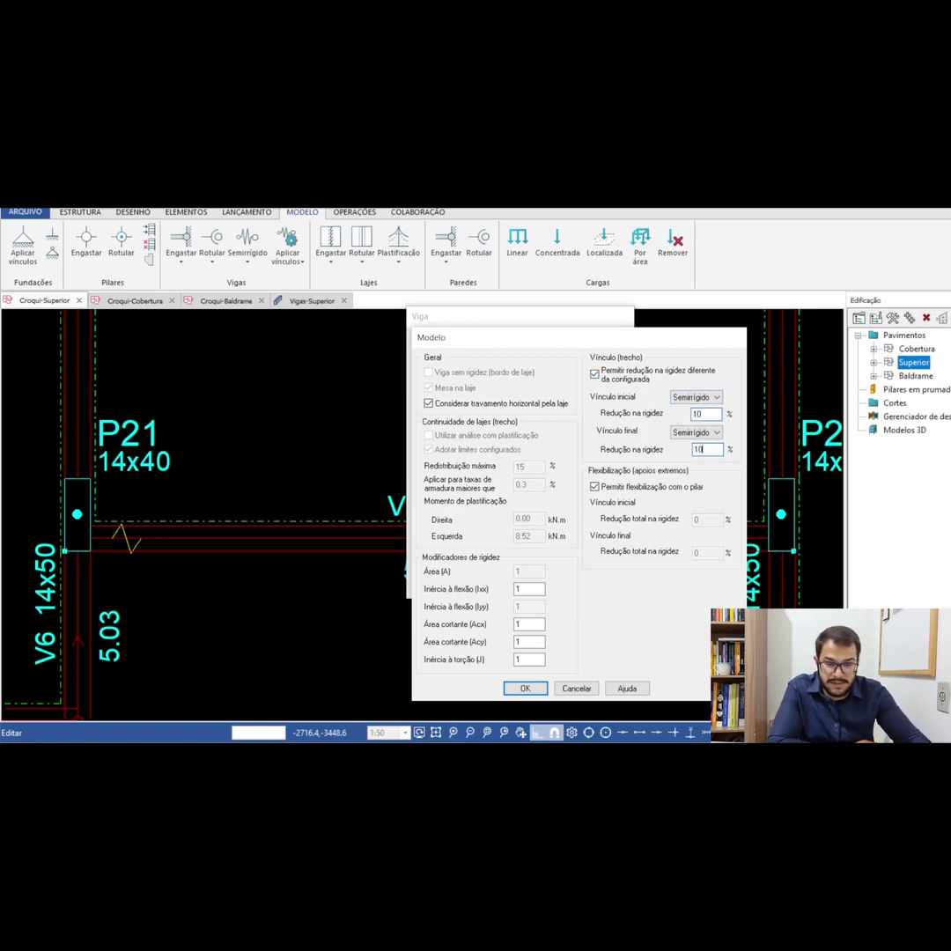
left_click(537, 690)
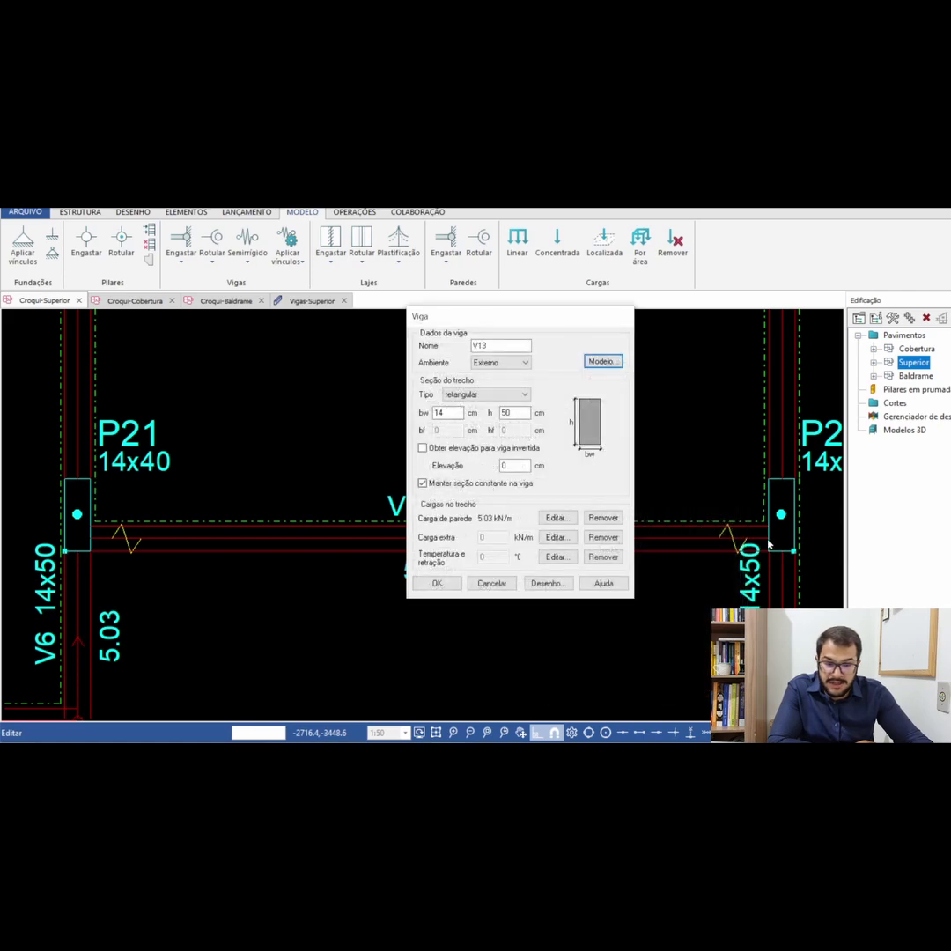
left_click(437, 583)
scroll(445, 577, "down", 2)
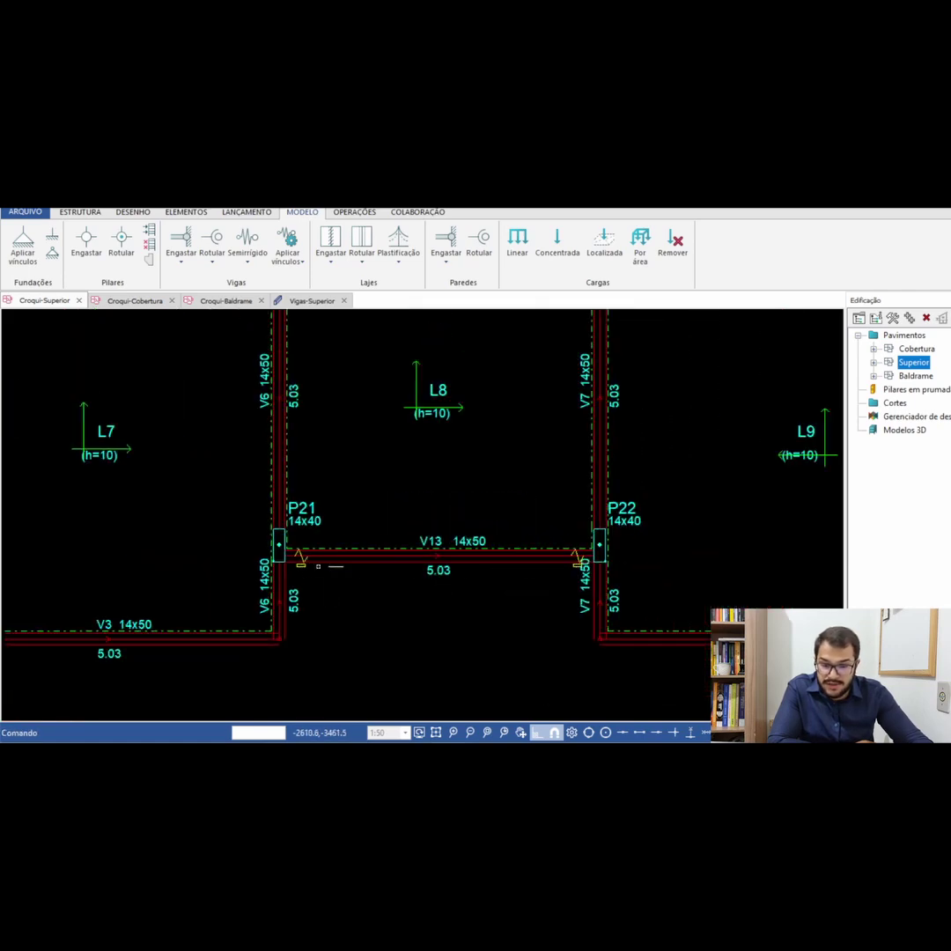
scroll(528, 559, "up", 3)
scroll(537, 563, "down", 5)
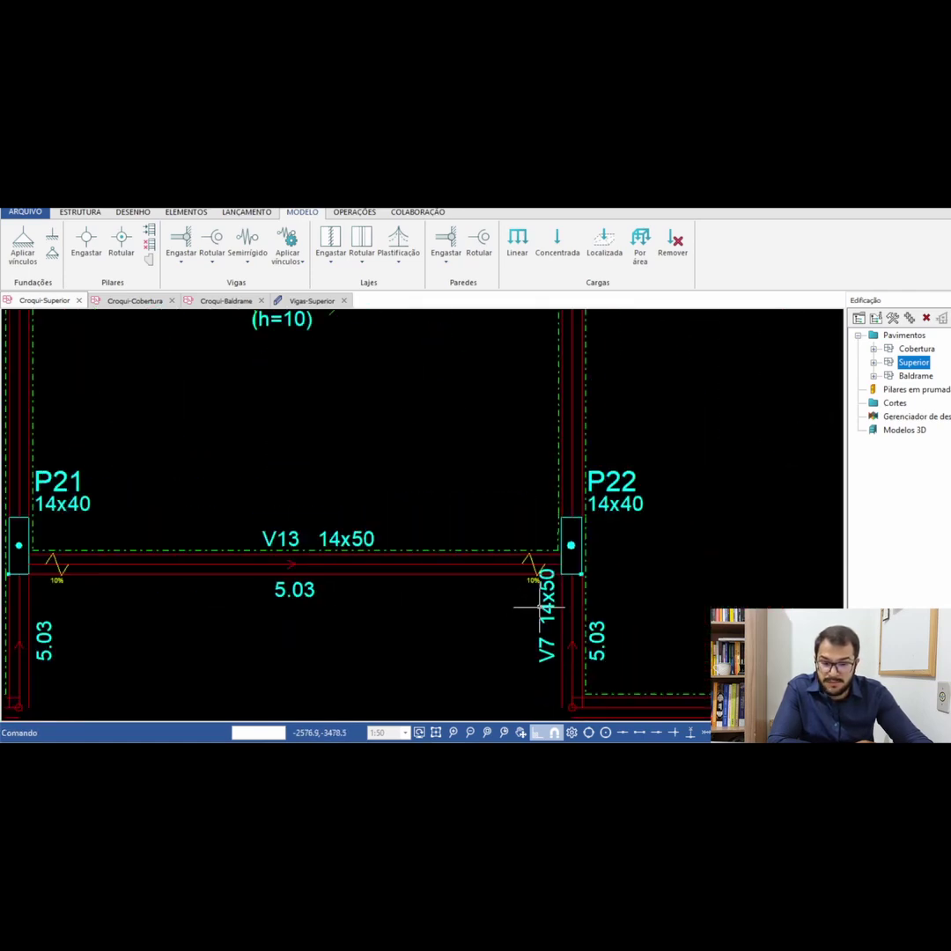
Look over the floor plan and review the static analysis results, including horizontal displacements and Gama-Z stability.
scroll(562, 435, "down", 2)
scroll(559, 499, "up", 4)
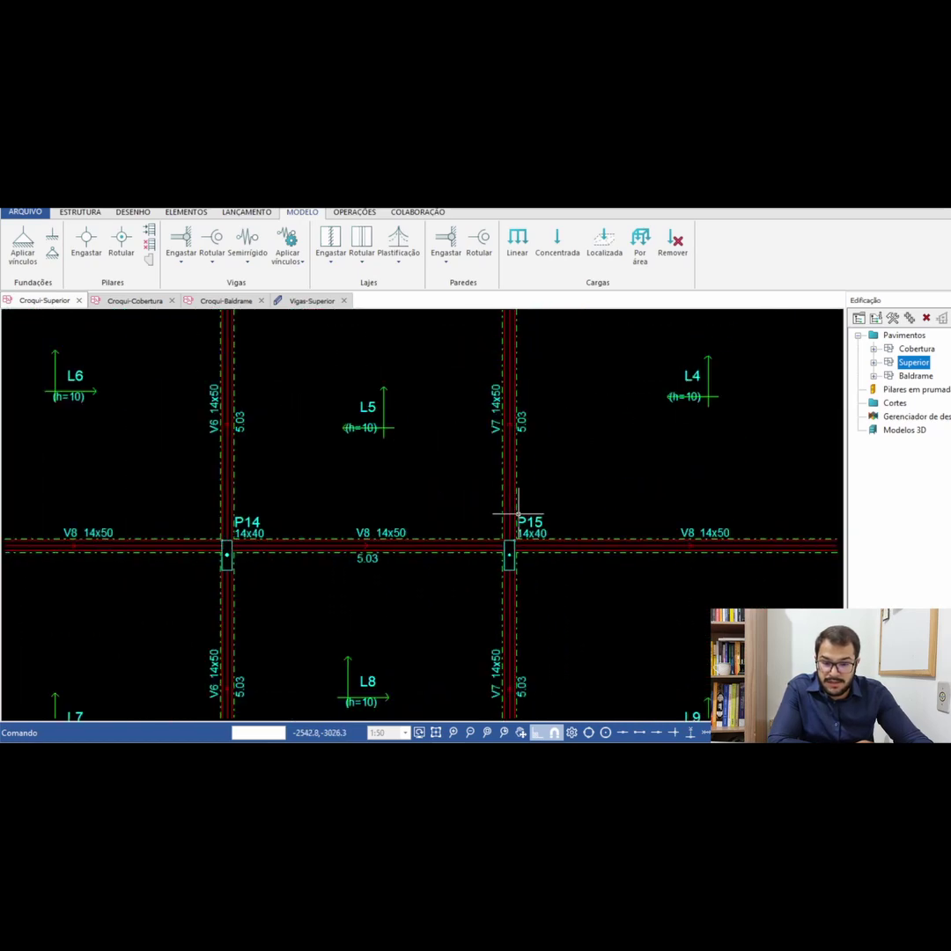
scroll(520, 529, "down", 2)
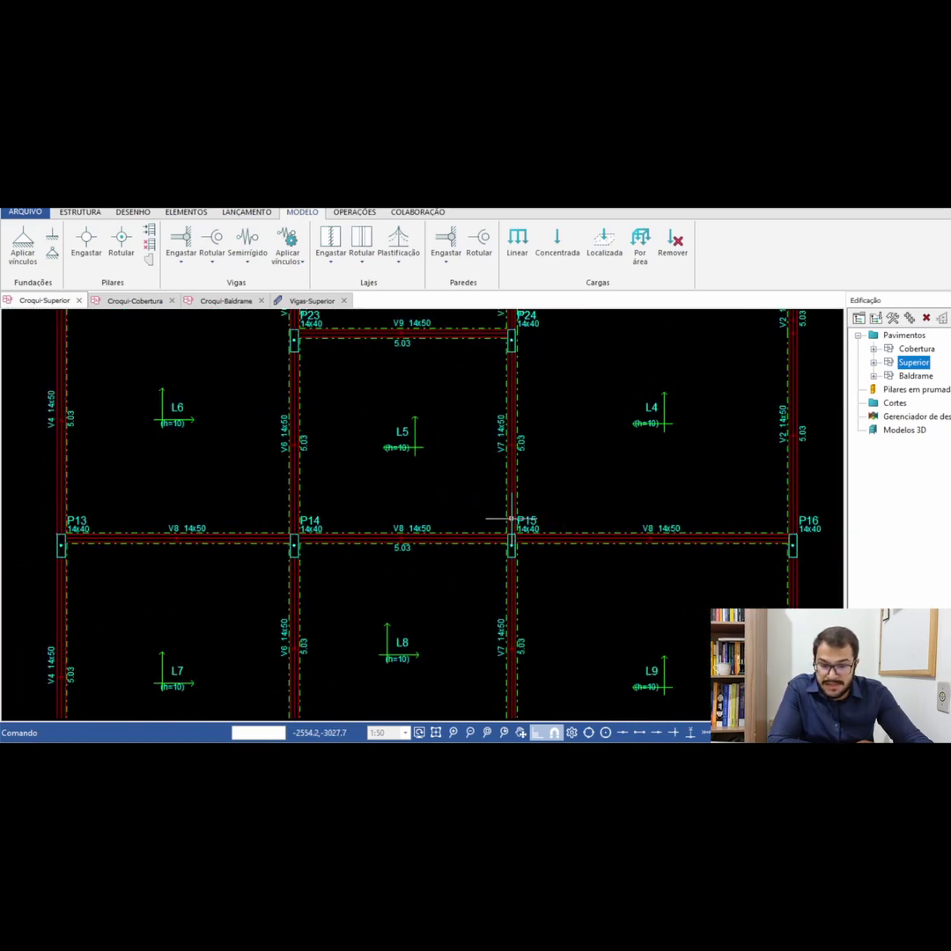
scroll(511, 541, "up", 3)
scroll(511, 528, "down", 5)
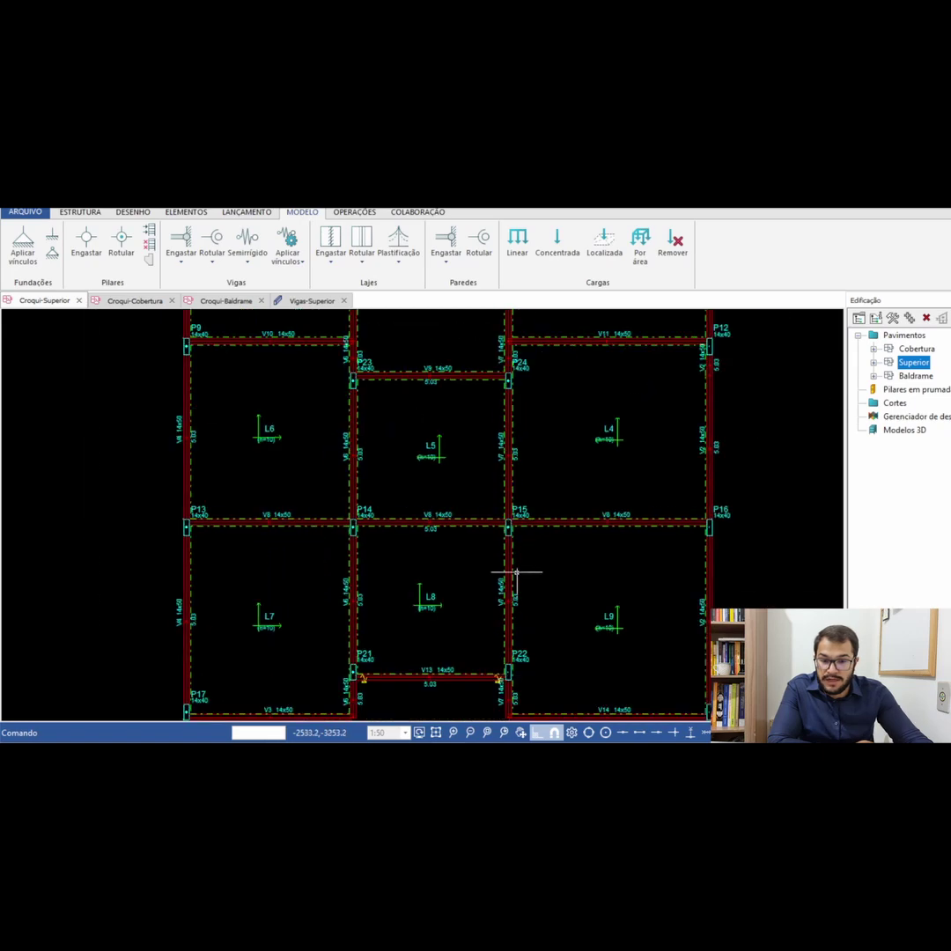
left_click(80, 211)
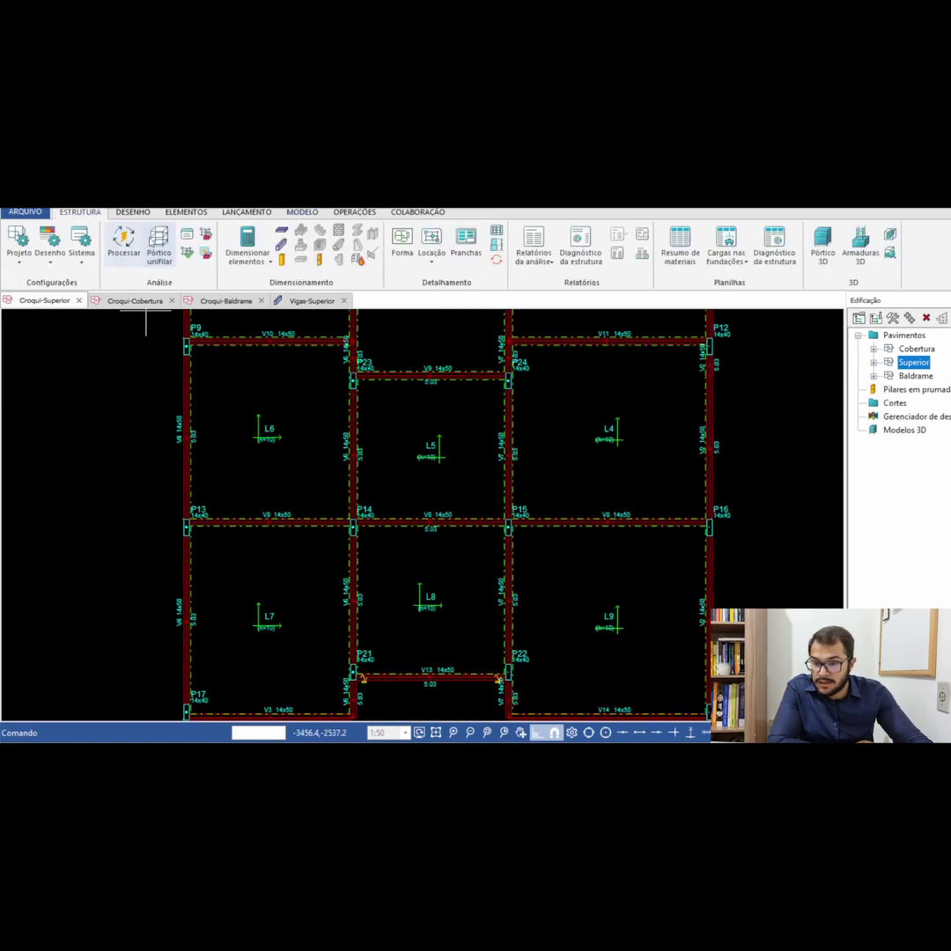
left_click(187, 236)
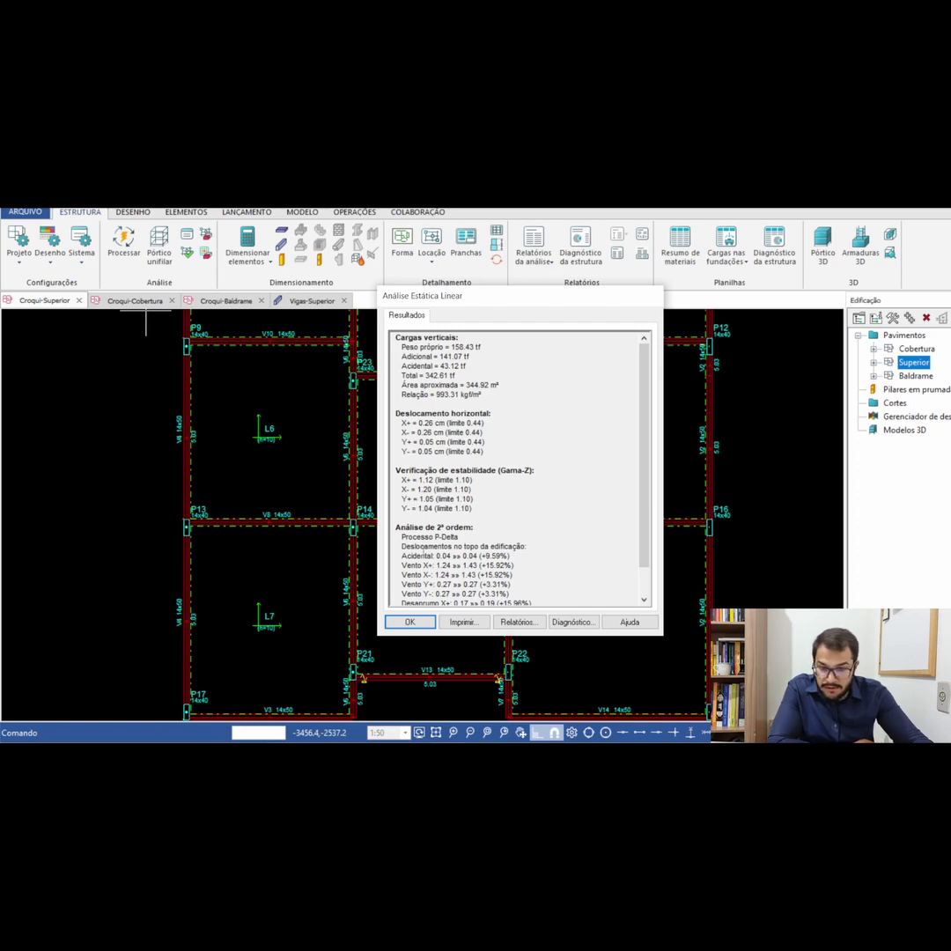
key("Return")
Make the links of beam V7 on both sides of column P15 semi-rigid.
scroll(520, 546, "up", 3)
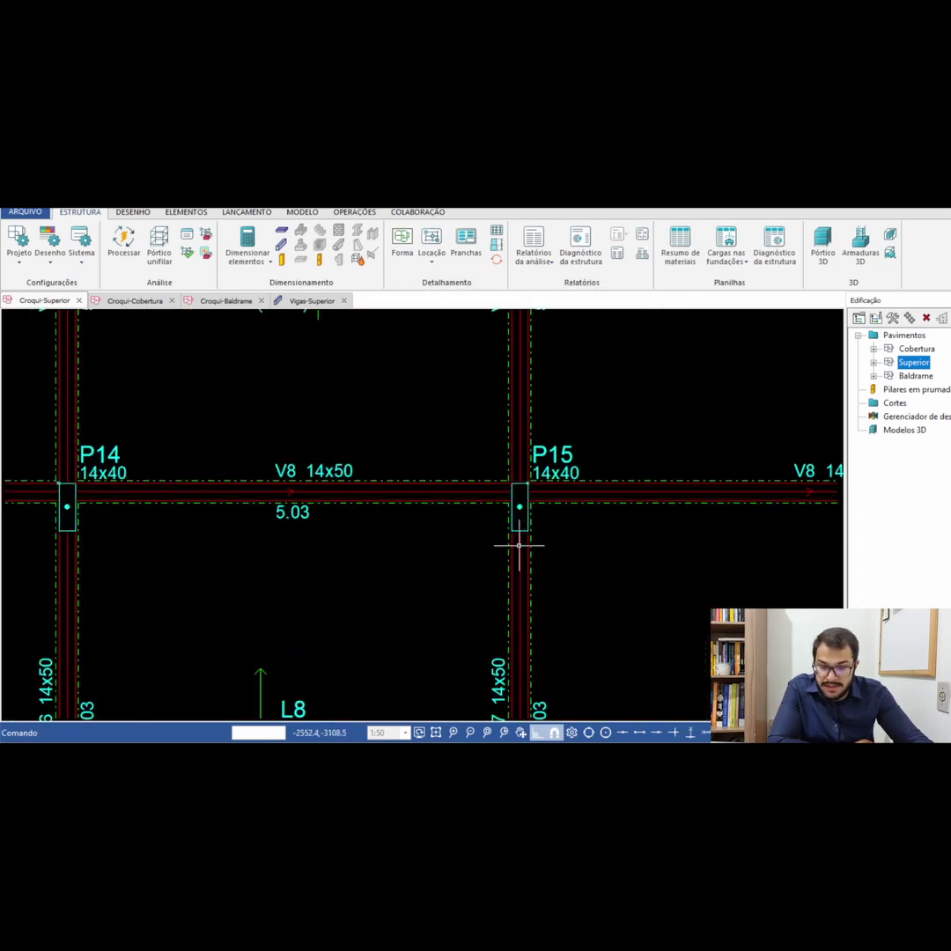
left_click(302, 212)
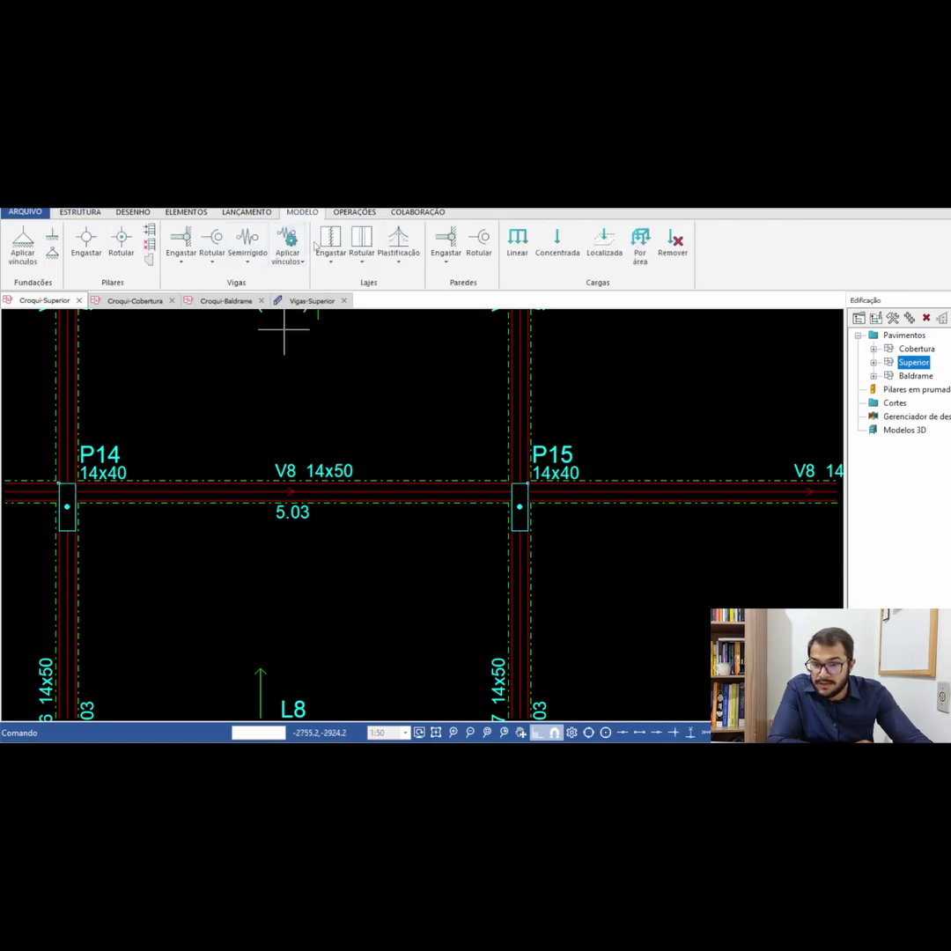
left_click(248, 239)
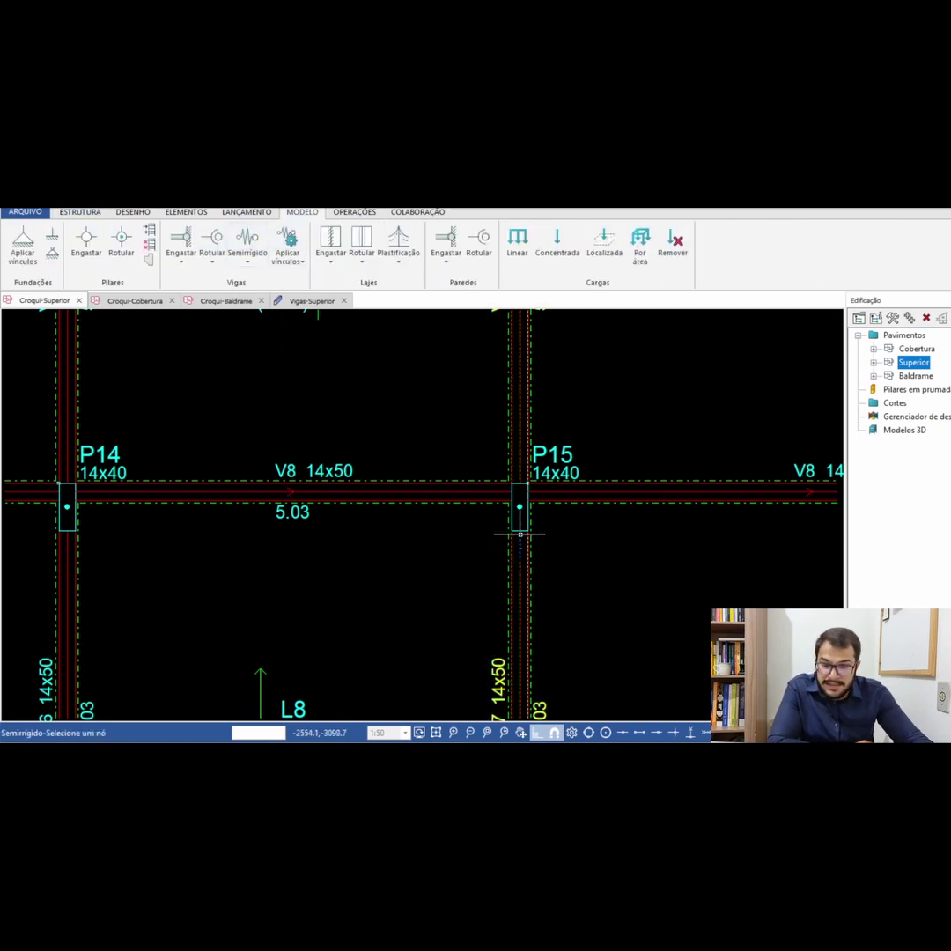
left_click(519, 533)
left_click(520, 553)
scroll(577, 471, "up", 3)
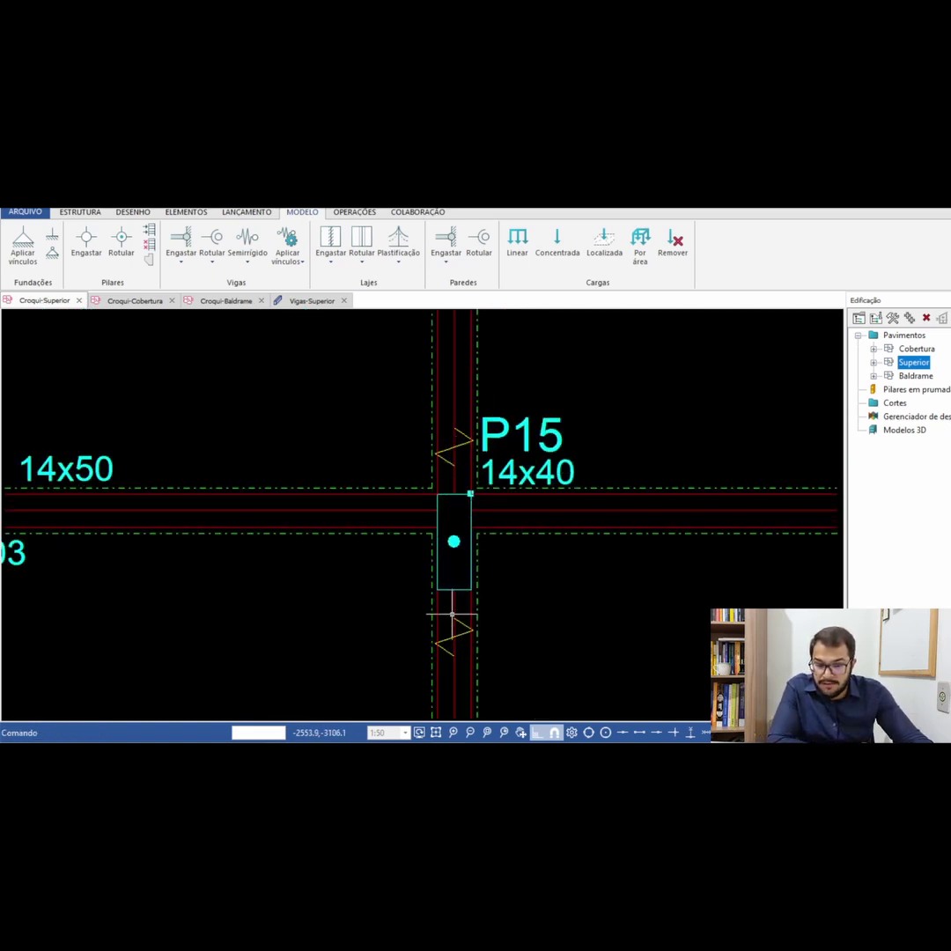
Examine the link types and stiffness reduction in beam V7's model settings, then close its properties.
double_click(383, 516)
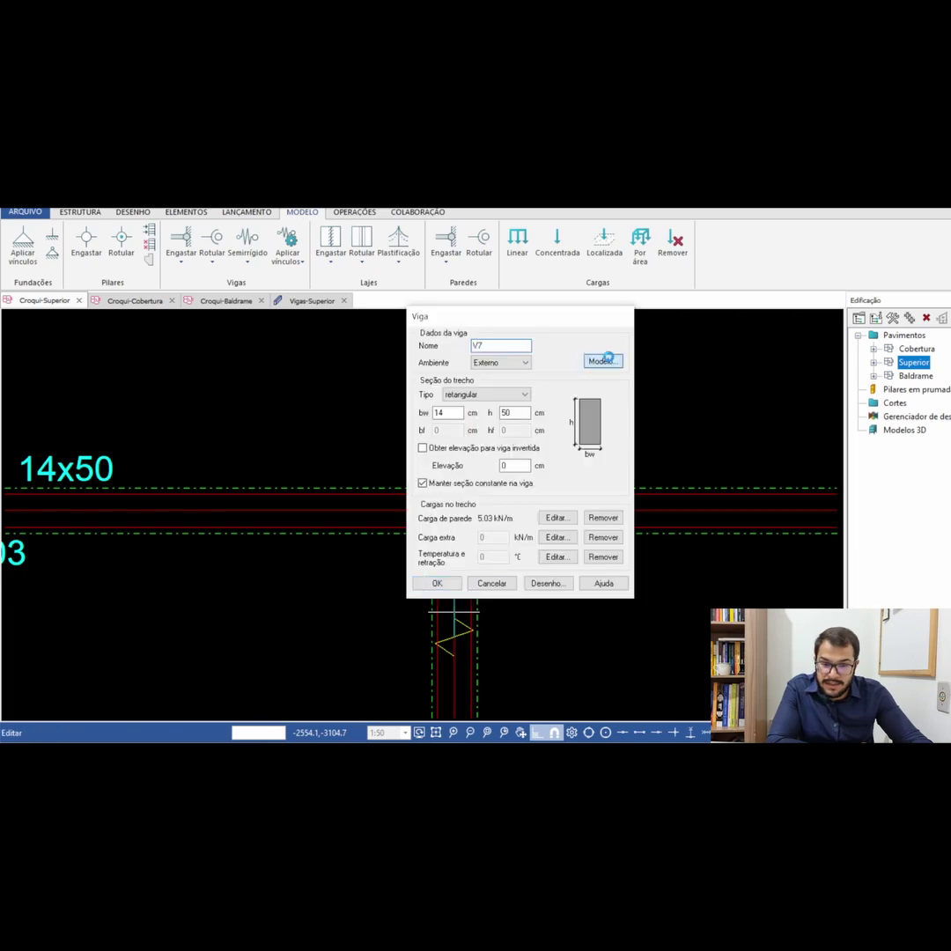
left_click(604, 360)
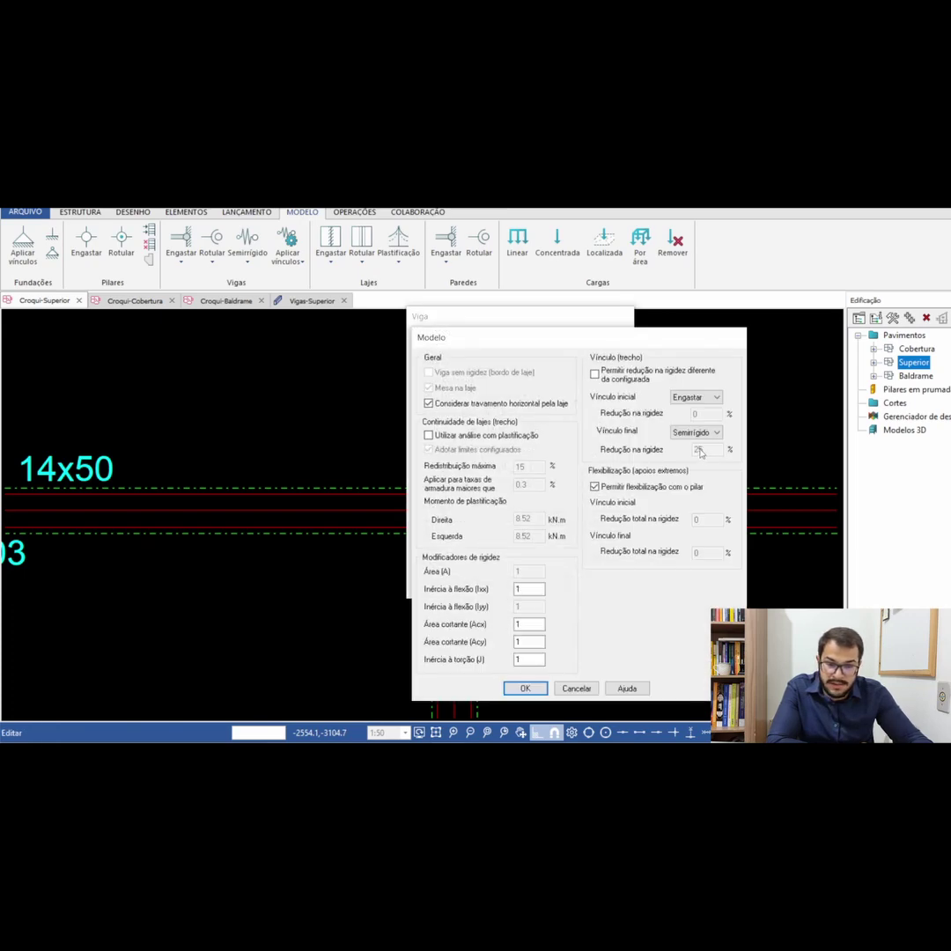
left_click(521, 689)
left_click(441, 585)
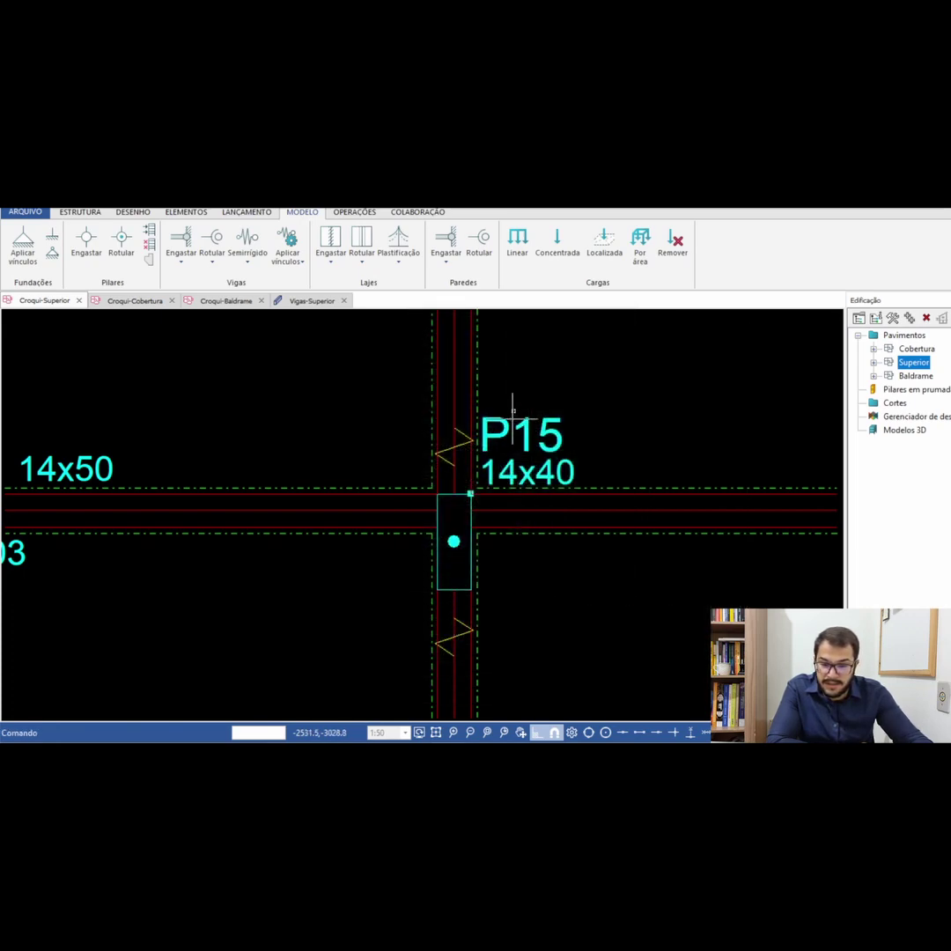
Go back to beam V13 and inspect its end moment at column P21 in the Superior floor's beam design window.
scroll(518, 399, "down", 6)
scroll(463, 510, "down", 2)
scroll(365, 506, "up", 8)
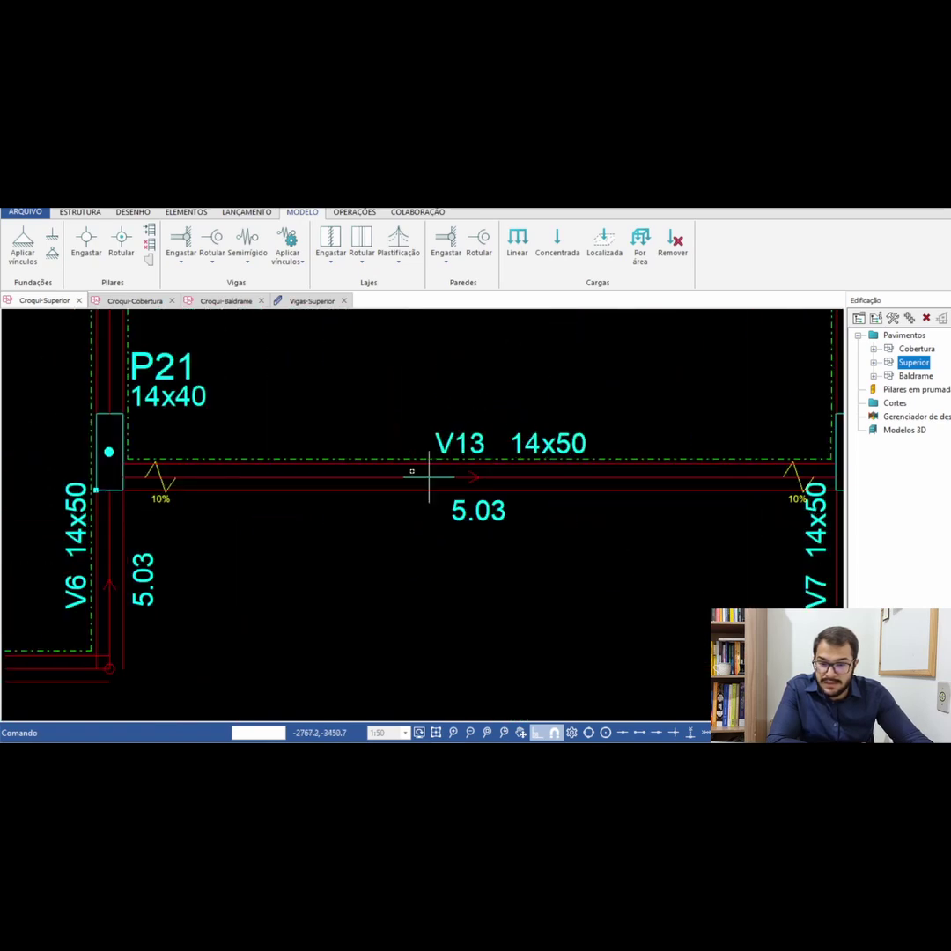
scroll(365, 507, "down", 2)
scroll(346, 485, "up", 1)
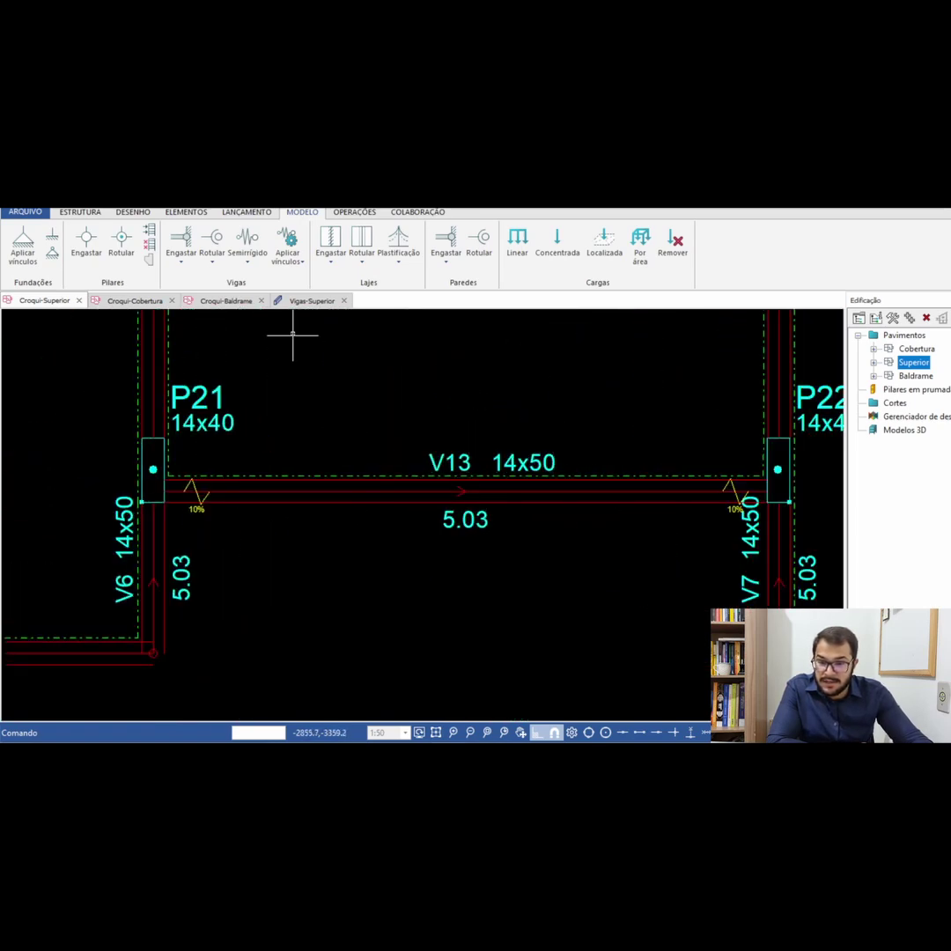
left_click(302, 301)
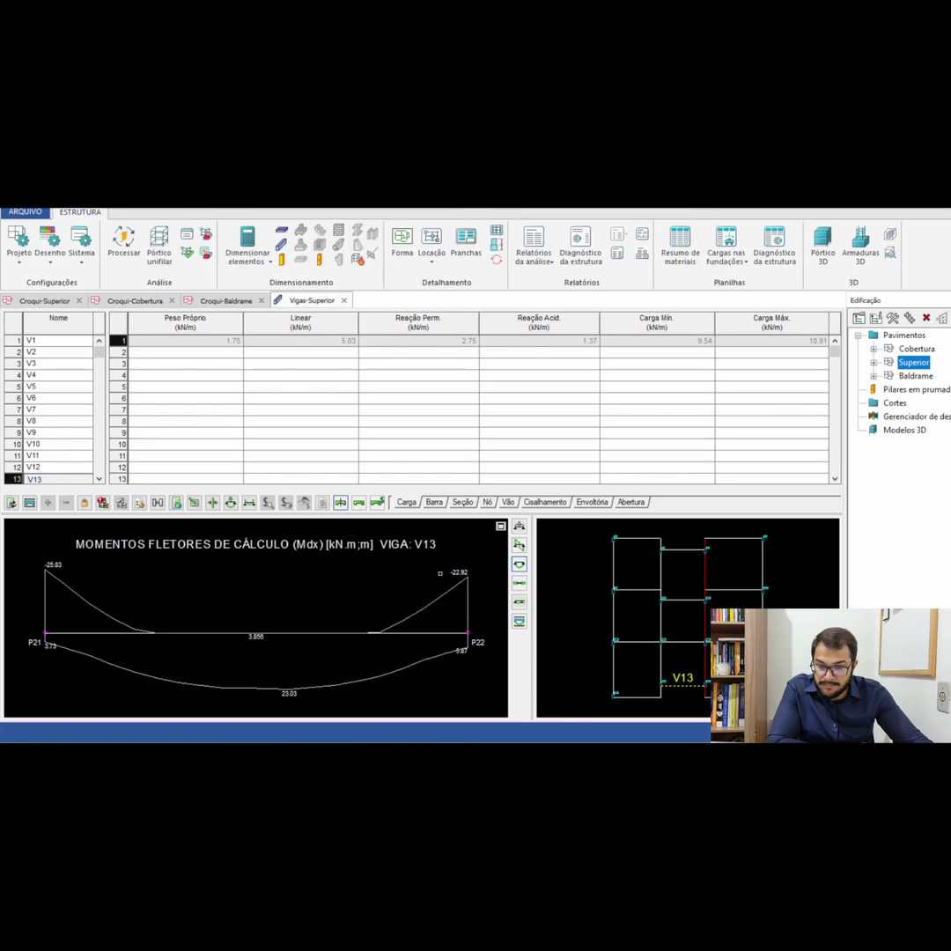
mouse_move(53, 568)
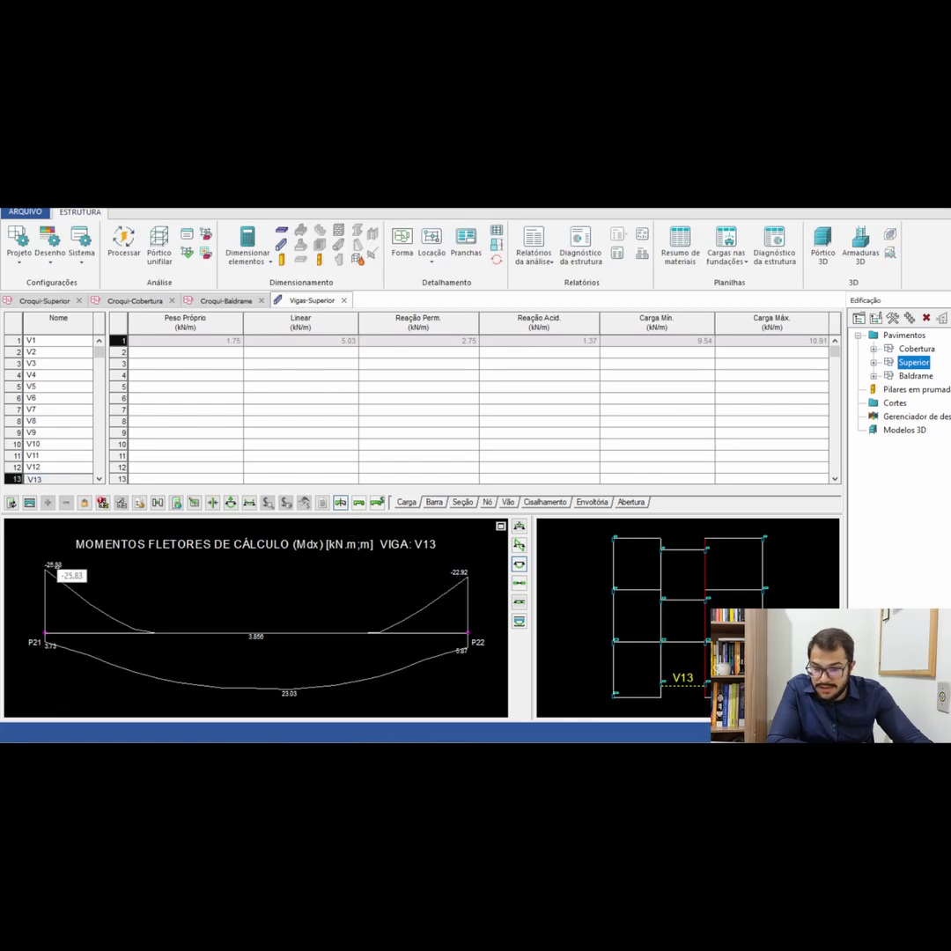
Process the structure with linear static analysis, design of all elements and frame displacements using cracked stiffness.
left_click(124, 242)
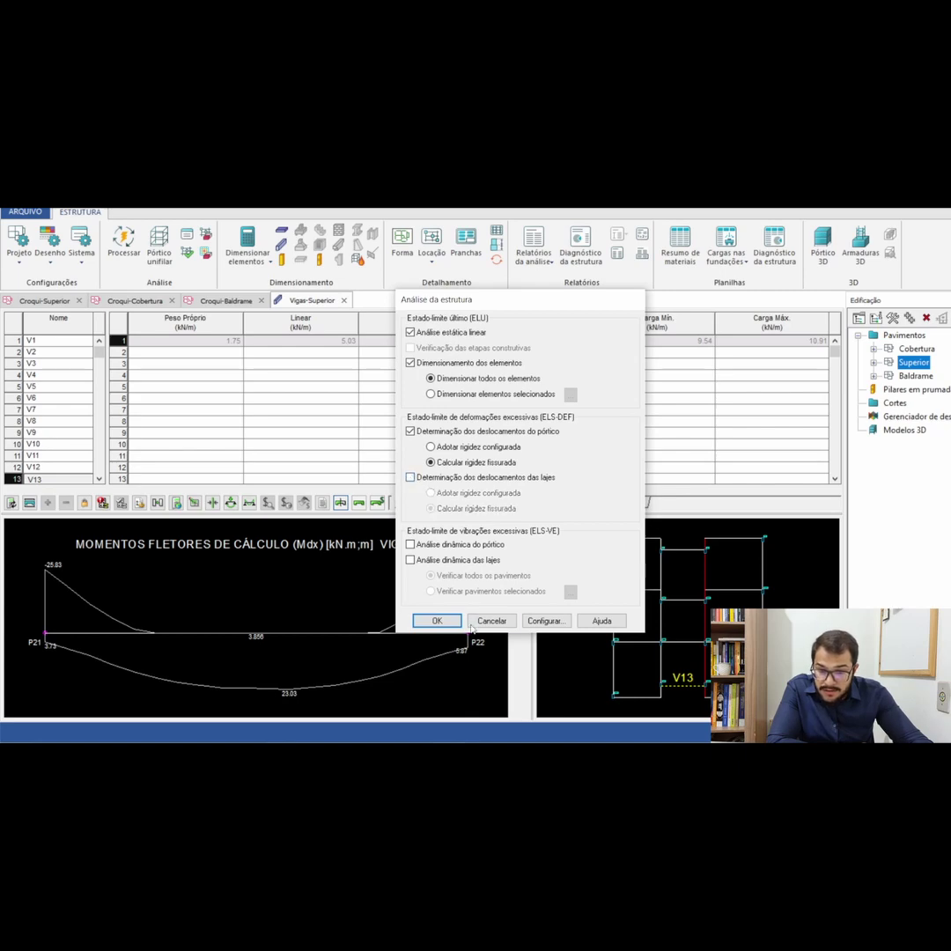
left_click(437, 620)
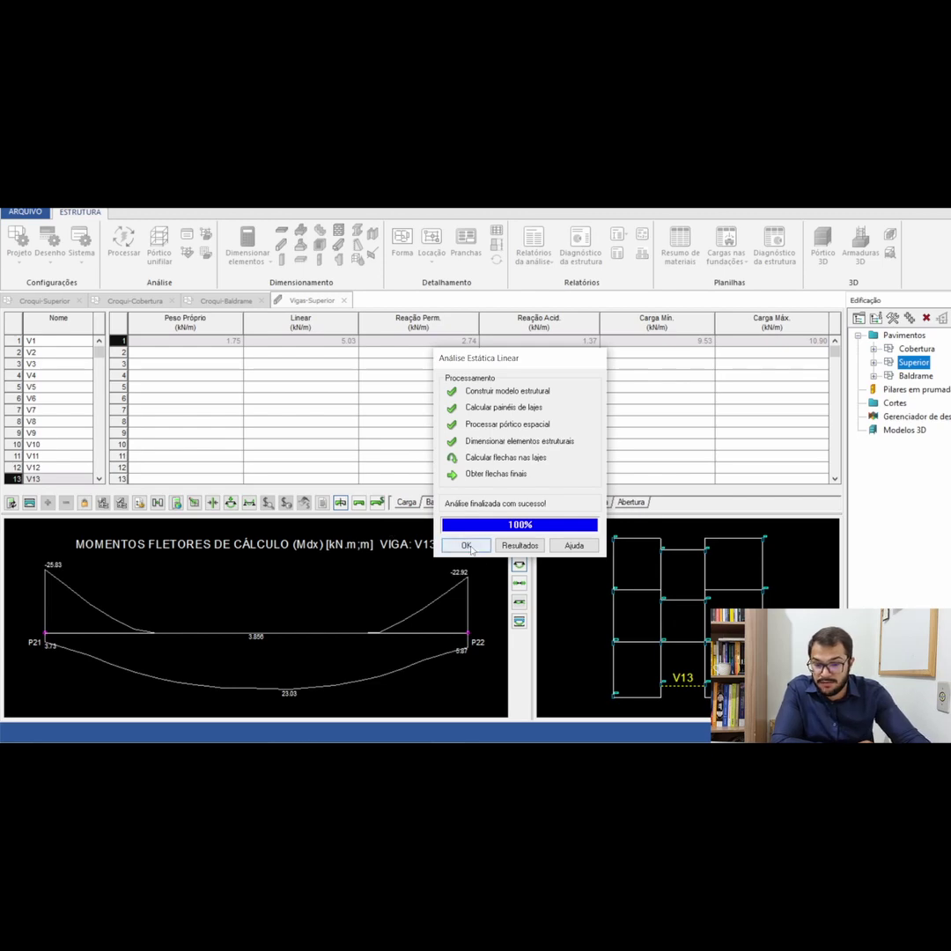
left_click(468, 546)
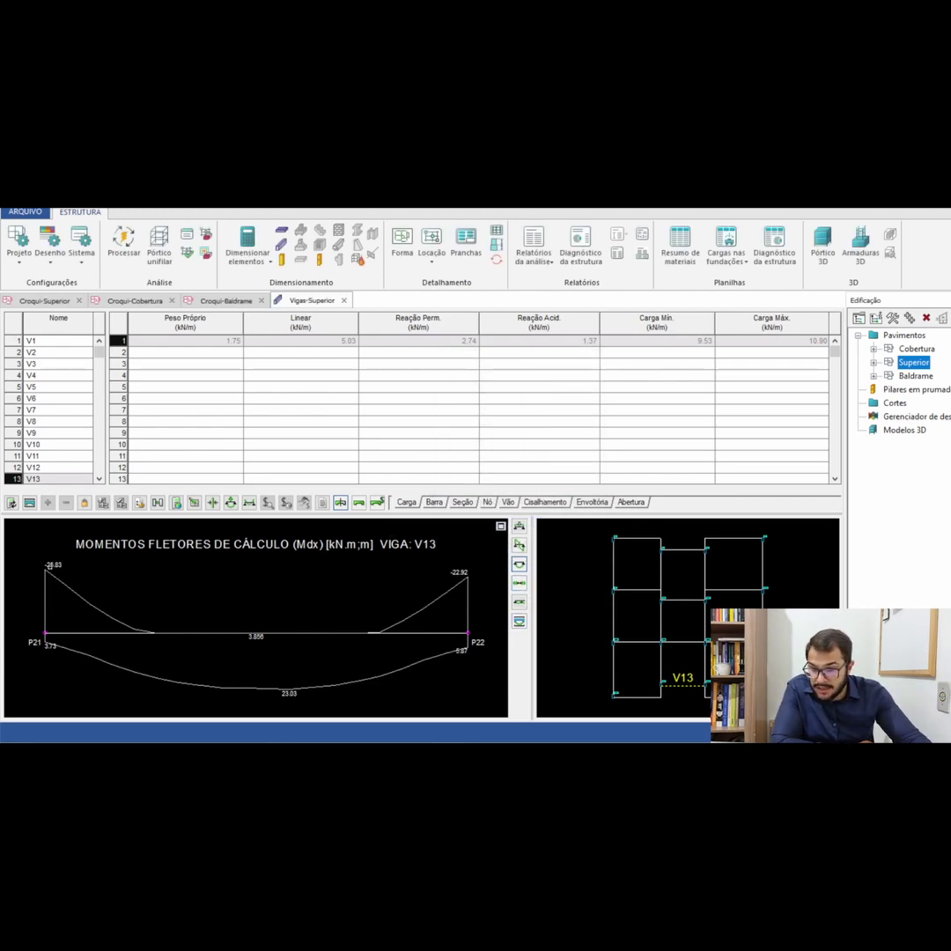
mouse_move(47, 571)
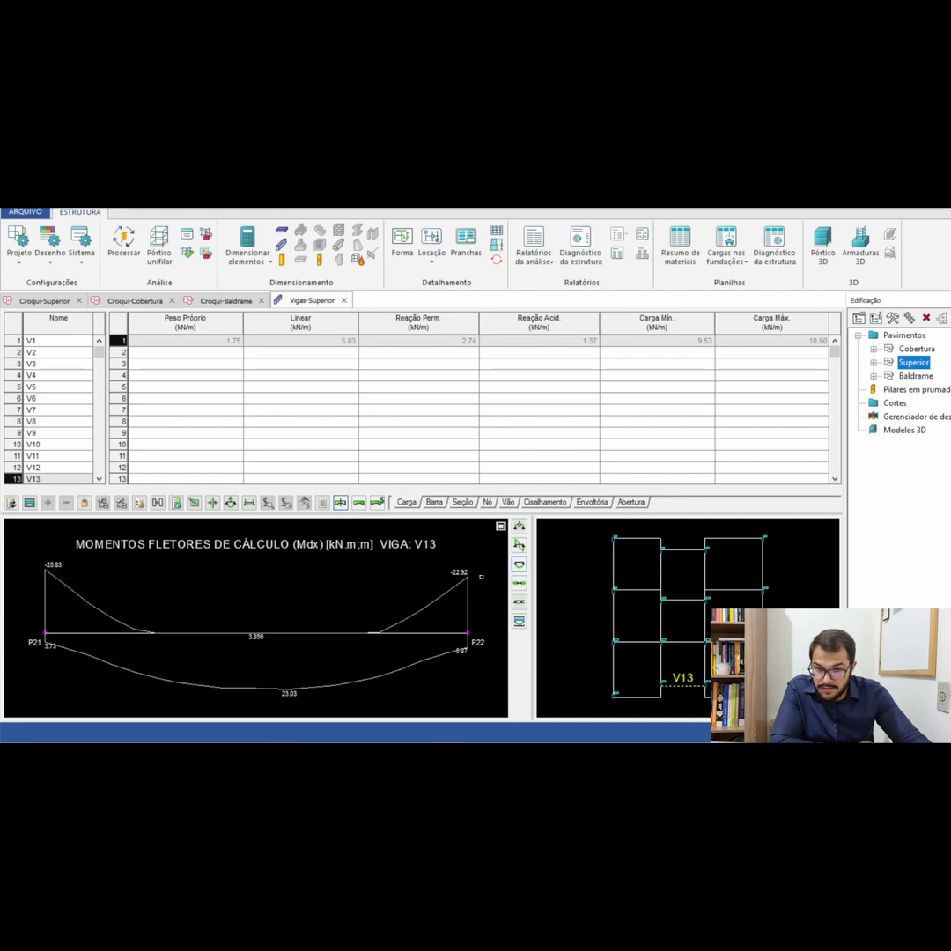
Redisplay beam V13's design bending moment diagram to review the moments after reprocessing.
left_click(520, 582)
left_click(519, 565)
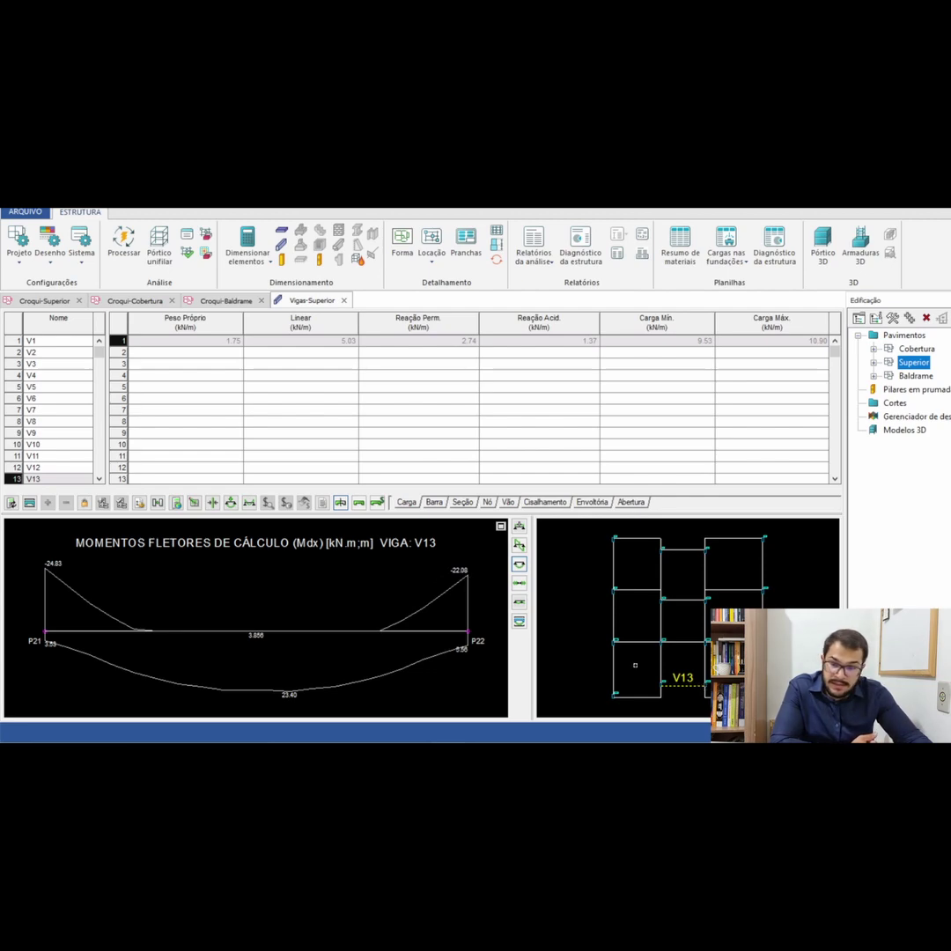
Examine the 10% semi-rigid links at both ends of beam V13, at columns P21 and P22, in the Superior floor sketch.
left_click(44, 301)
scroll(553, 500, "down", 1)
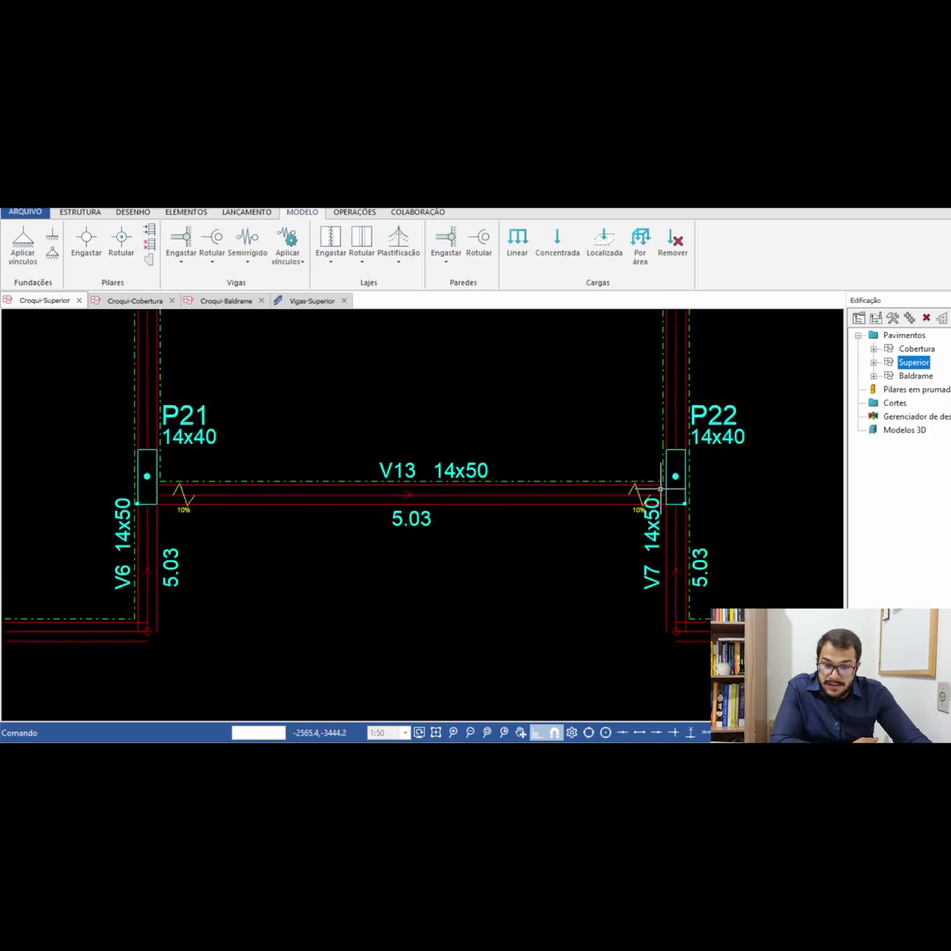
scroll(600, 493, "up", 4)
scroll(646, 493, "down", 3)
scroll(647, 495, "up", 2)
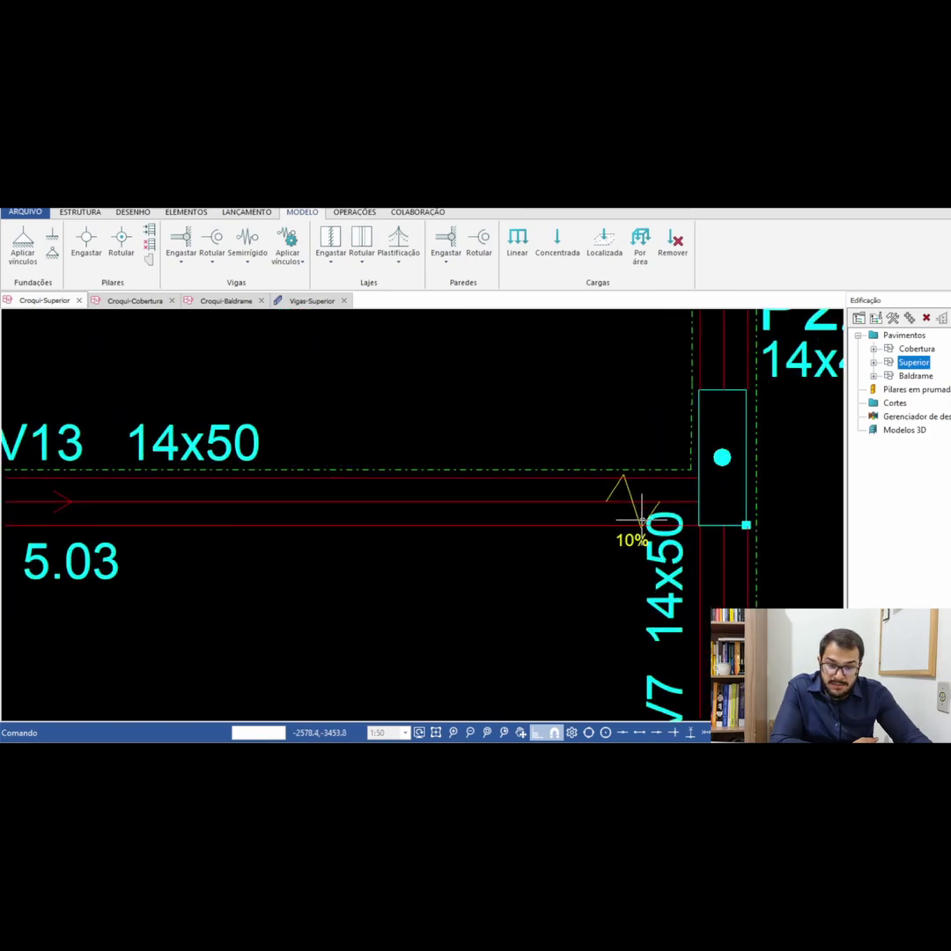
scroll(632, 504, "down", 2)
scroll(640, 499, "up", 1)
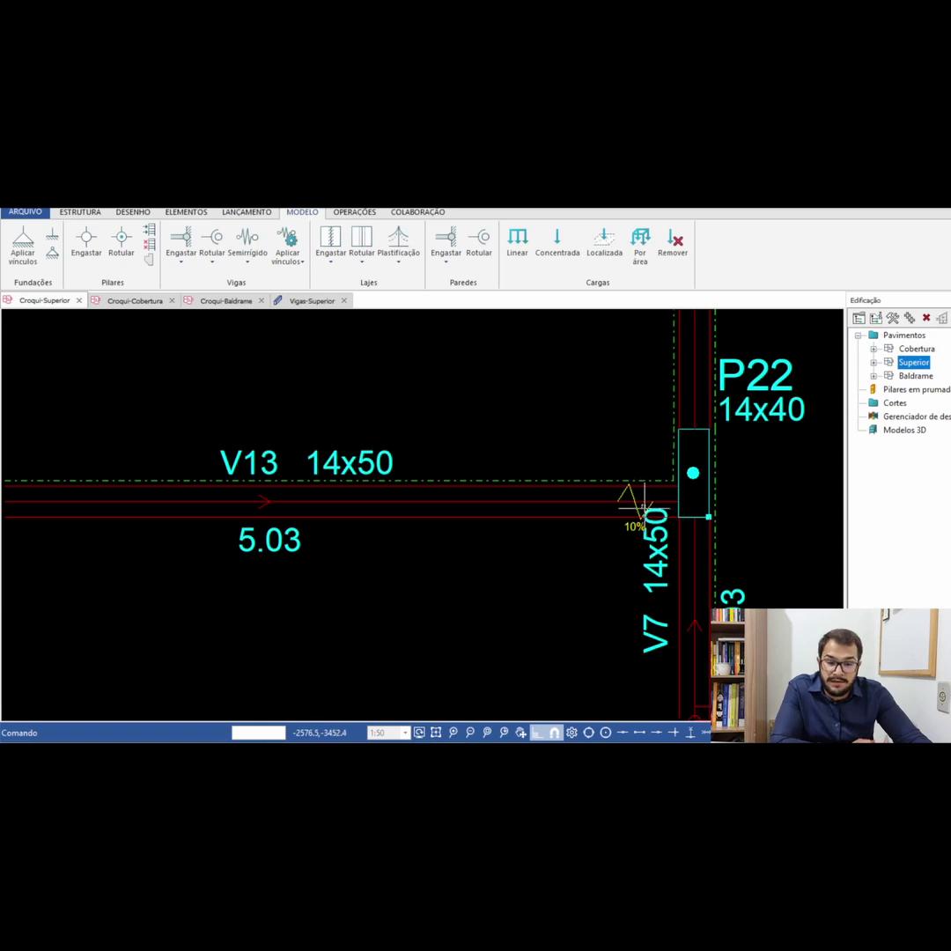
scroll(644, 505, "down", 1)
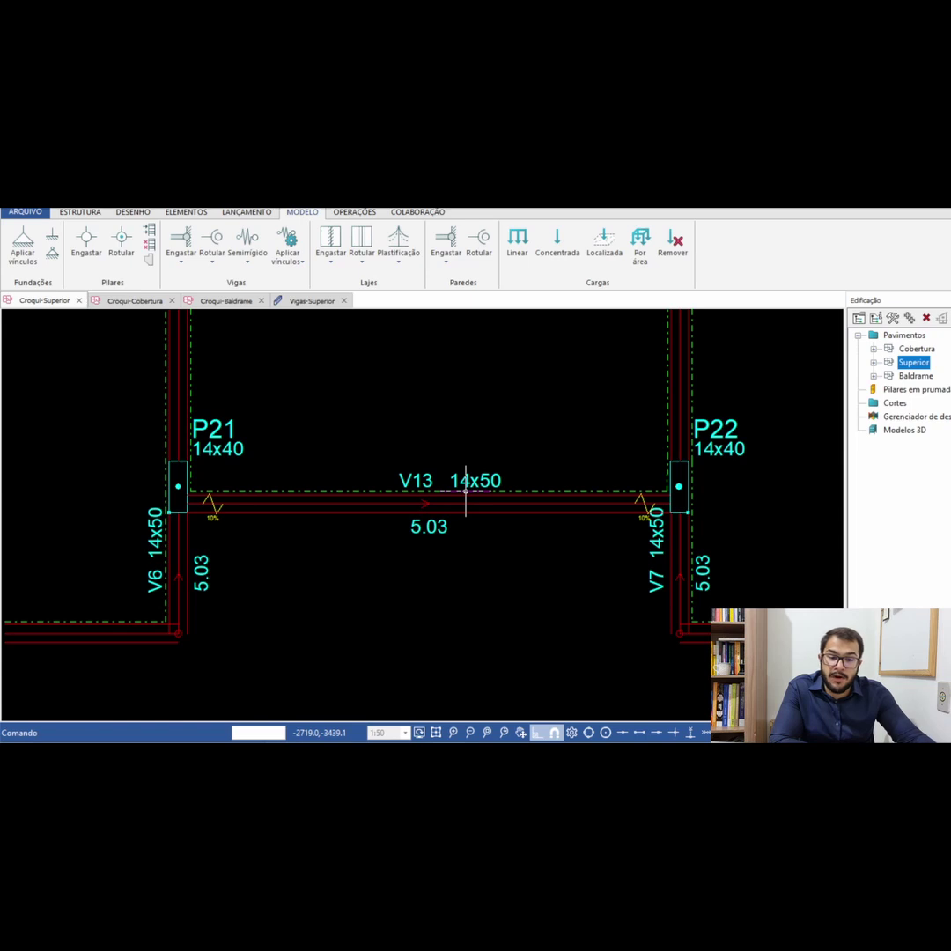
scroll(650, 513, "up", 2)
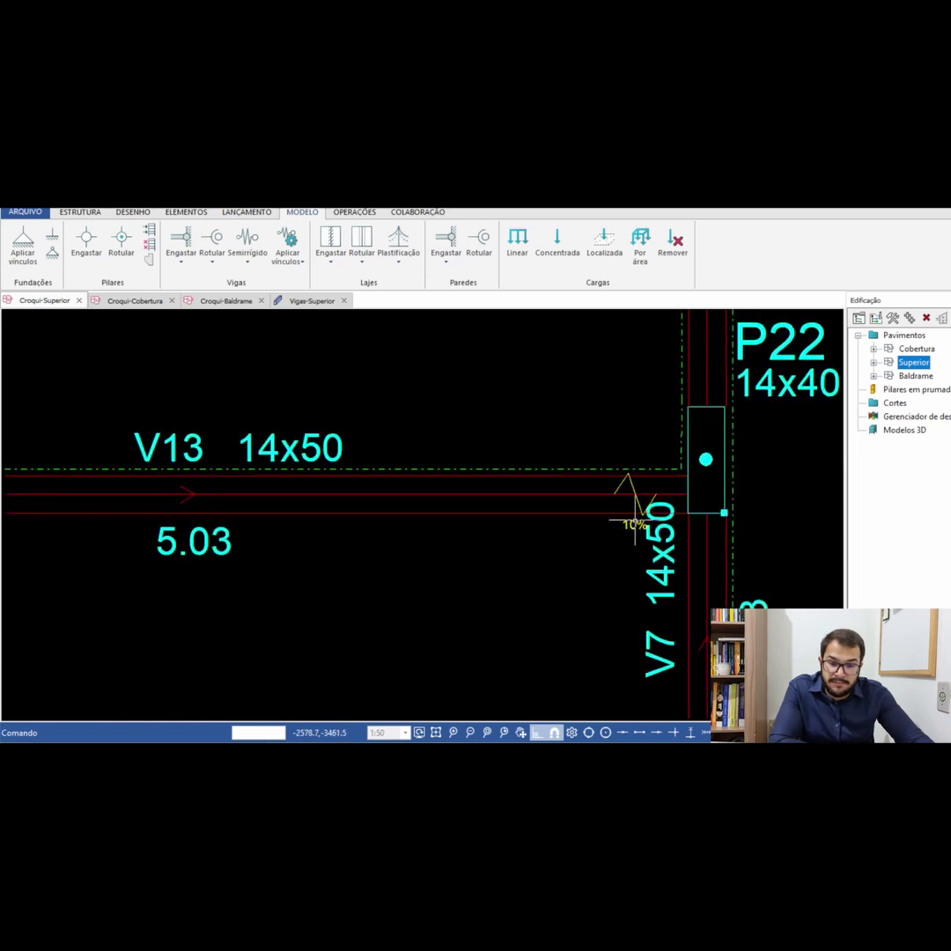
scroll(634, 515, "down", 2)
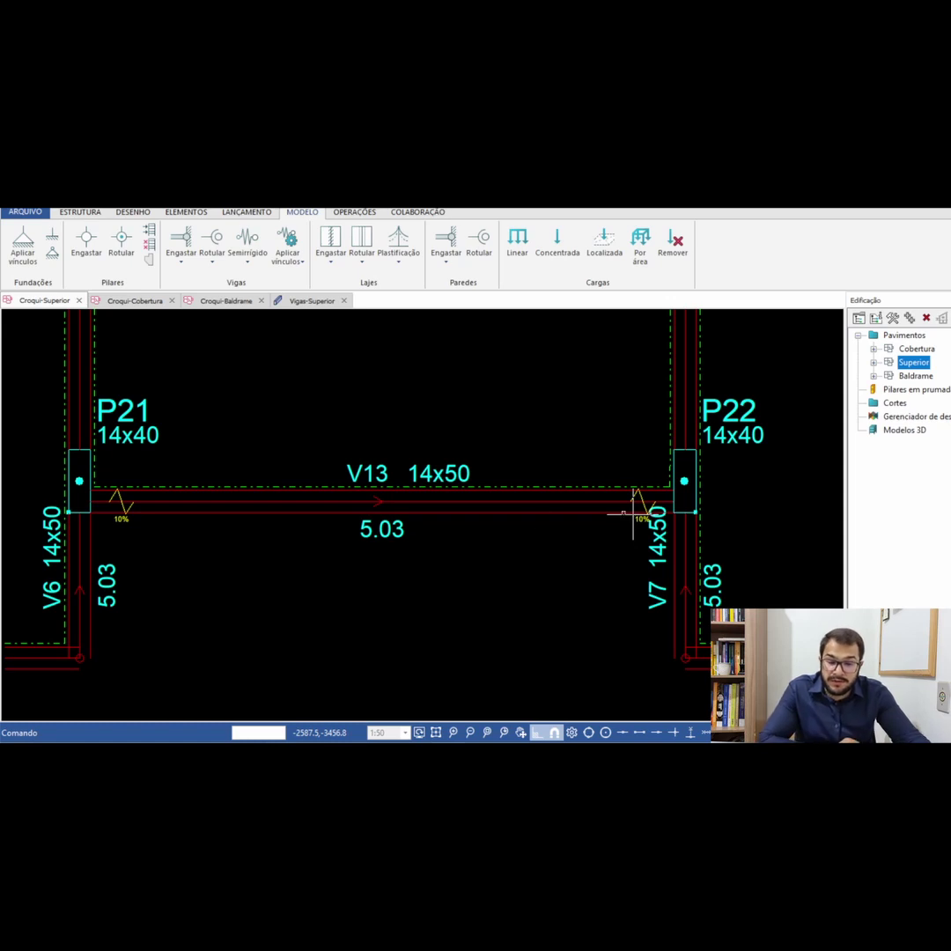
scroll(493, 467, "down", 2)
scroll(350, 509, "up", 1)
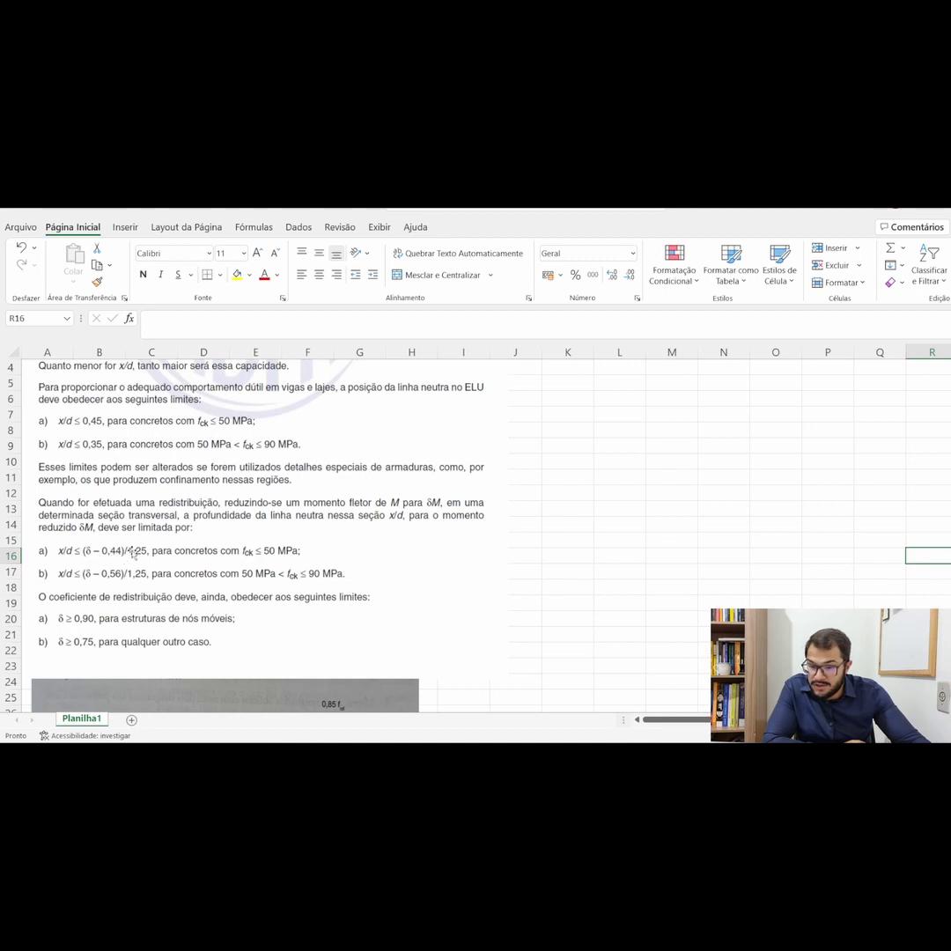
Switch to the Excel worksheet, label cell M15 "x/d" and calculate the neutral axis limit in N16 with =(0.9-0.44)/1.25.
left_click(673, 539)
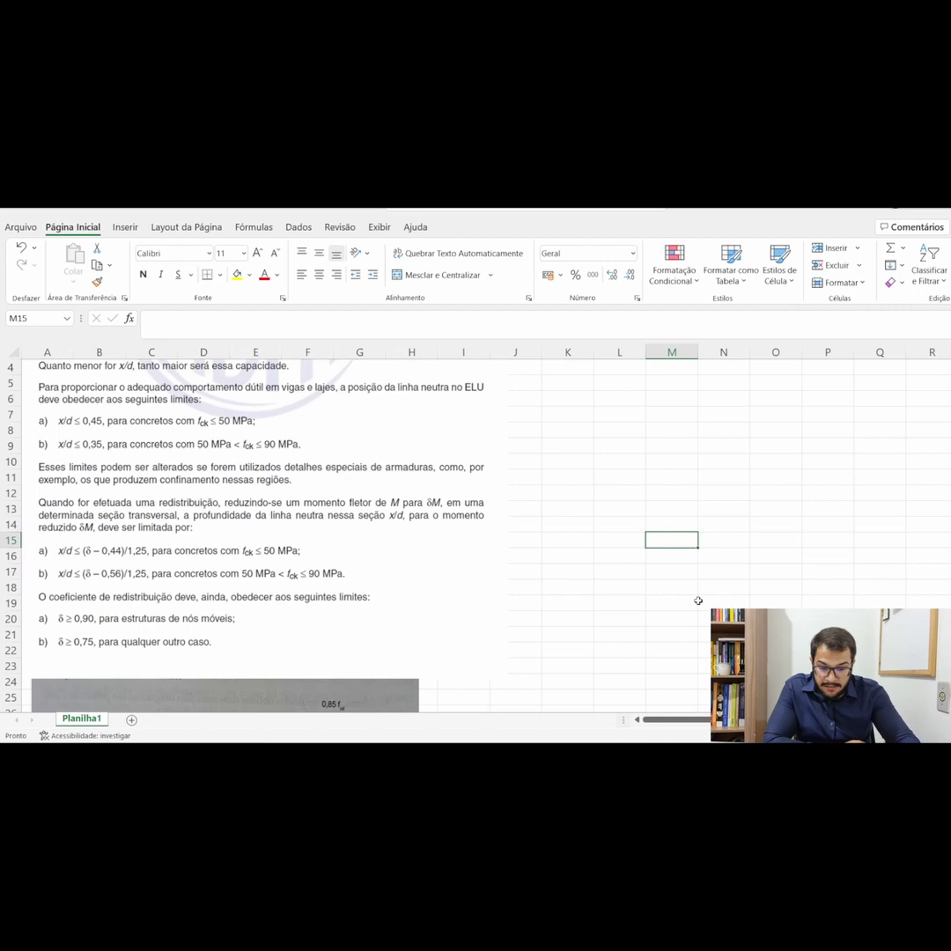
type("x/d")
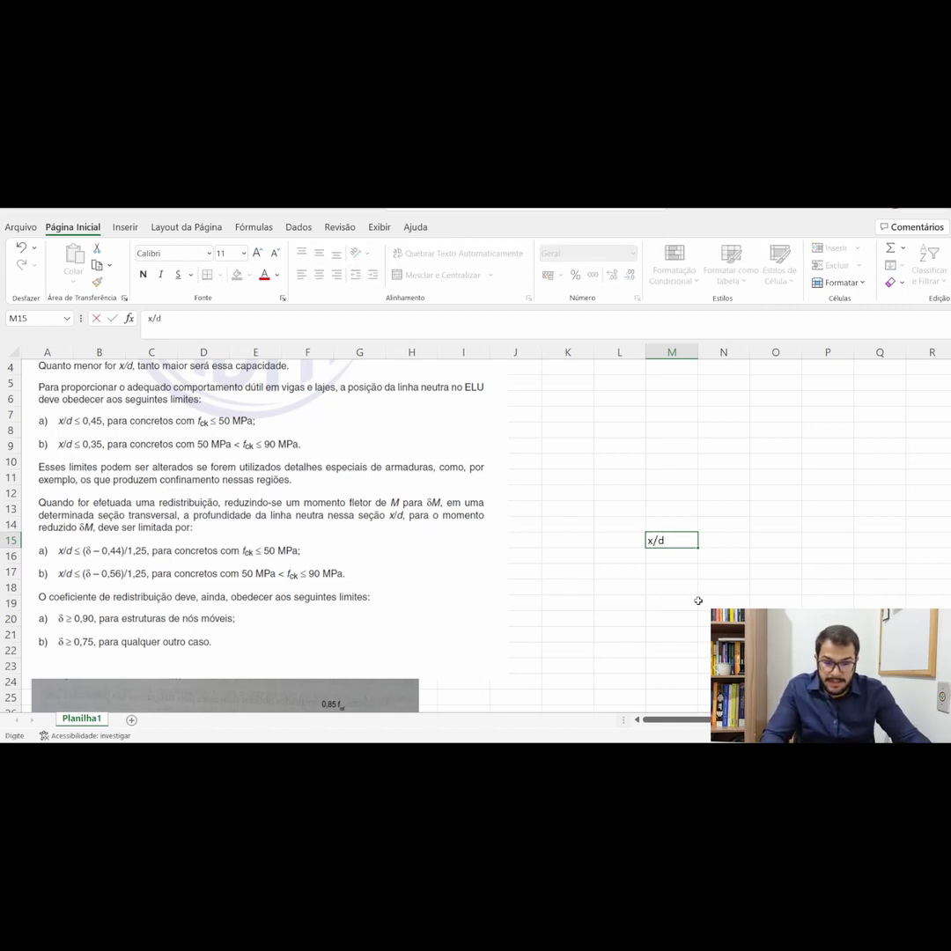
left_click(728, 545)
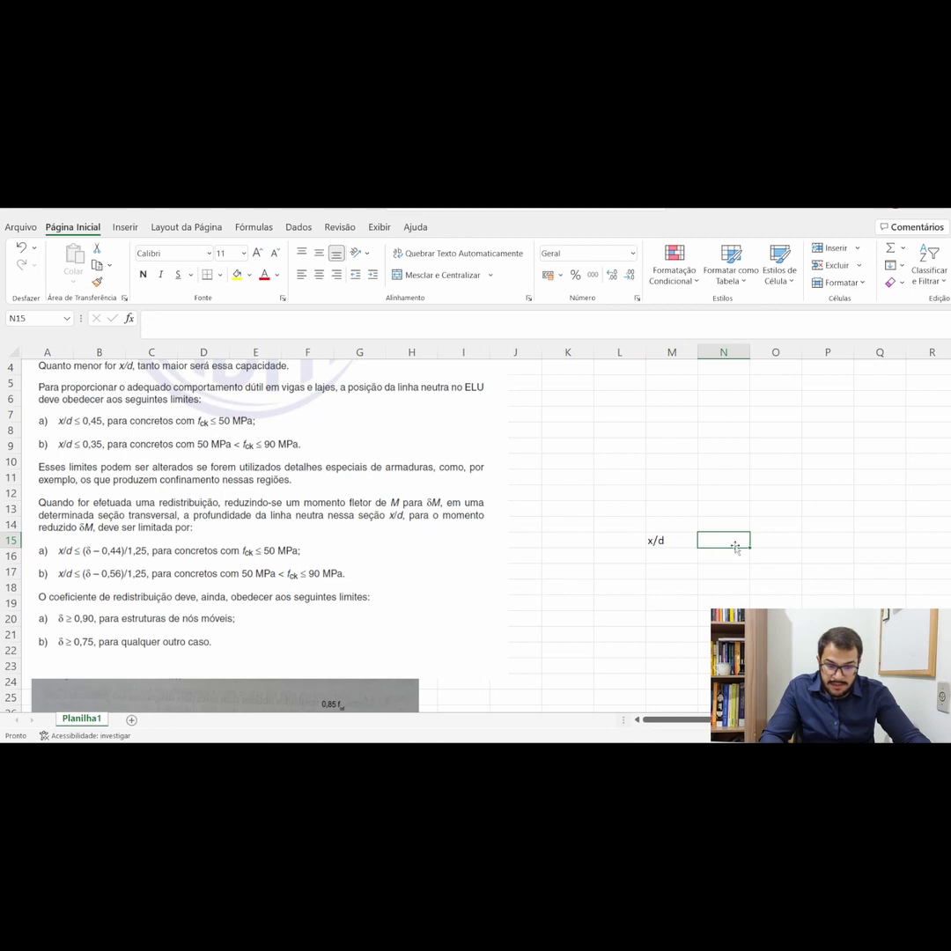
left_click(730, 558)
type("=")
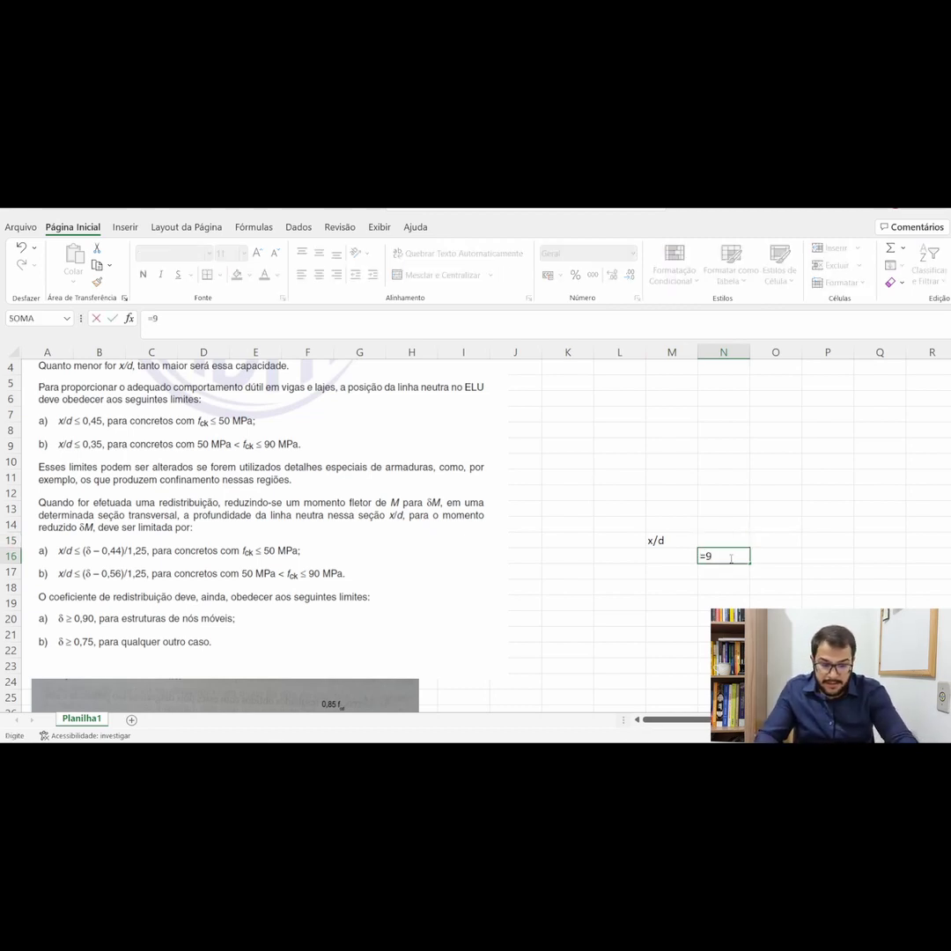
type("(0.9")
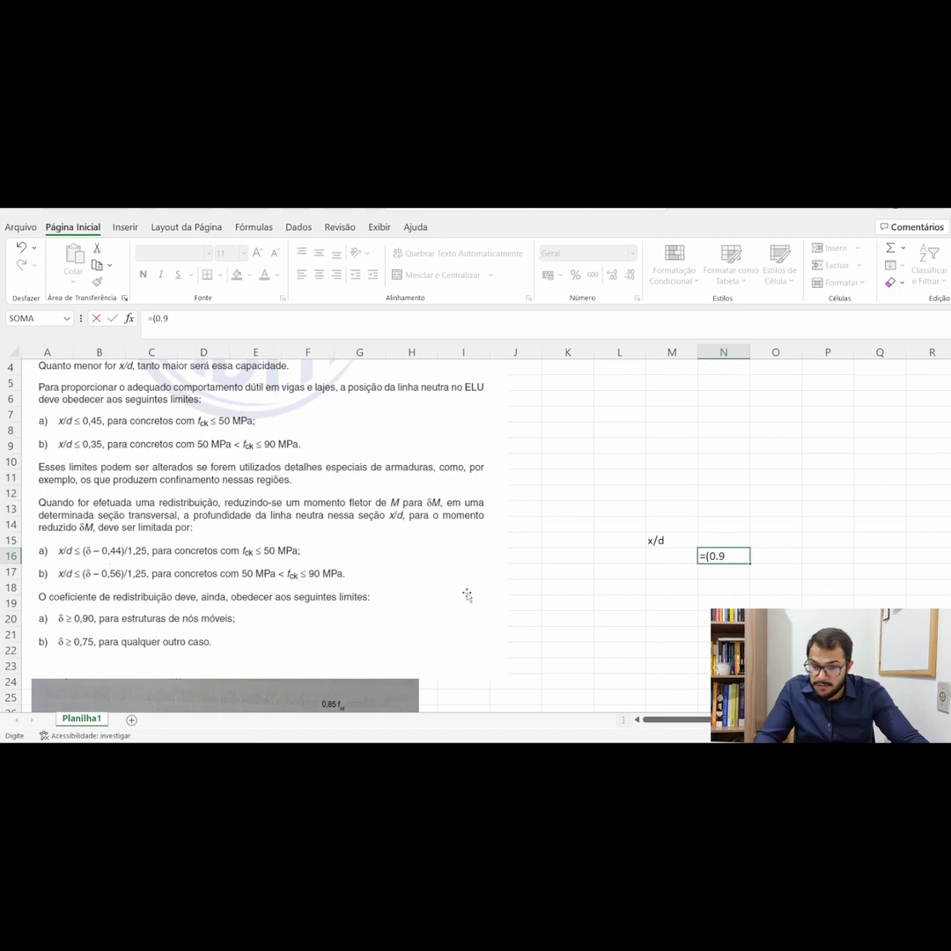
type("-0.44)/")
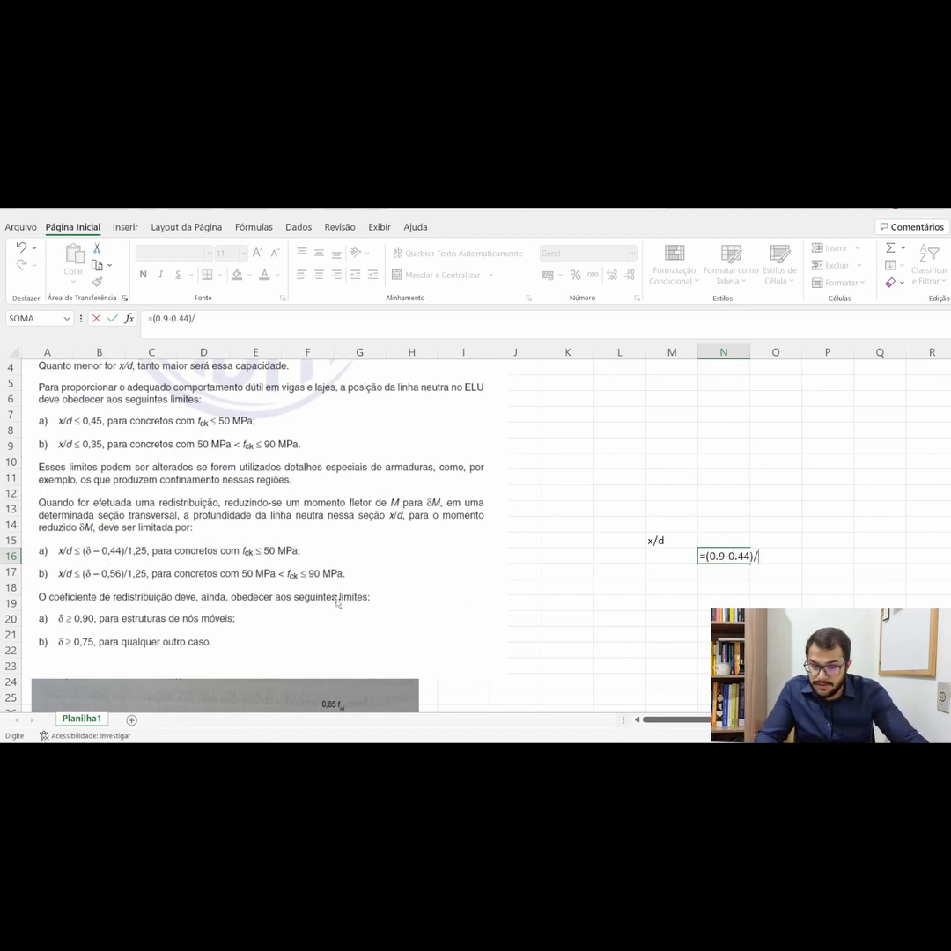
type("1.25")
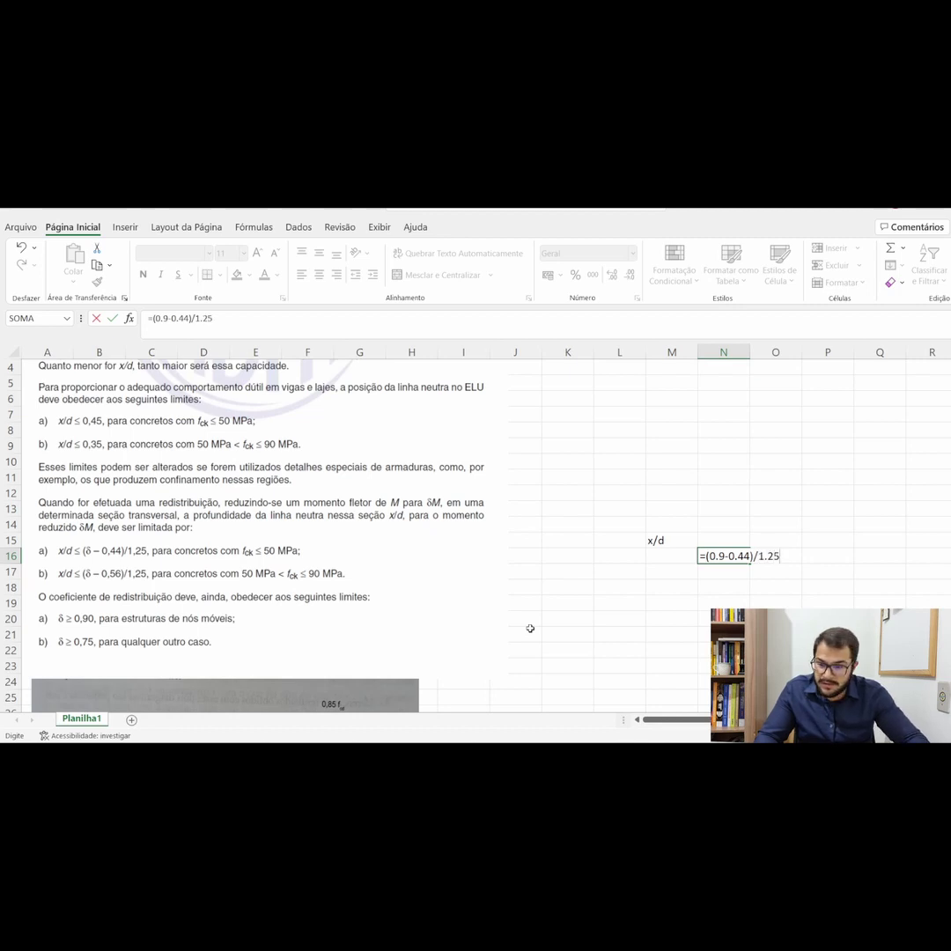
key("Return")
left_click(729, 556)
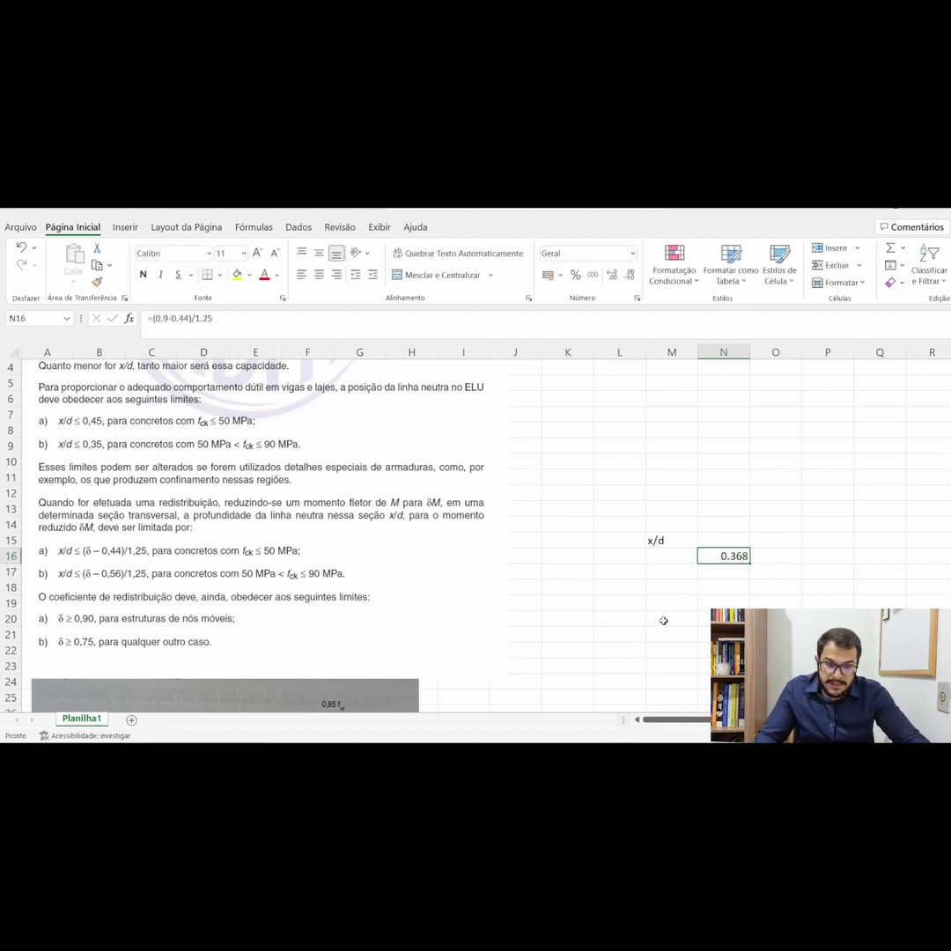
Change the M15 label to "x/d <=" and enter the limit 0.368 beside it in N15.
left_click(665, 540)
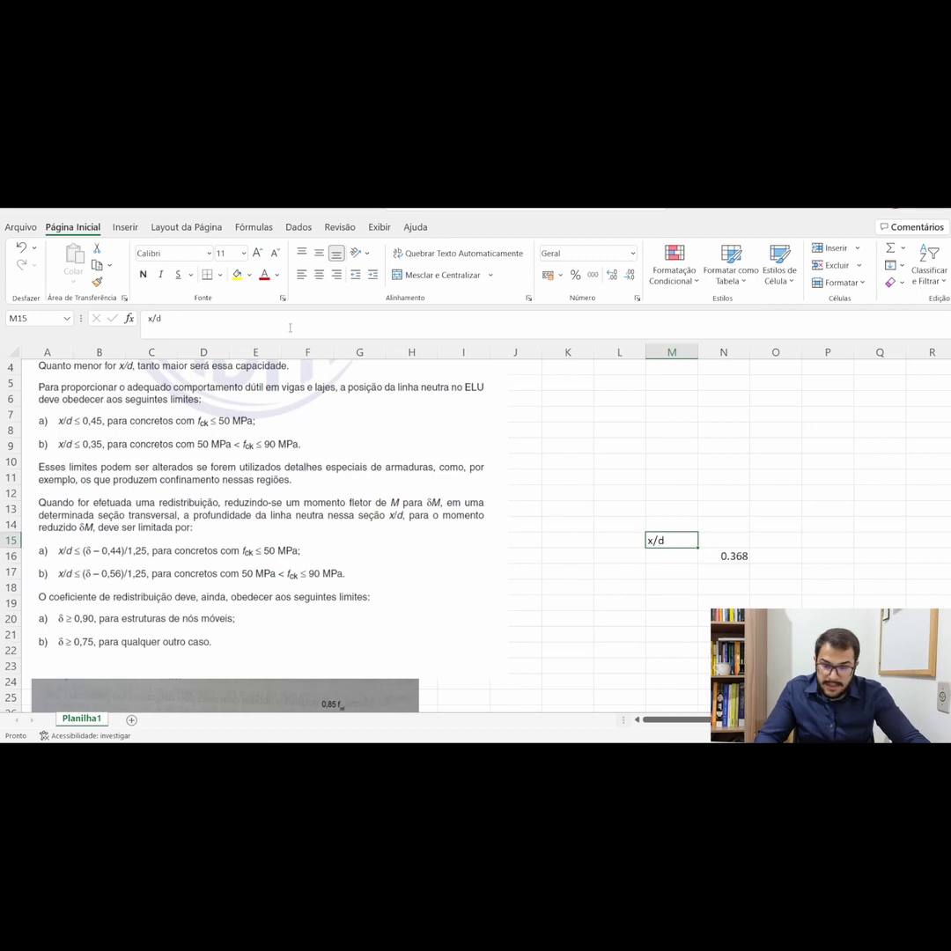
left_click(209, 316)
type("<=")
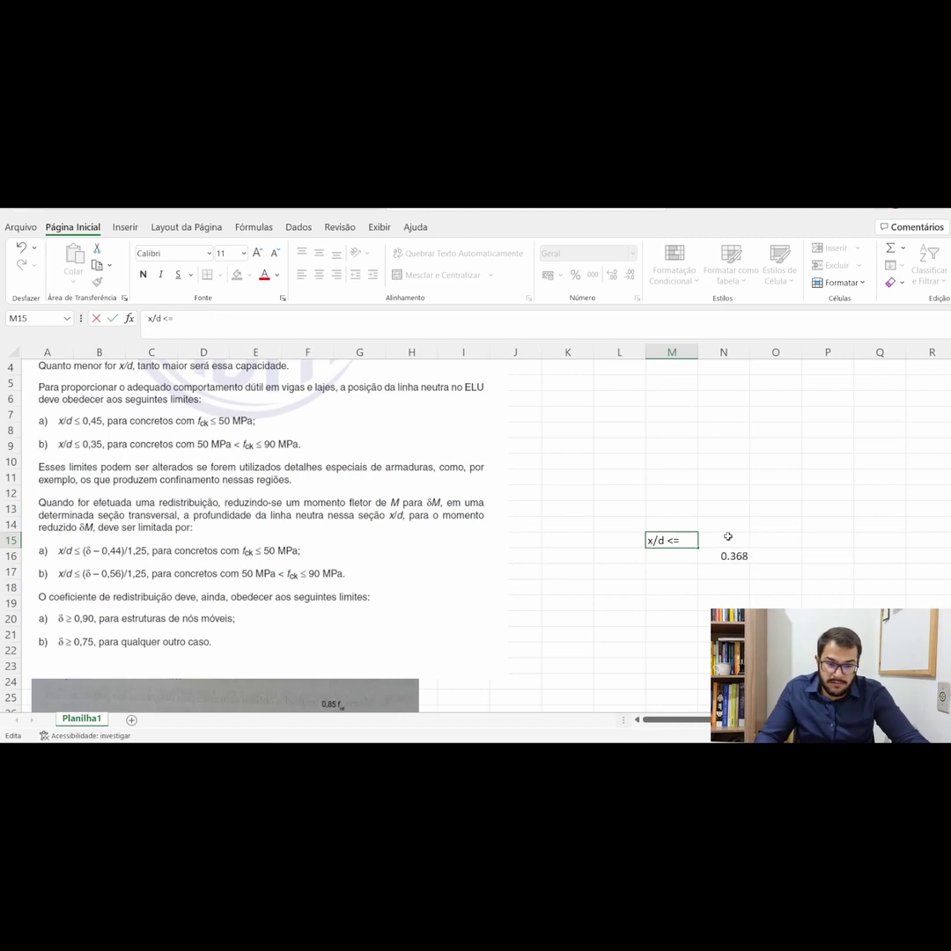
left_click(728, 537)
type("0.368")
key("Return")
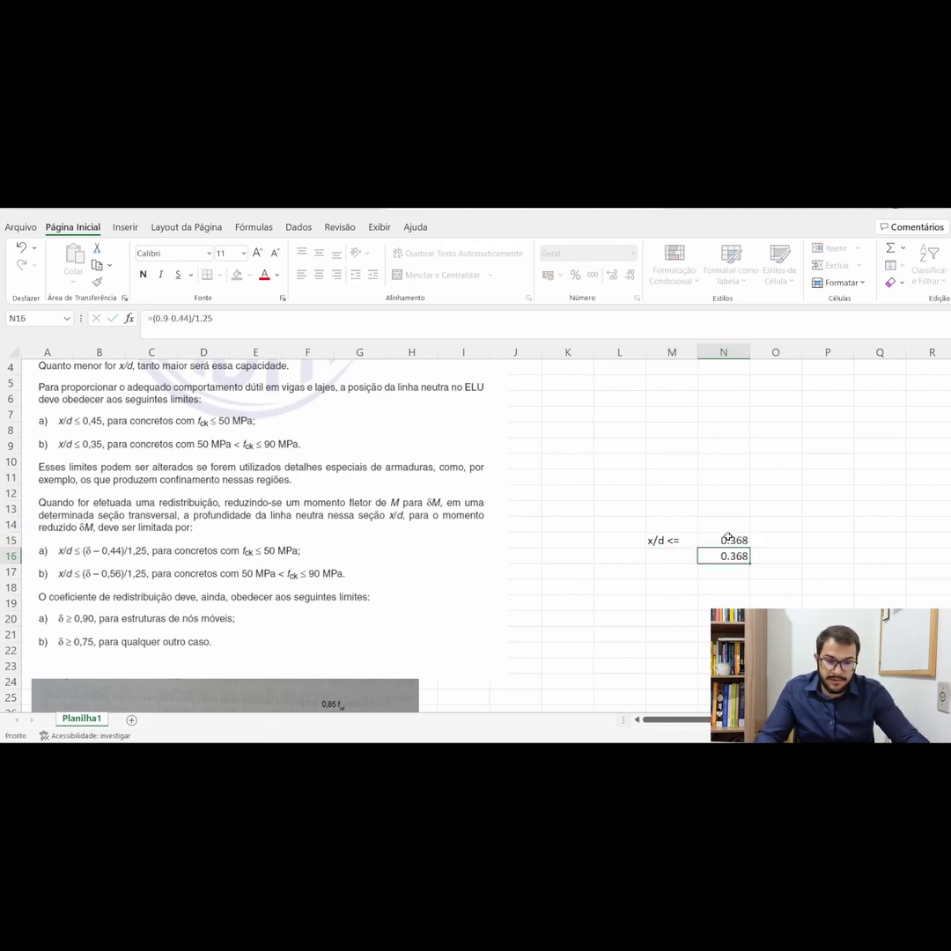
left_click_drag(673, 542, 727, 540)
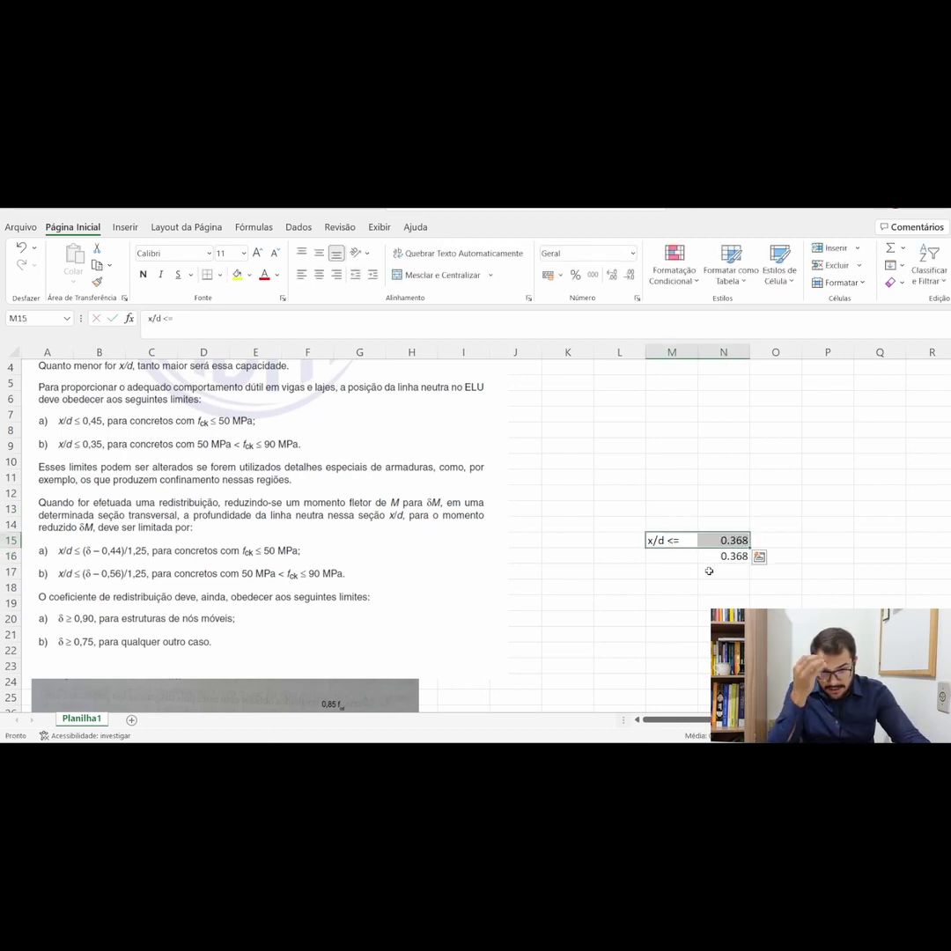
Add the row labels x, d and x/d in cells M18 to M20.
left_click(676, 590)
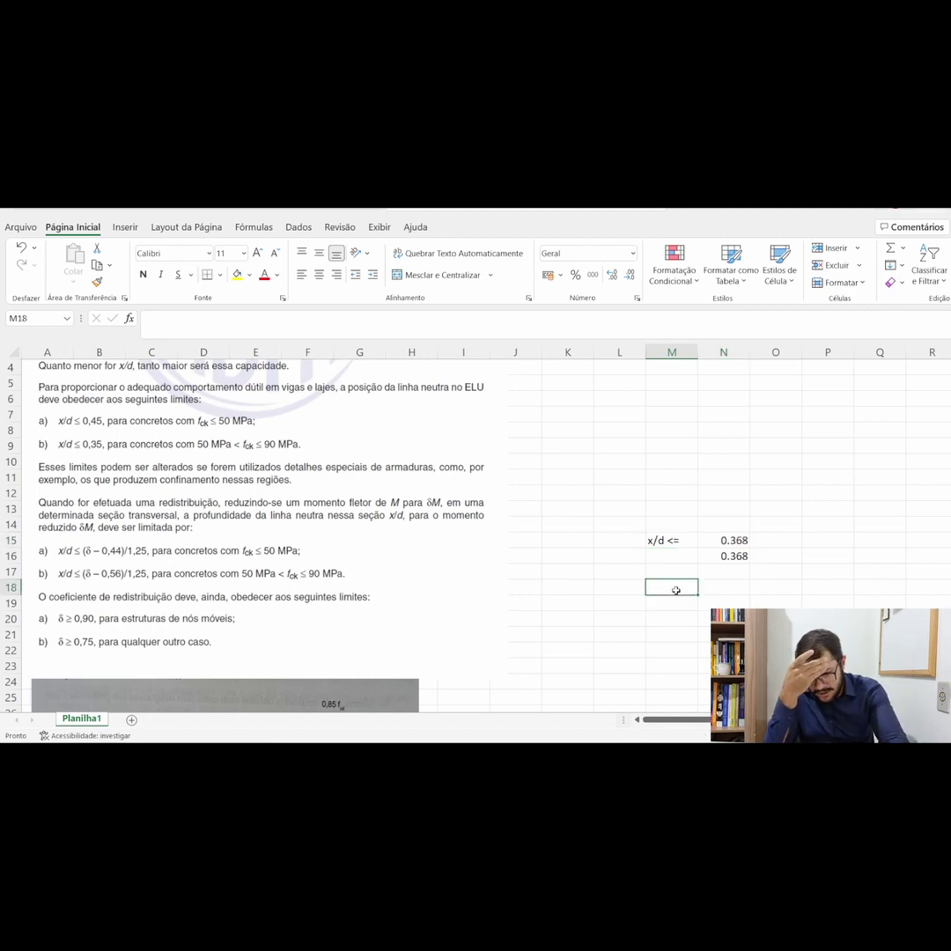
type("x")
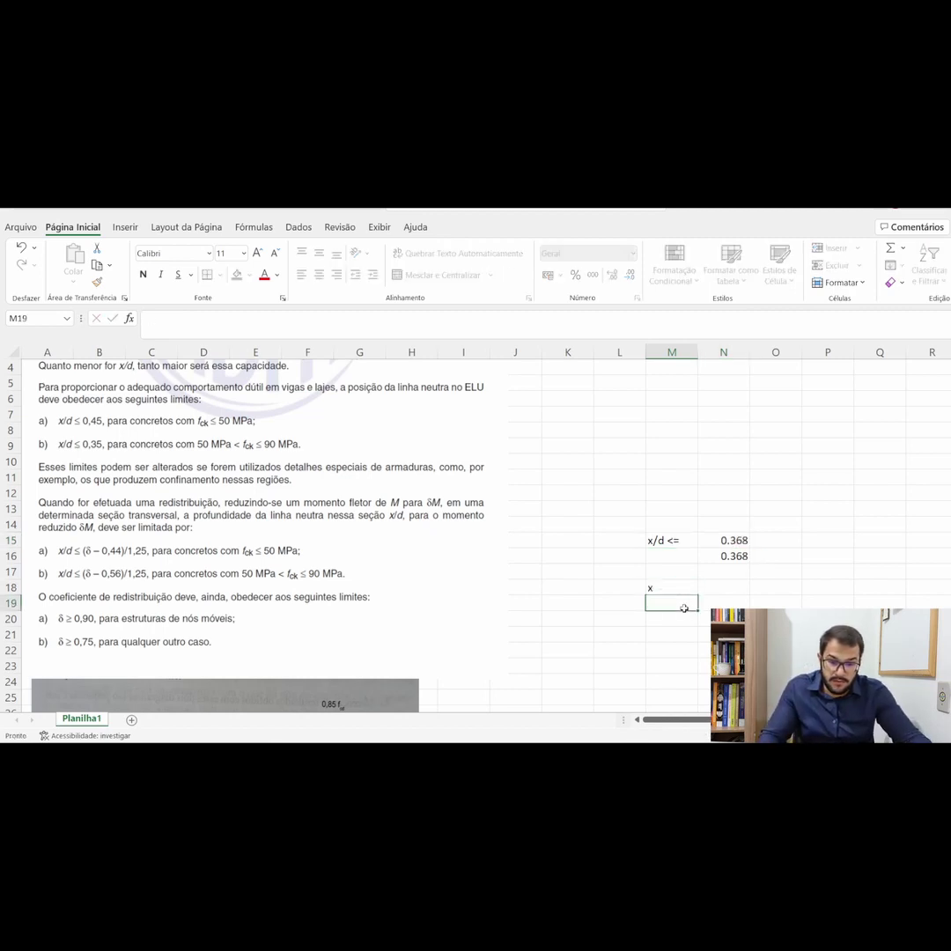
key("Return")
type("d")
key("Return")
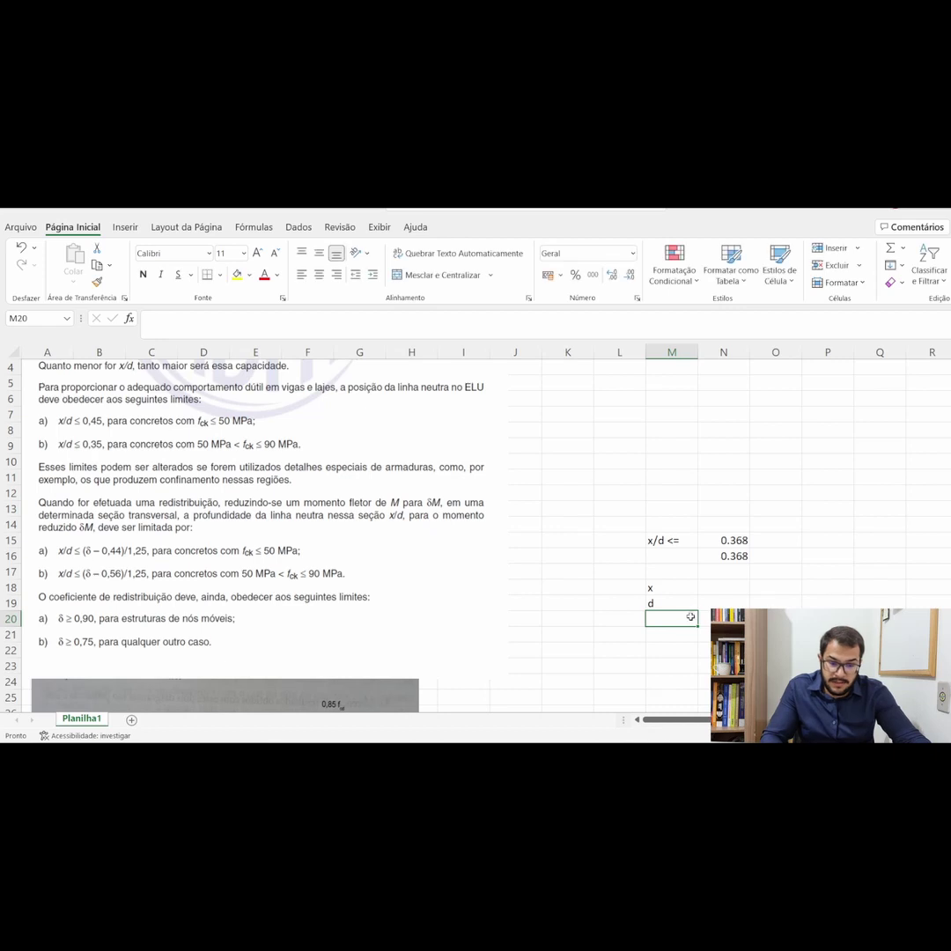
type("x/")
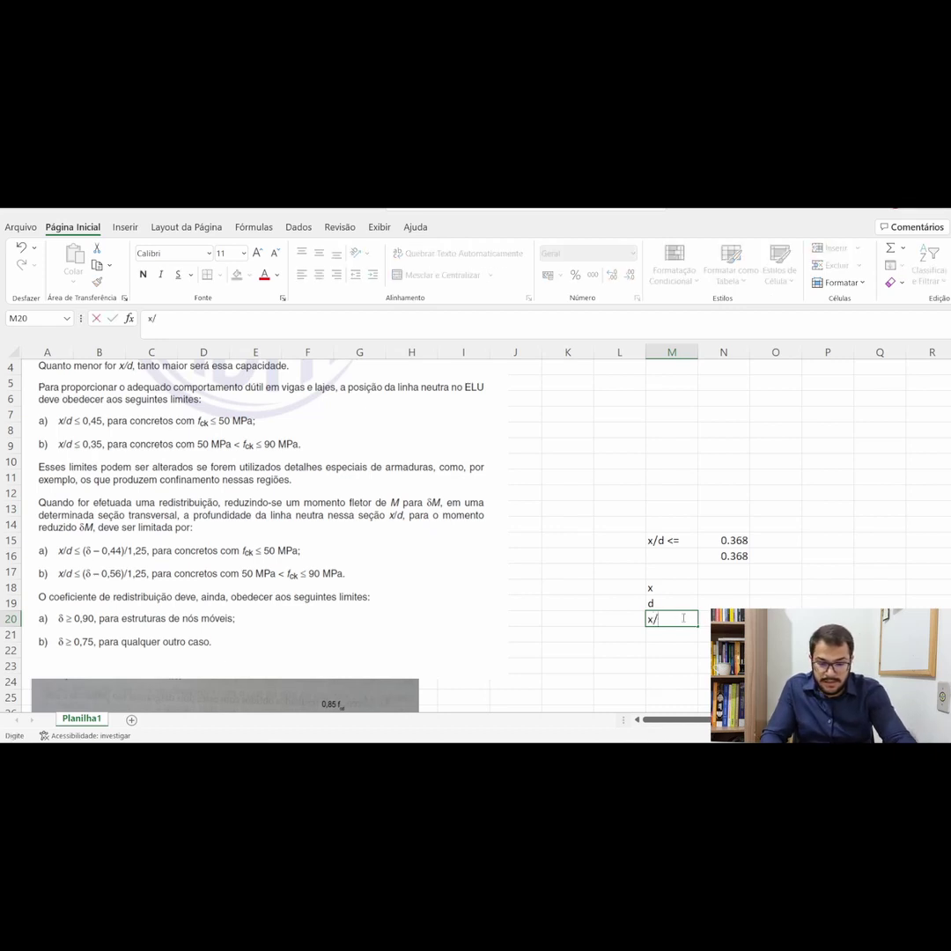
type("d")
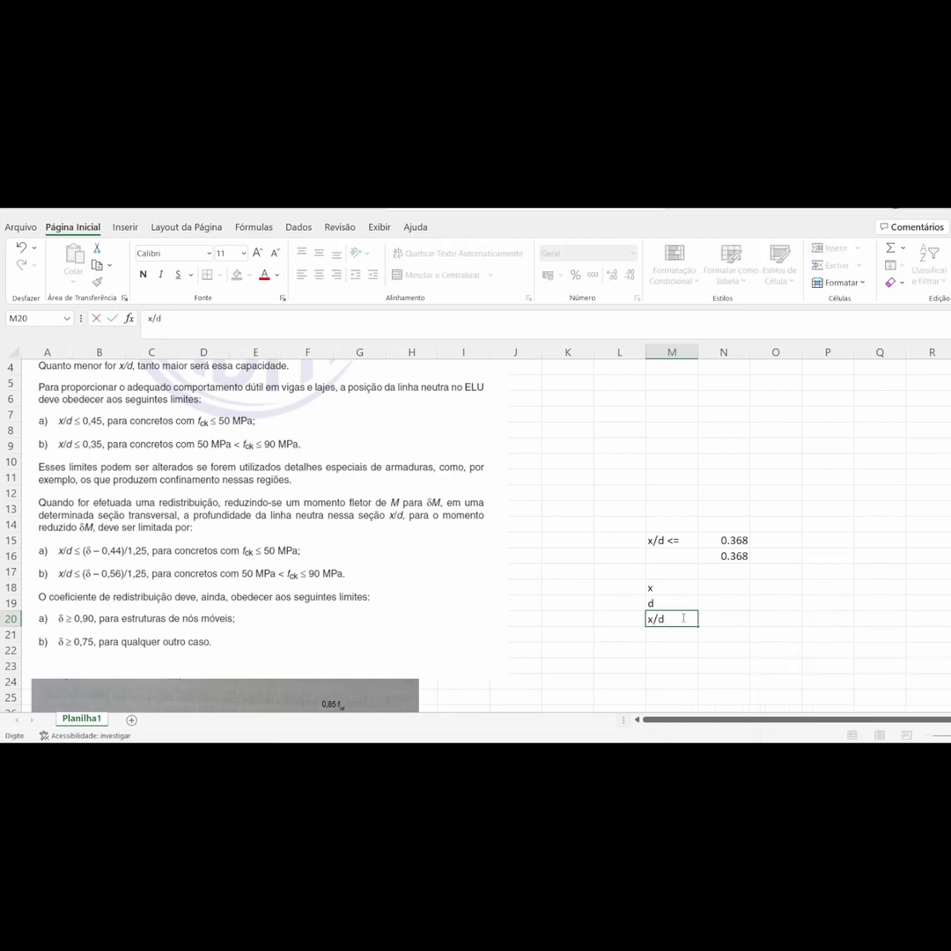
Enter a formula in N20 that divides the x value in N18 by the d value in N19.
left_click(743, 619)
type("=")
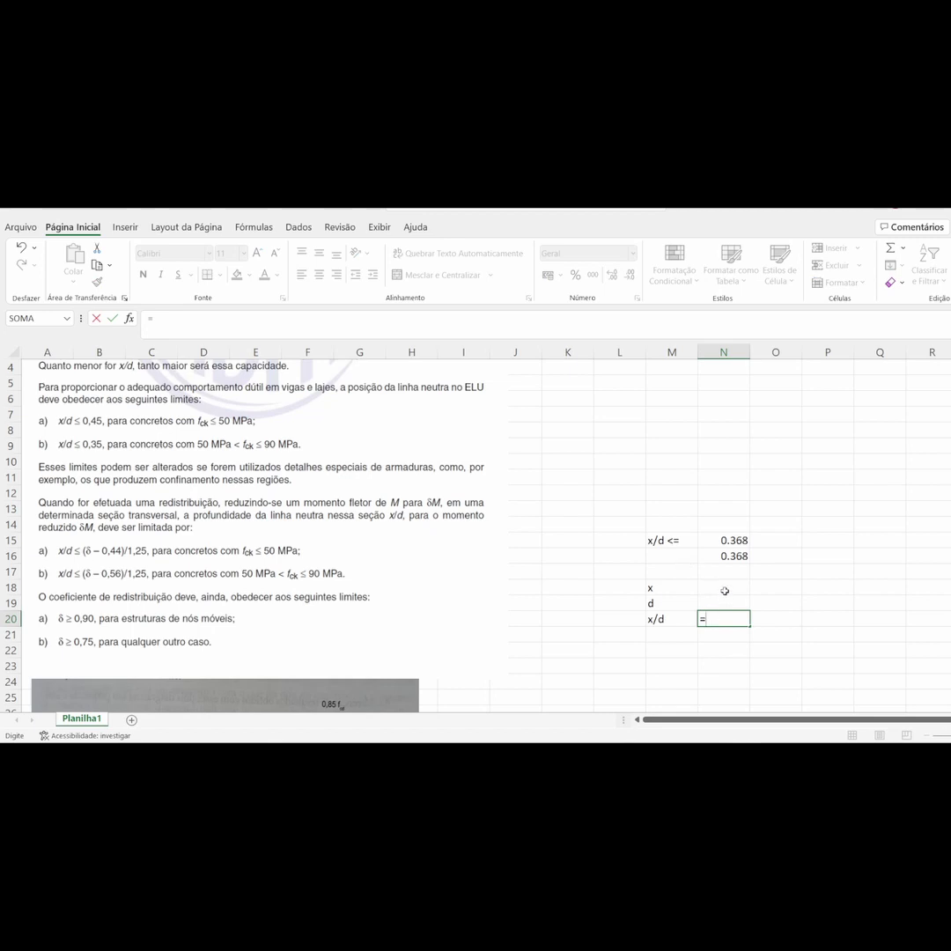
left_click(724, 591)
type("/")
left_click(724, 604)
key("Return")
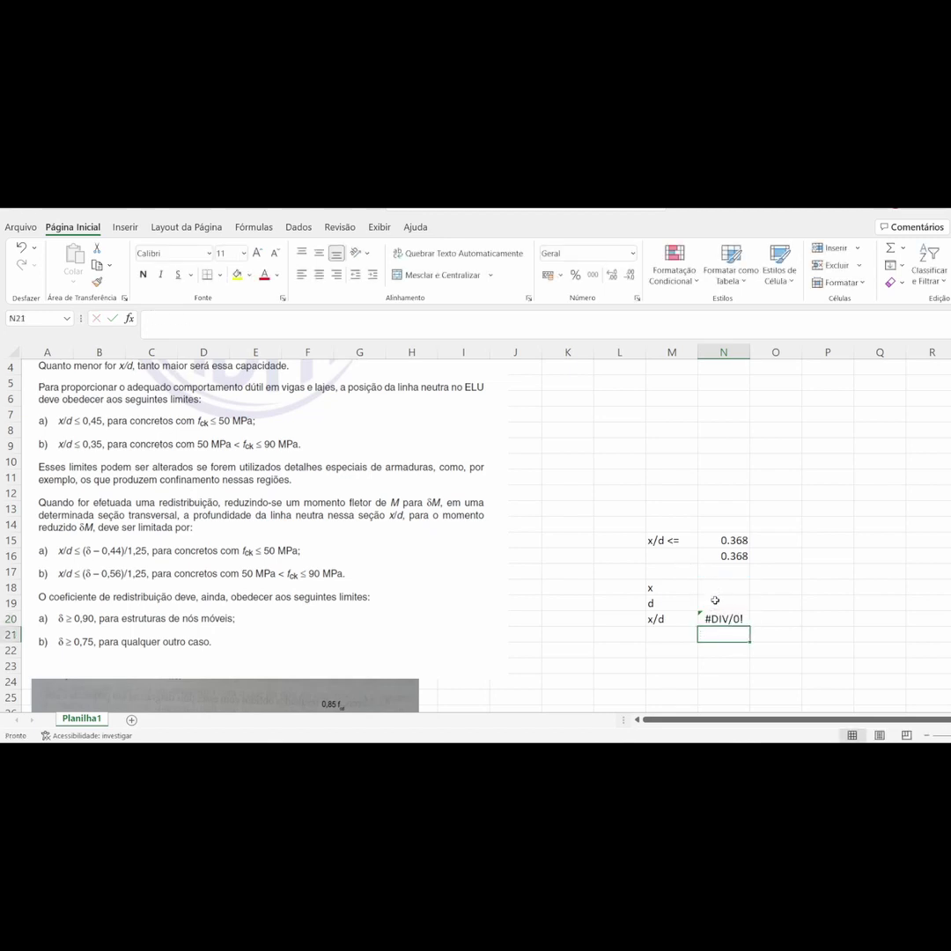
Move the x/d limit block from M15:N16 up to M12:N13.
left_click_drag(656, 539, 704, 487)
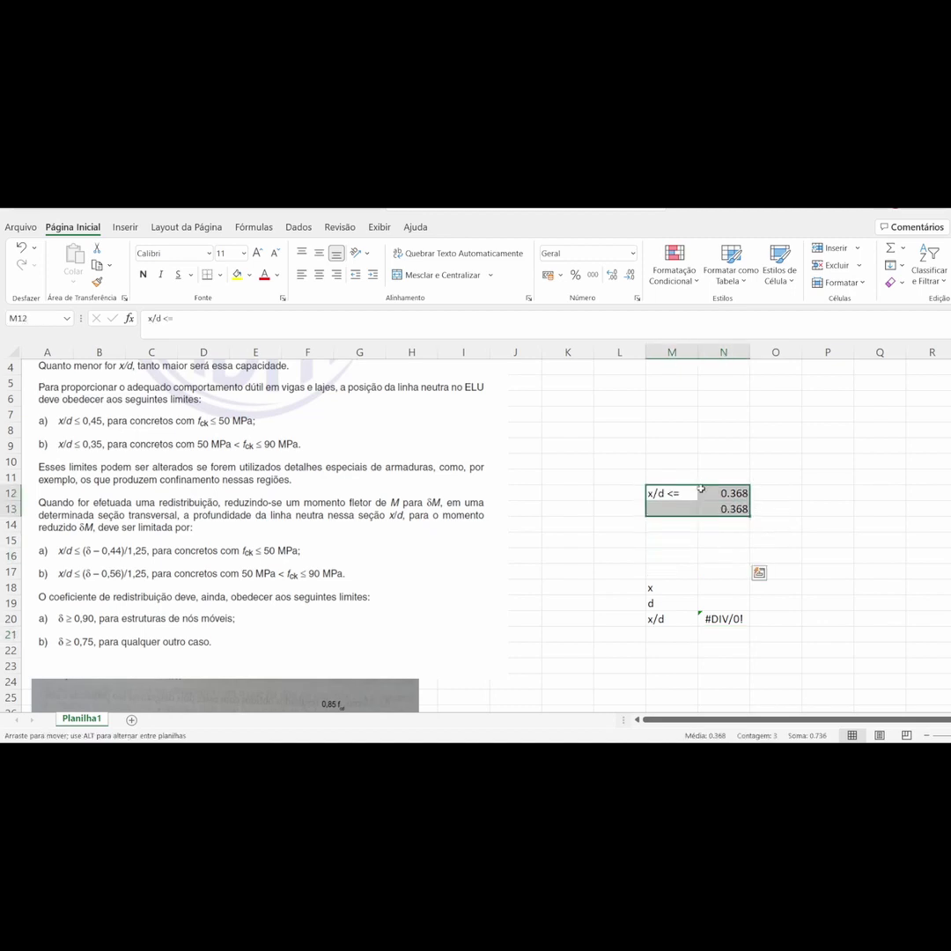
left_click(704, 570)
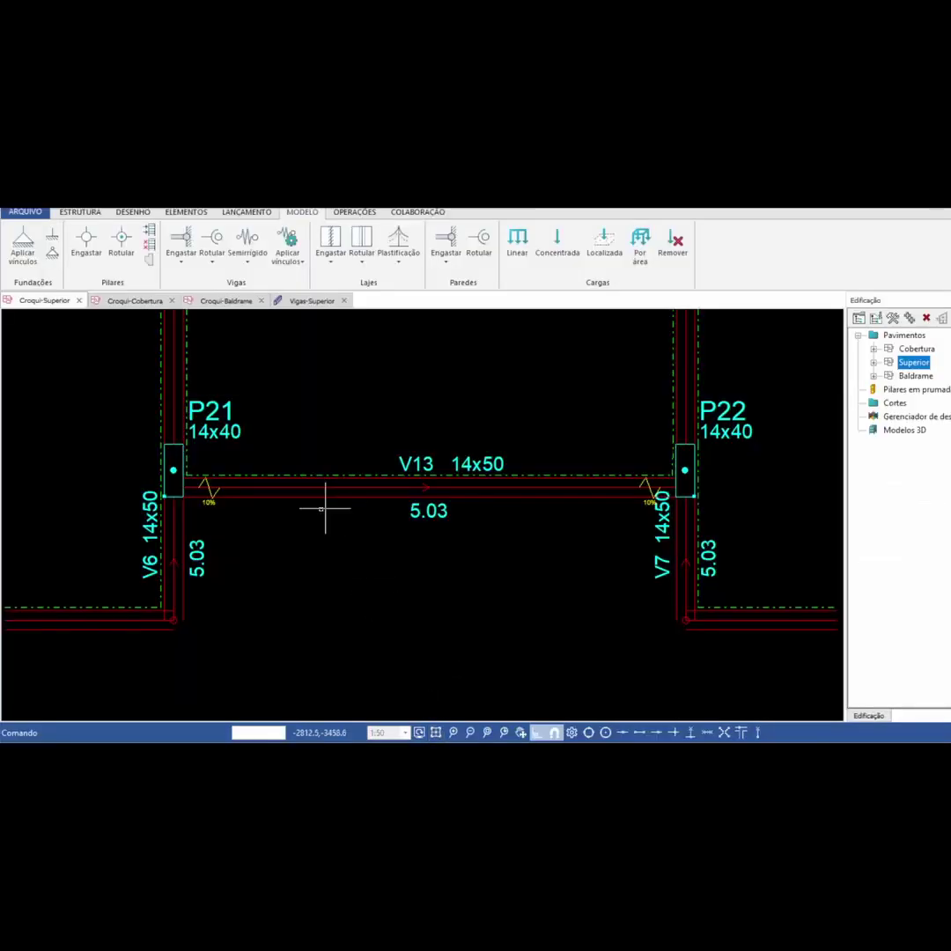
Switch to the Superior floor's beam design window in Eberick and generate beam V13's calculation report in Word.
left_click(314, 302)
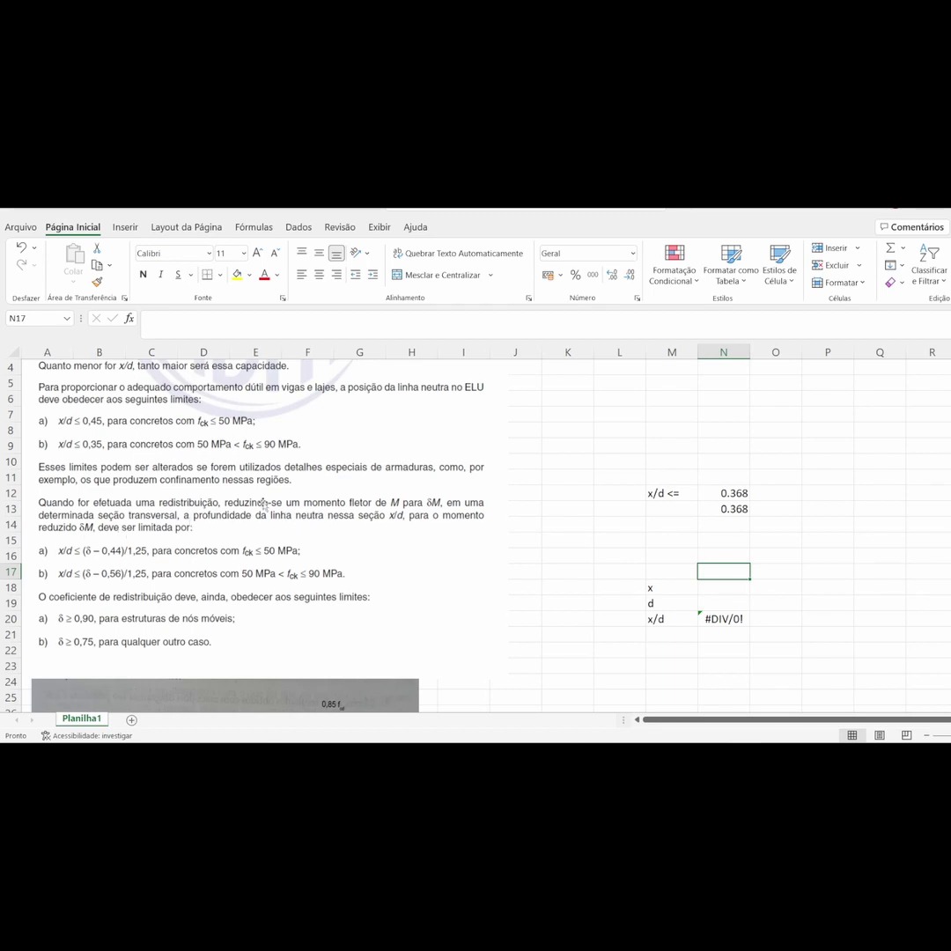
scroll(151, 603, "down", 1)
scroll(210, 537, "up", 2)
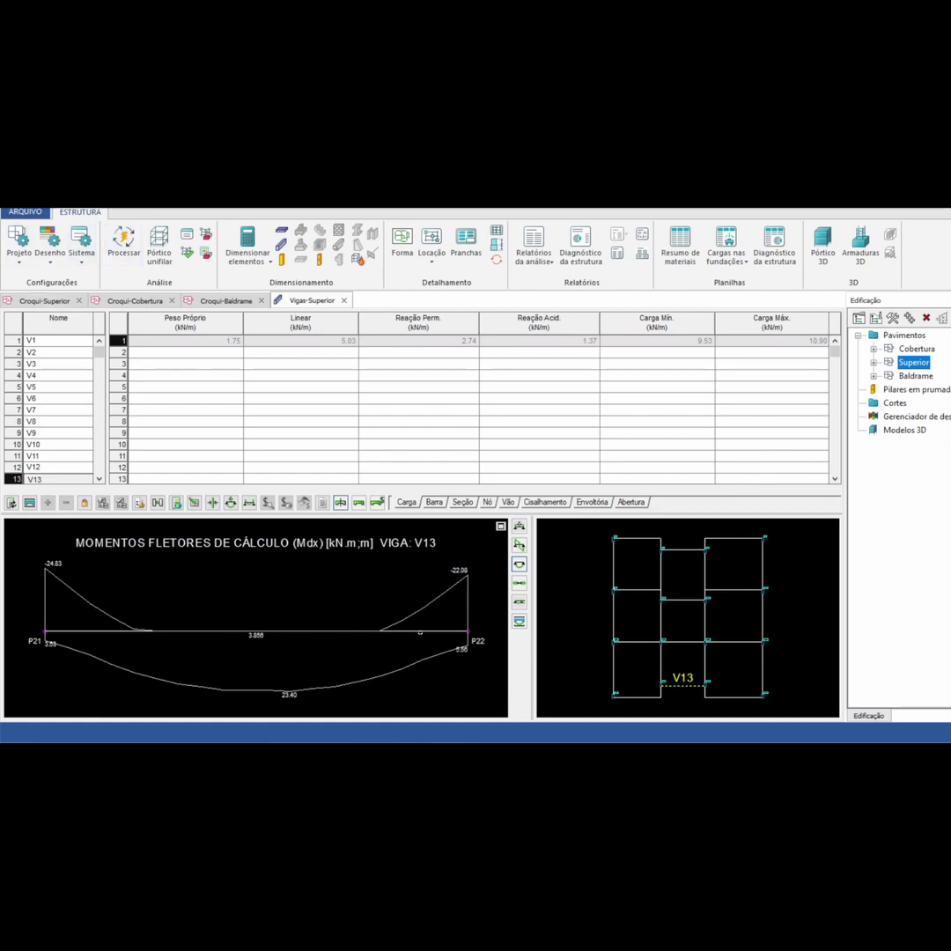
left_click(322, 502)
left_click(377, 564)
left_click(568, 527)
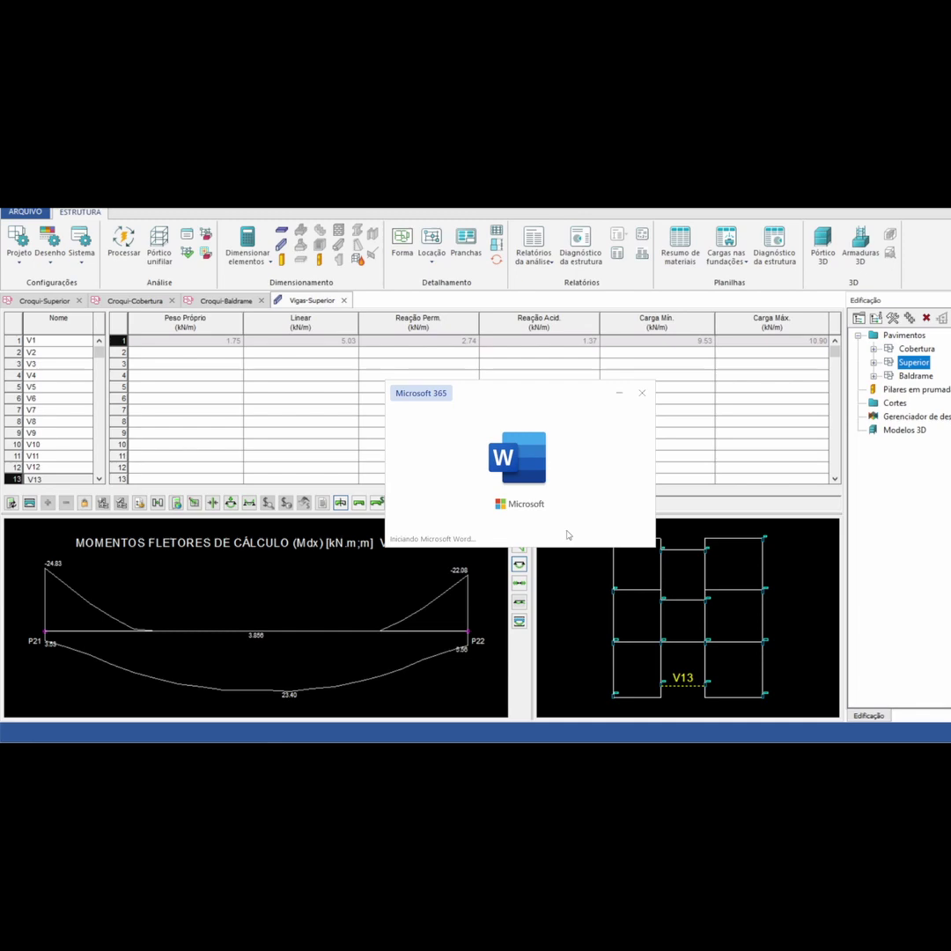
Examine the negative reinforcement design table in beam V13's report and highlight its heading, DIMENSIONAMENTO DA ARMADURA NEGATIVA.
scroll(549, 528, "down", 6)
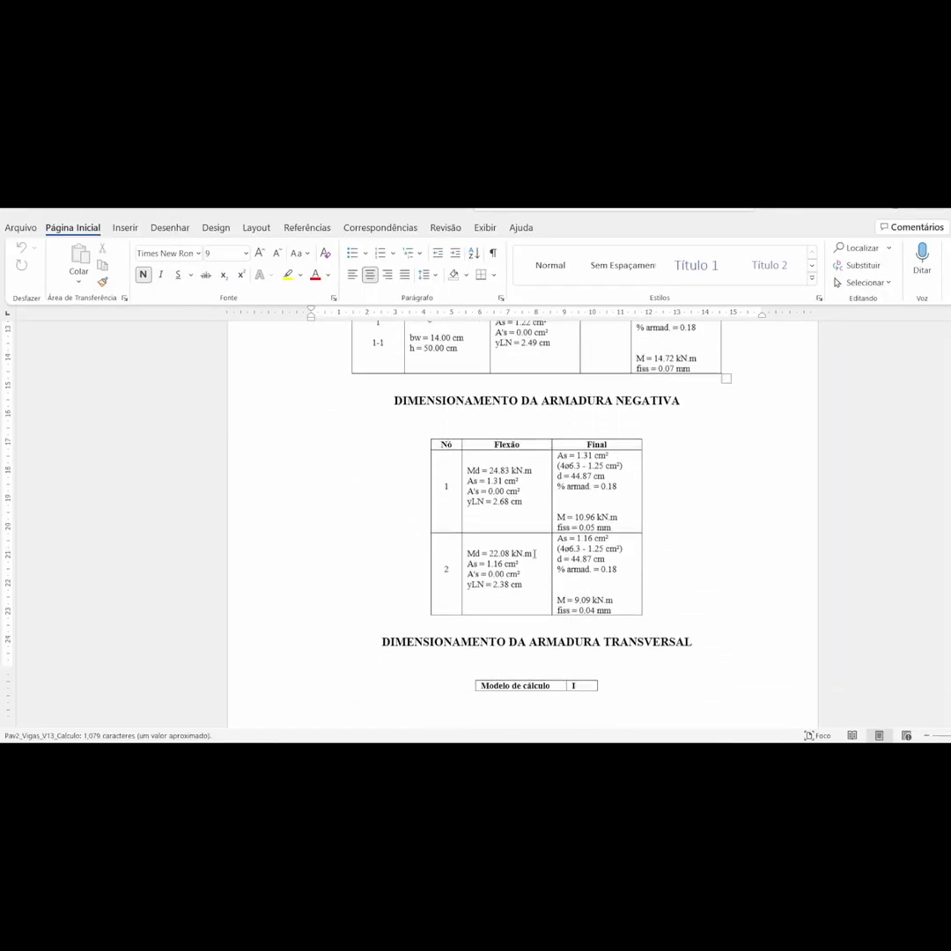
scroll(496, 519, "up", 1)
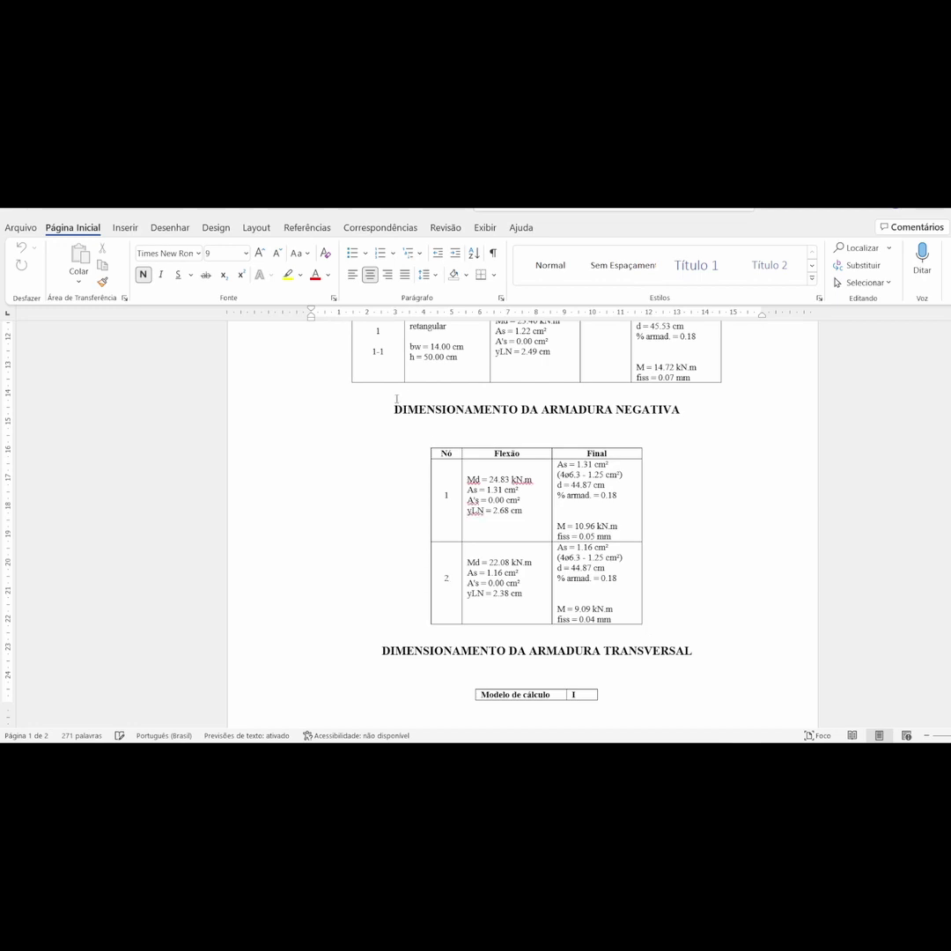
left_click_drag(395, 408, 682, 411)
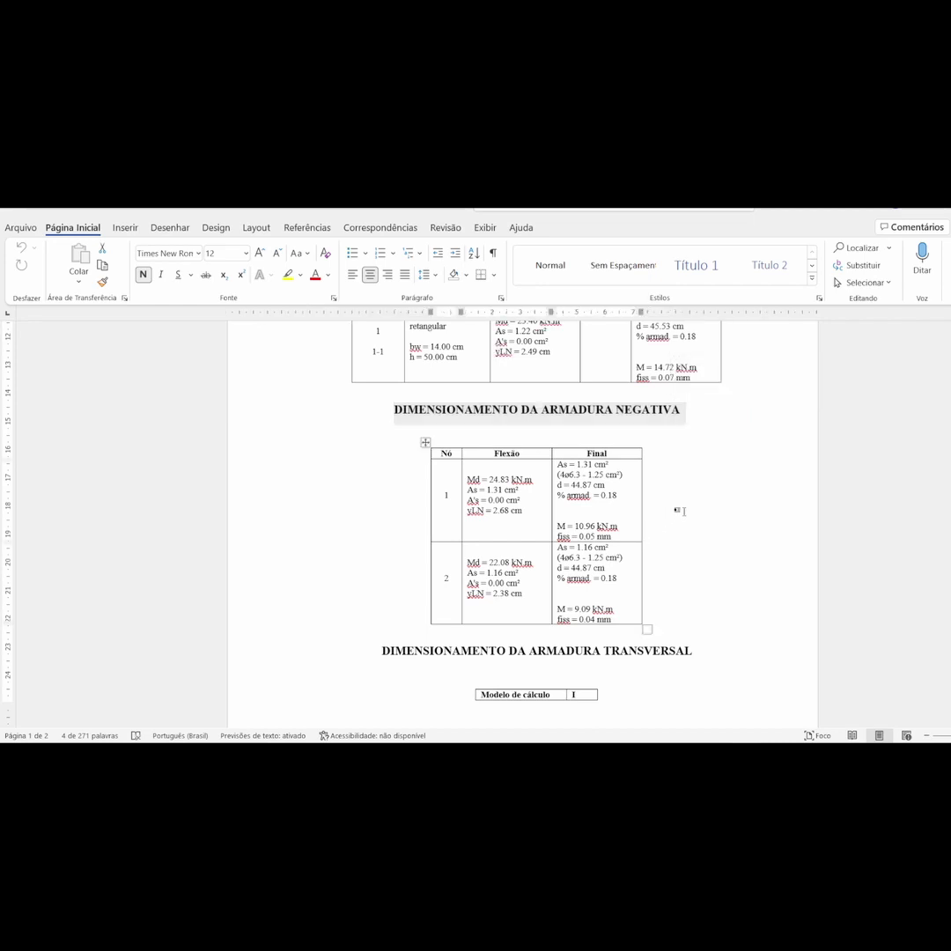
Highlight node 1's yLN value and its effective depth d in the negative reinforcement table.
left_click(540, 504)
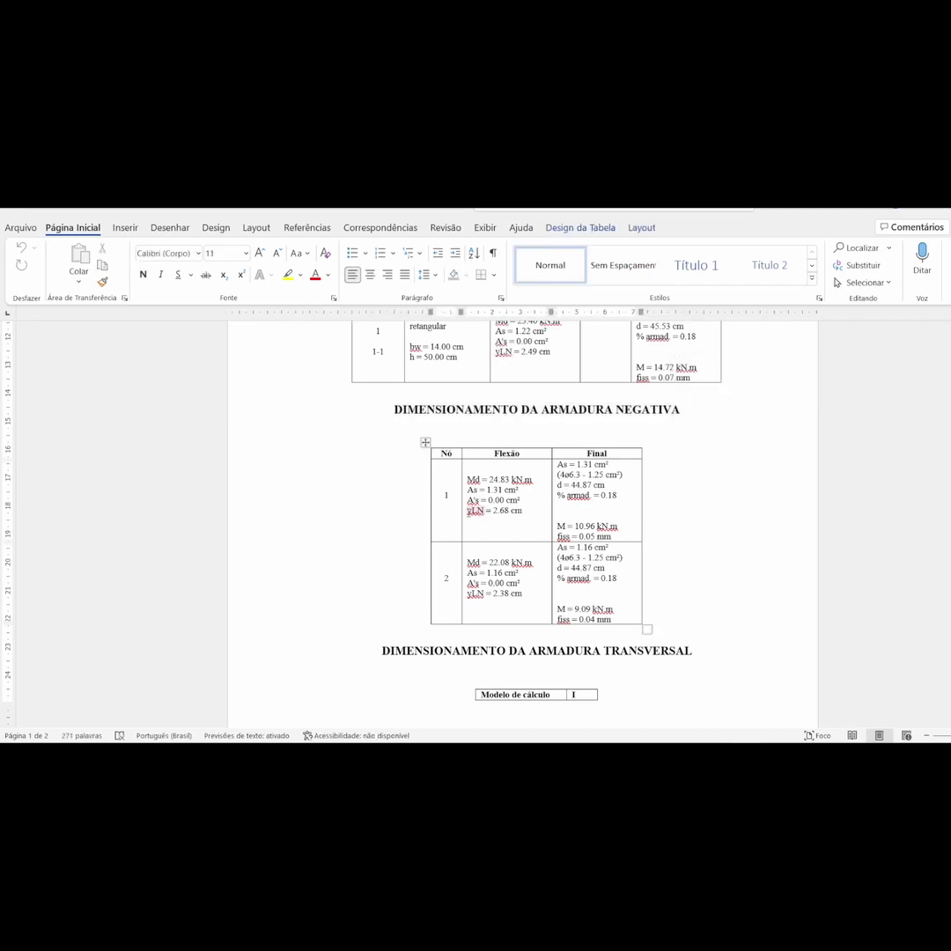
left_click_drag(525, 511, 525, 511)
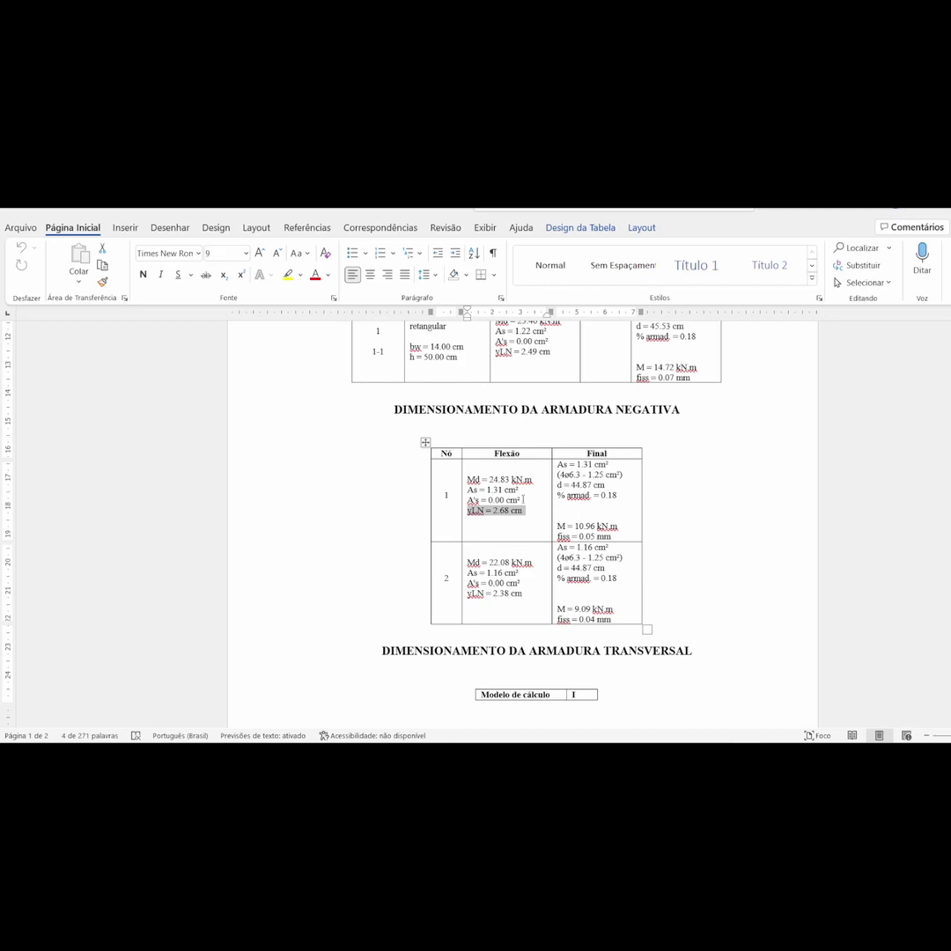
left_click(550, 514)
left_click_drag(575, 484, 606, 484)
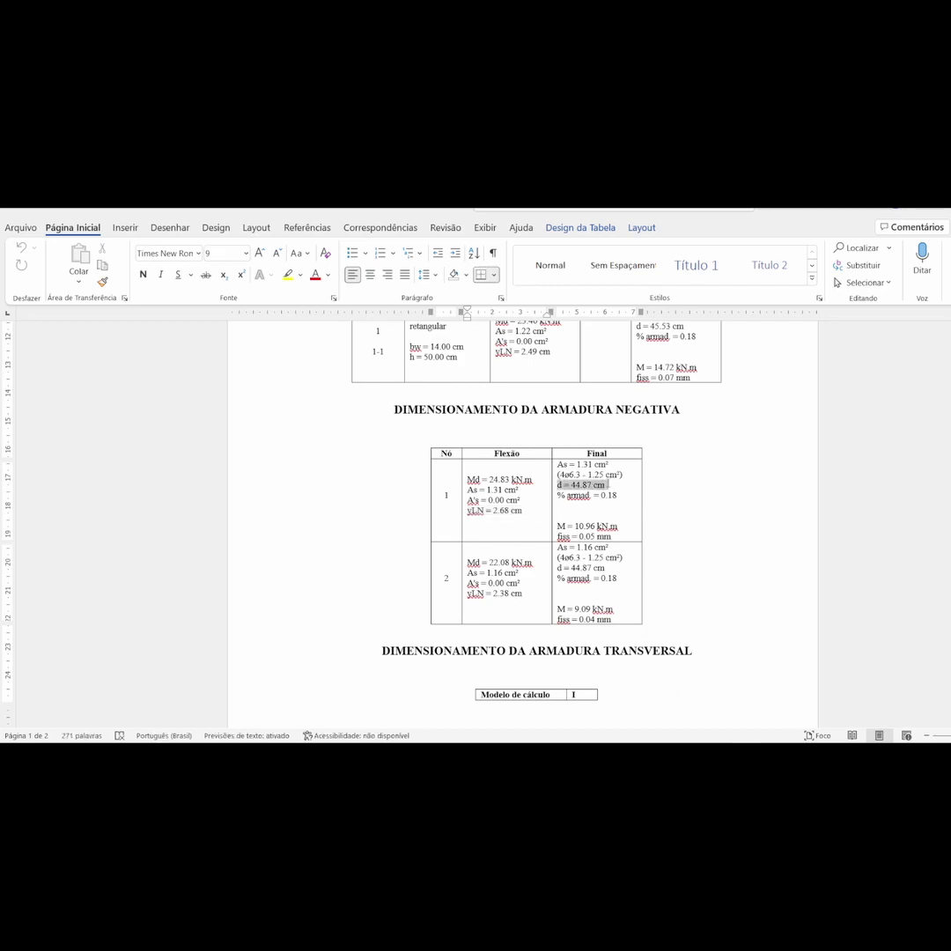
Switch to the Excel sheet and enter 44.87 as the d value in N19.
key("alt+Tab")
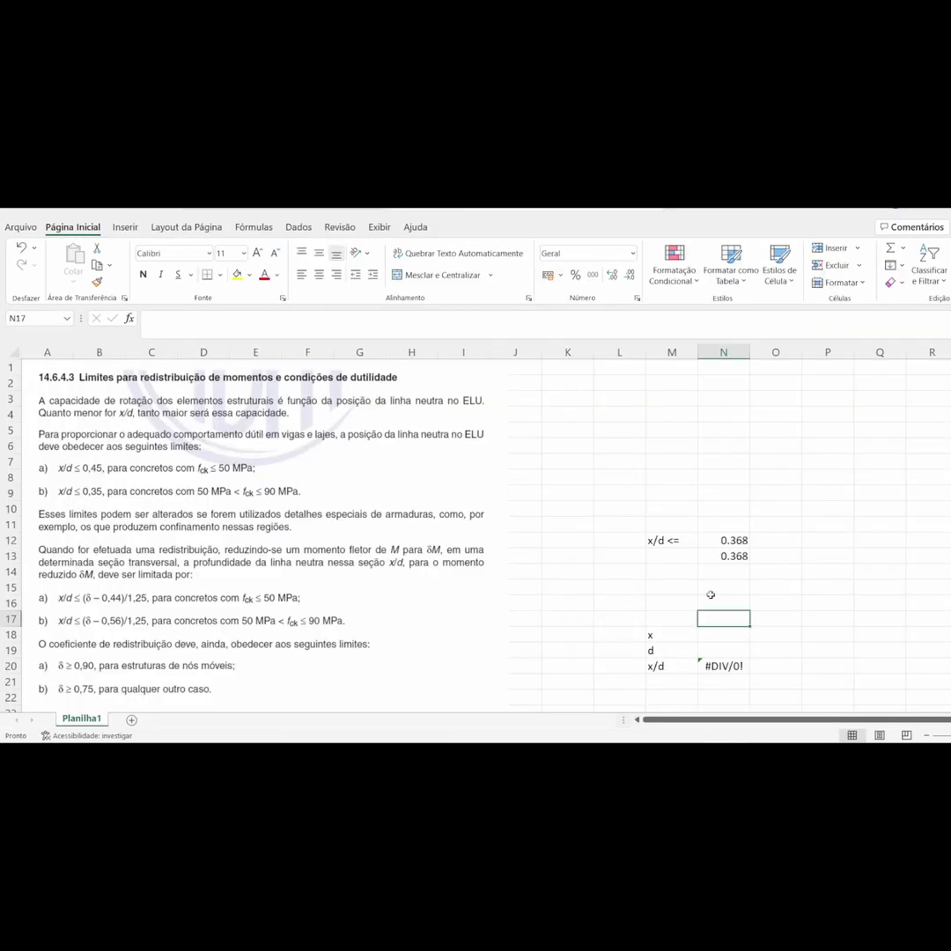
left_click(720, 652)
type("44.87")
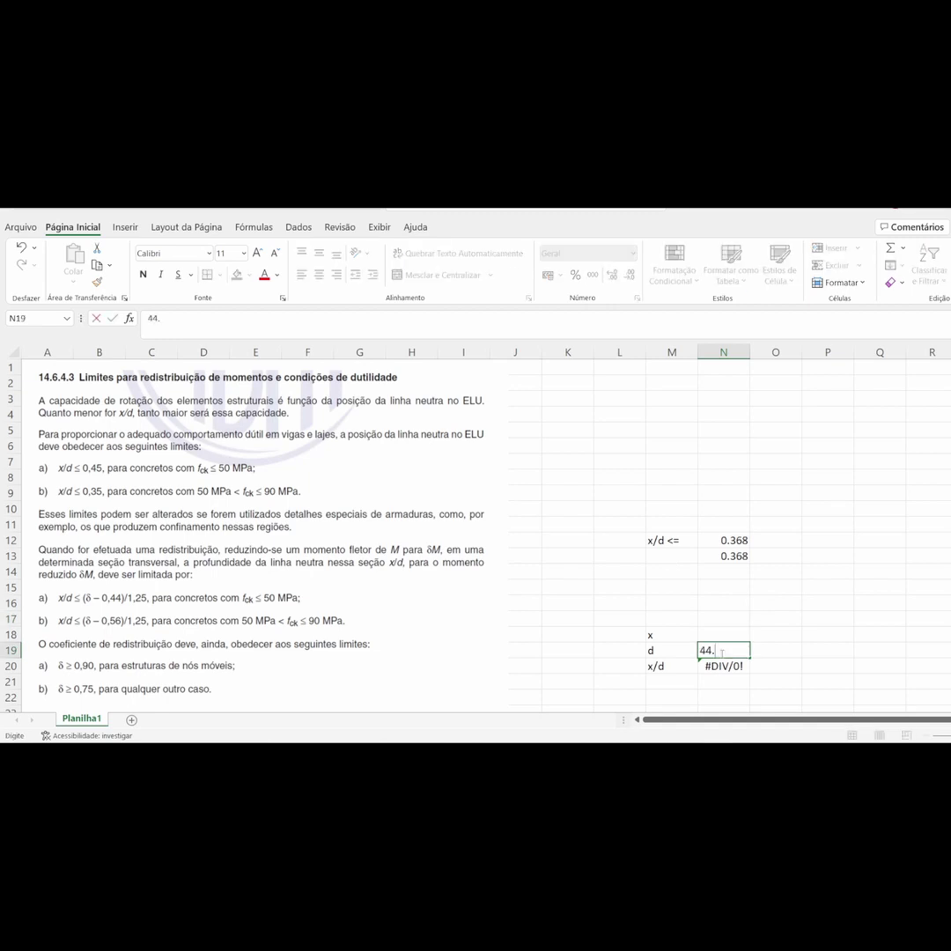
Label M17 as y and enter 2.68 as its value in N17.
left_click(672, 616)
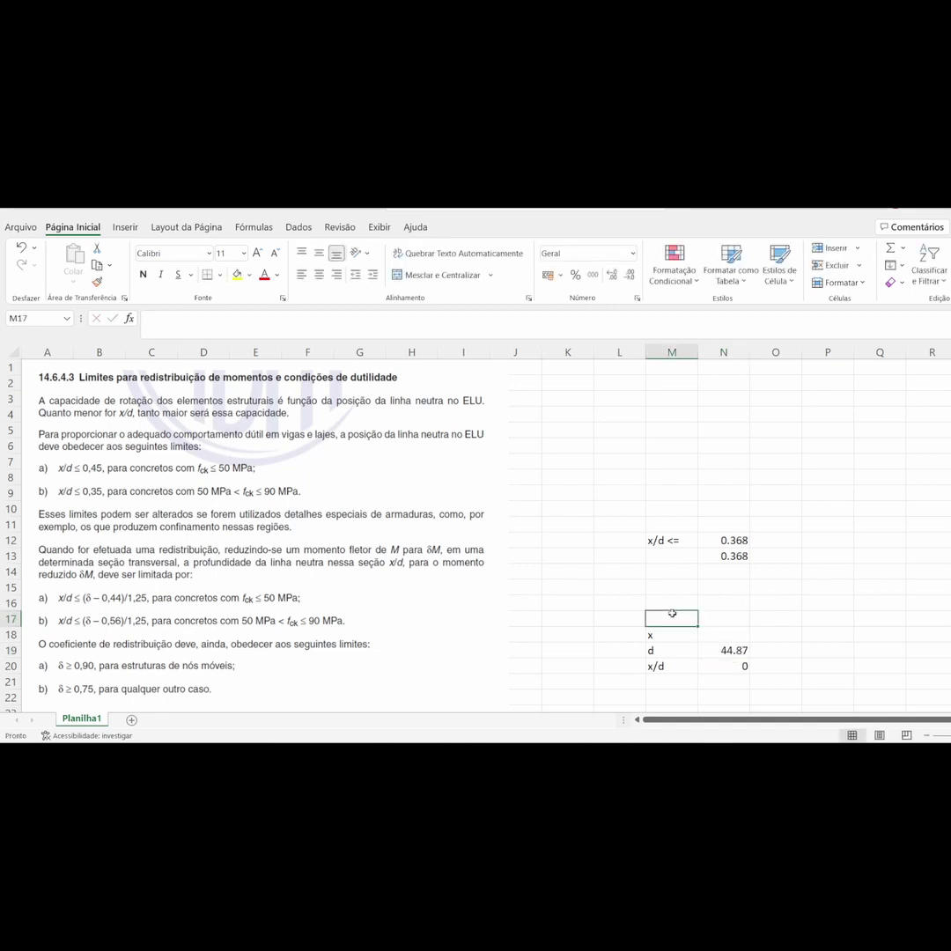
type("y")
left_click(716, 620)
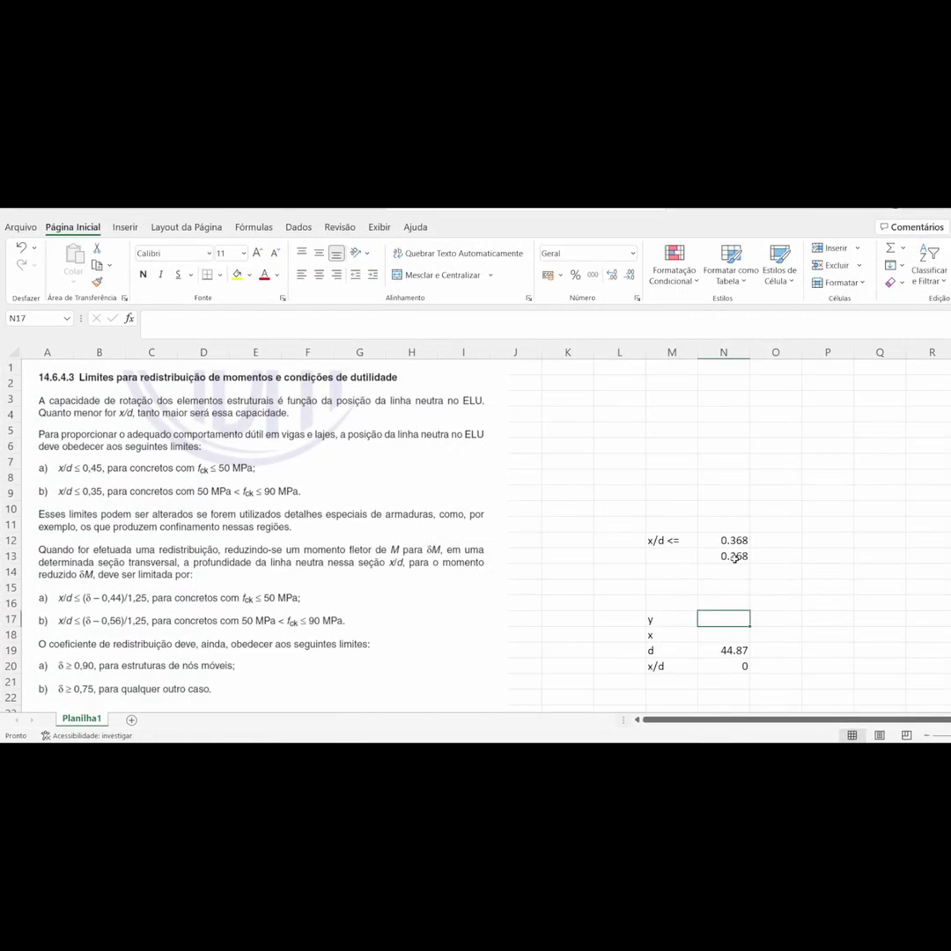
type("2.68")
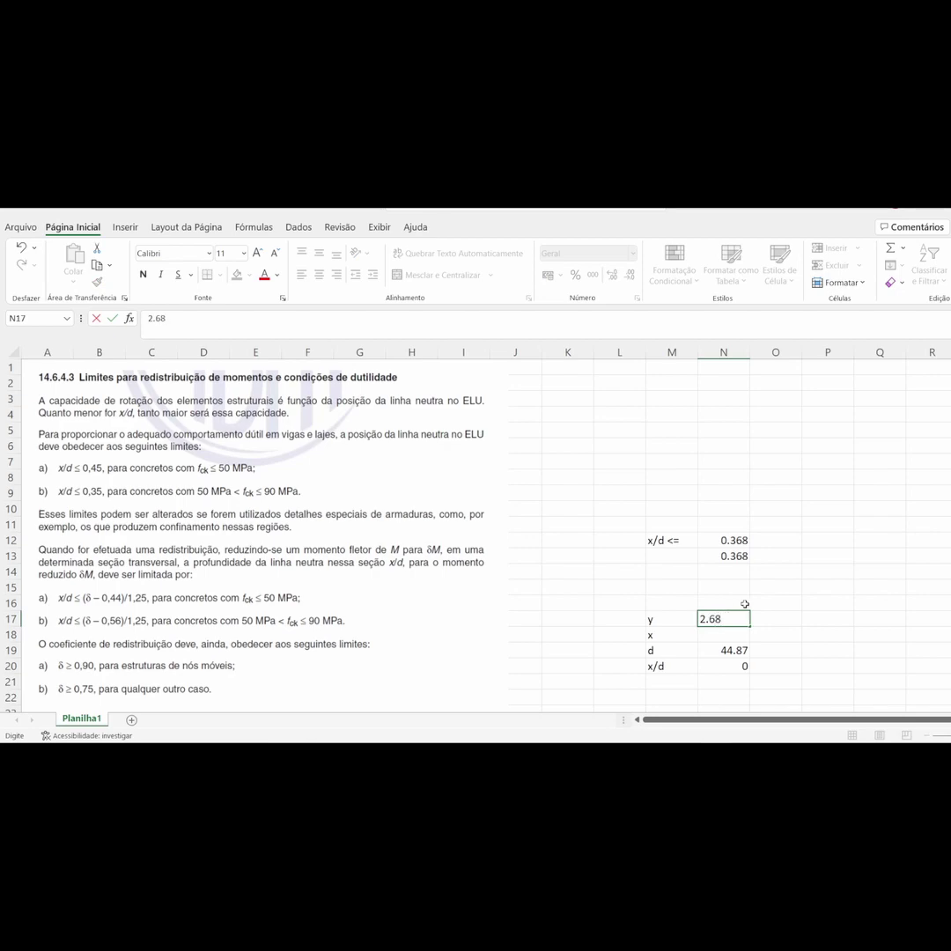
left_click(823, 603)
Move the Figura 3.4 stress diagram picture closer to the calculation cells, over about columns C to J and rows 22 to 33.
left_click(722, 616)
scroll(712, 521, "down", 2)
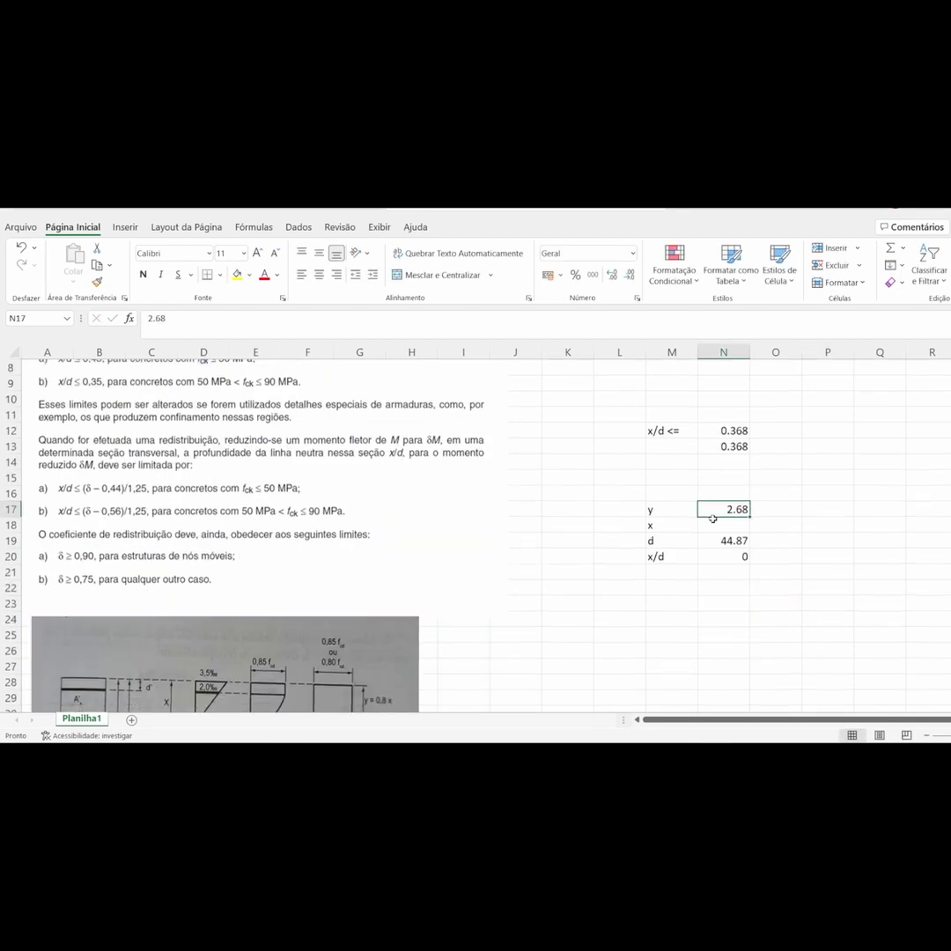
scroll(713, 518, "down", 4)
scroll(716, 432, "up", 2)
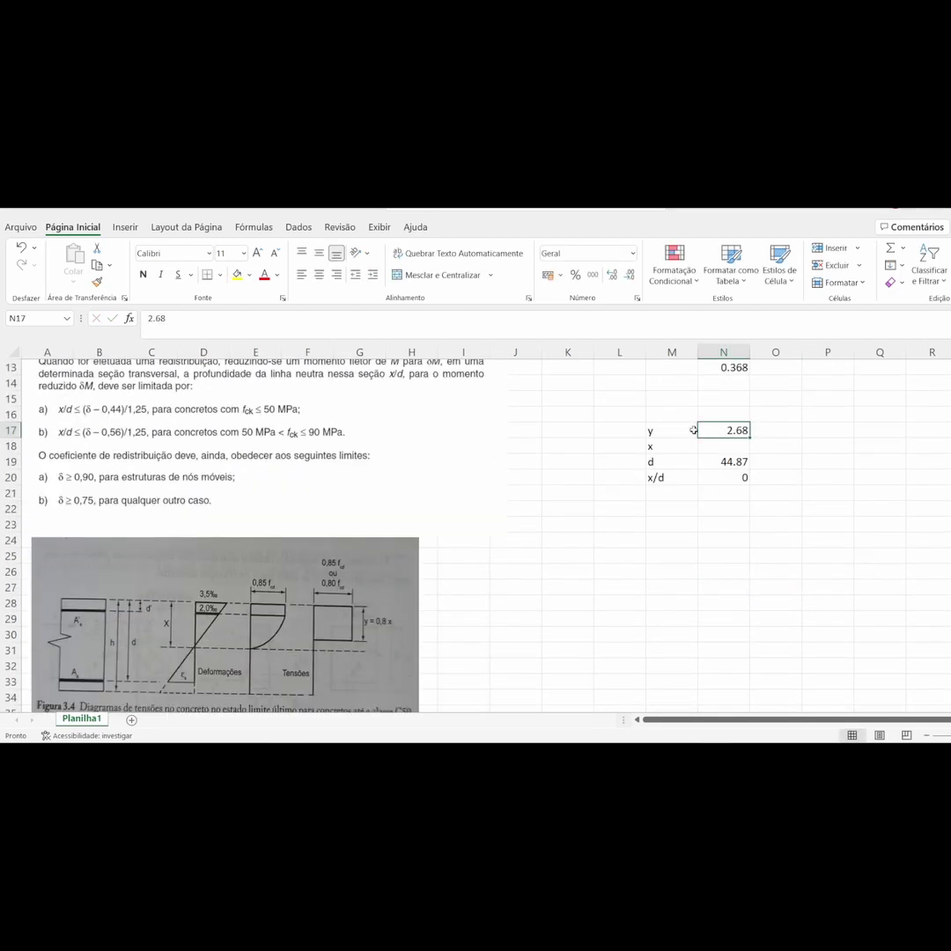
scroll(700, 427, "down", 1)
left_click(197, 592)
left_click_drag(198, 592, 509, 551)
scroll(620, 558, "up", 3, "ctrl")
scroll(620, 557, "down", 2, "ctrl")
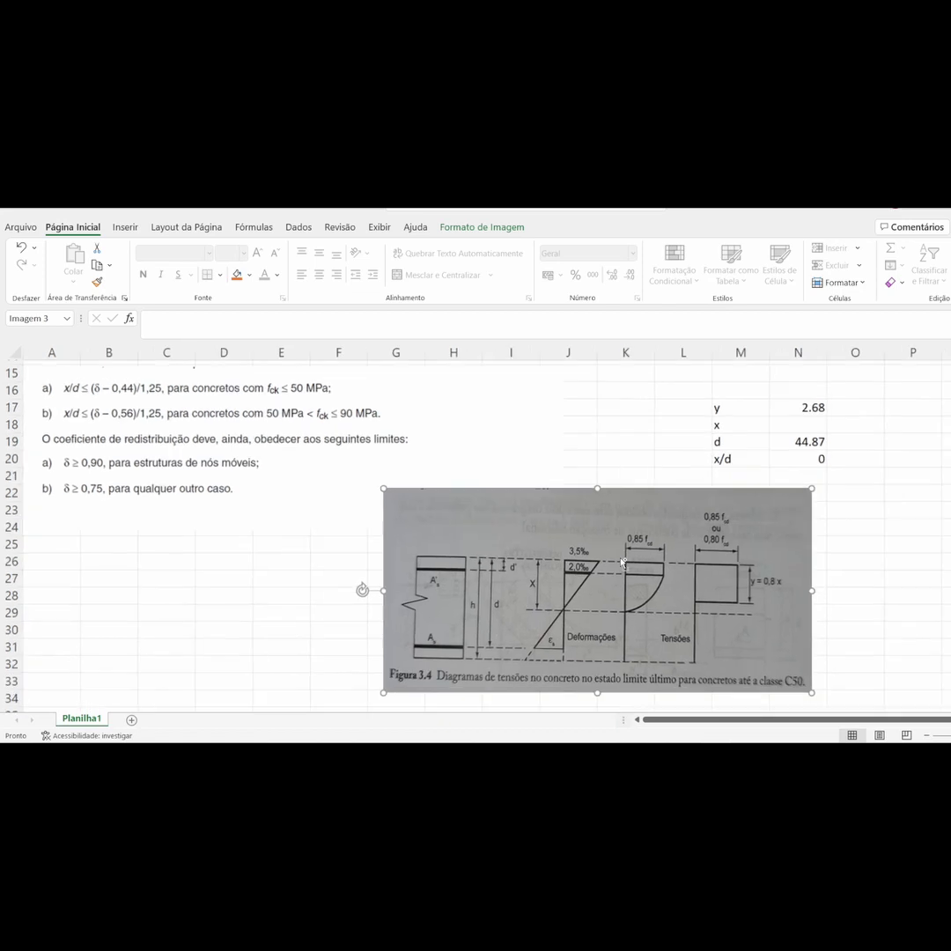
left_click(896, 605)
left_click_drag(641, 600, 446, 598)
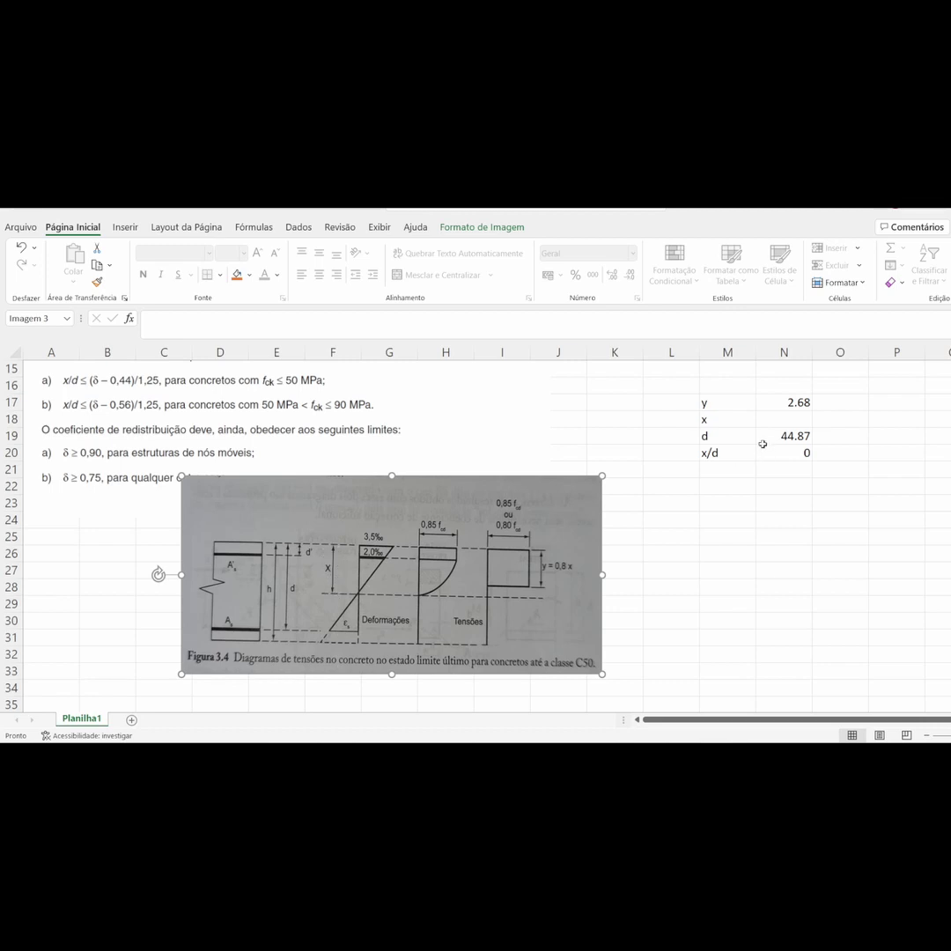
left_click(713, 423)
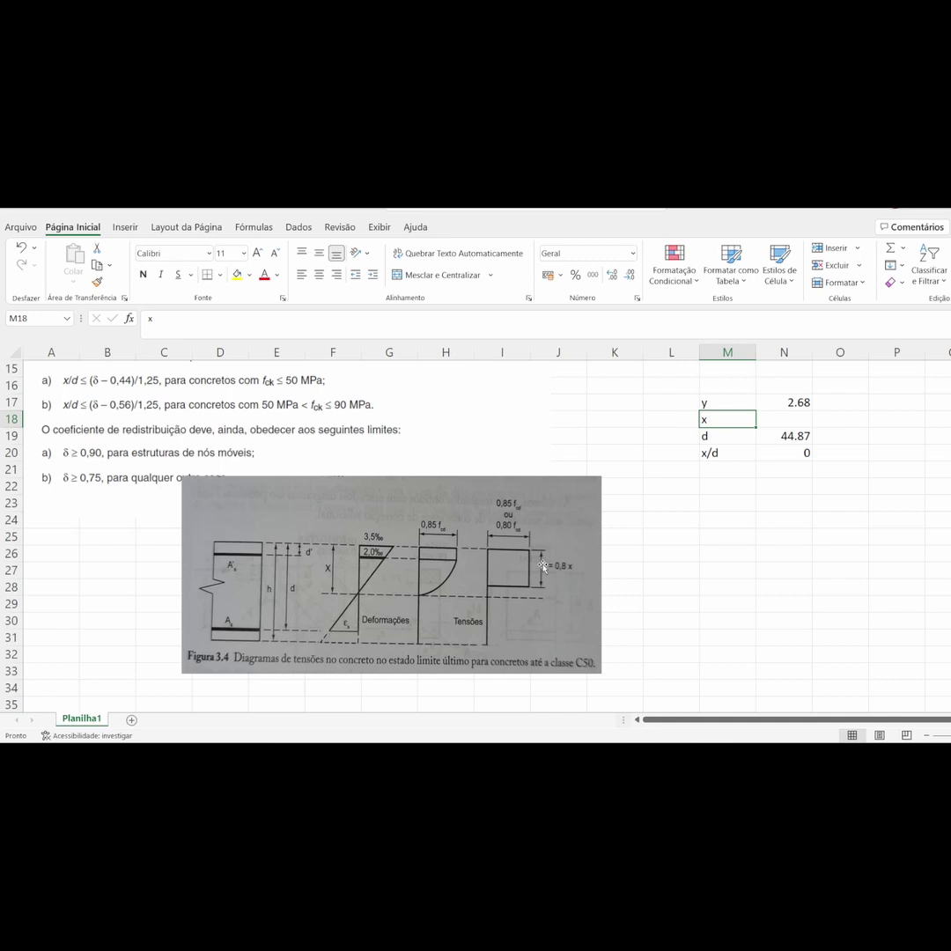
left_click_drag(544, 577, 516, 574)
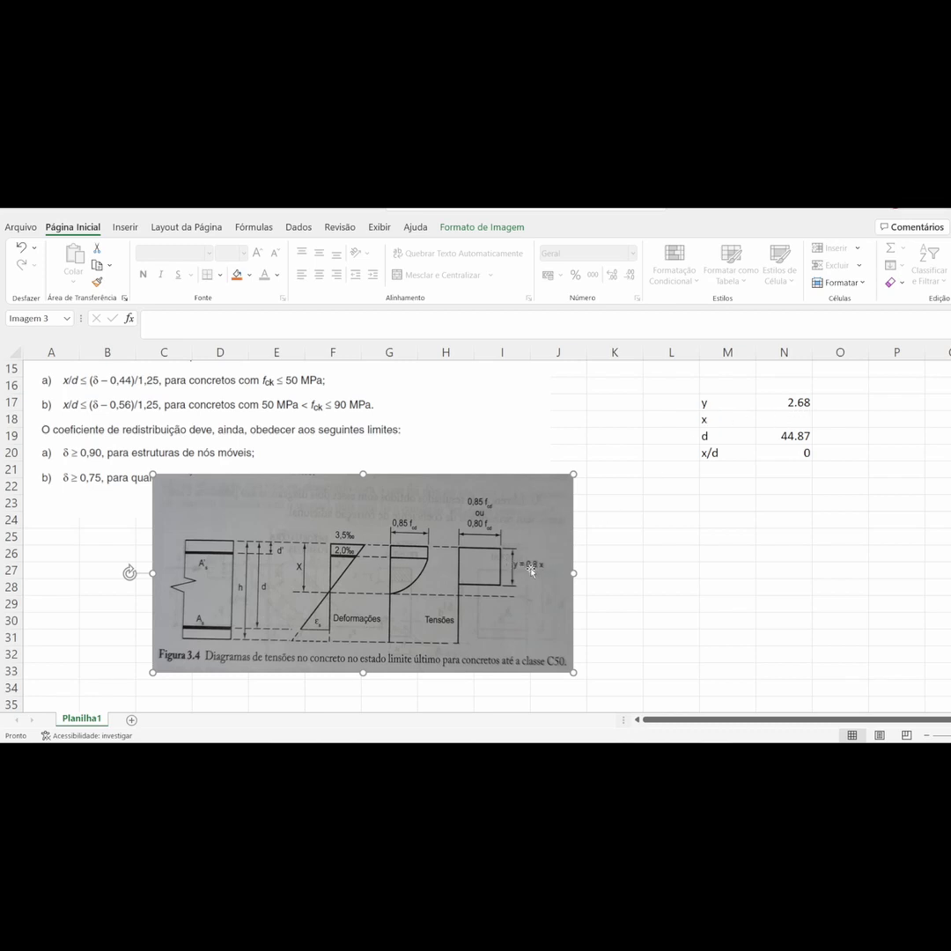
Enter the formula =N17/0.8 in N18 to obtain x from y.
left_click(762, 423)
type("=")
left_click(783, 401)
type("-")
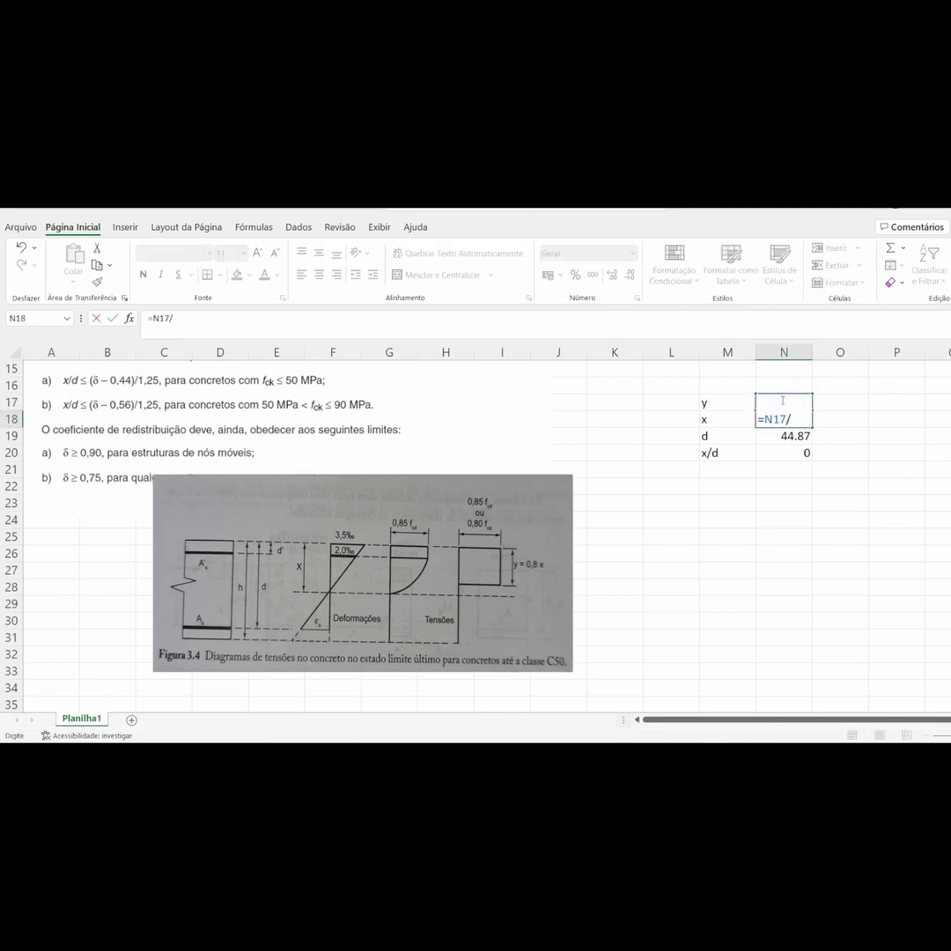
type("0.8")
key("Return")
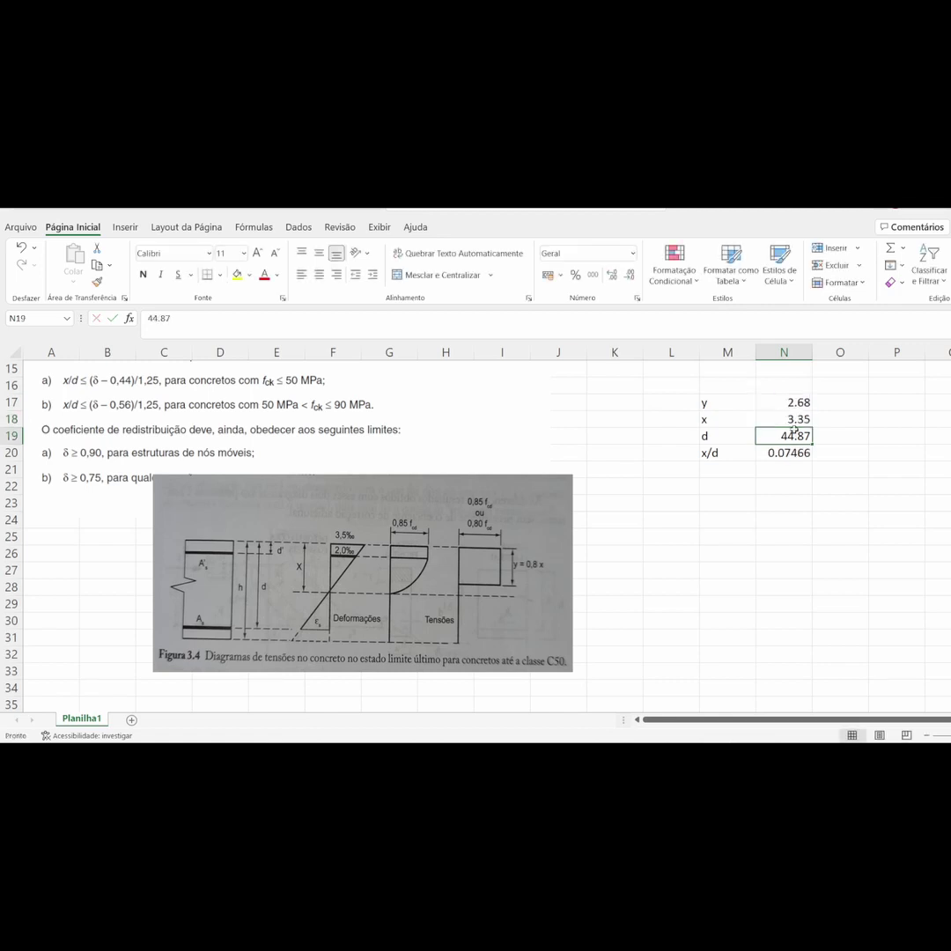
left_click(773, 419)
left_click(796, 535)
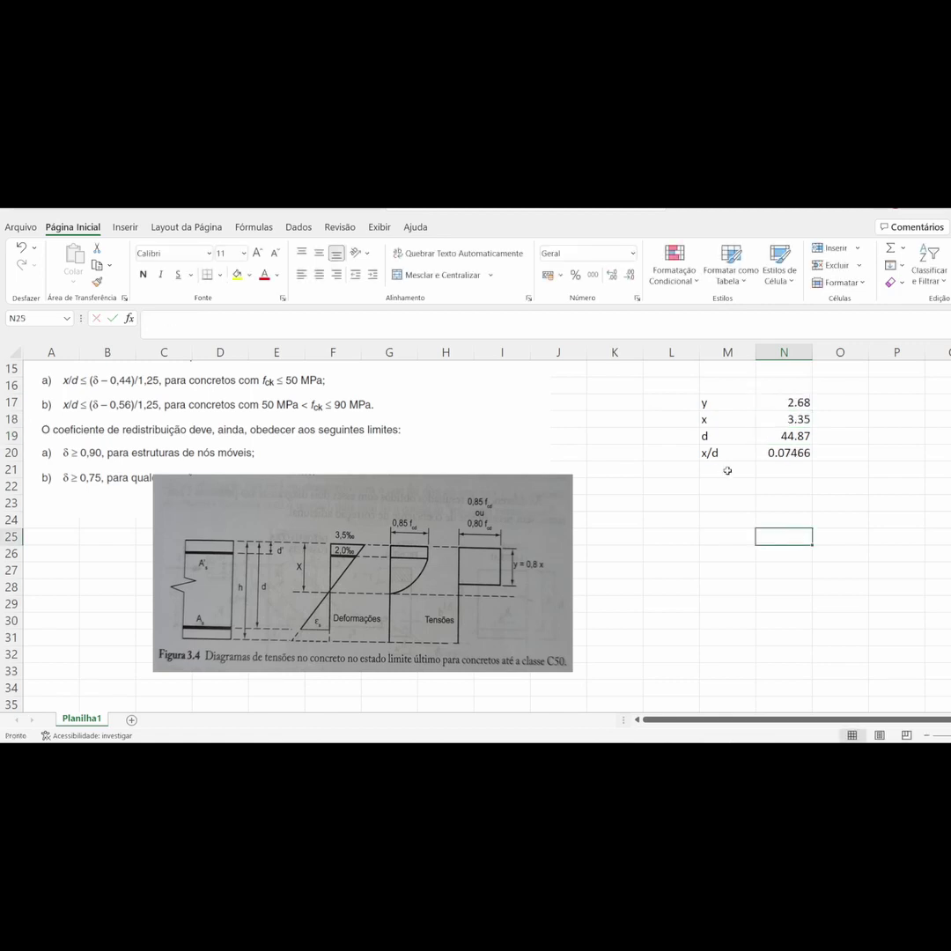
Compare the calculated x/d ratio in N20 with the redistribution limit in M12:N12.
scroll(747, 472, "up", 1)
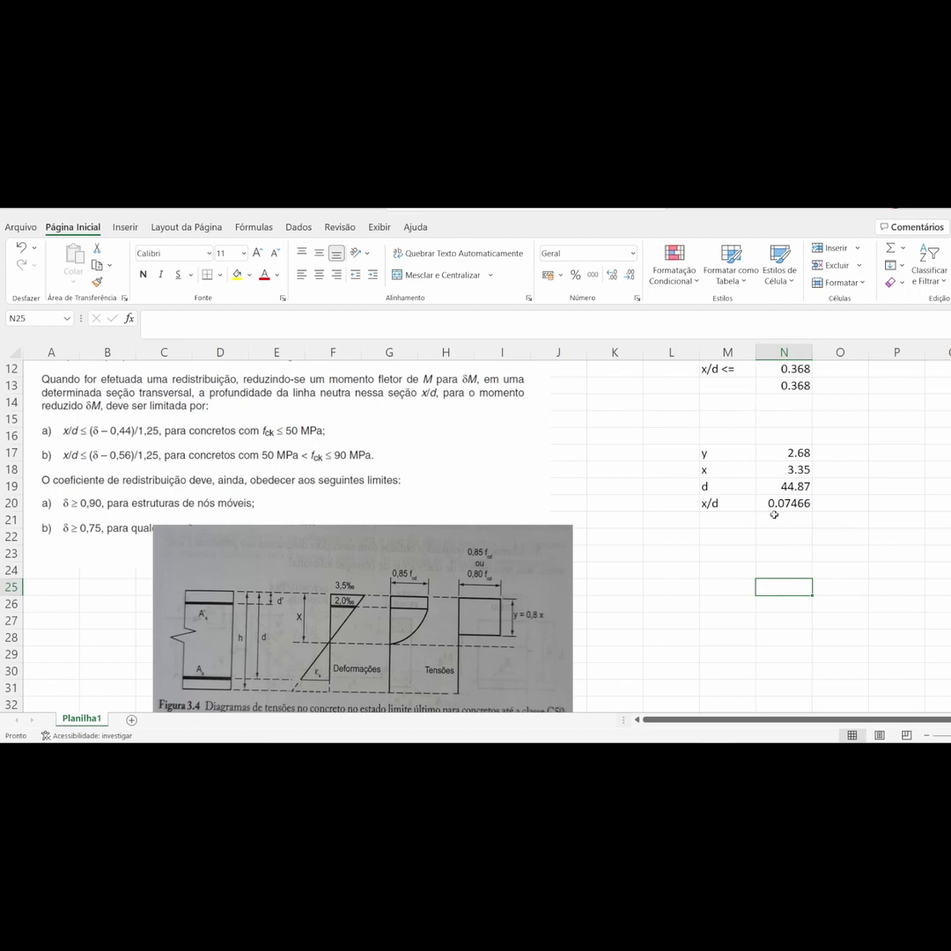
left_click(784, 506)
scroll(737, 533, "up", 2)
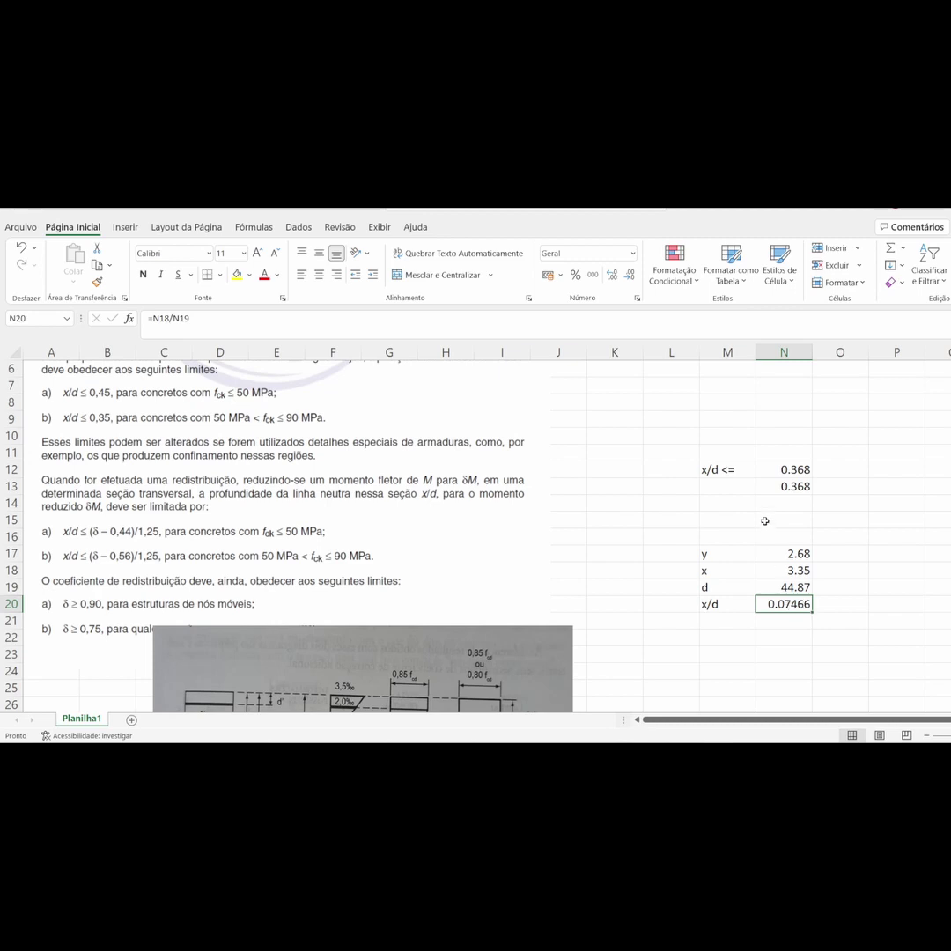
double_click(726, 469)
type("<=")
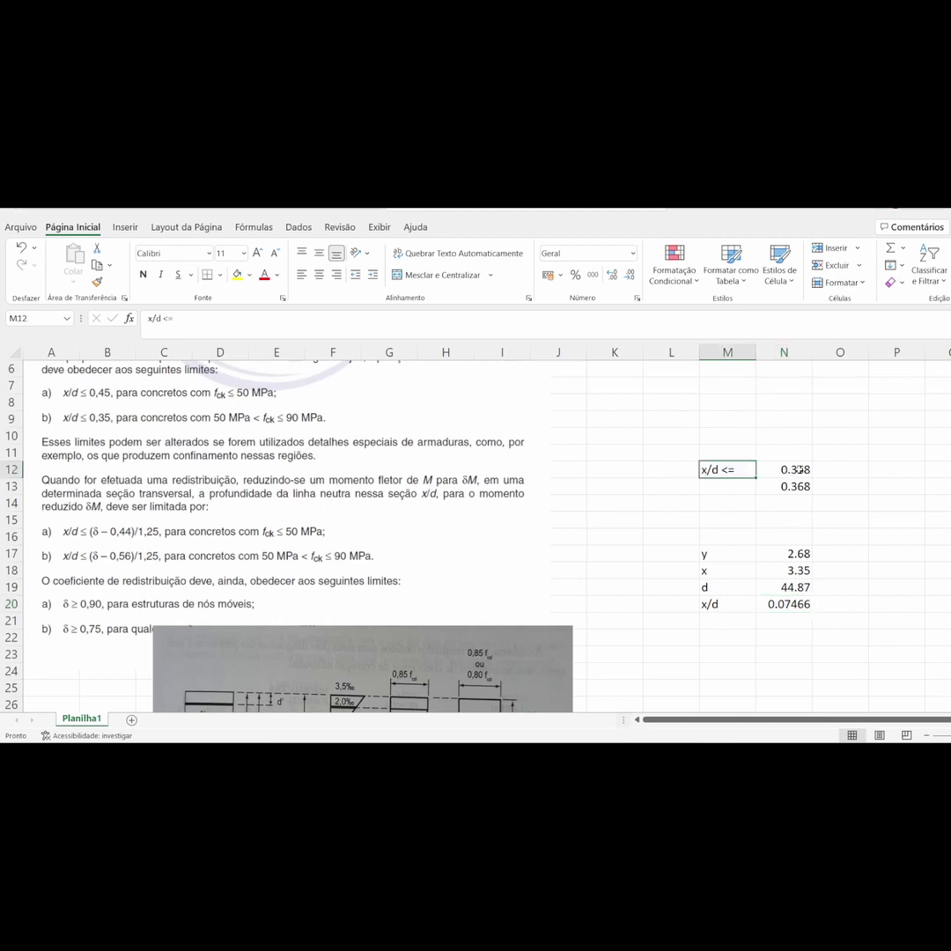
left_click(796, 600)
left_click_drag(784, 470, 727, 469)
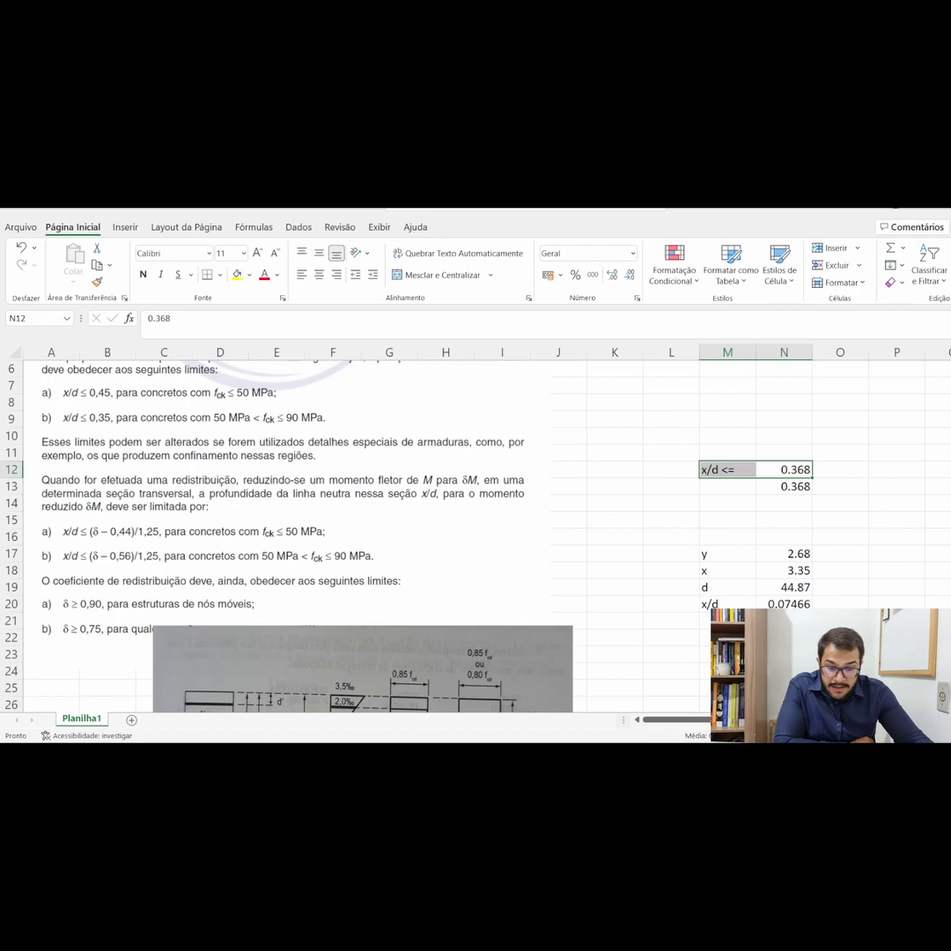
Switch to Eberick and check the X- Gama-Z stability value in the linear static analysis results.
mouse_move(648, 756)
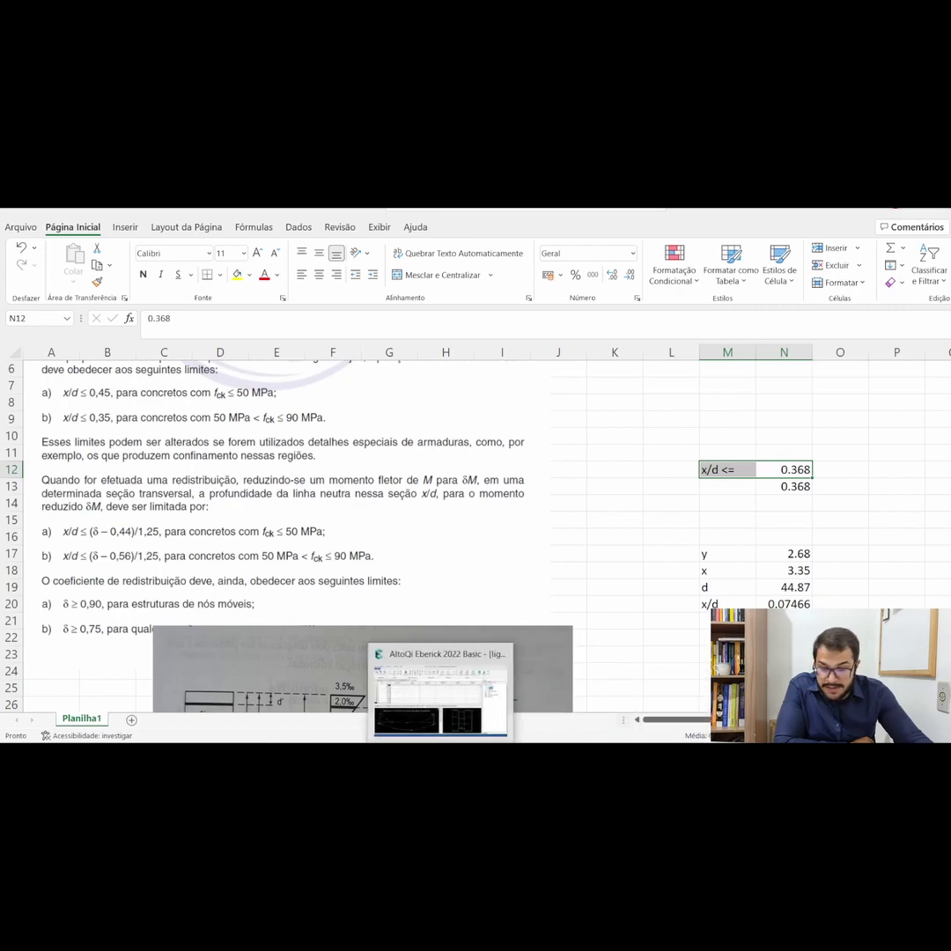
left_click(441, 755)
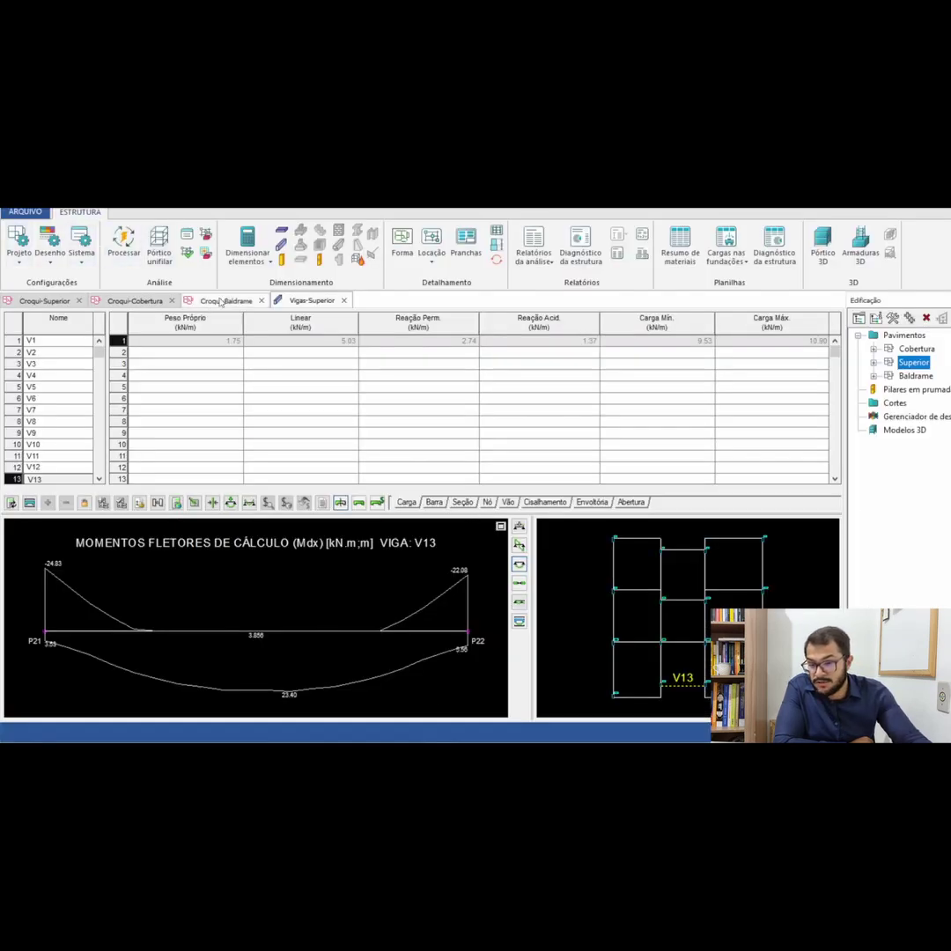
left_click(188, 241)
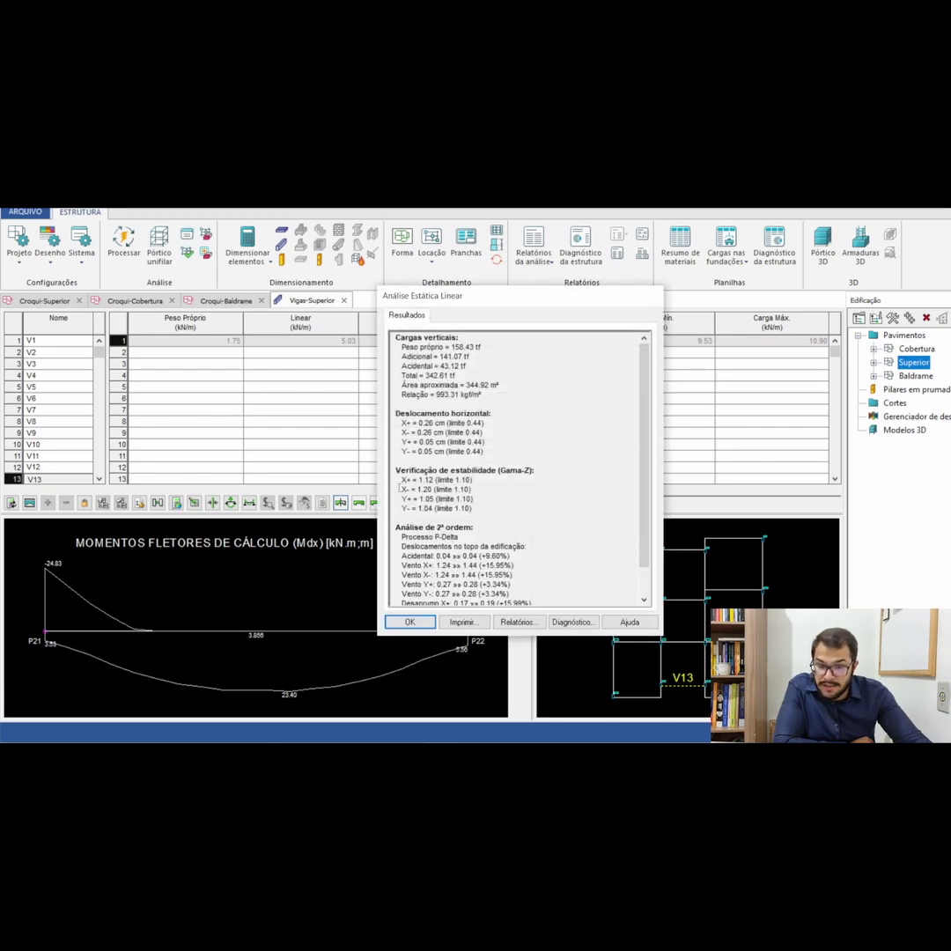
left_click_drag(399, 489, 478, 490)
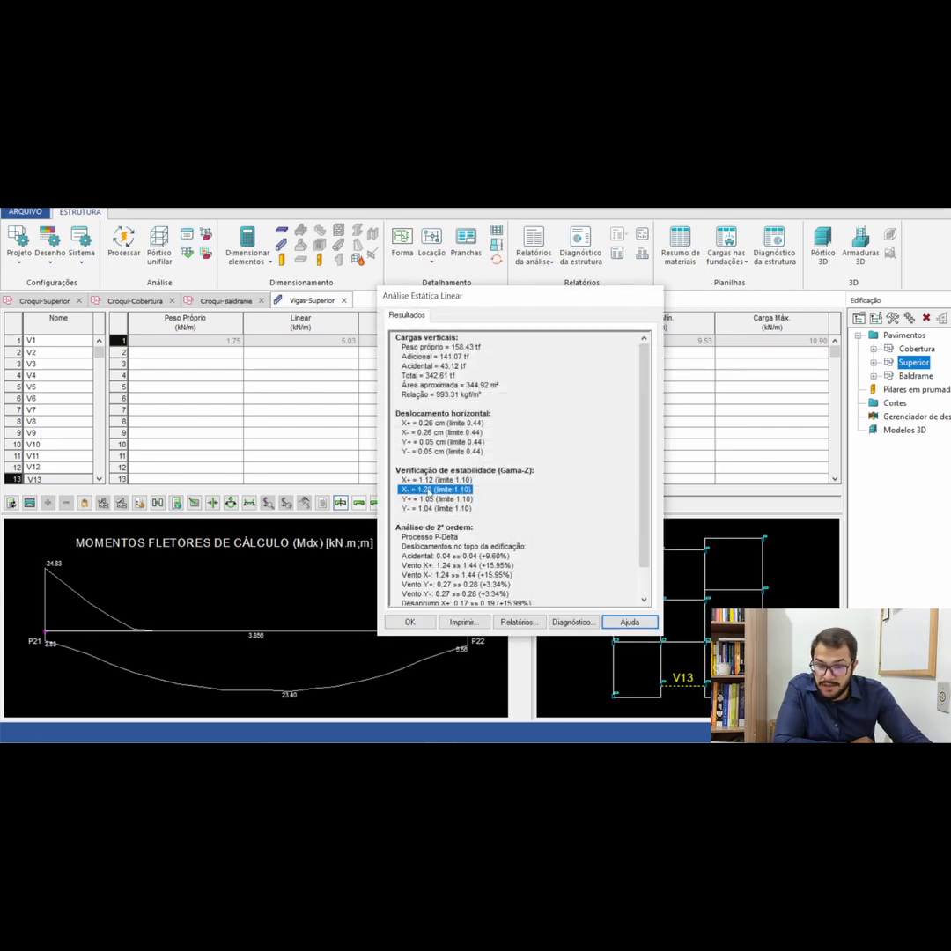
key("Escape")
Examine the Baldrame and Superior floor plans, including the semi-rigid ends of beam V13 between P21 and P22.
left_click(227, 301)
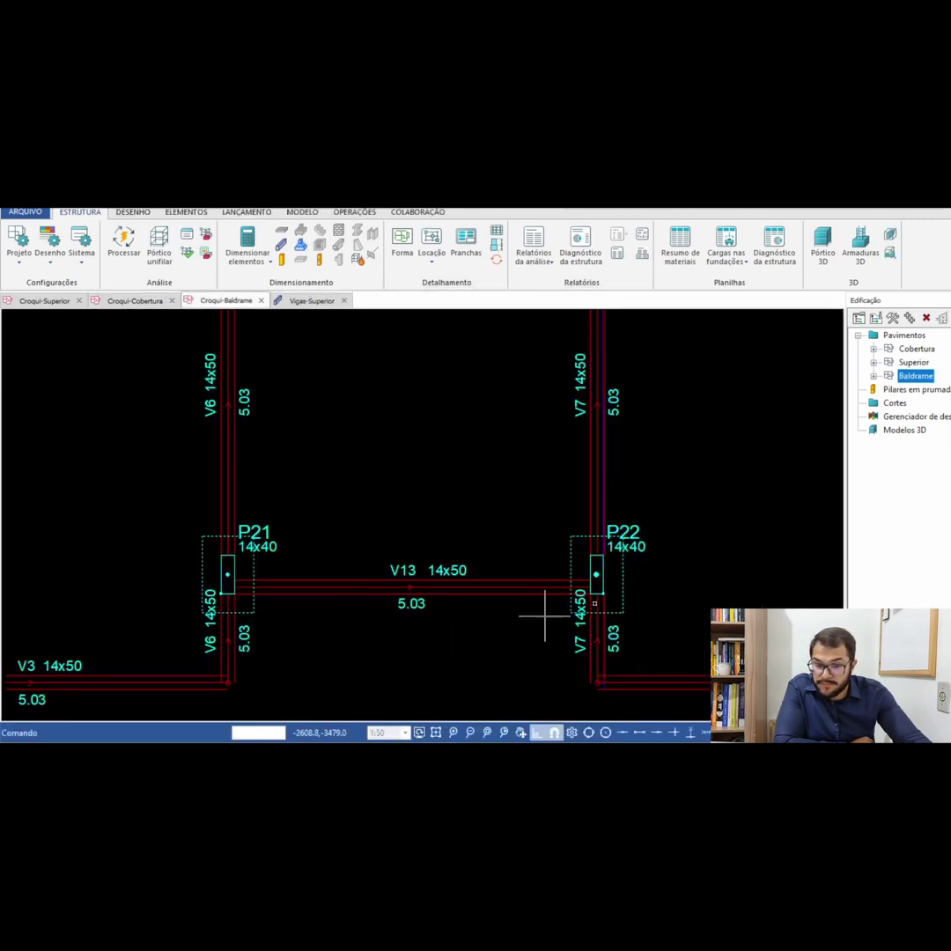
scroll(553, 613, "down", 5)
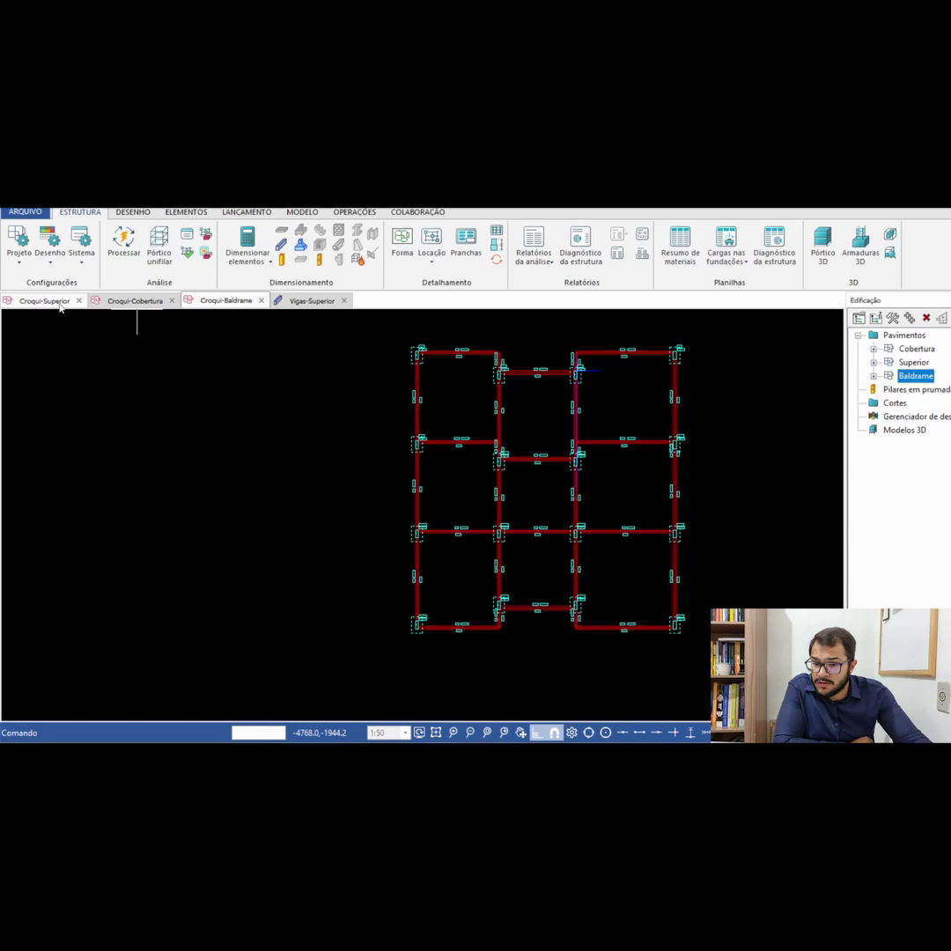
left_click(44, 300)
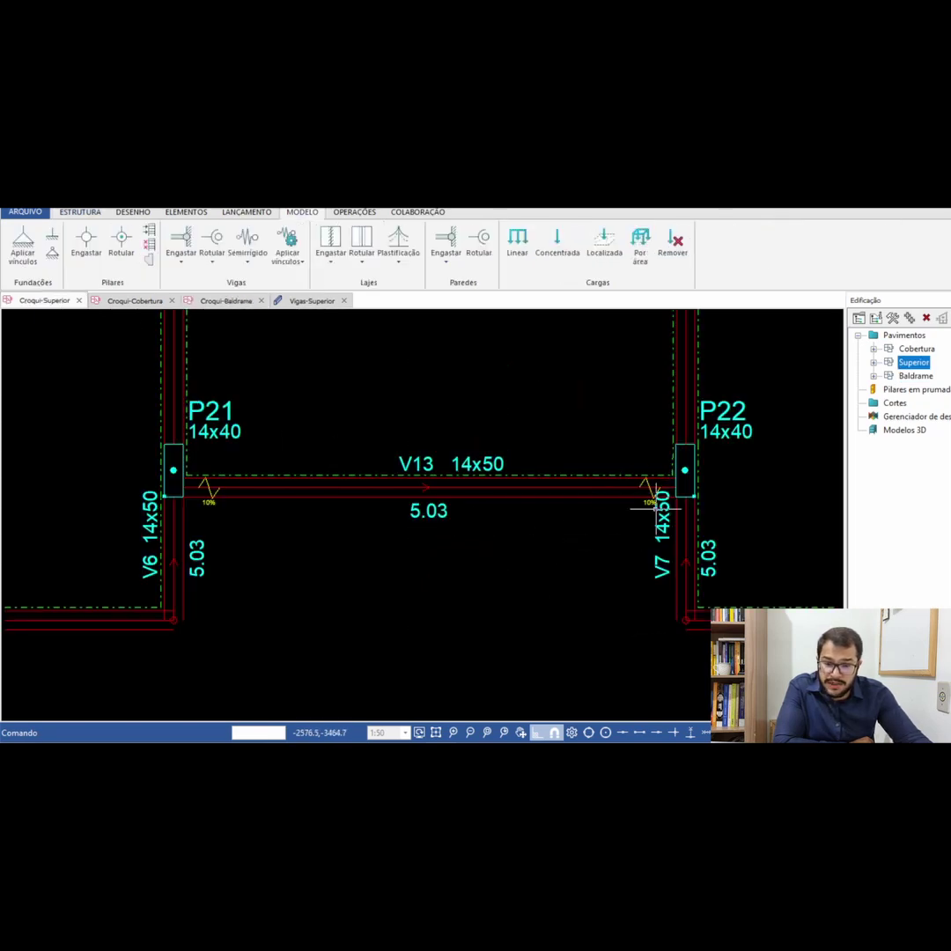
scroll(506, 615, "down", 5)
scroll(509, 414, "up", 2)
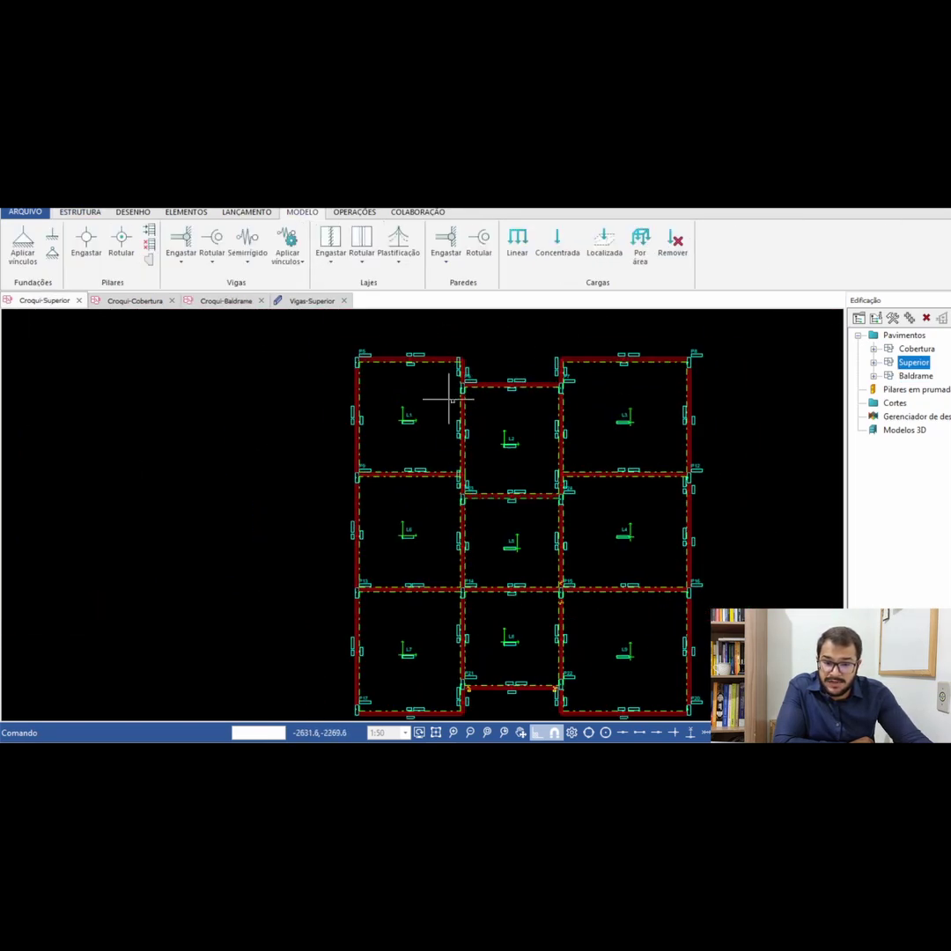
scroll(550, 516, "down", 1)
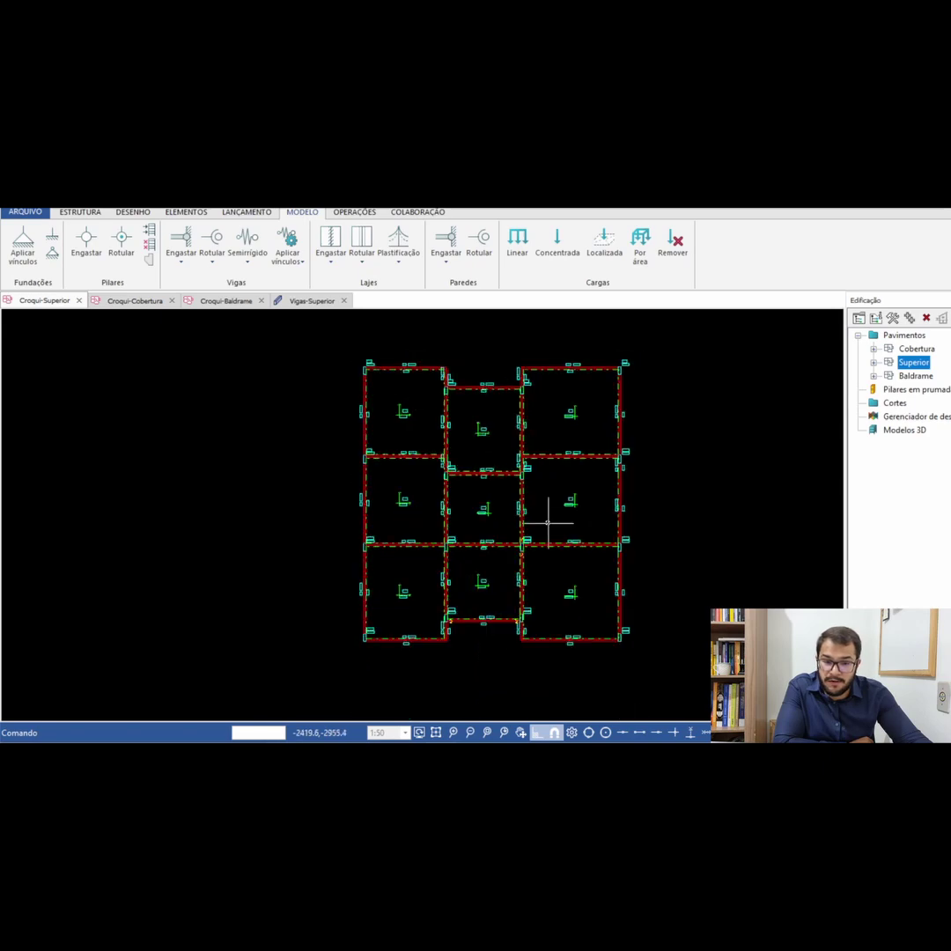
scroll(450, 542, "up", 2)
scroll(503, 659, "up", 4)
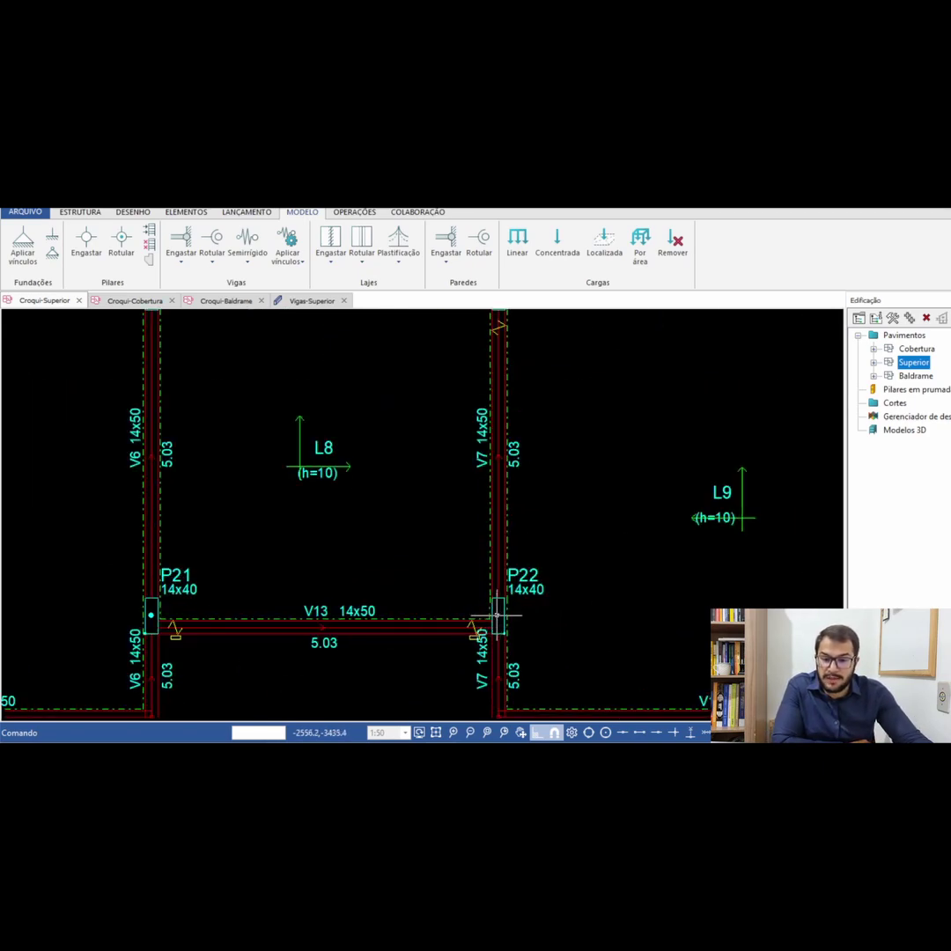
scroll(497, 615, "down", 5)
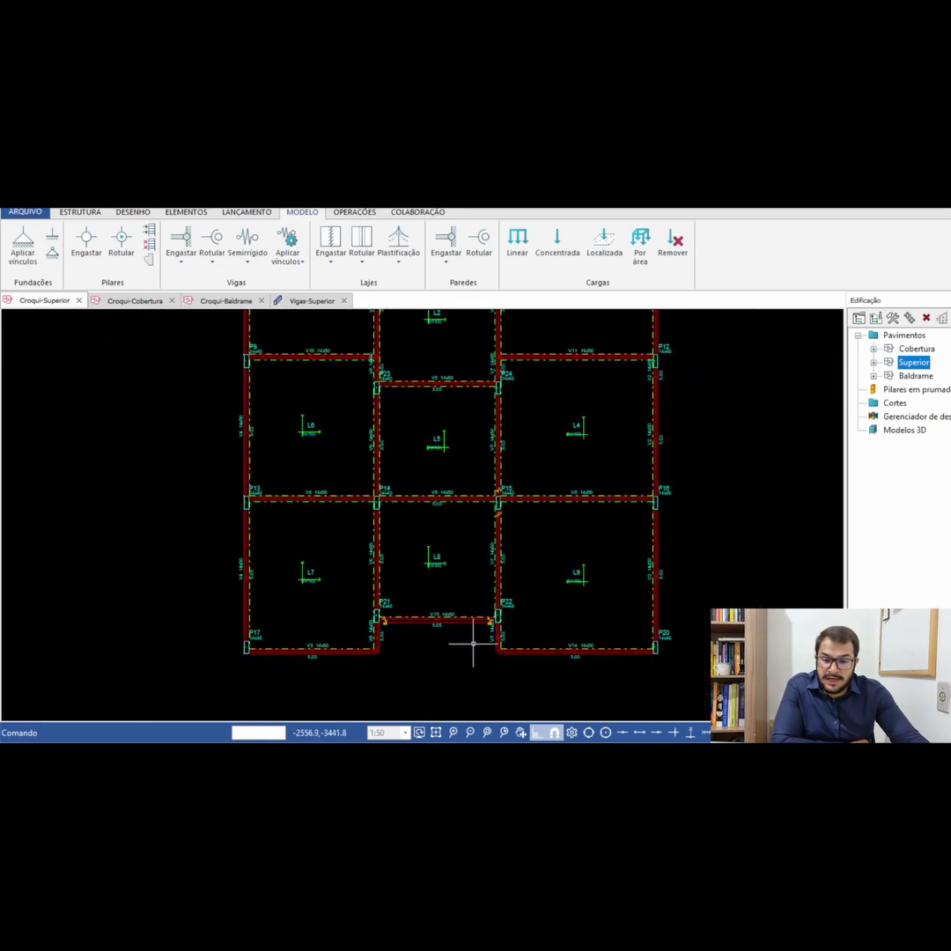
scroll(456, 612, "up", 1)
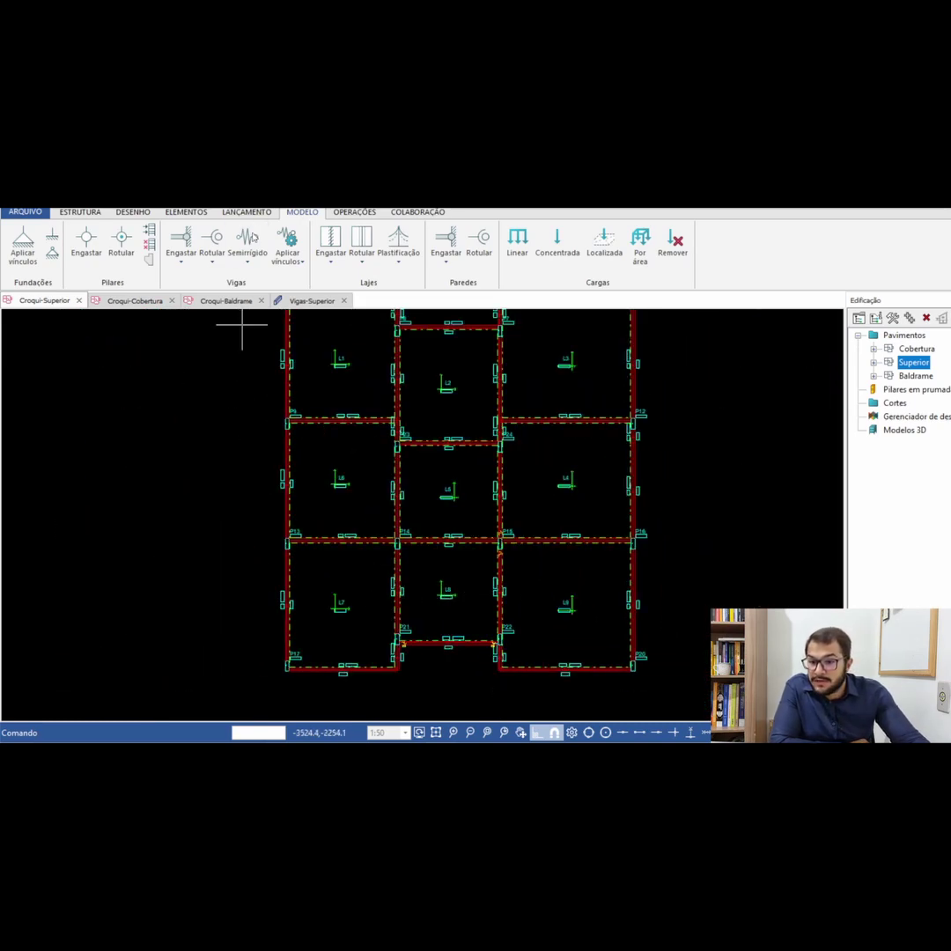
Apply semi-rigid connections to beam V8's ends on the Superior floor plan, at columns P15 and P14.
left_click(247, 238)
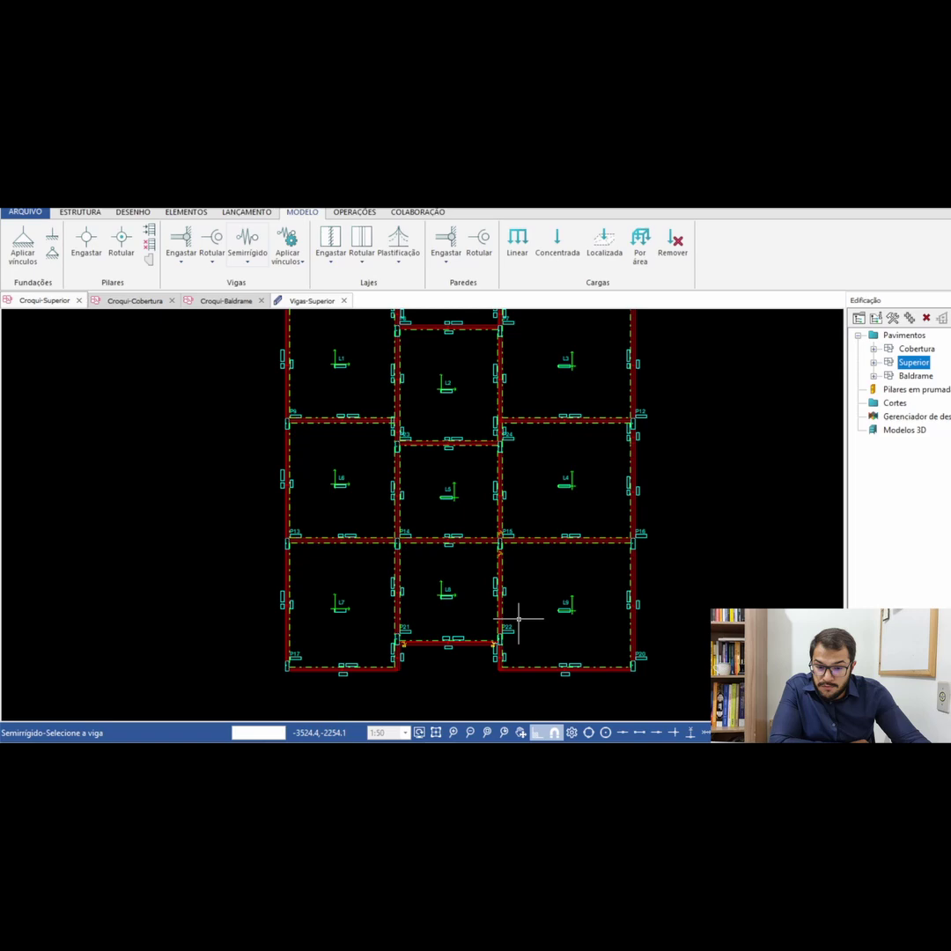
scroll(492, 527, "up", 3)
left_click(488, 524)
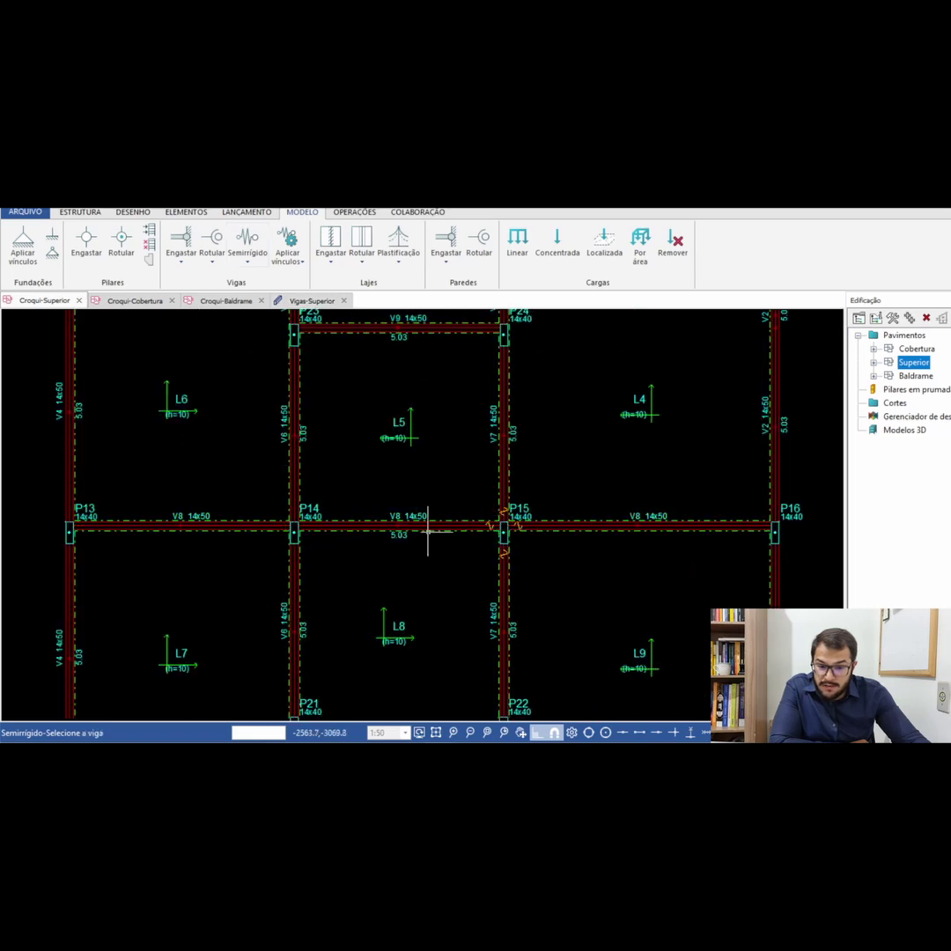
left_click(301, 526)
scroll(346, 563, "down", 4)
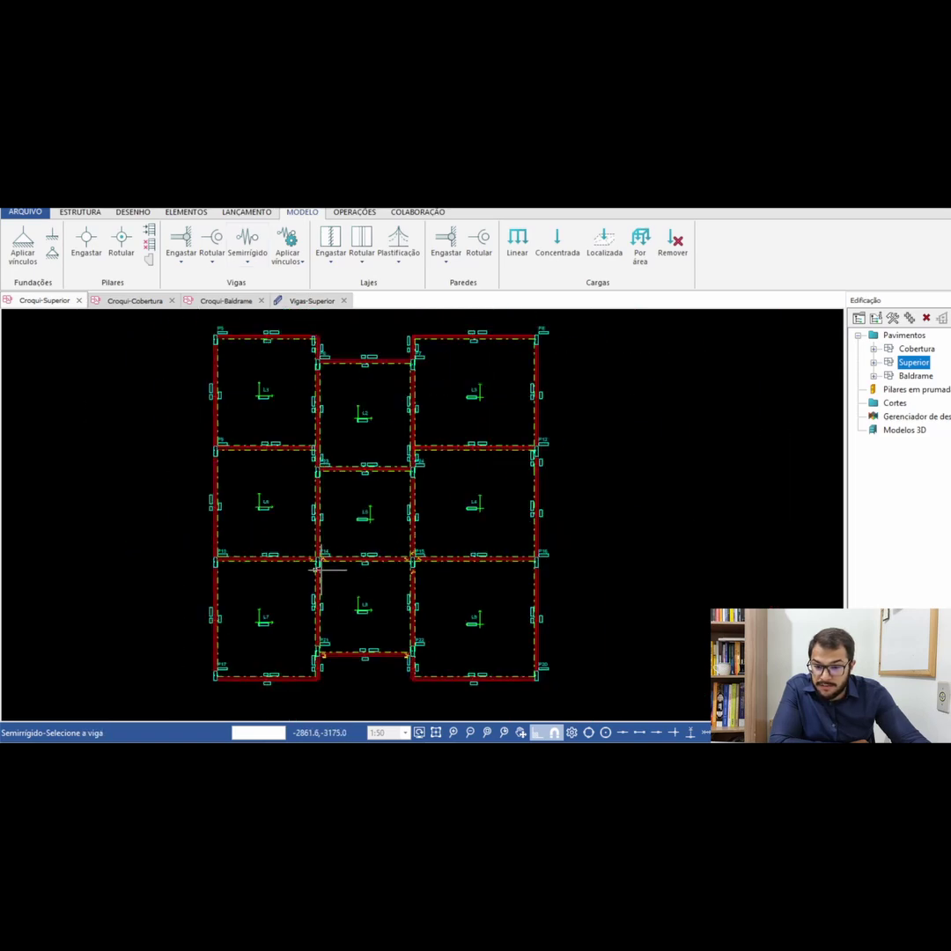
Make the outer ends of beam V8 semi-rigid at columns P16 and P13.
scroll(206, 563, "up", 5)
scroll(115, 557, "down", 4)
scroll(699, 560, "up", 4)
scroll(699, 560, "up", 4)
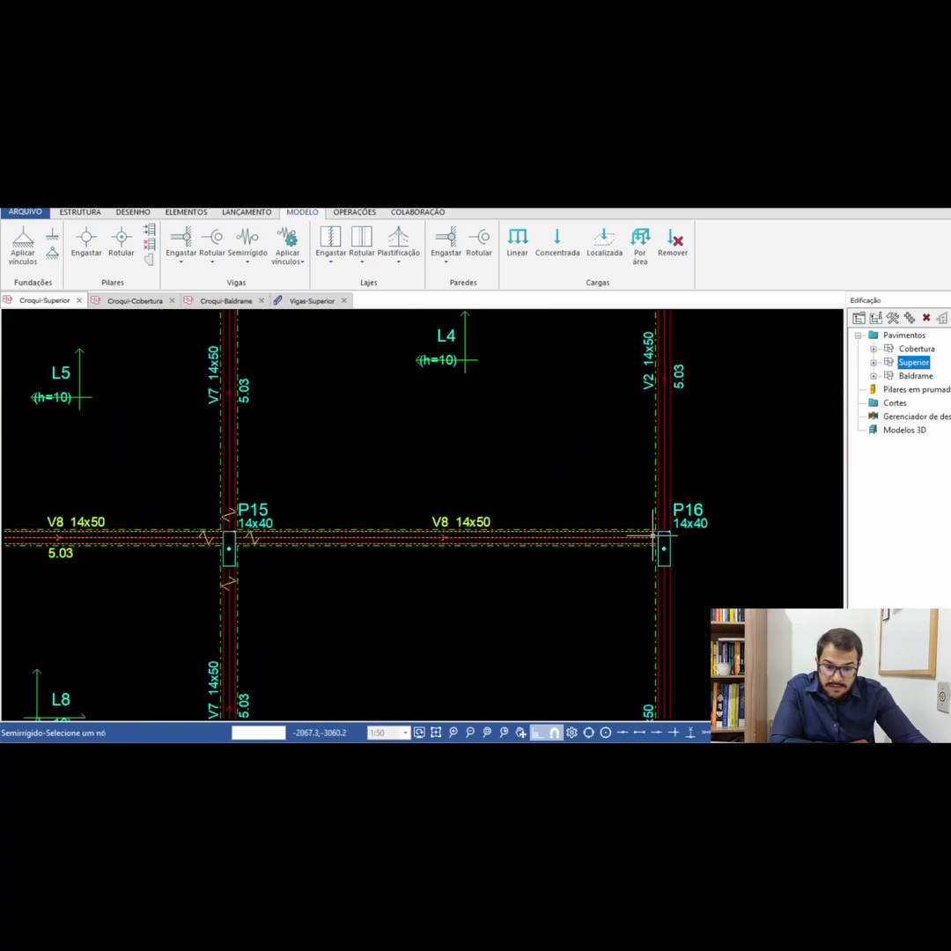
scroll(635, 481, "down", 3)
scroll(577, 450, "down", 5)
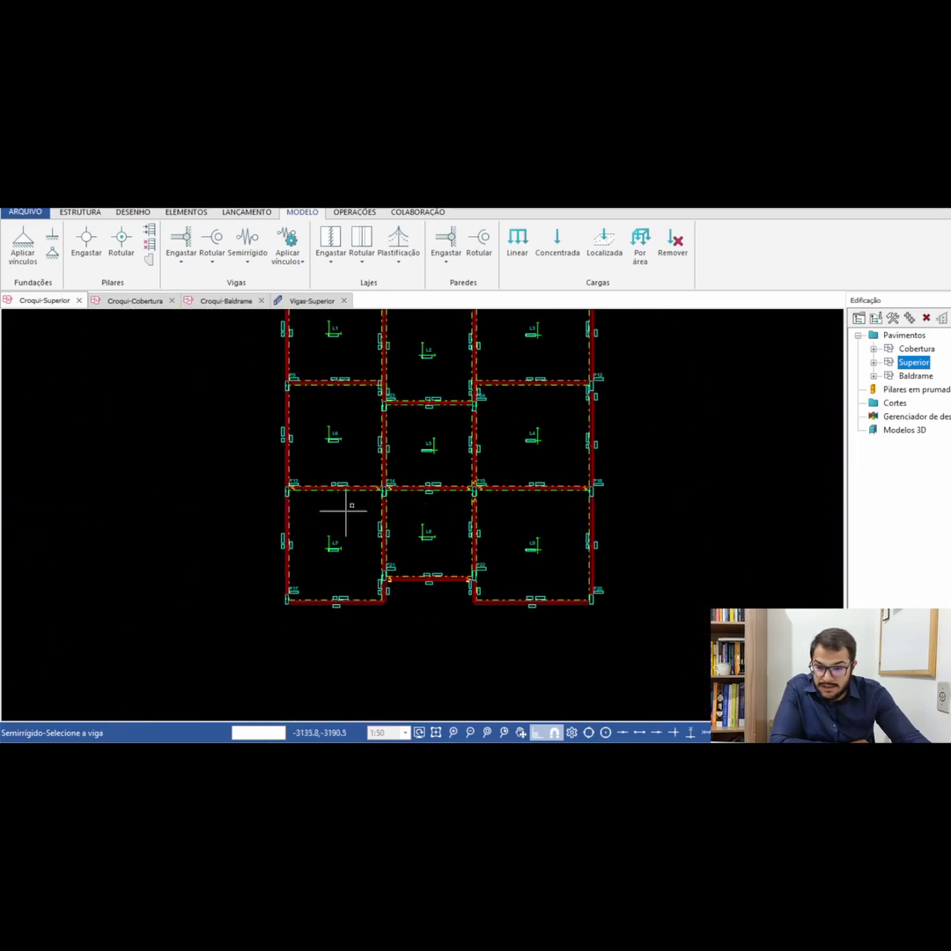
scroll(422, 531, "up", 5)
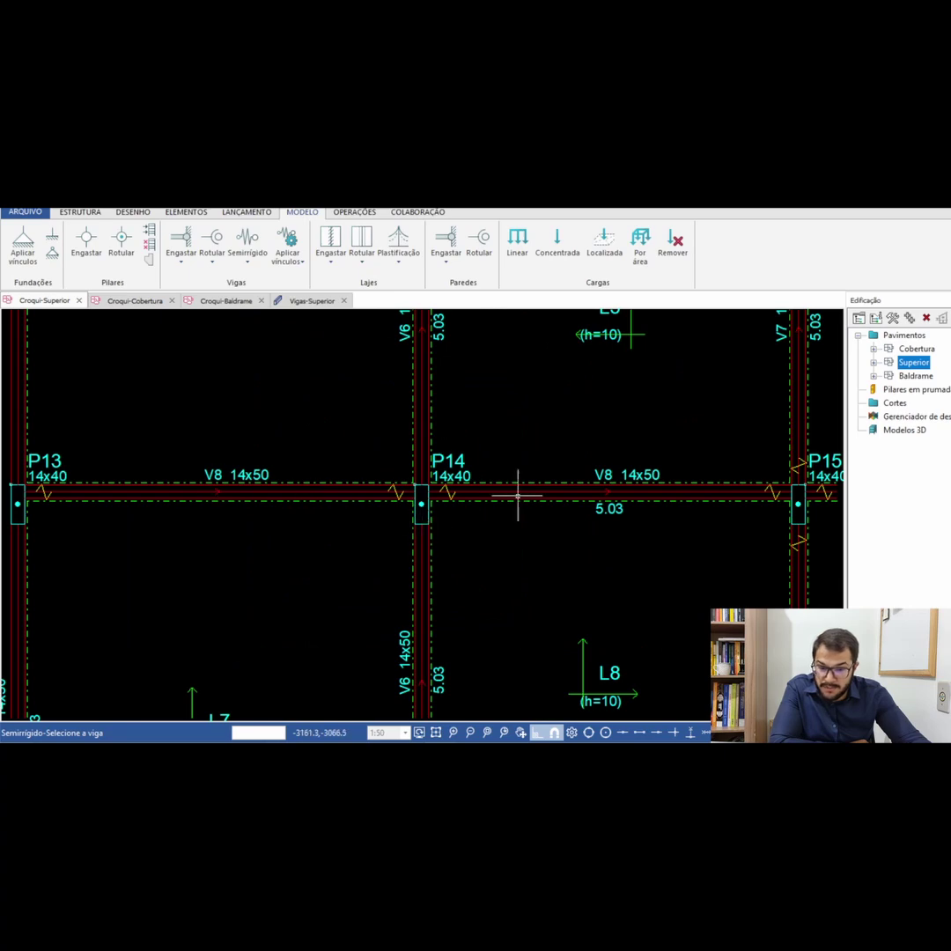
scroll(377, 451, "down", 3)
scroll(491, 641, "up", 2)
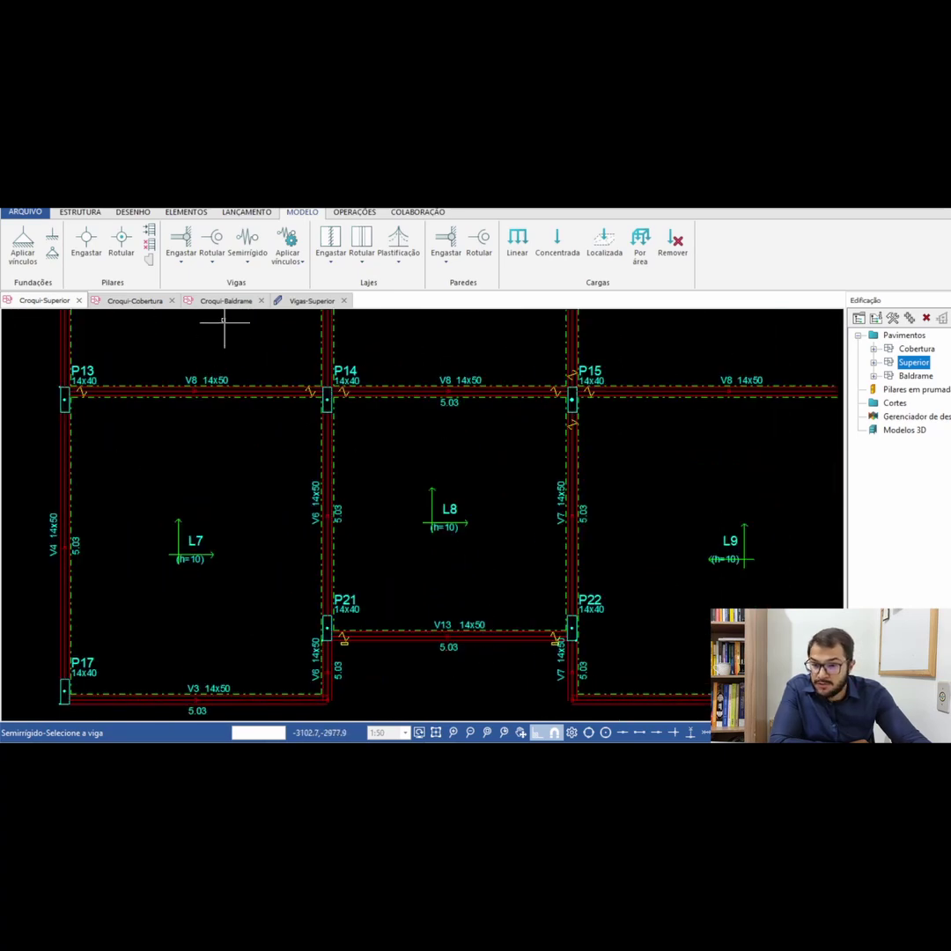
Restore fixed connections at both ends of beam V13, at columns P21 and P22.
left_click(181, 239)
left_click(353, 635)
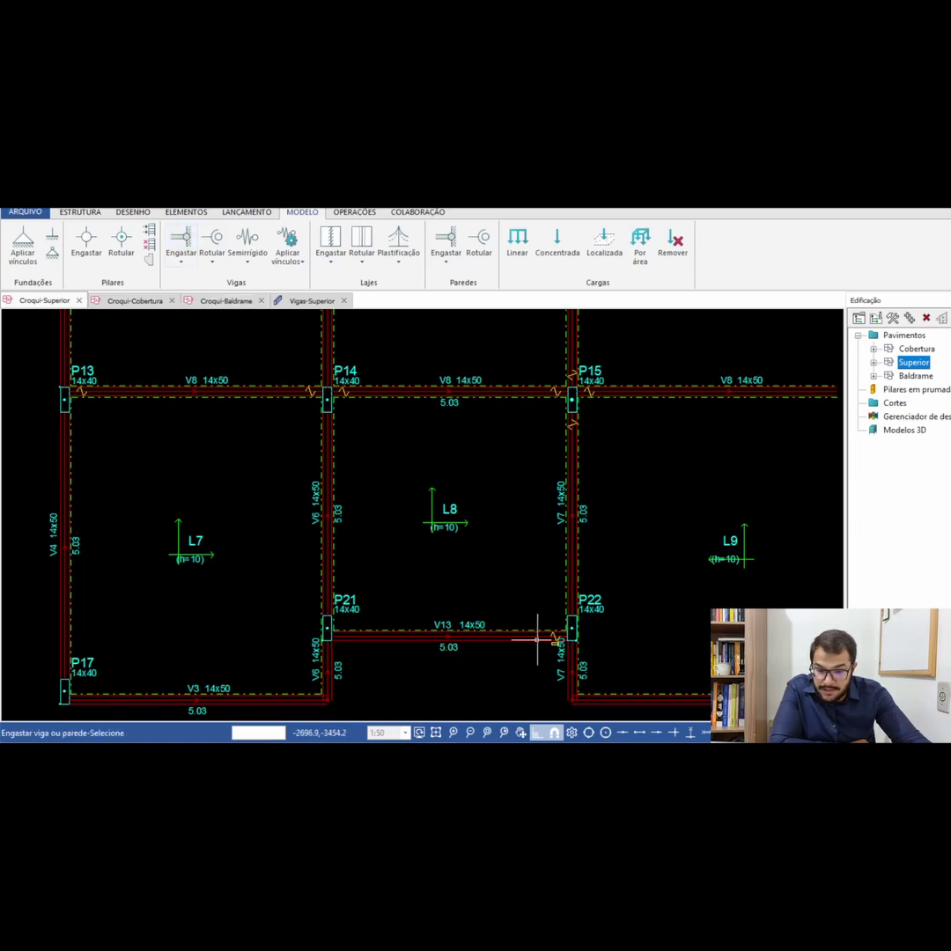
left_click(570, 636)
scroll(488, 548, "down", 4)
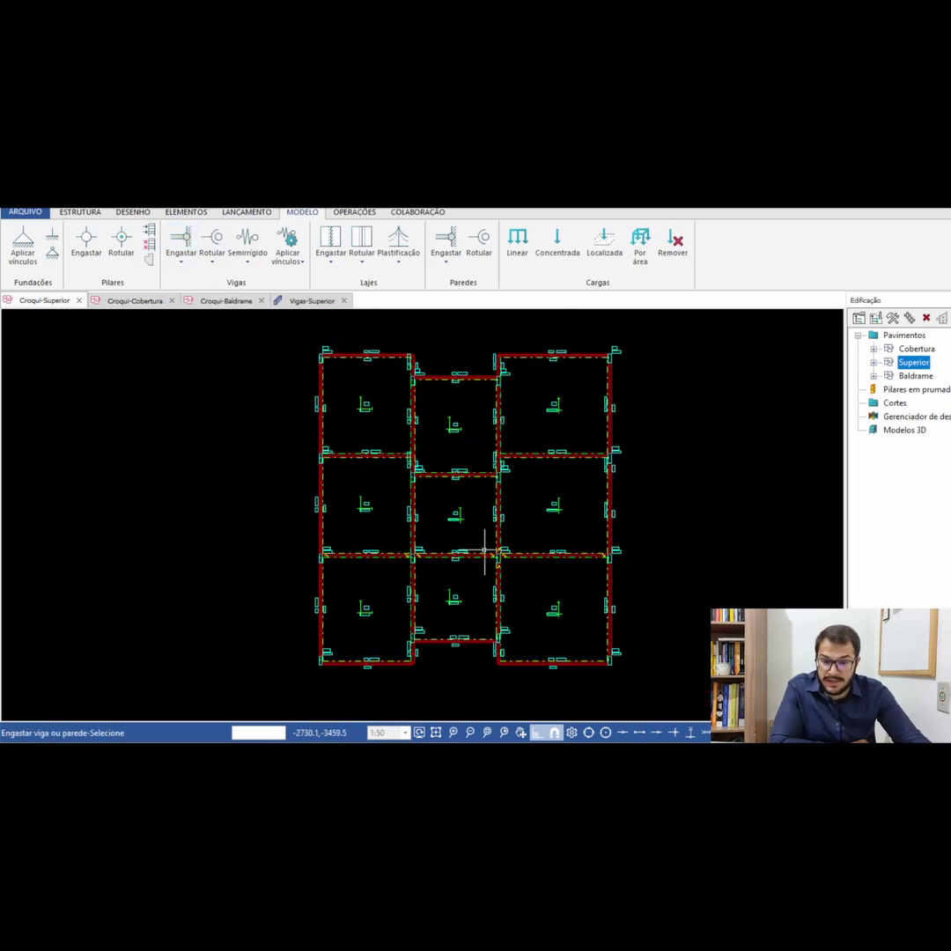
scroll(472, 569, "up", 4)
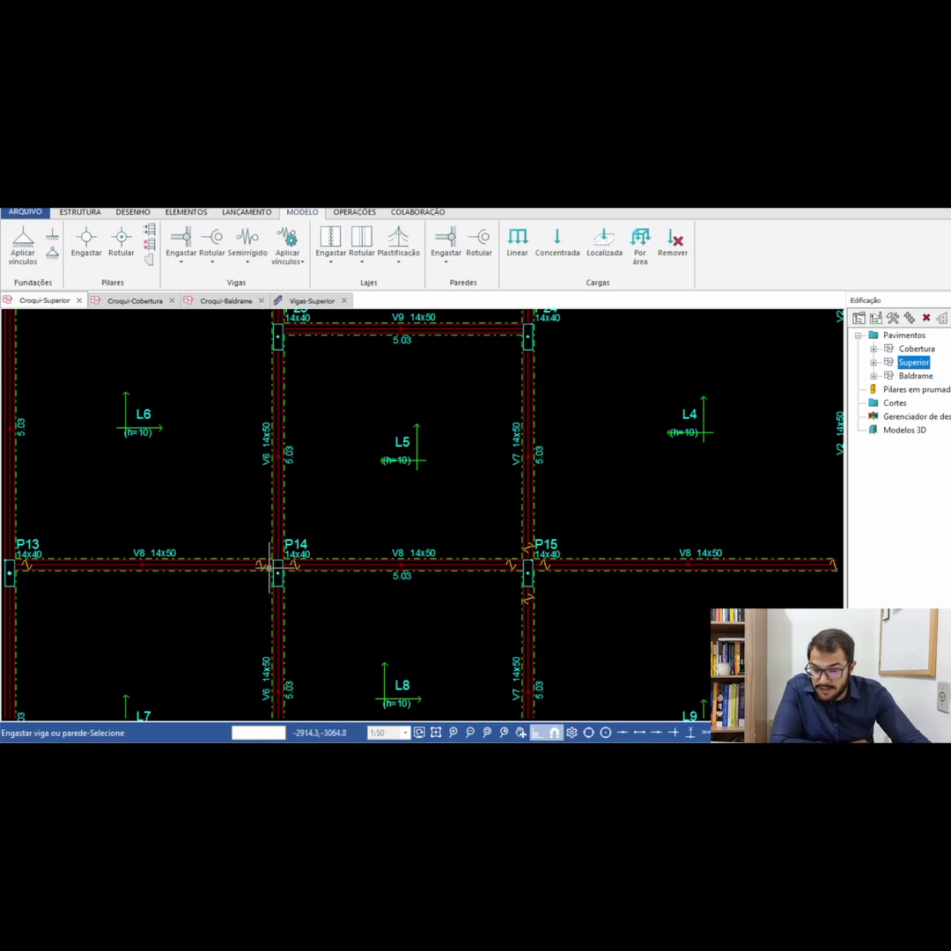
scroll(428, 564, "down", 5)
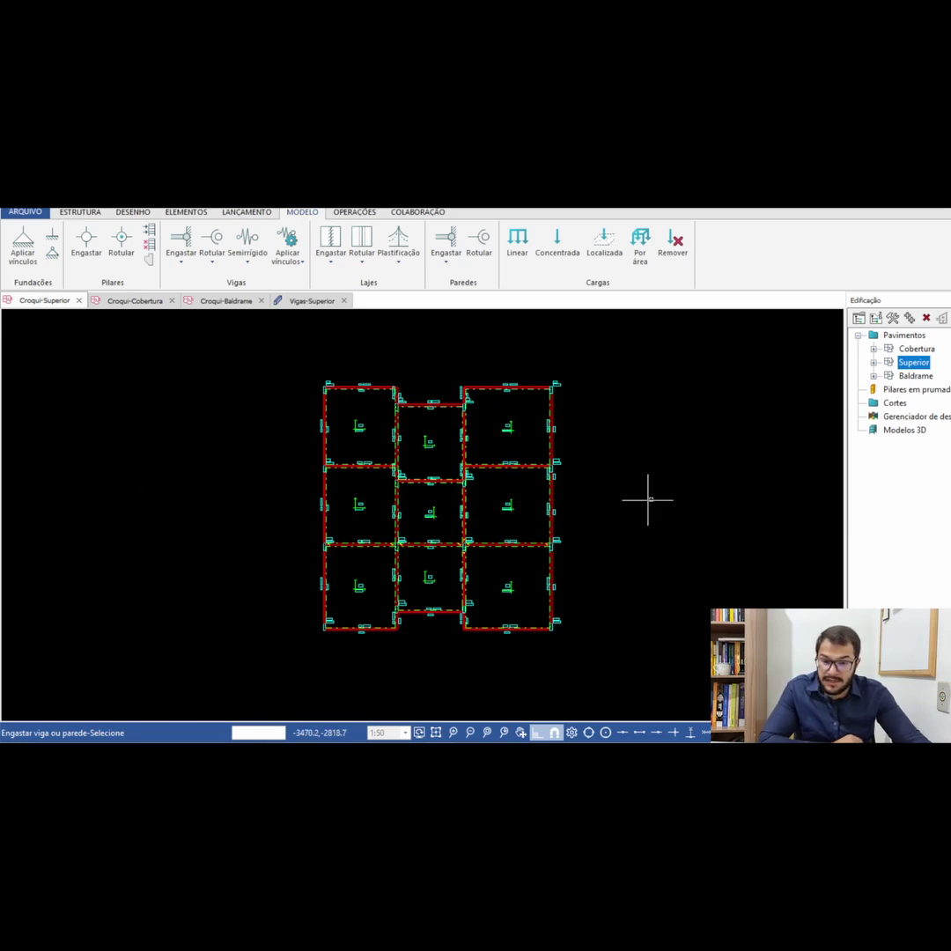
key("Escape")
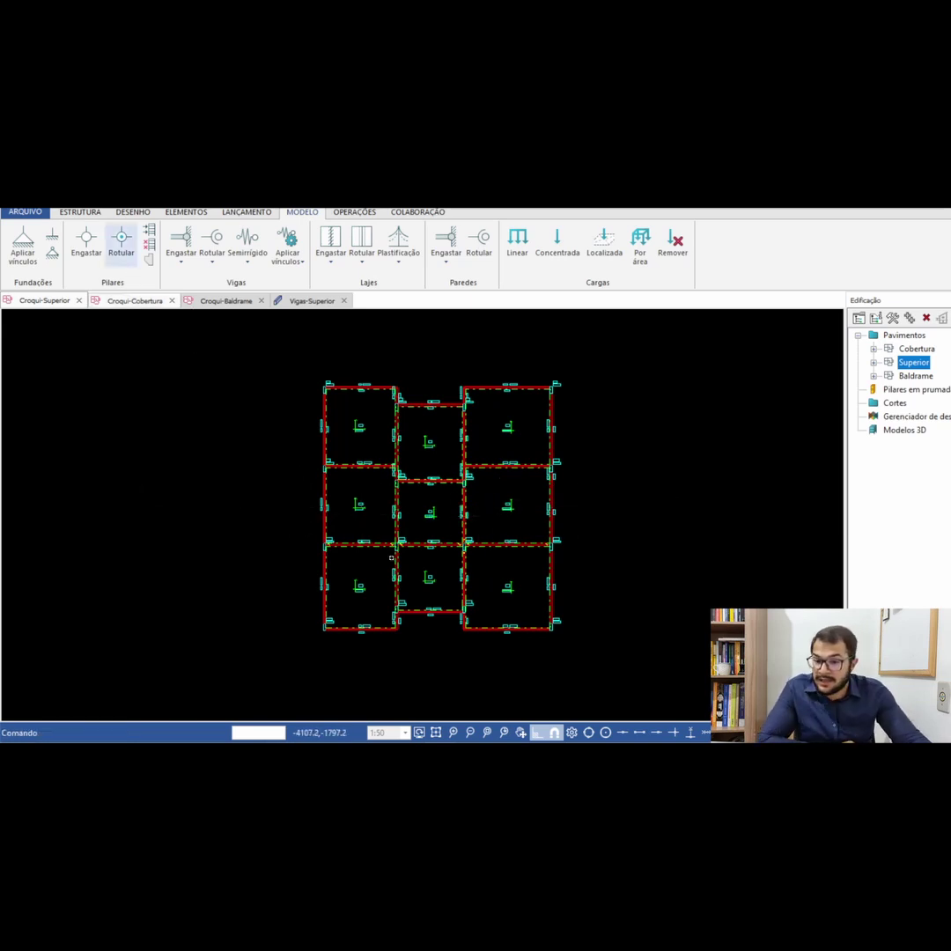
Check the X- Gama-Z stability value in the linear static analysis results before reprocessing.
left_click(80, 212)
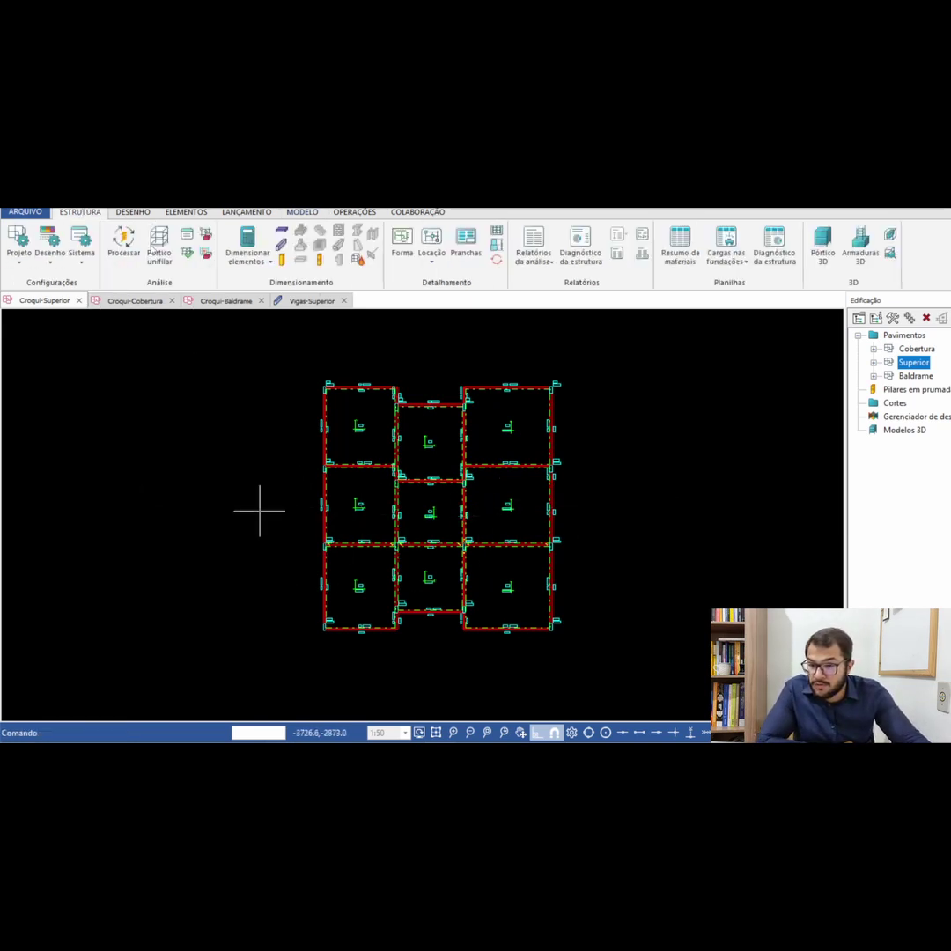
left_click(124, 243)
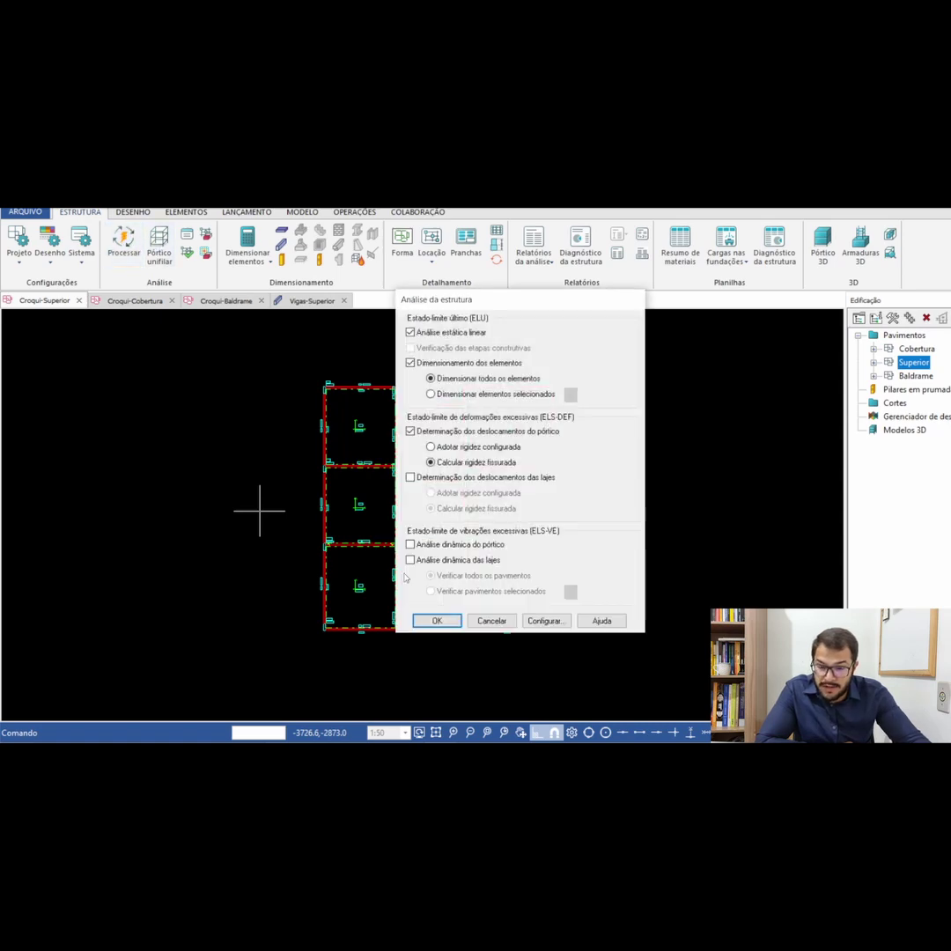
left_click(492, 620)
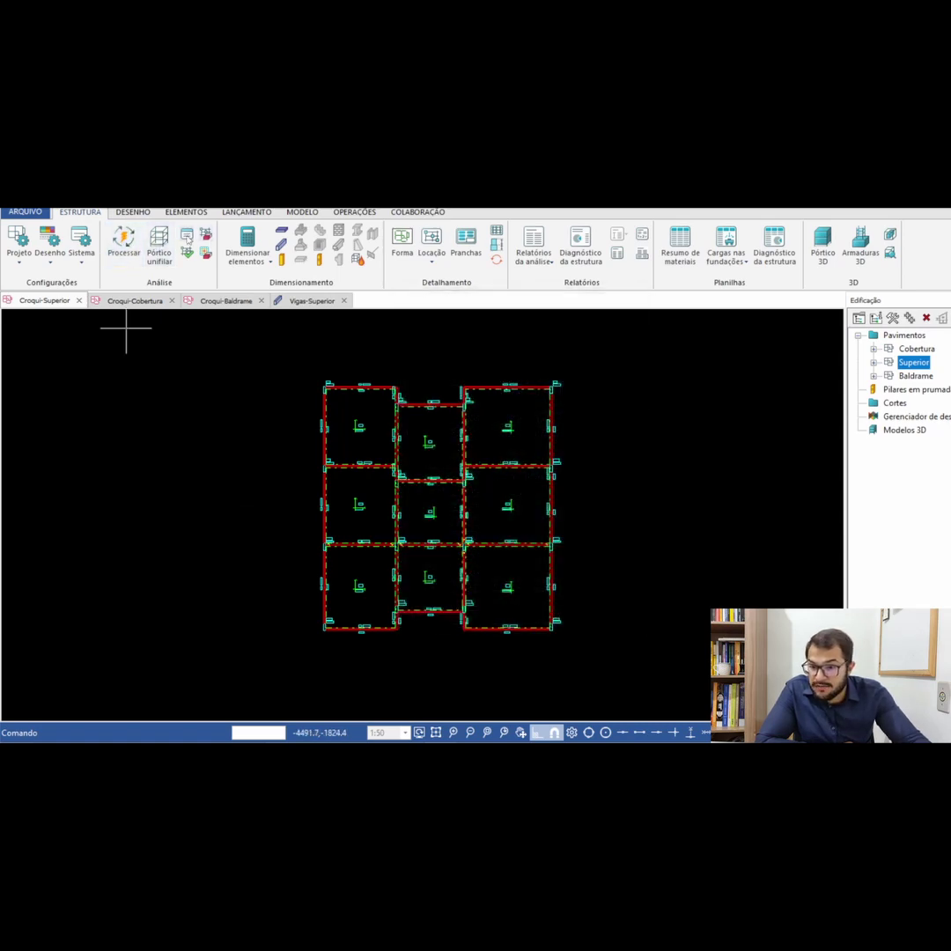
left_click(413, 490)
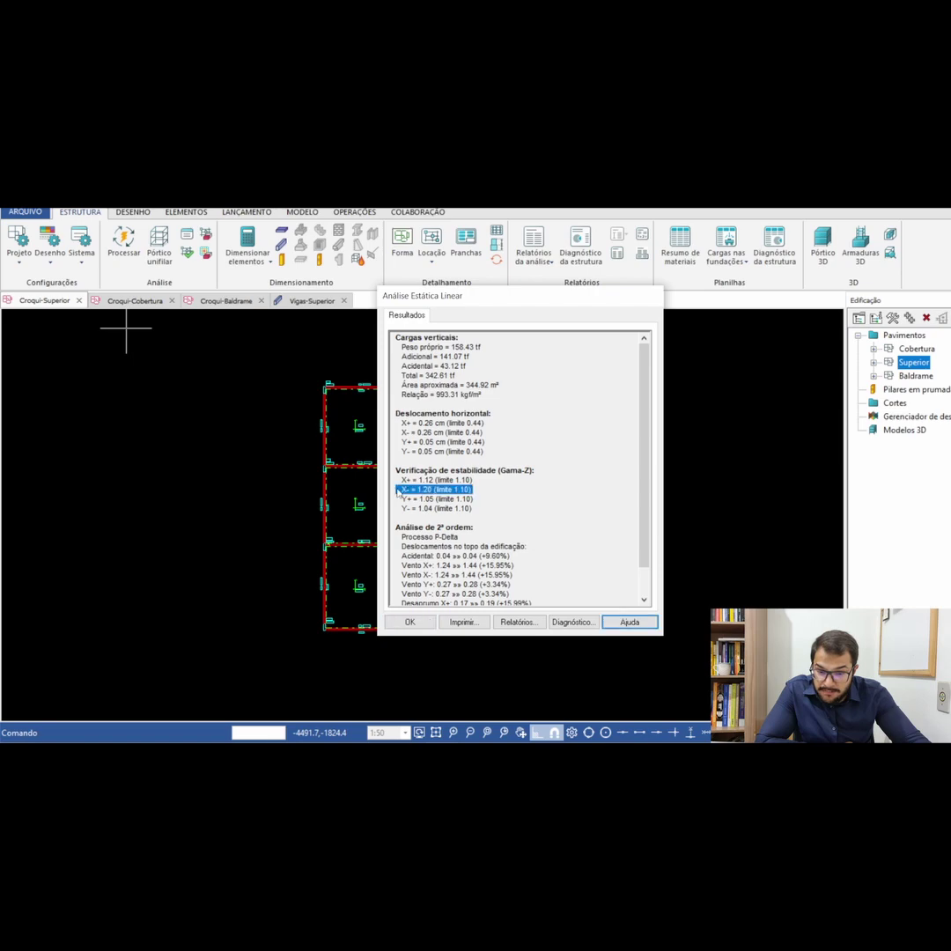
left_click(432, 625)
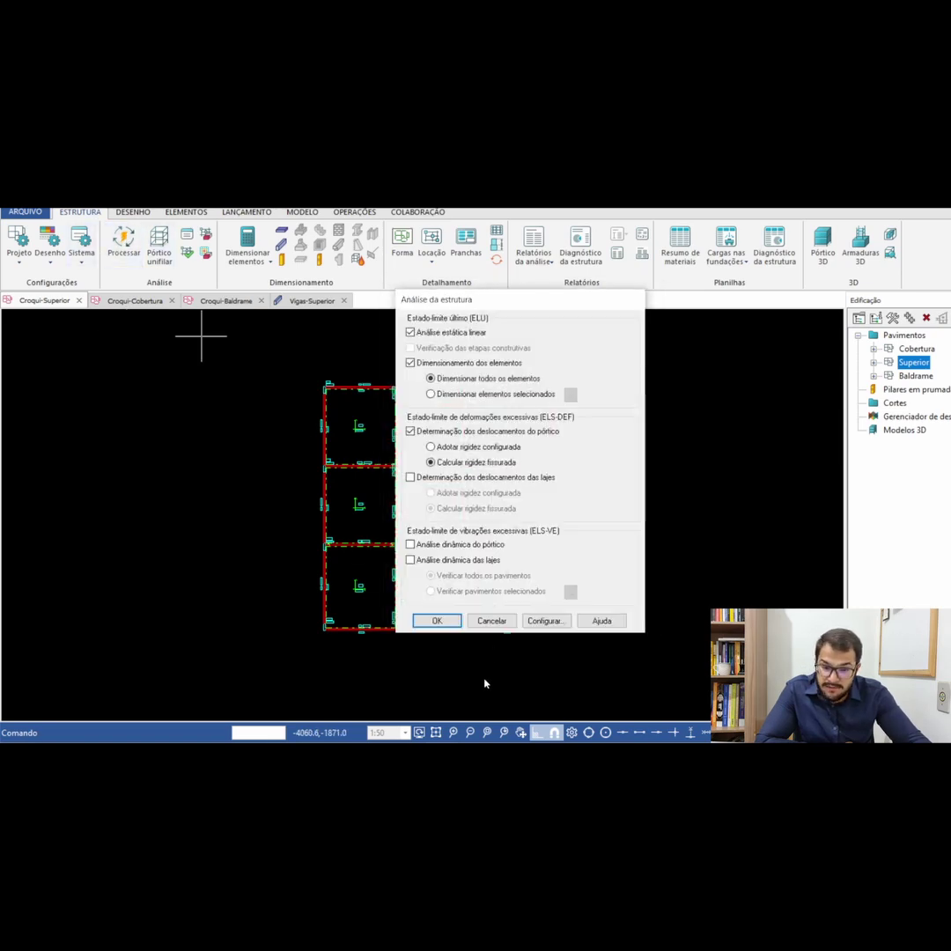
Process the structure with linear static analysis, sizing of all elements and frame displacements using calculated cracked stiffness.
left_click(438, 621)
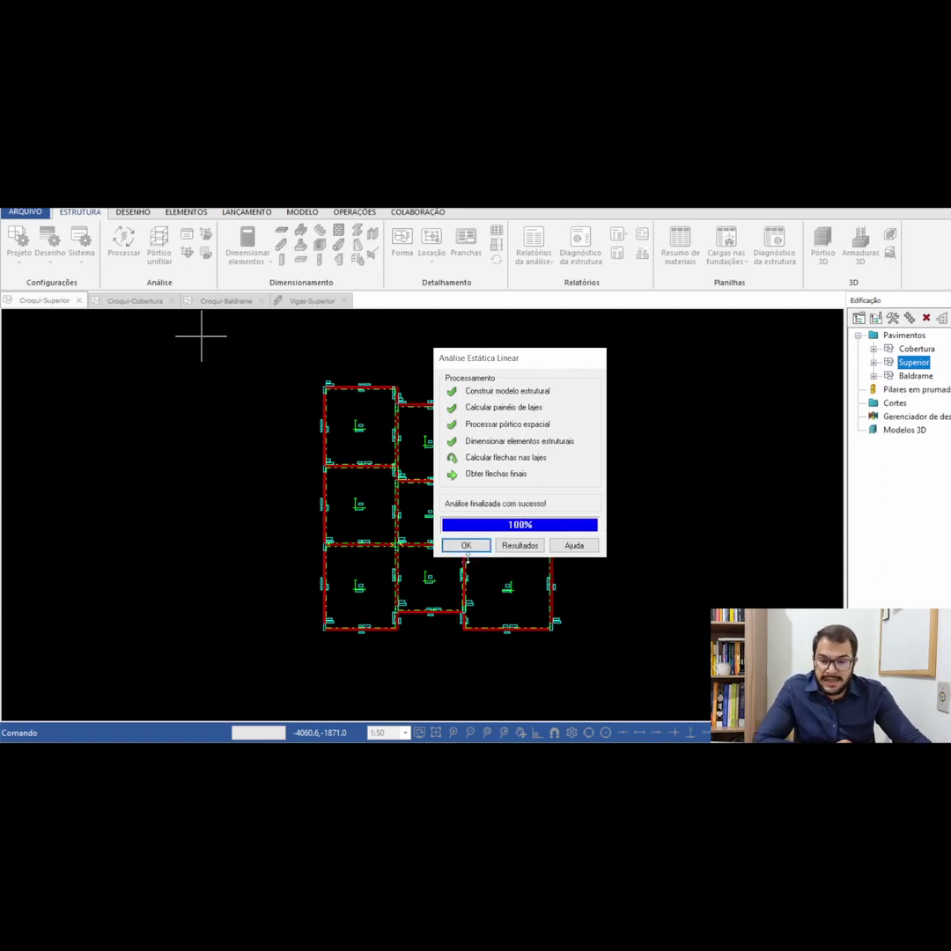
left_click(479, 547)
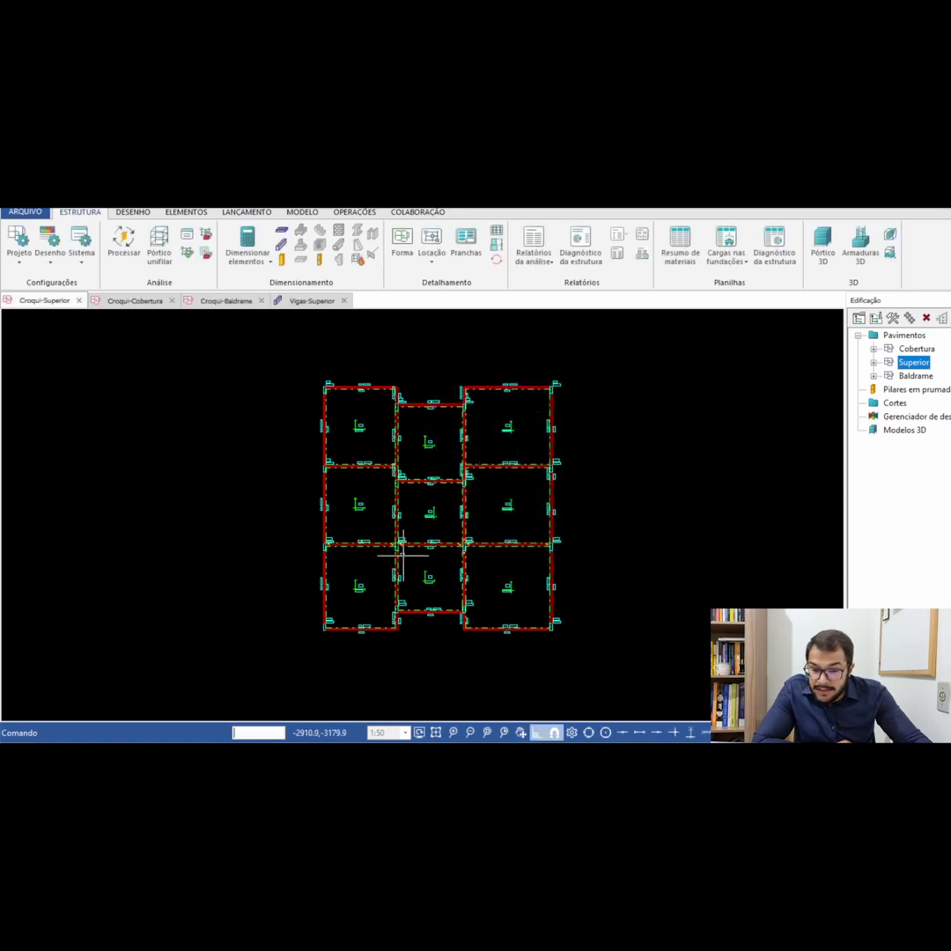
Check the X+ Gama-Z stability value in the reprocessed linear static analysis results.
scroll(366, 544, "up", 5)
scroll(375, 517, "down", 2)
left_click(188, 236)
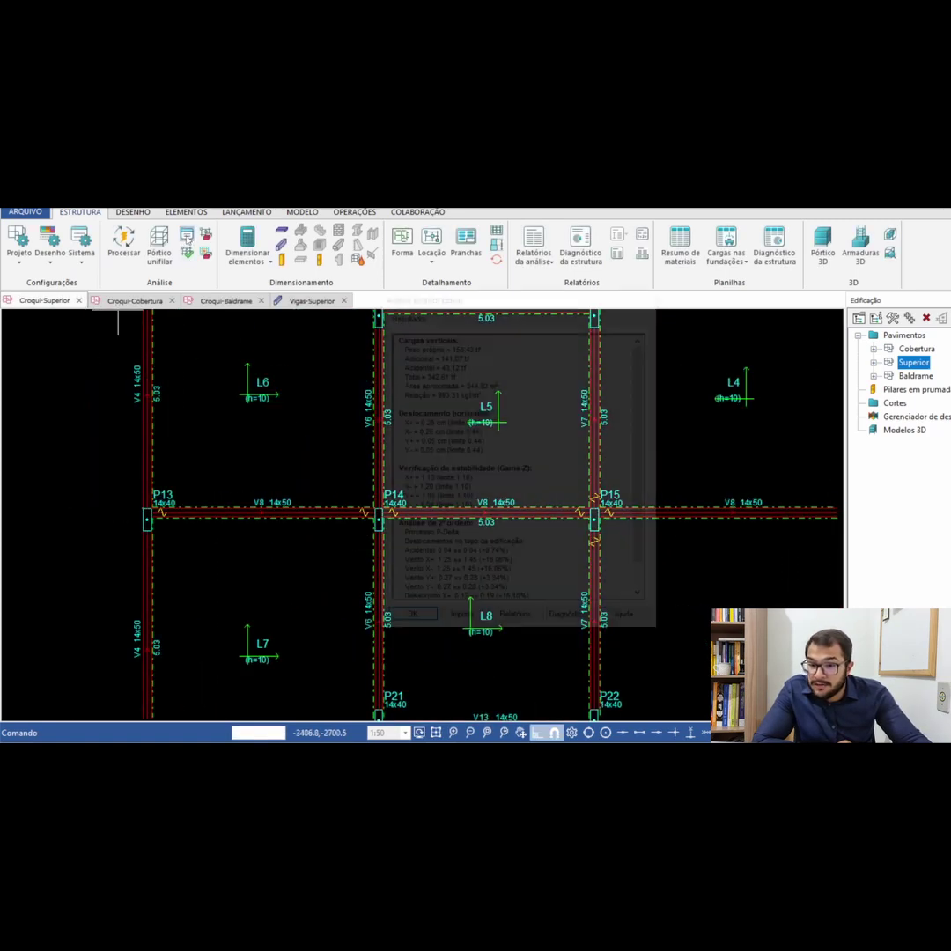
left_click_drag(435, 489, 473, 480)
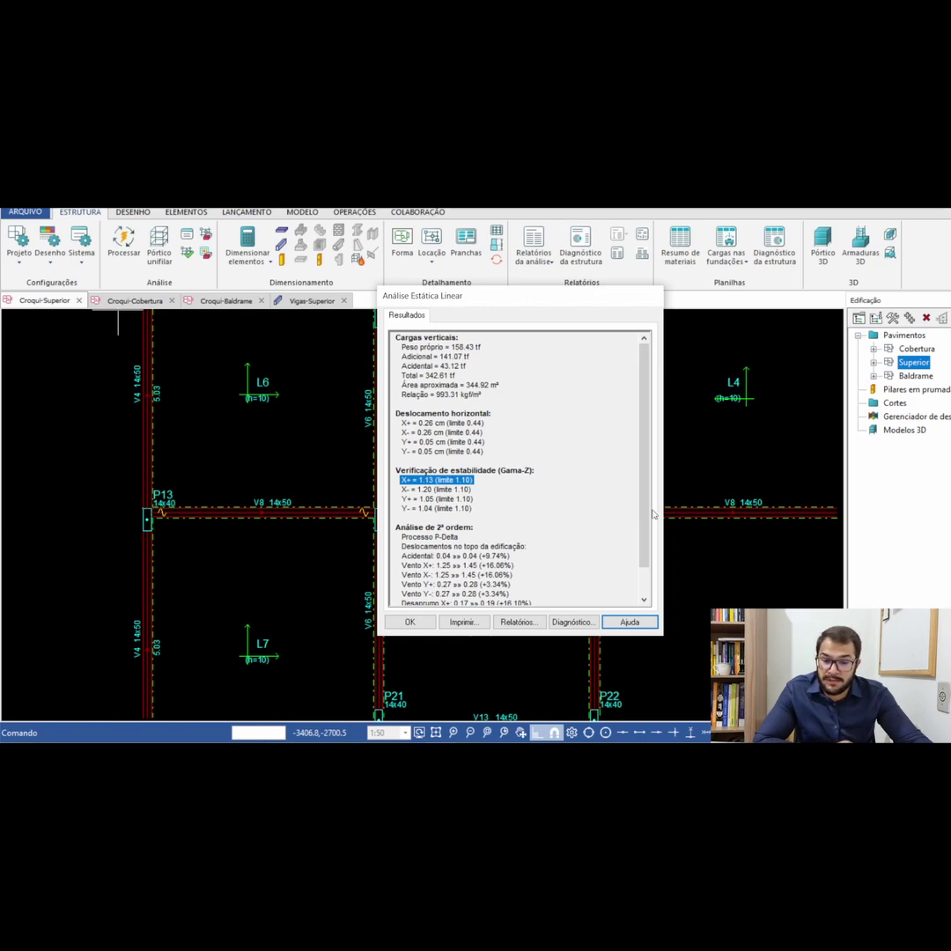
left_click(429, 480)
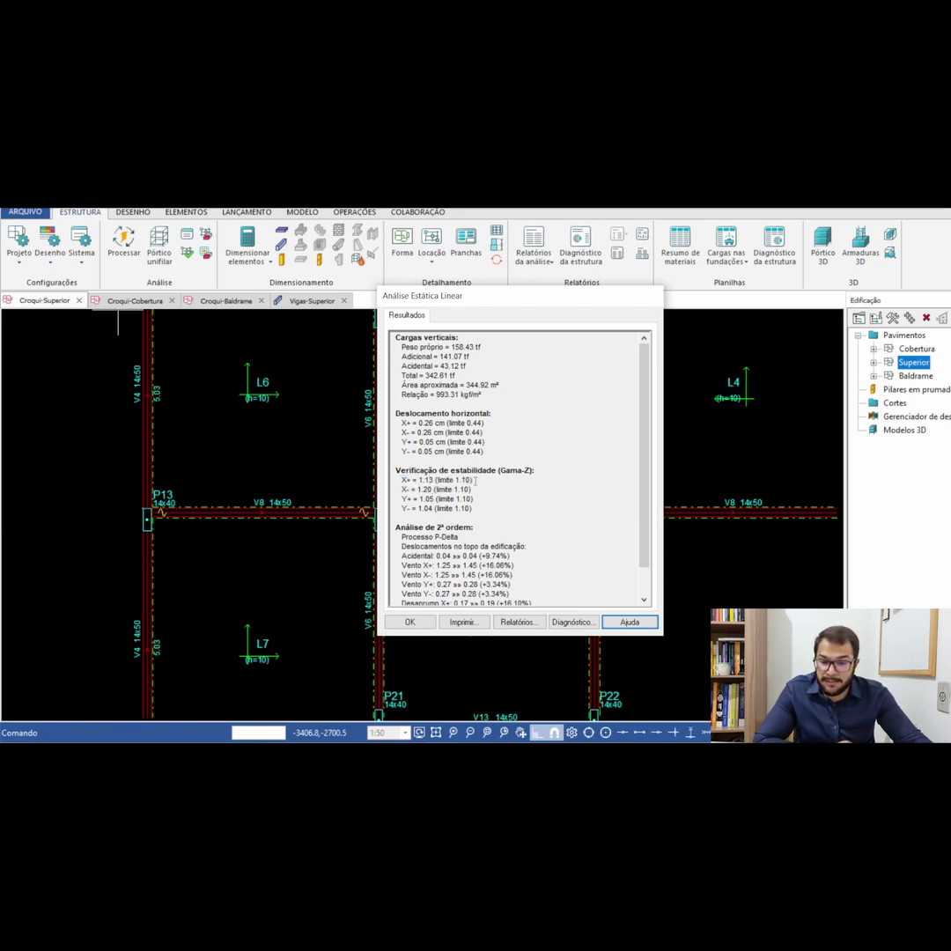
left_click_drag(476, 480, 401, 480)
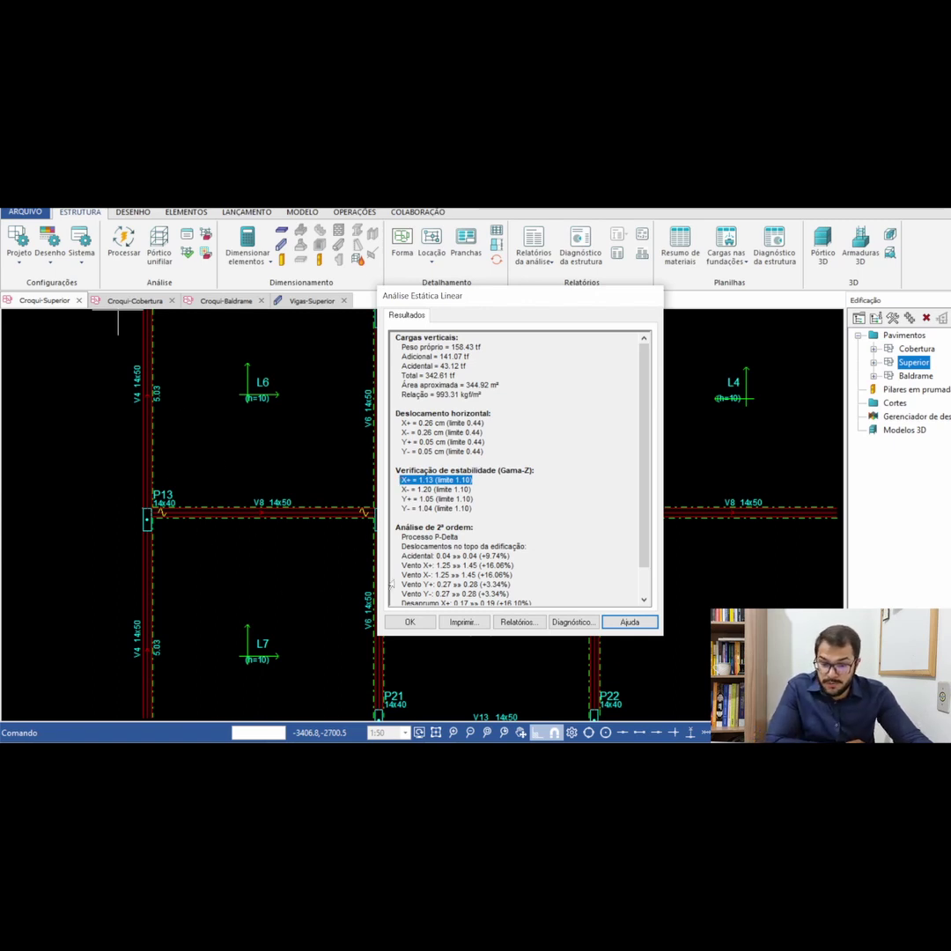
key("Escape")
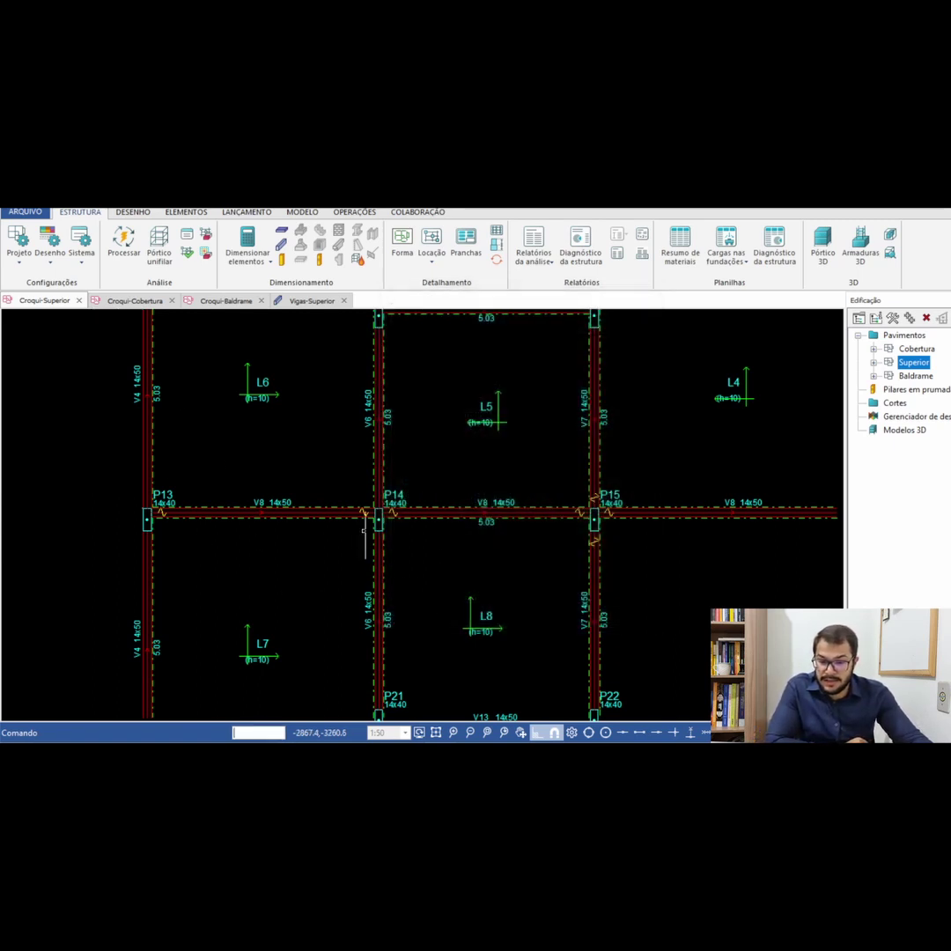
Examine the beam connections on the Superior floor plan, including beam V13 between P21 and P22.
scroll(373, 544, "down", 5)
scroll(374, 502, "up", 1)
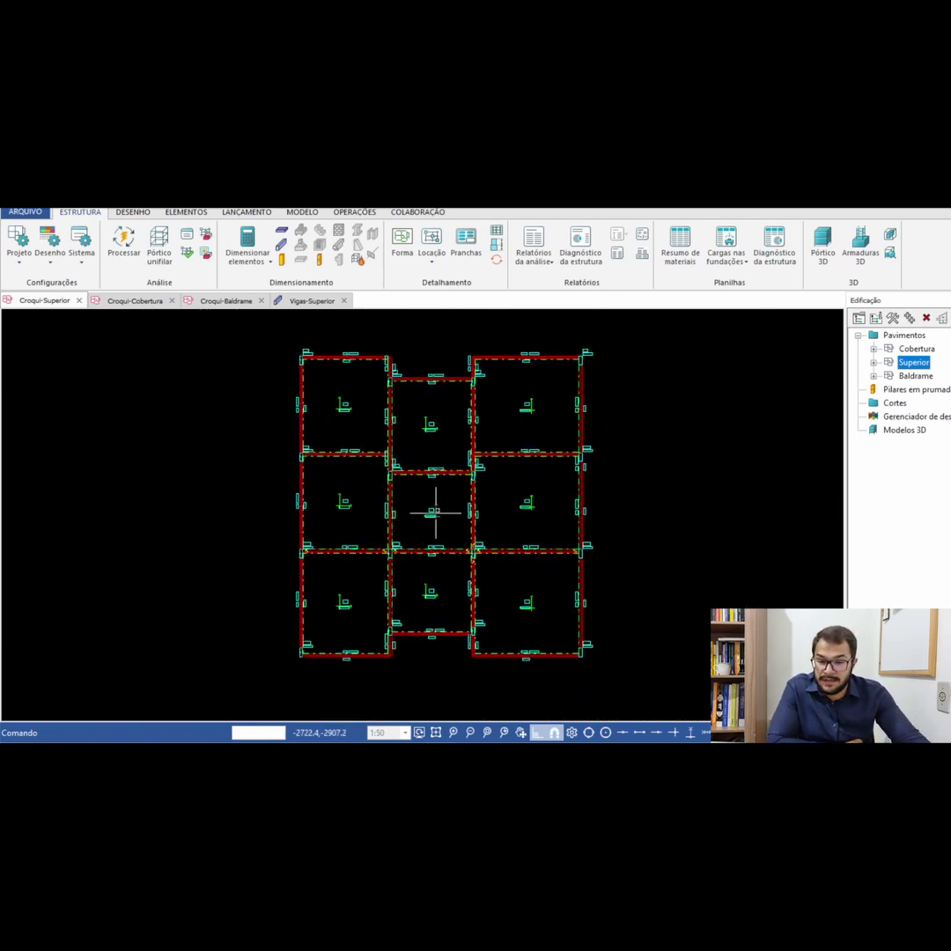
scroll(423, 560, "up", 4)
scroll(440, 520, "down", 4)
scroll(458, 572, "up", 8)
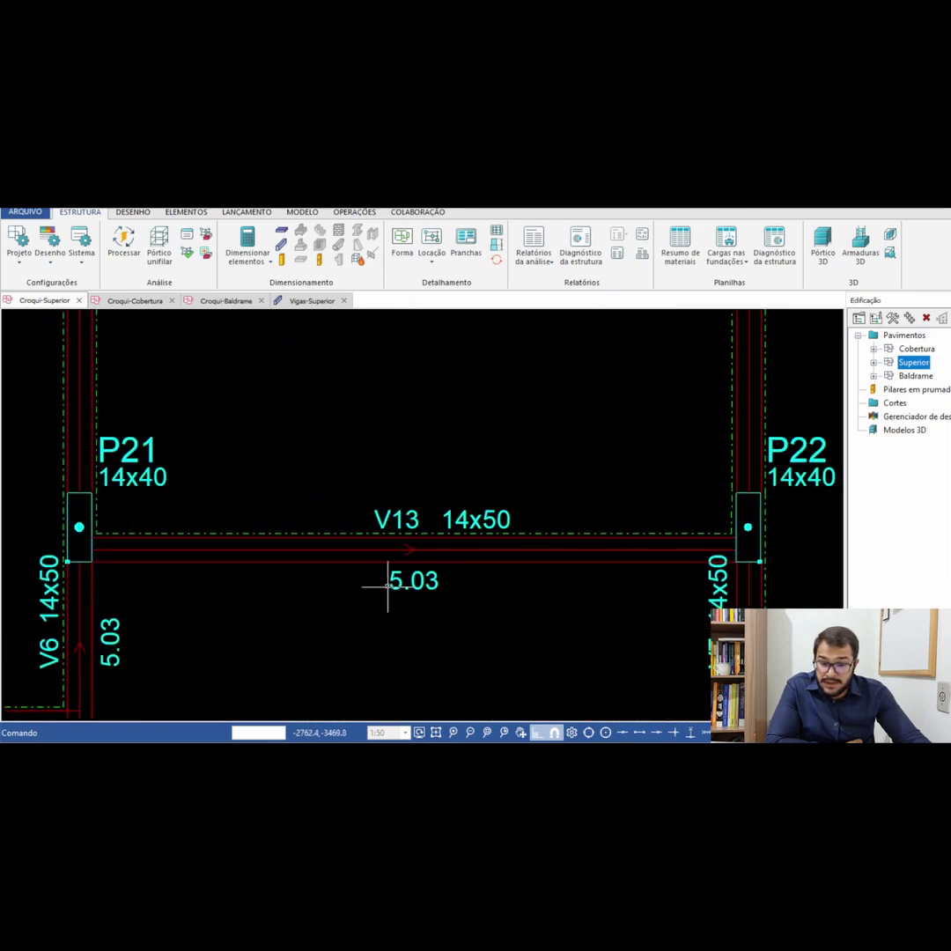
scroll(405, 573, "down", 1)
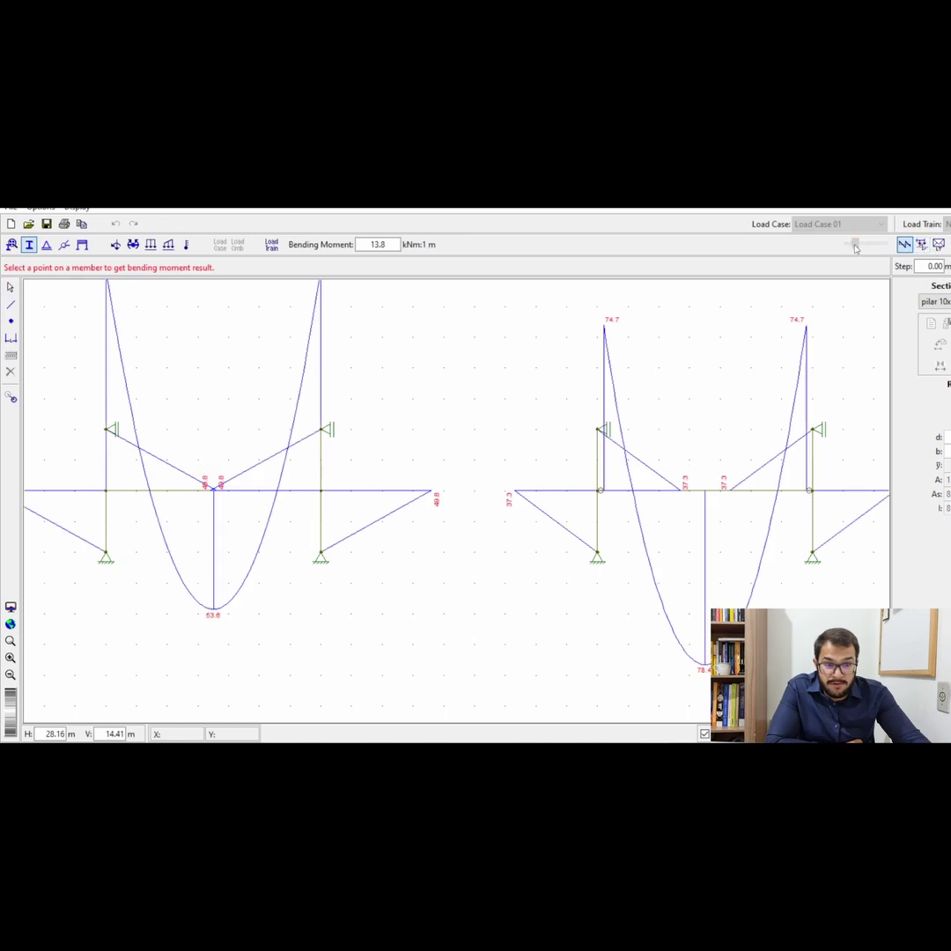
Switch to Ftool, reduce the bending moment diagram scale and compare the beam and column moments of the two frames.
left_click_drag(856, 246, 850, 247)
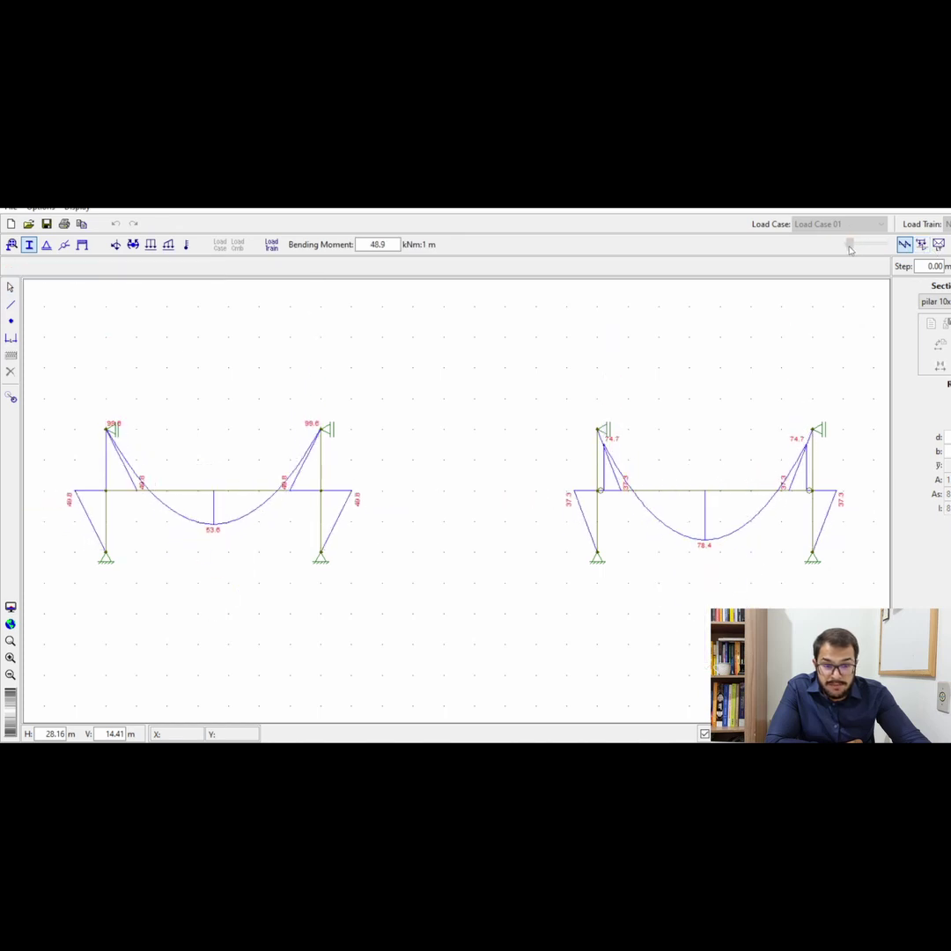
scroll(281, 437, "up", 3)
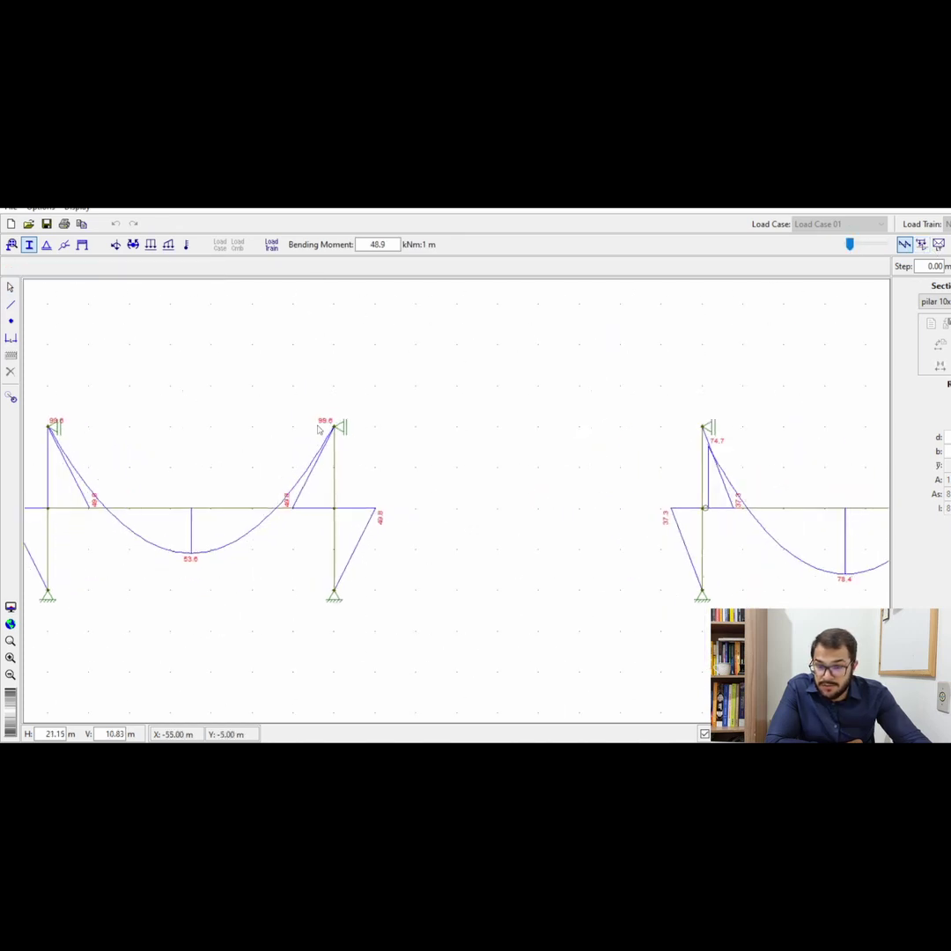
scroll(328, 426, "down", 3)
scroll(569, 450, "up", 3)
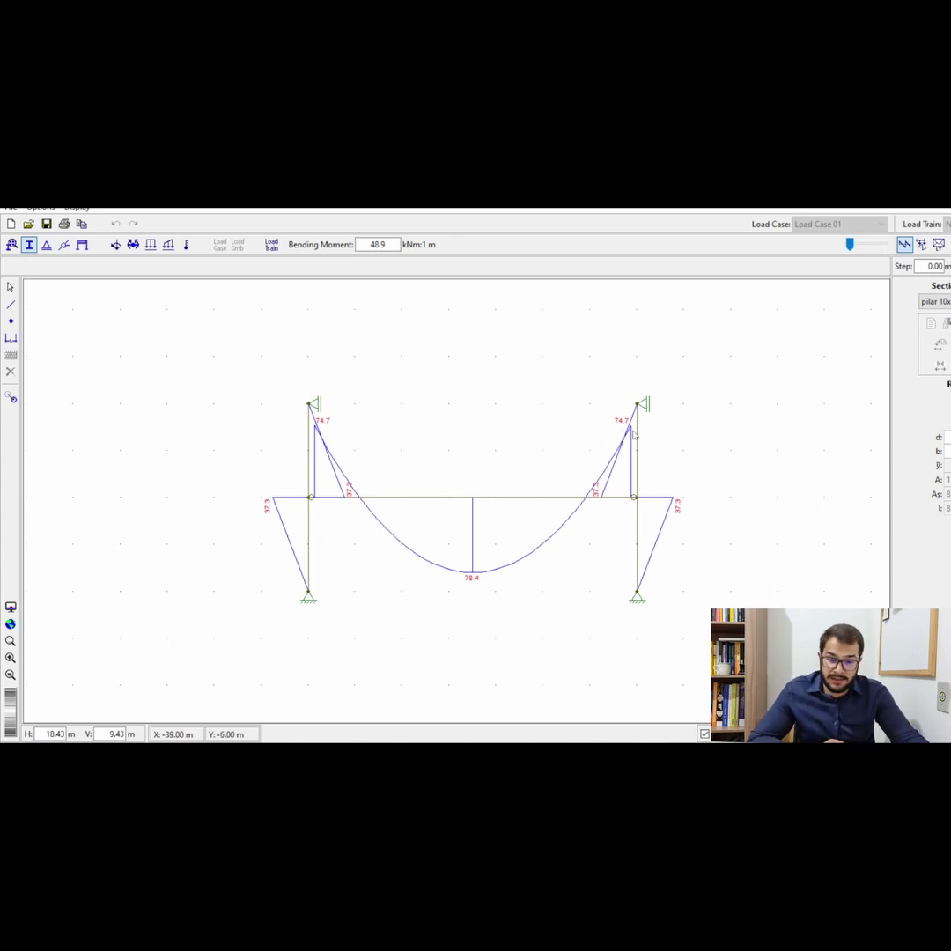
scroll(643, 435, "down", 4)
scroll(267, 436, "up", 4)
scroll(353, 433, "up", 2)
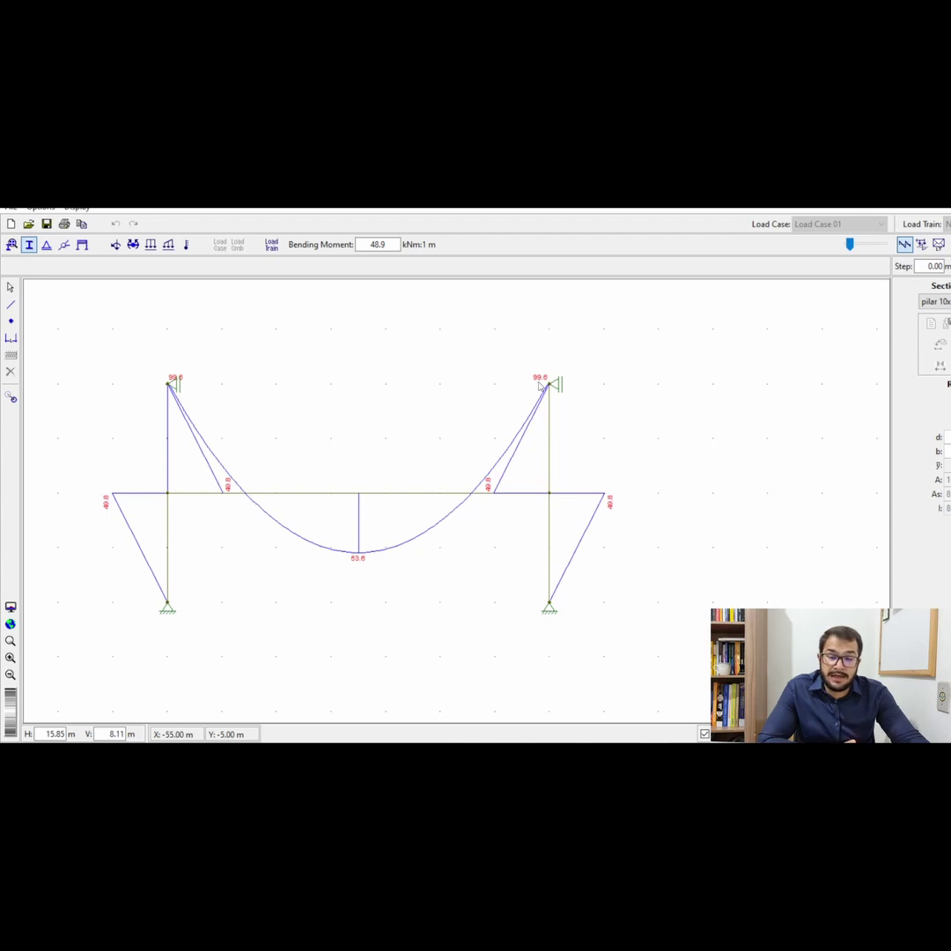
scroll(414, 387, "up", 1)
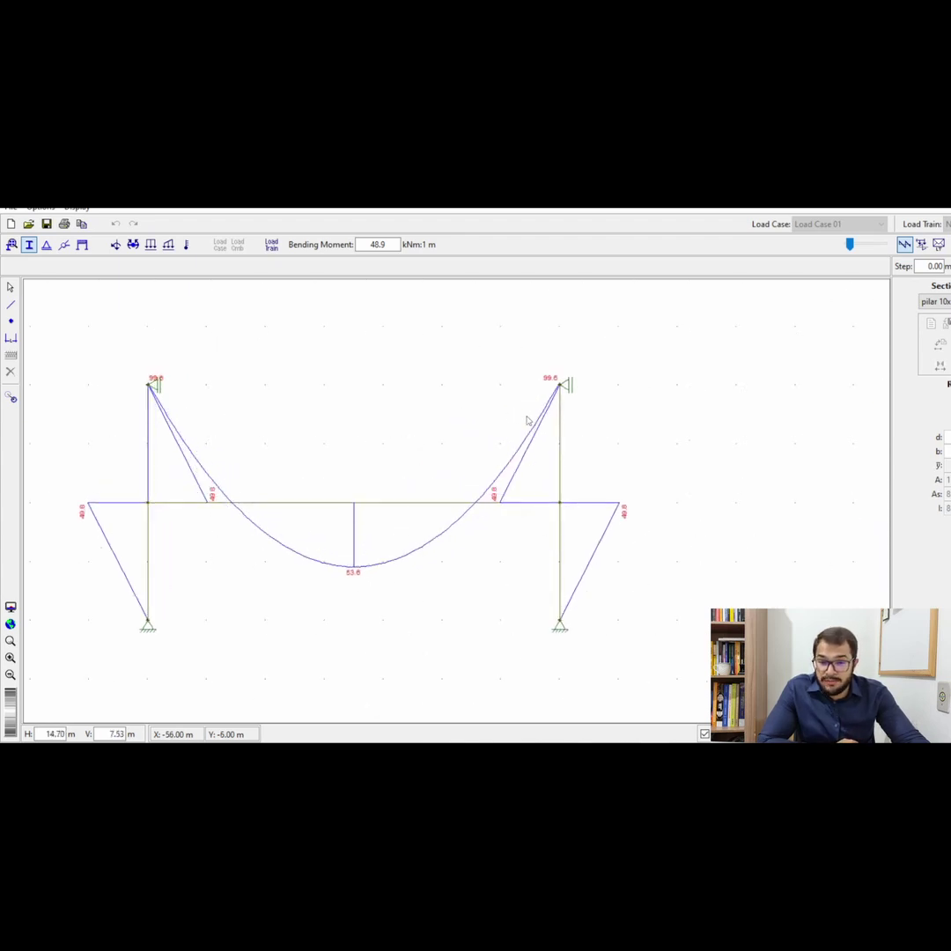
scroll(530, 438, "down", 3)
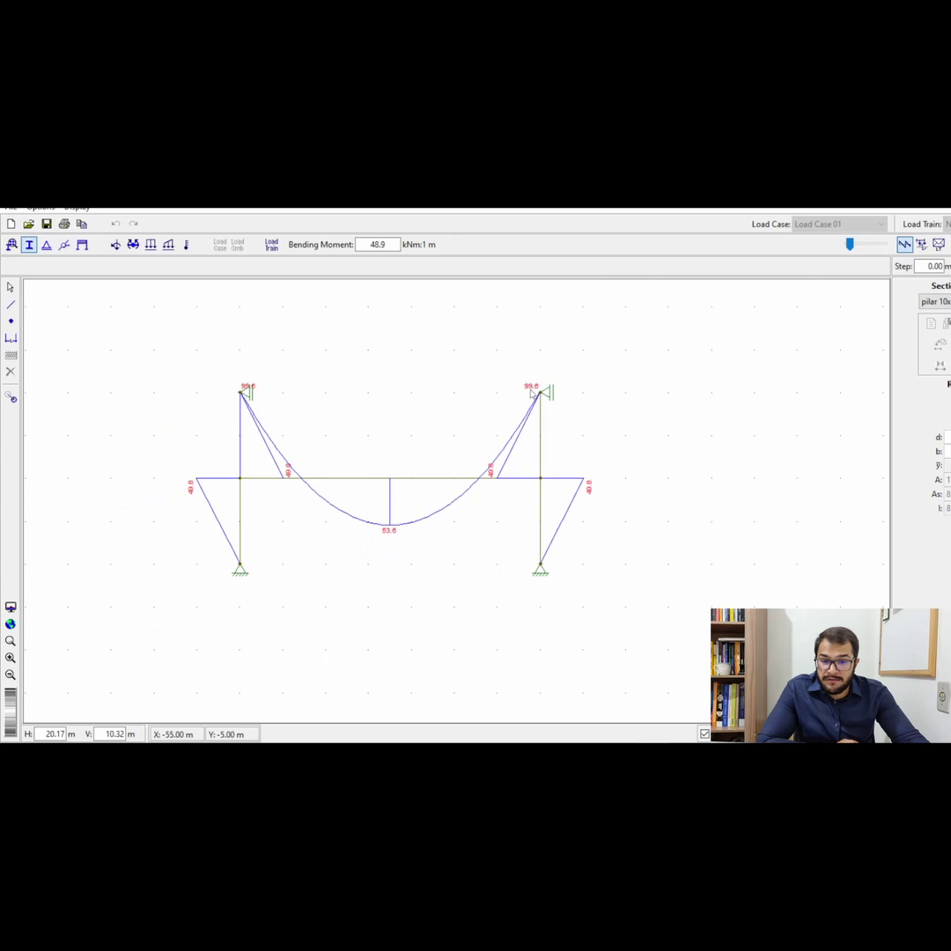
scroll(532, 394, "up", 2)
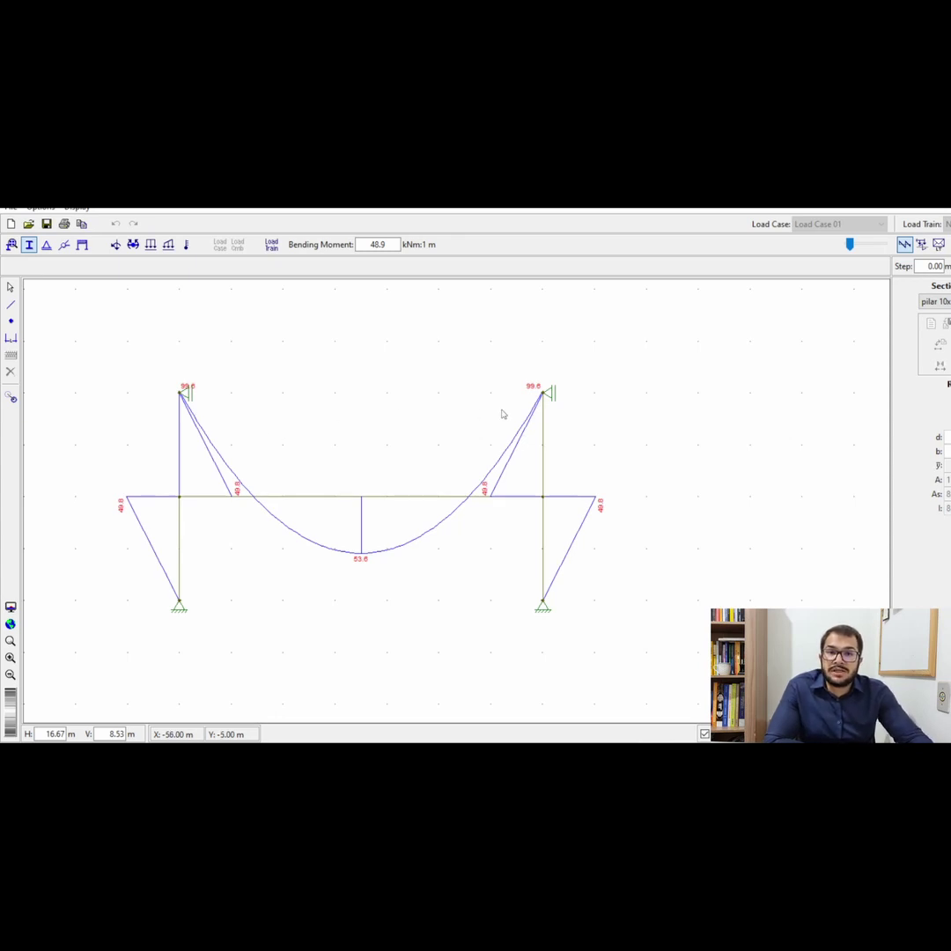
scroll(143, 389, "down", 3)
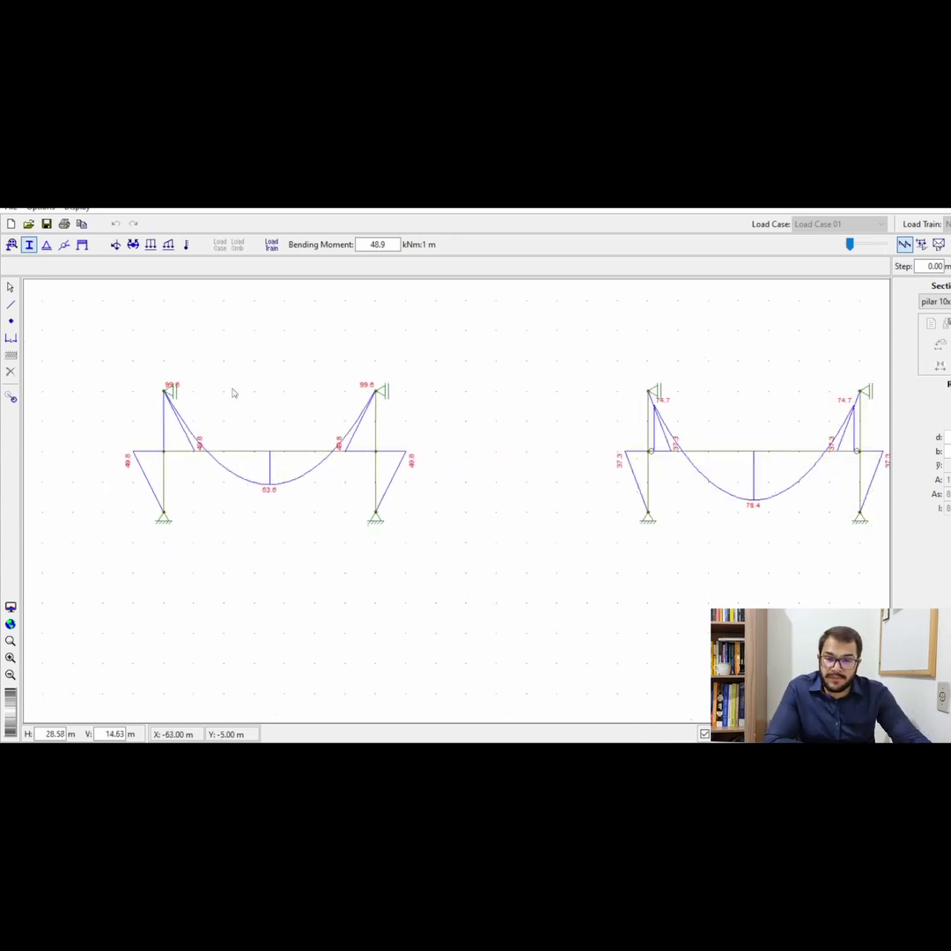
Examine the negative moments at both beam ends and the column moments of the frame without hinges.
scroll(327, 413, "up", 2)
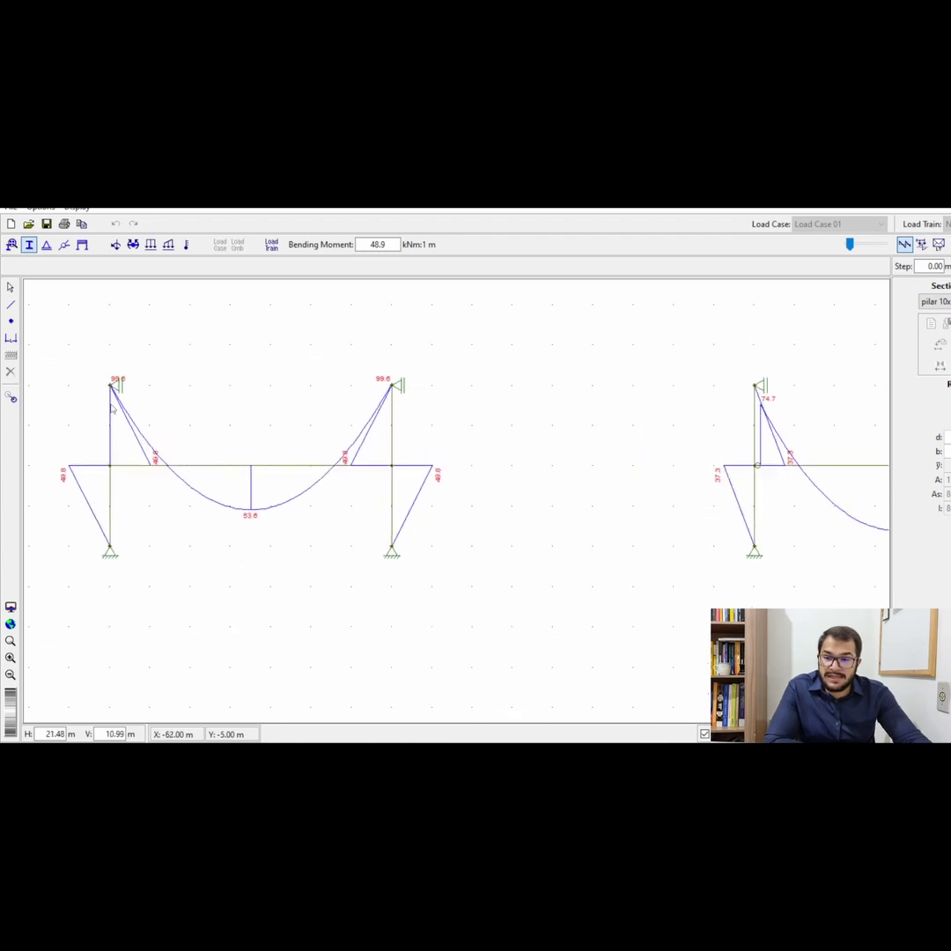
scroll(158, 414, "down", 2)
scroll(318, 416, "up", 3)
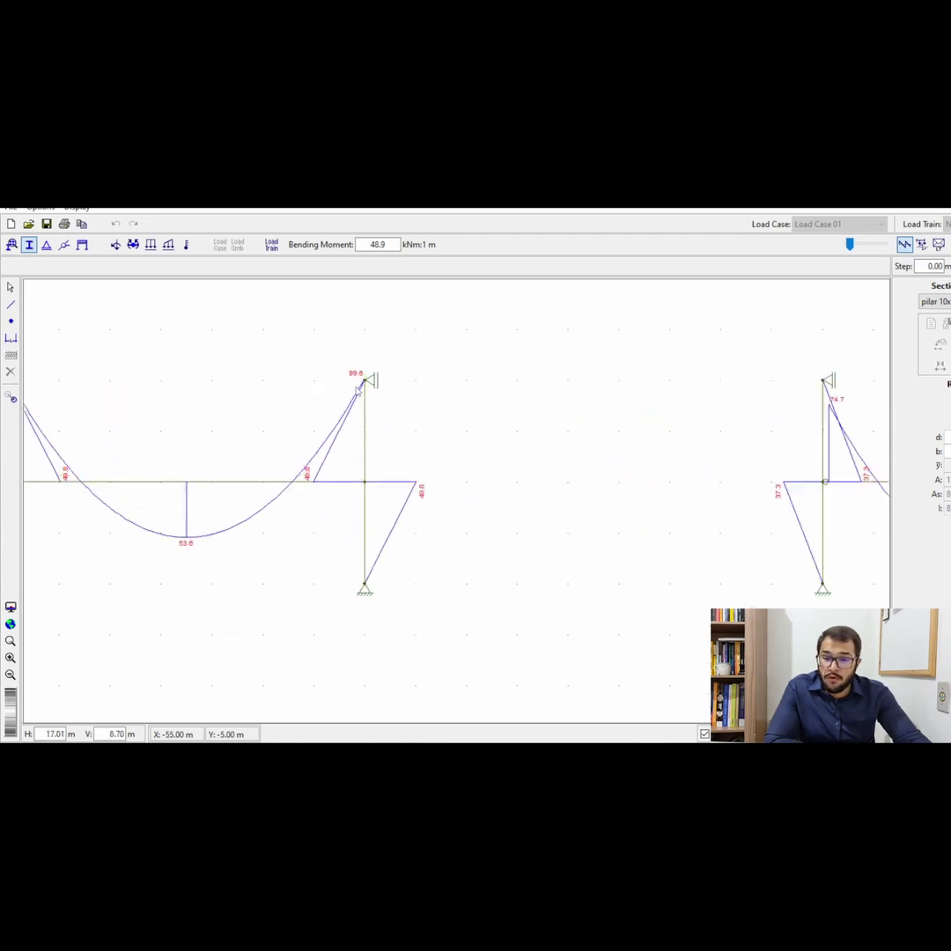
scroll(352, 388, "down", 2)
scroll(211, 396, "up", 3)
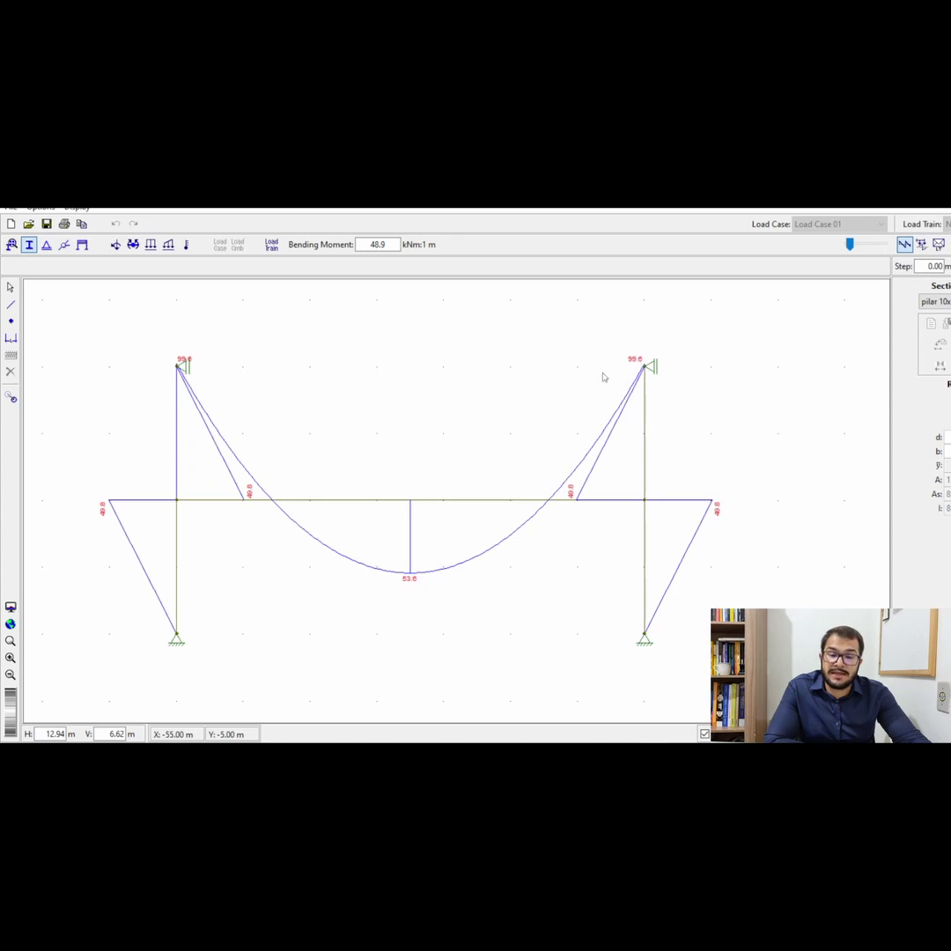
scroll(431, 382, "down", 1)
scroll(601, 373, "up", 1)
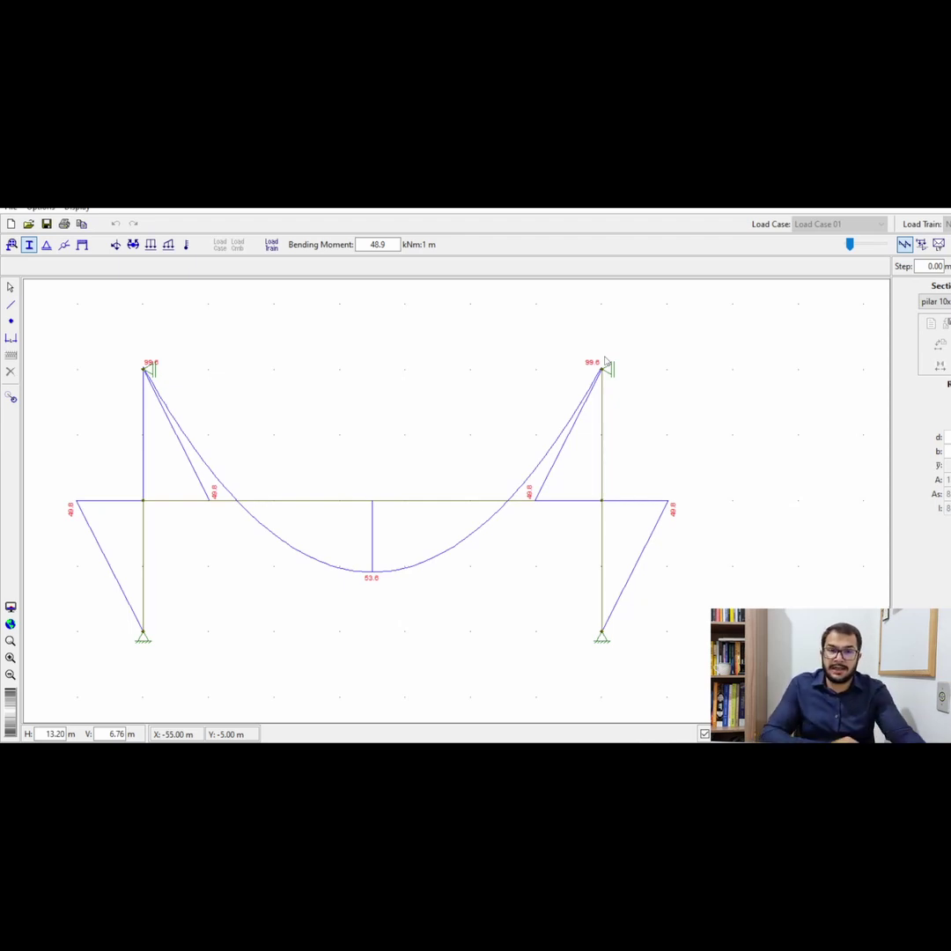
Compare the end, midspan and column moments of the frame with rigid beam ends against the frame with hinge symbols.
scroll(205, 407, "down", 4)
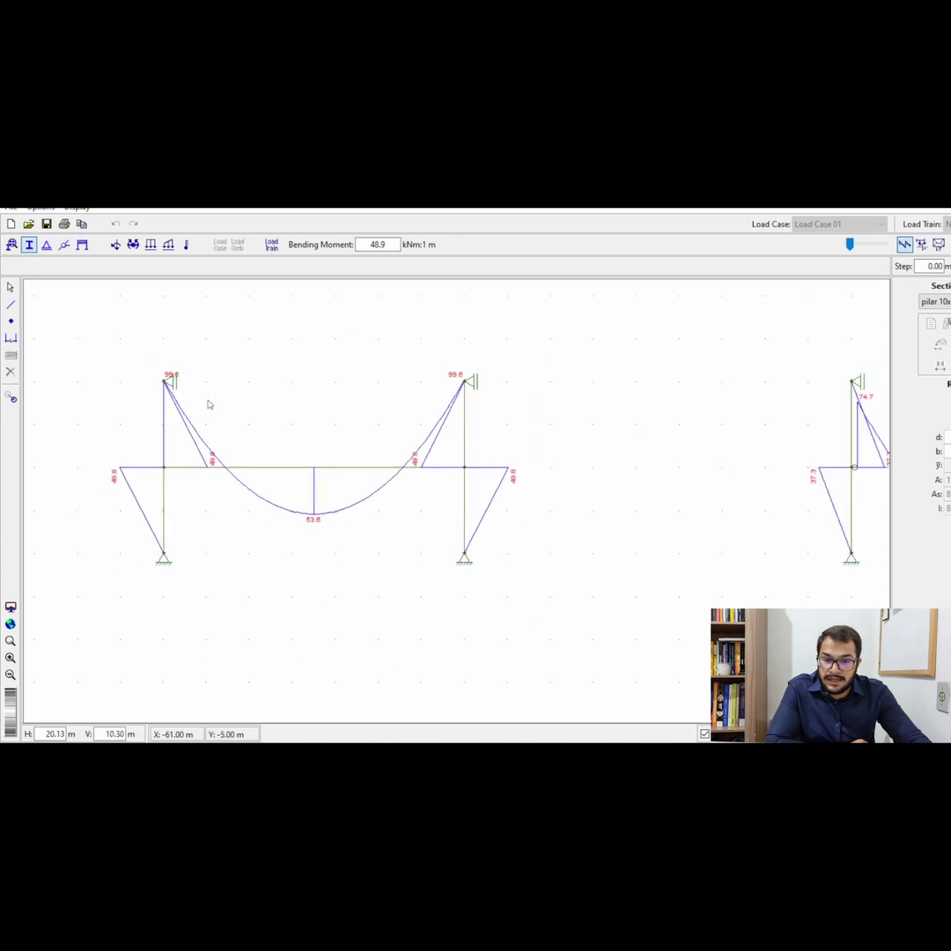
scroll(246, 402, "down", 2)
scroll(581, 375, "up", 1)
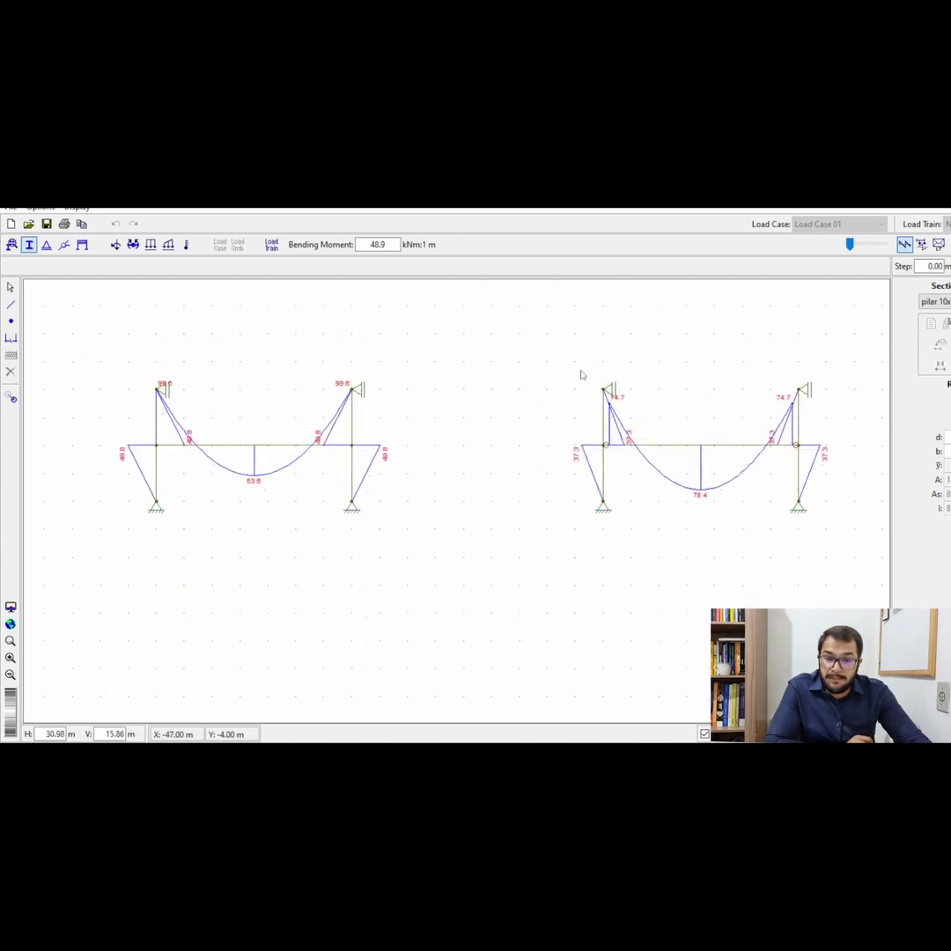
scroll(714, 379, "up", 1)
scroll(581, 396, "down", 1)
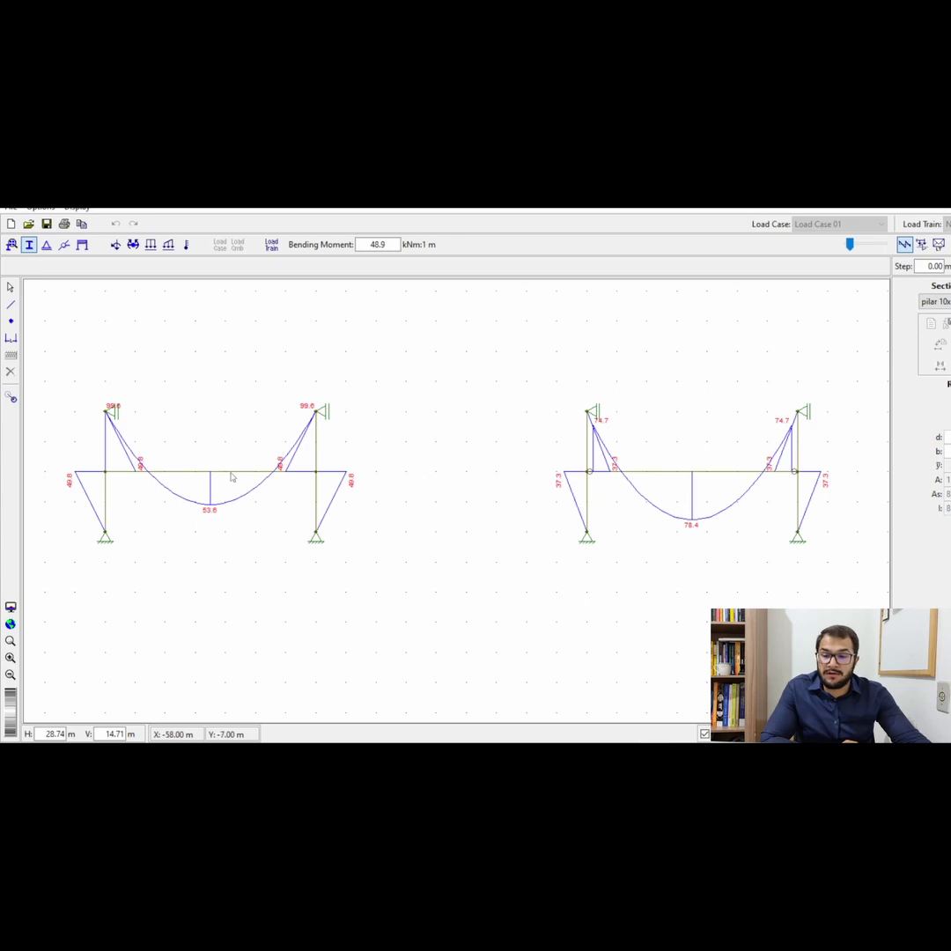
scroll(683, 458, "down", 1)
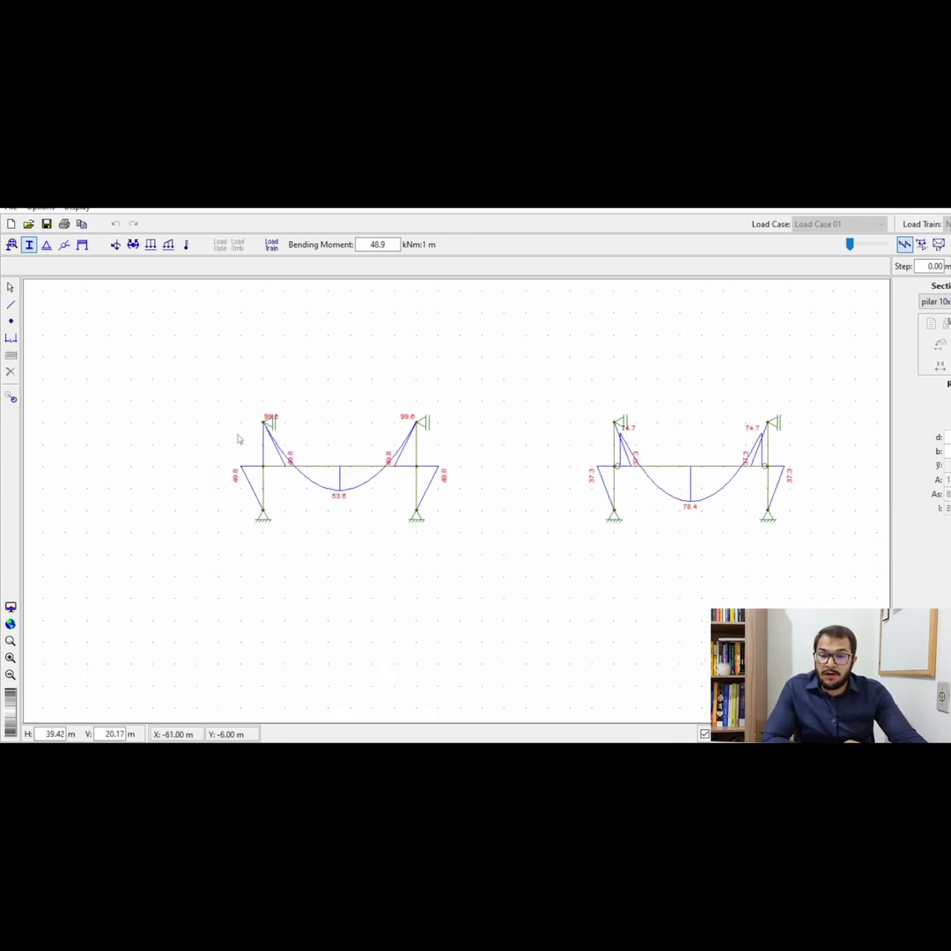
scroll(238, 440, "up", 3)
scroll(452, 527, "up", 1)
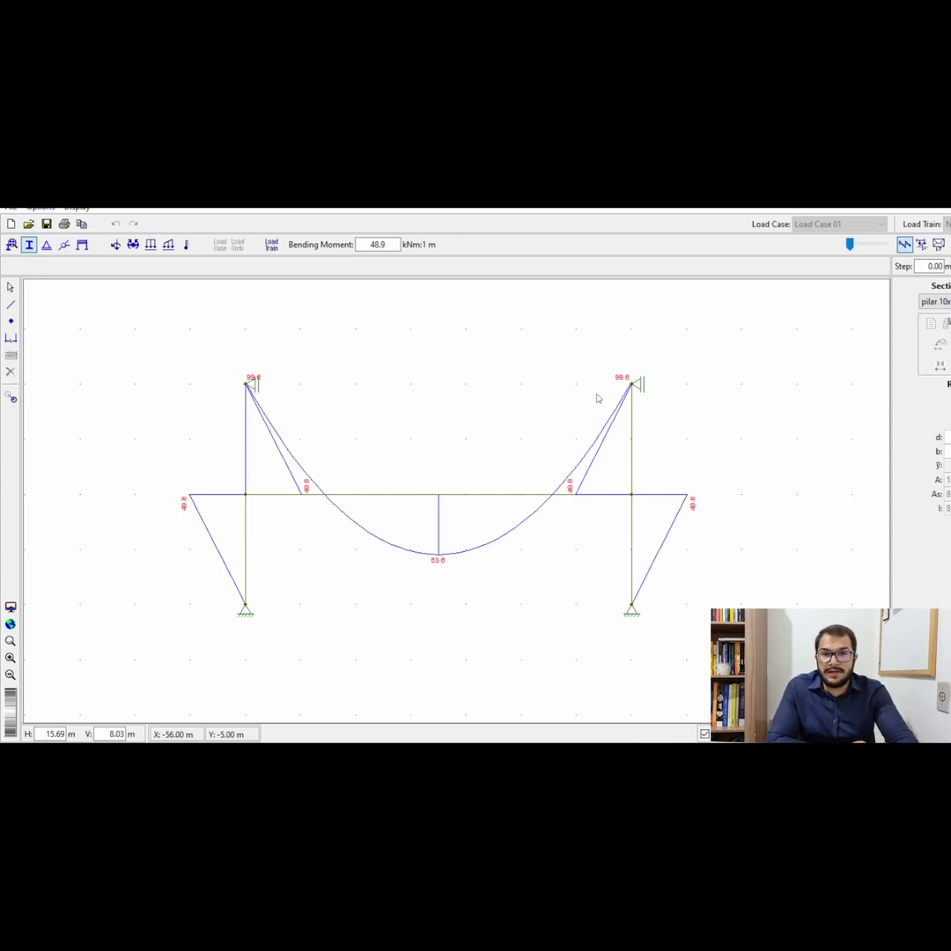
scroll(259, 392, "down", 2)
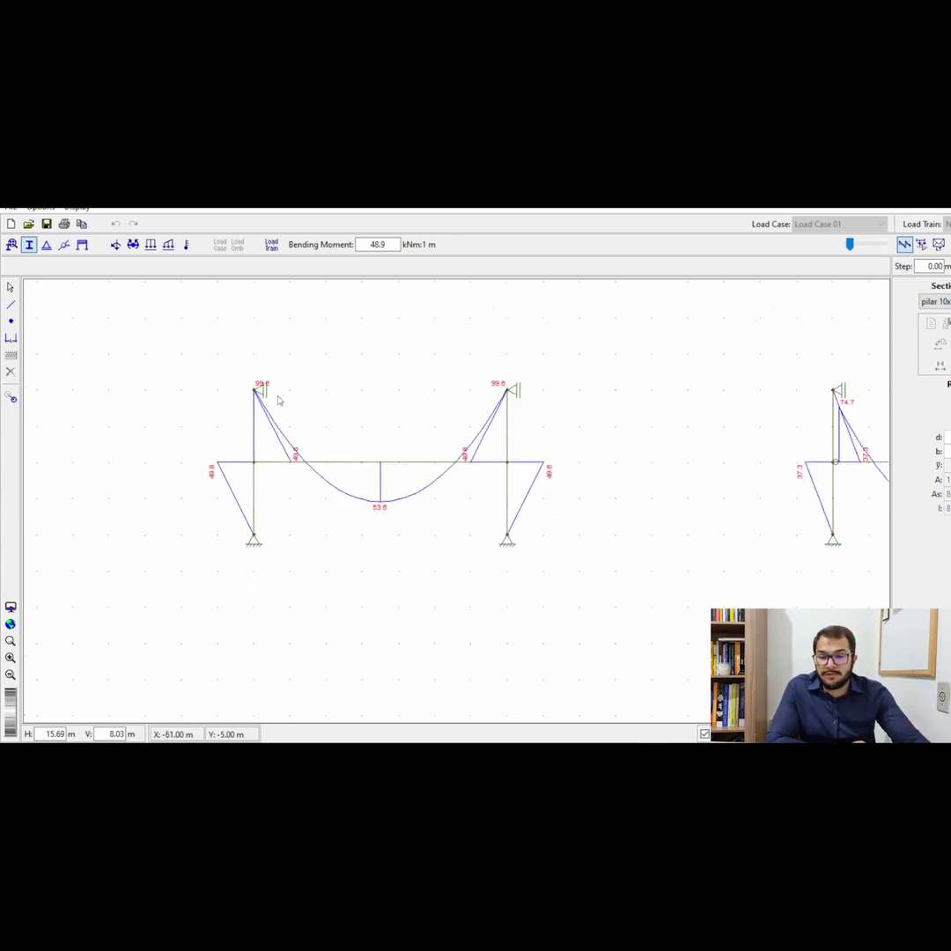
scroll(265, 441, "down", 2)
scroll(565, 398, "up", 2)
scroll(615, 377, "down", 1)
scroll(560, 385, "up", 1)
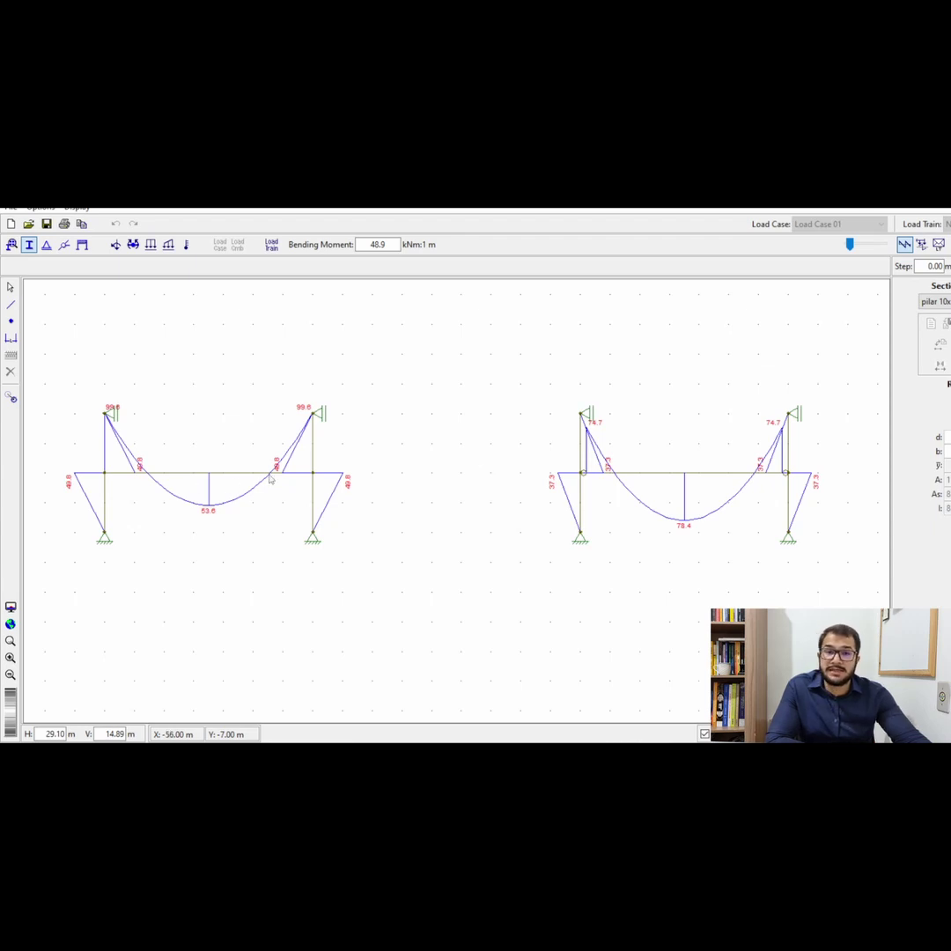
scroll(443, 478, "up", 3)
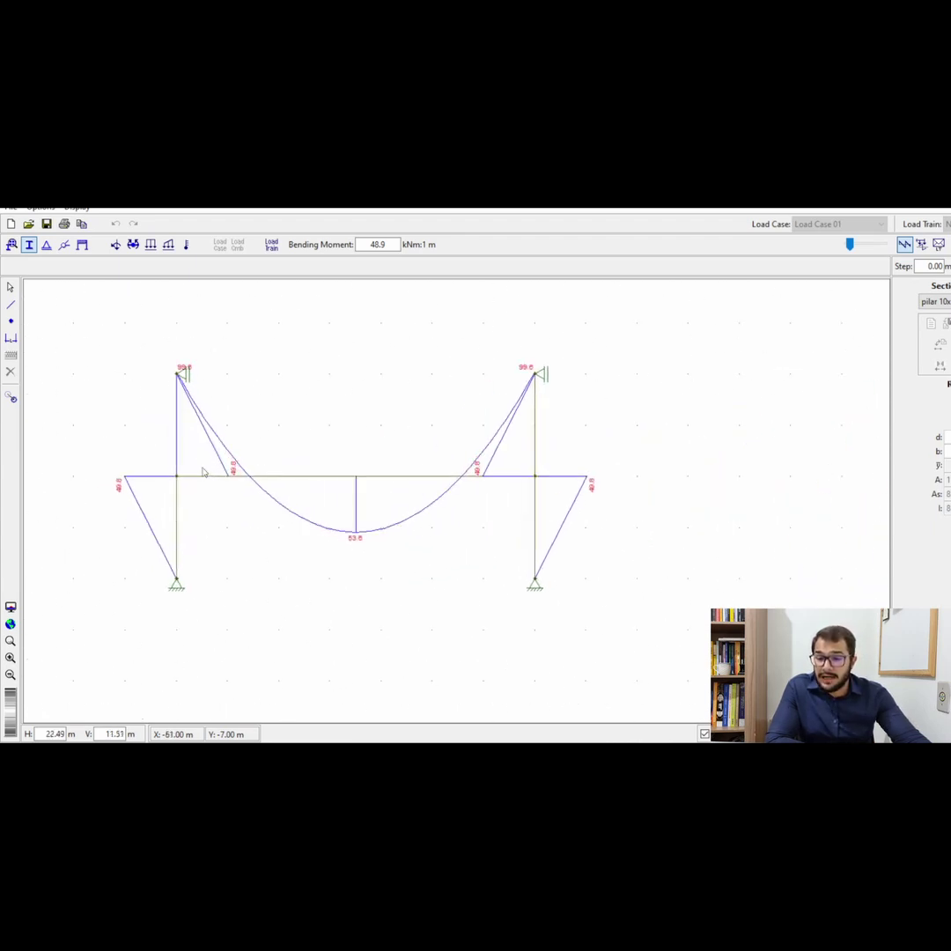
scroll(304, 478, "up", 3)
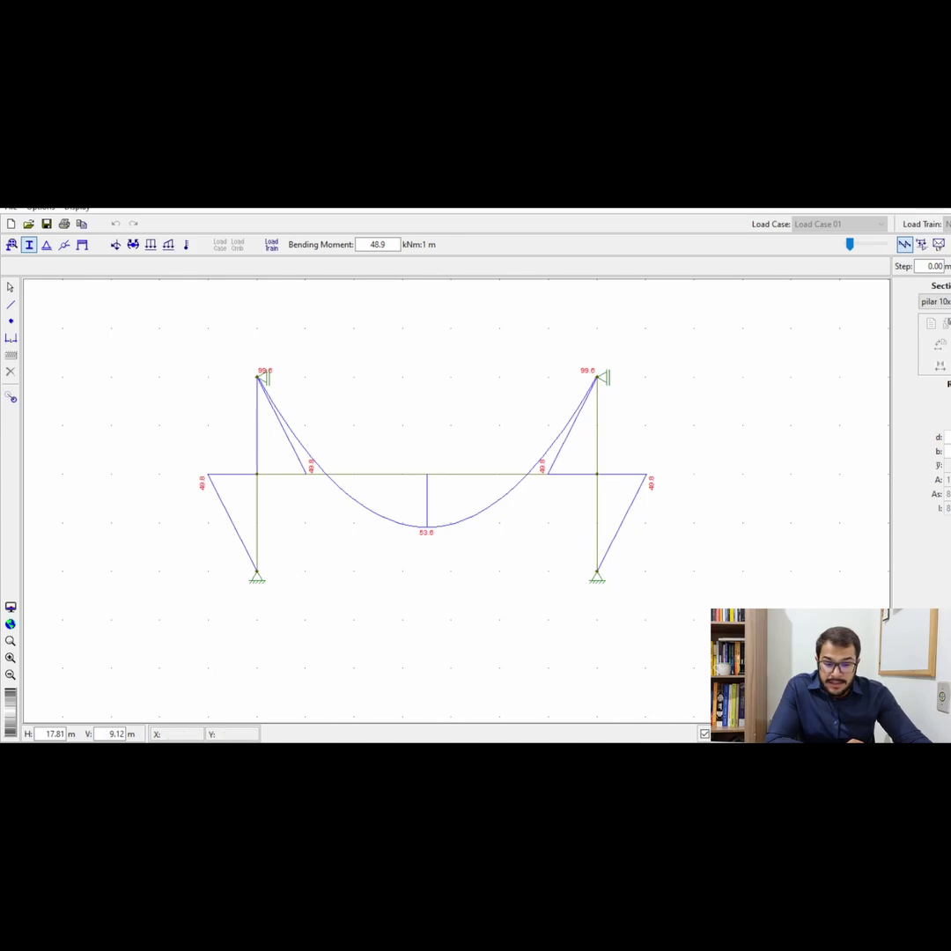
Switch to Paint.NET, hide the layer with the 14.6.4.3 redistribution limits to reveal the frame drawing, and clear the selection.
left_click(717, 758)
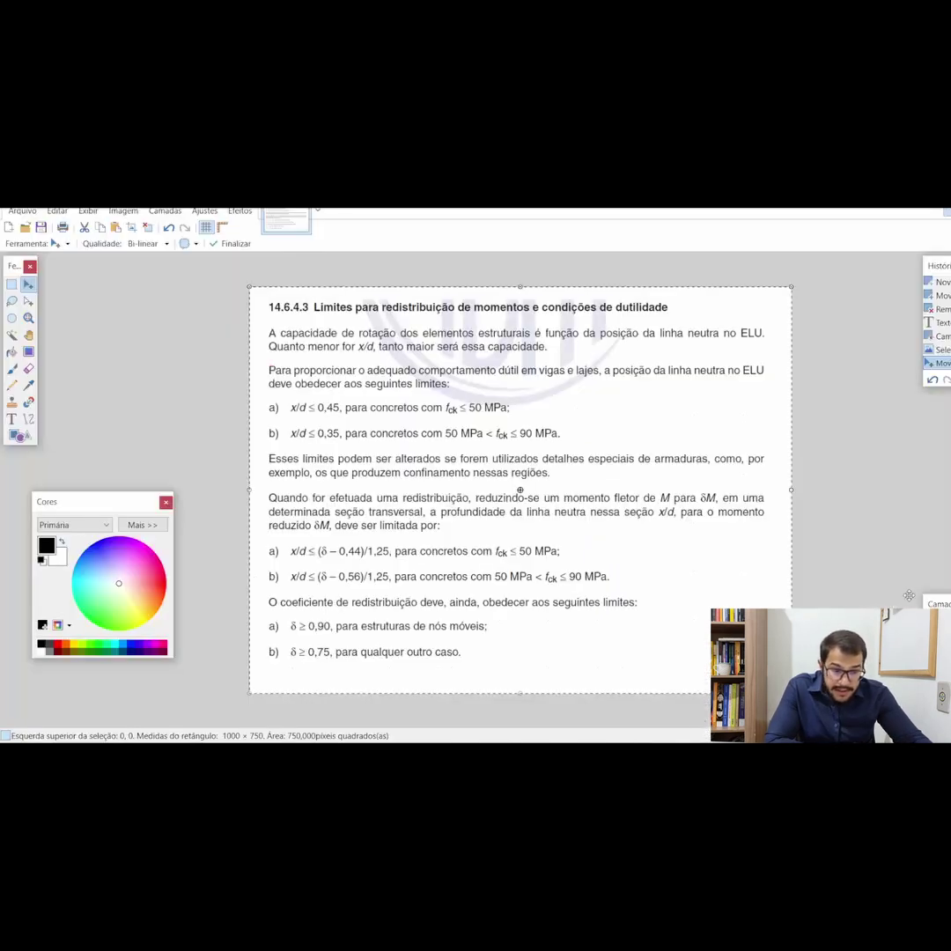
left_click(944, 636)
left_click(947, 636)
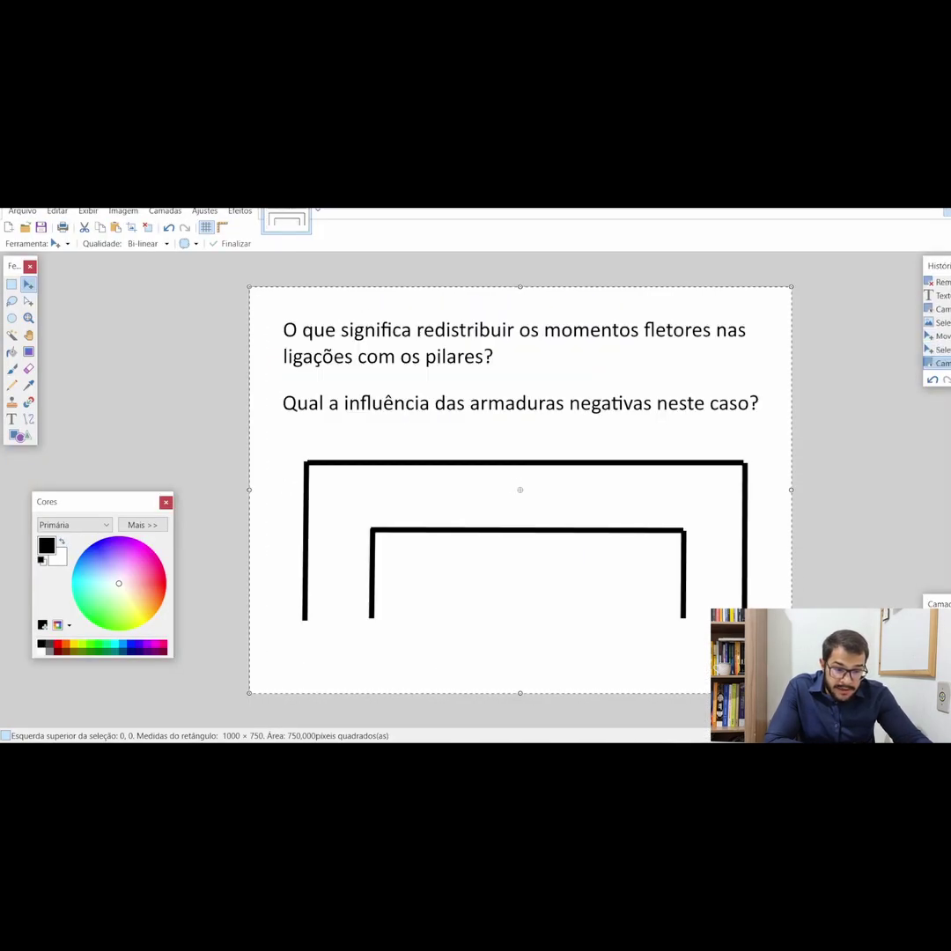
key("ctrl+shift+a")
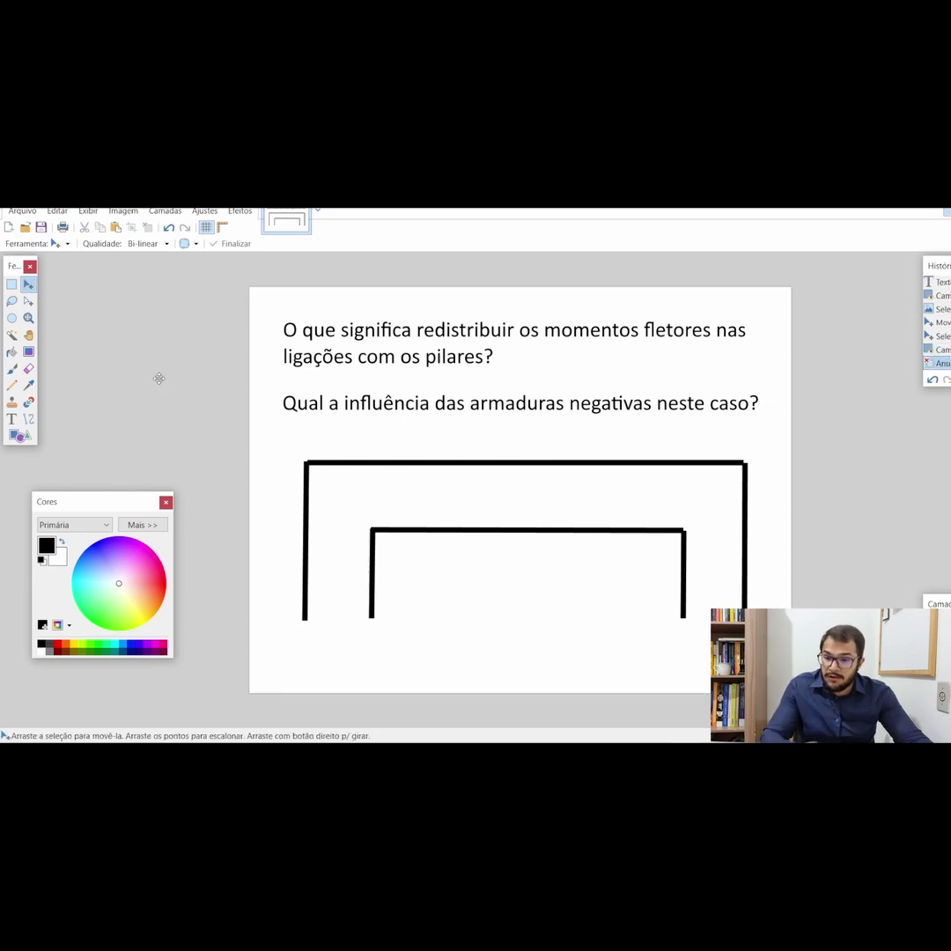
Choose the Paintbrush with blue as the primary colour for drawing on the frame sketch.
left_click(13, 371)
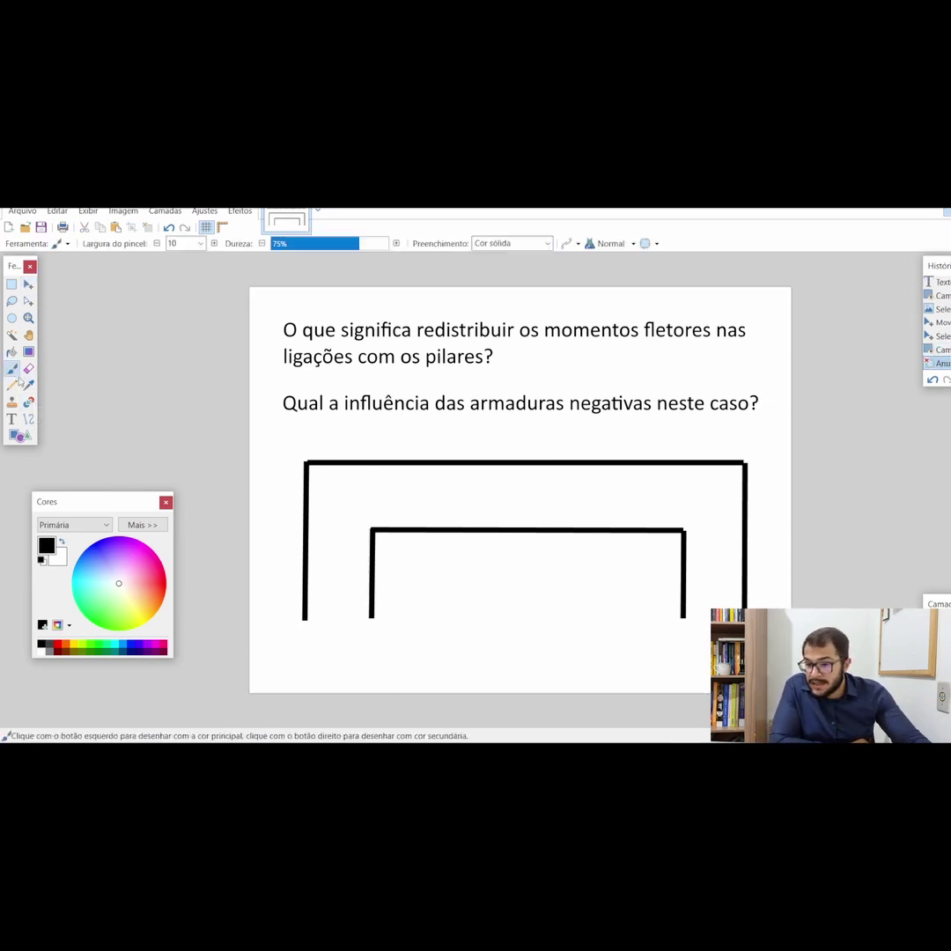
left_click(129, 646)
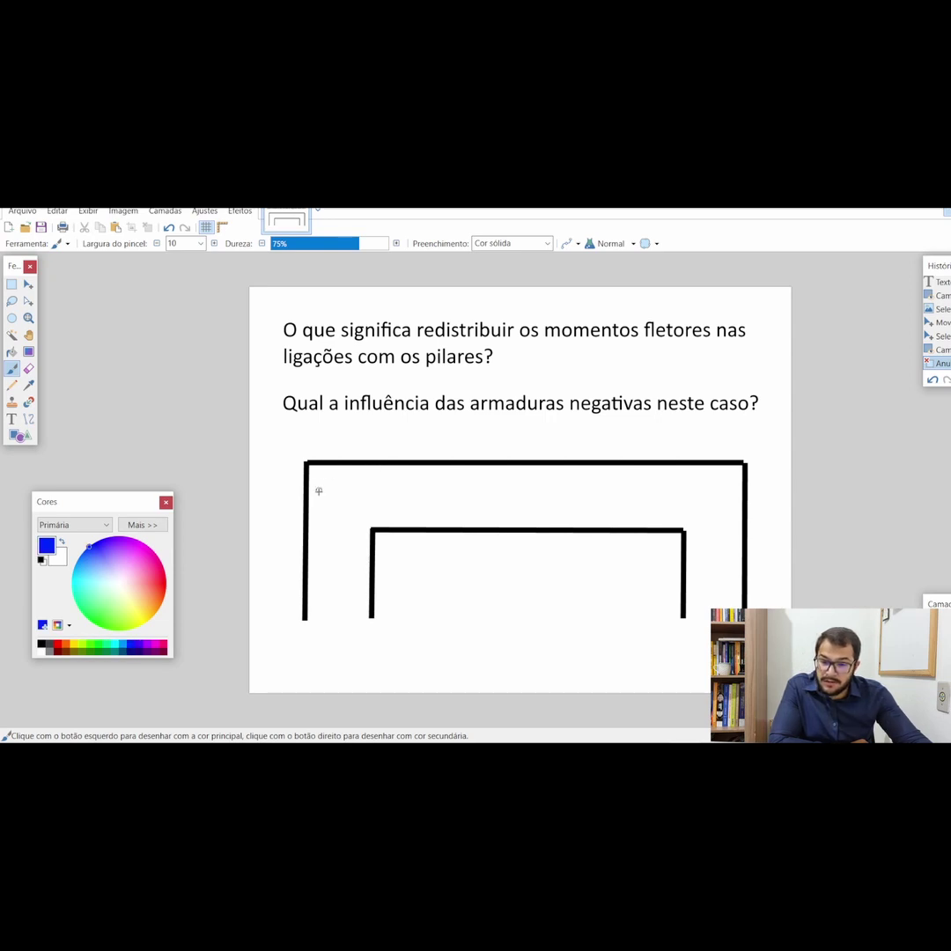